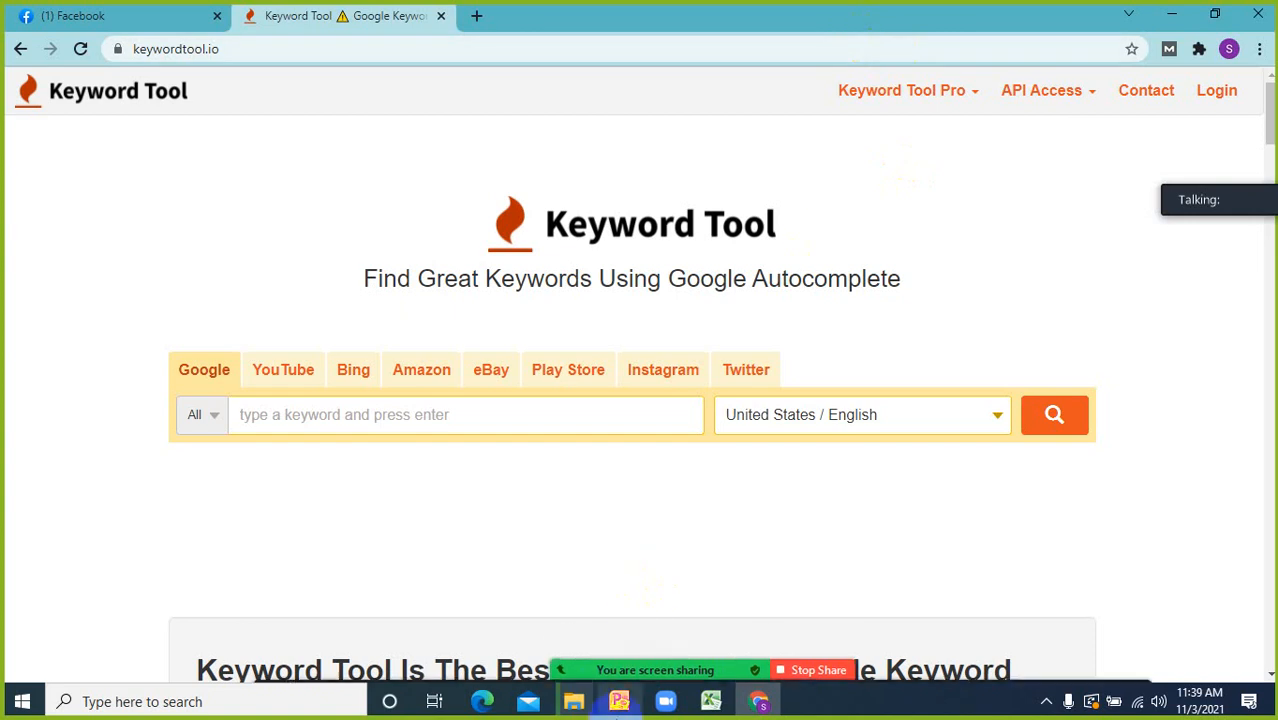
- Open YouTube in a new browser tab
click(764, 700)
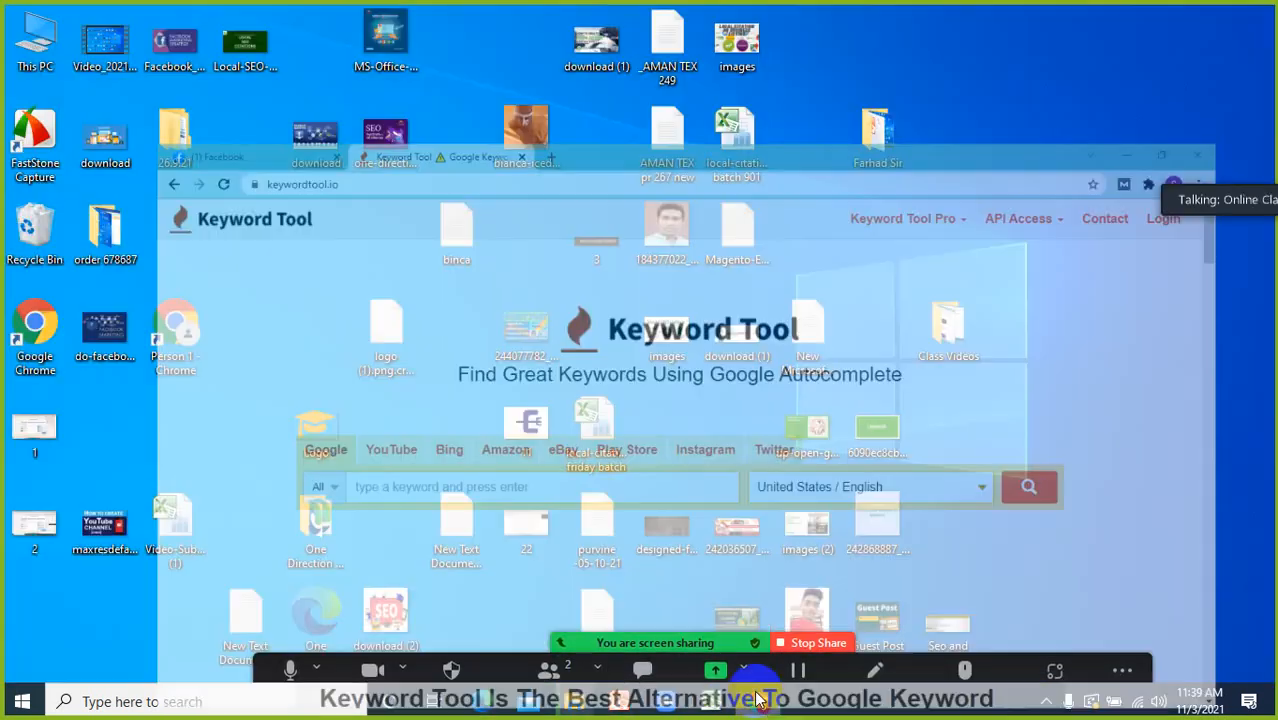
click(758, 700)
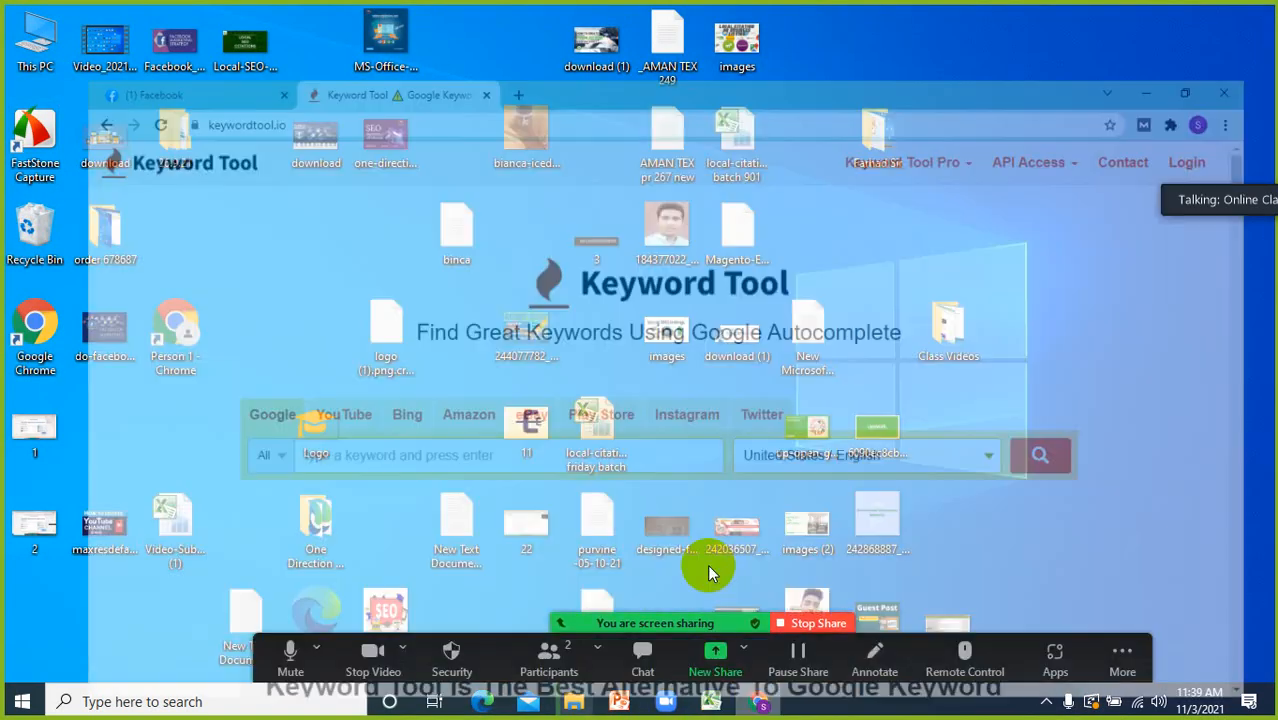
click(474, 17)
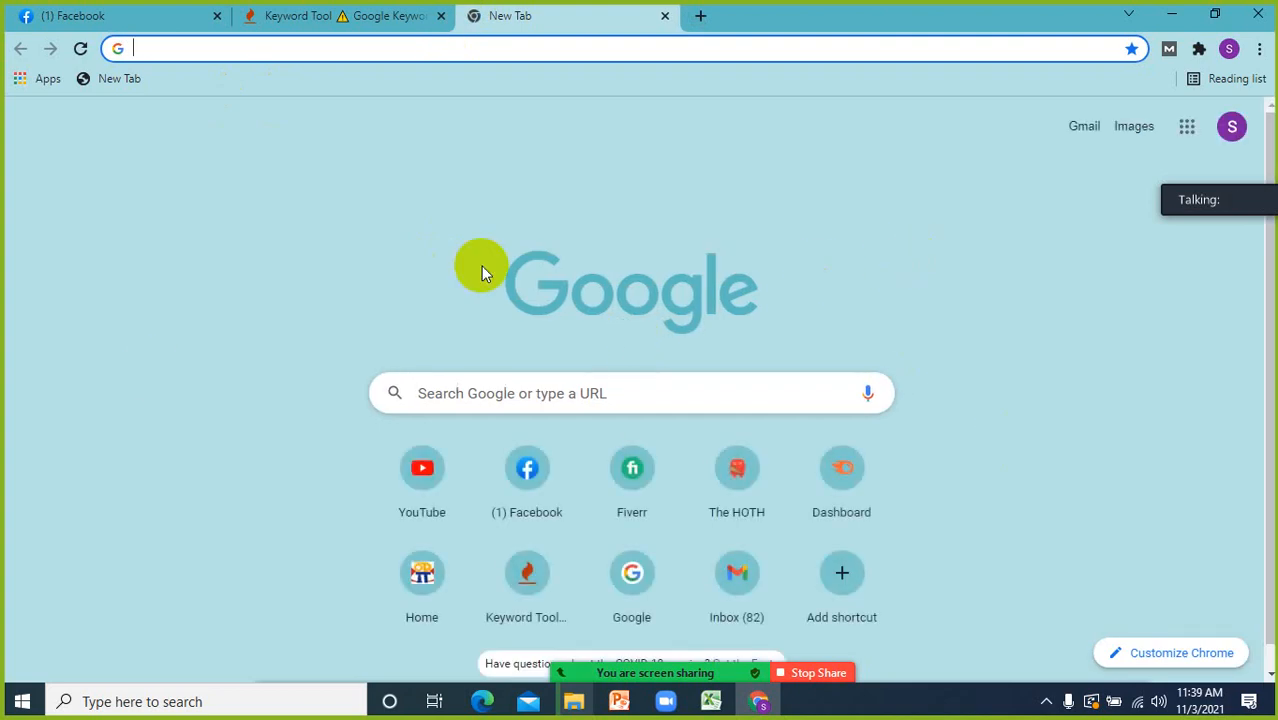
text(you)
key(Return)
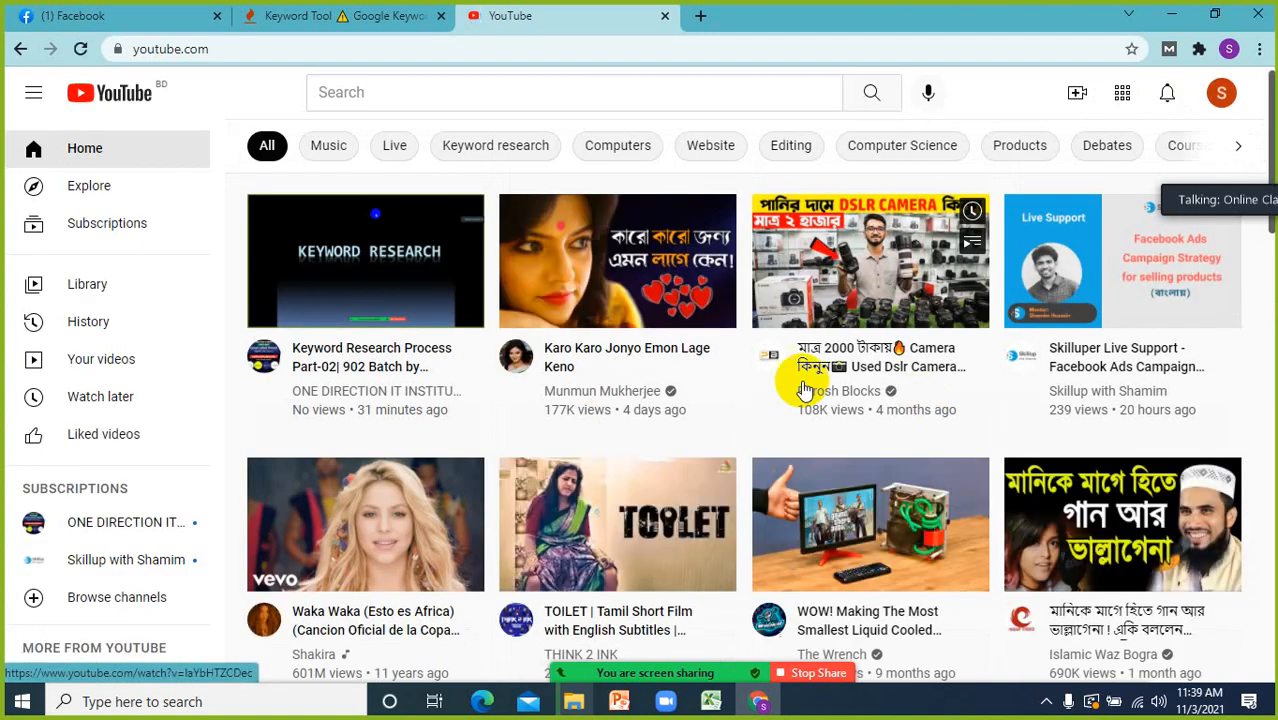
- From the ONE DIRECTION IT INSTITUTE channel's videos, open the Keyword Research Process Part-01 recording for batches 901 and 1101
click(414, 395)
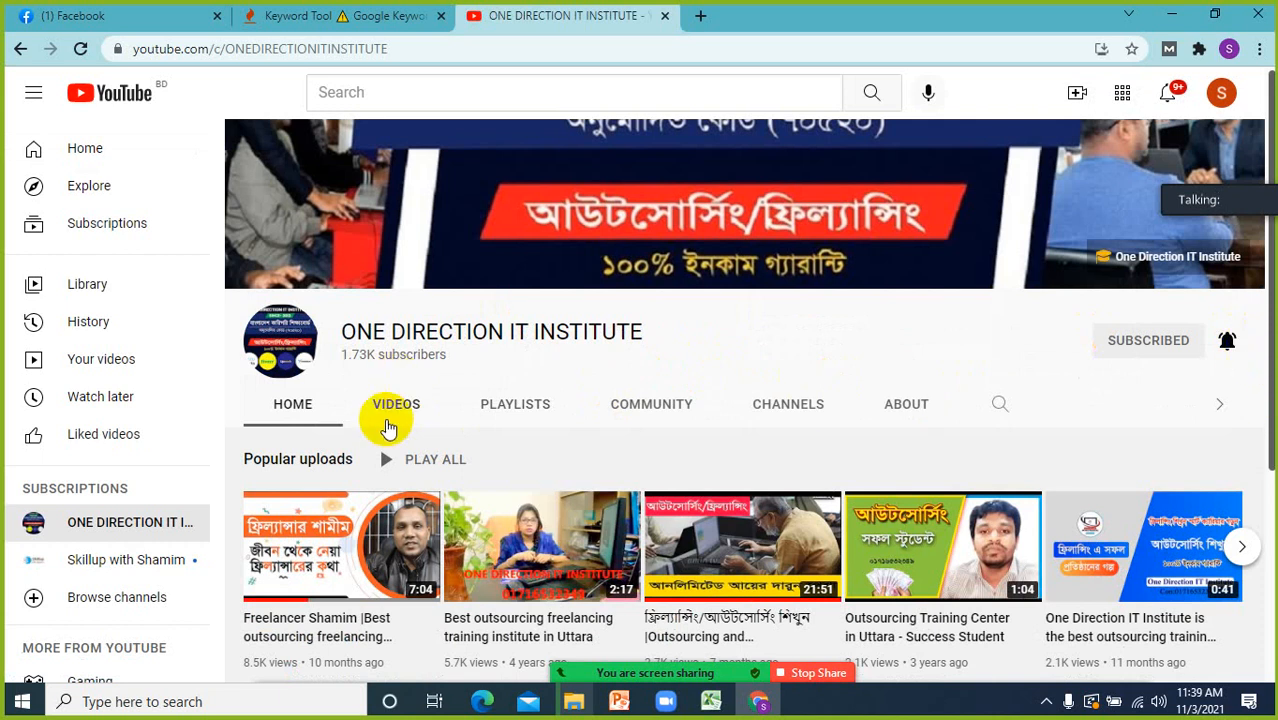
click(396, 404)
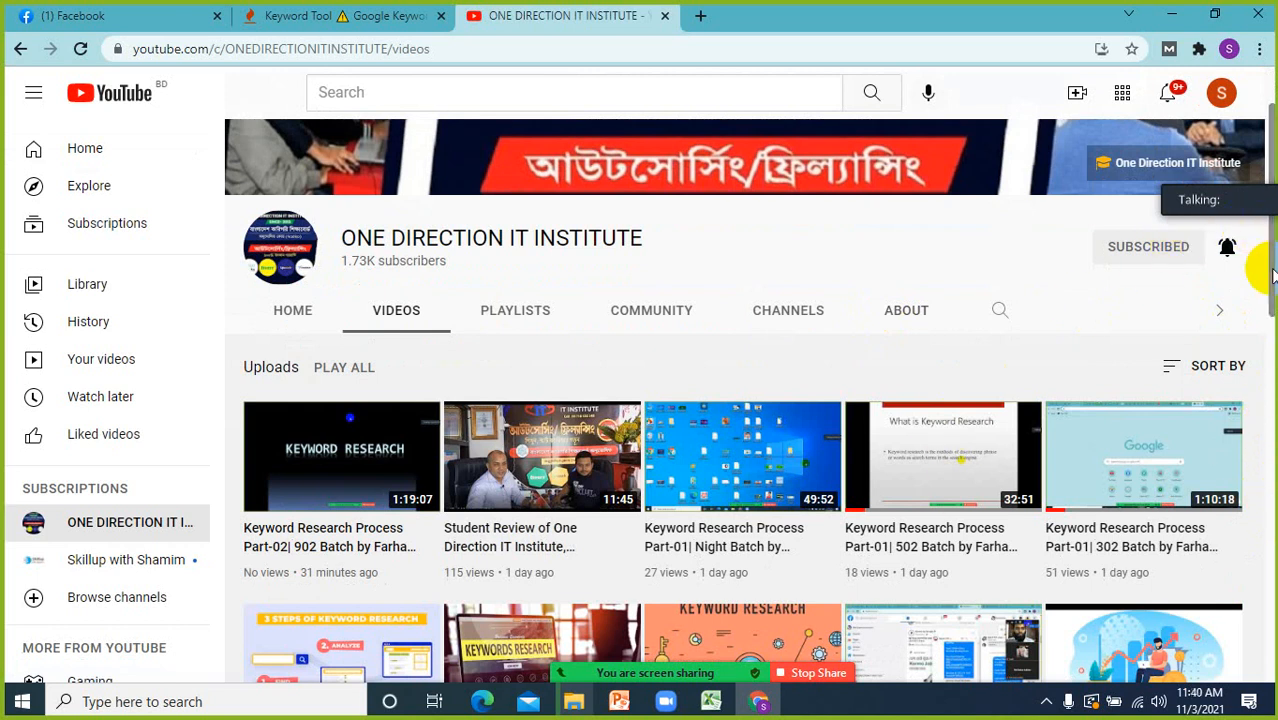
drag(1271, 300, 1258, 342)
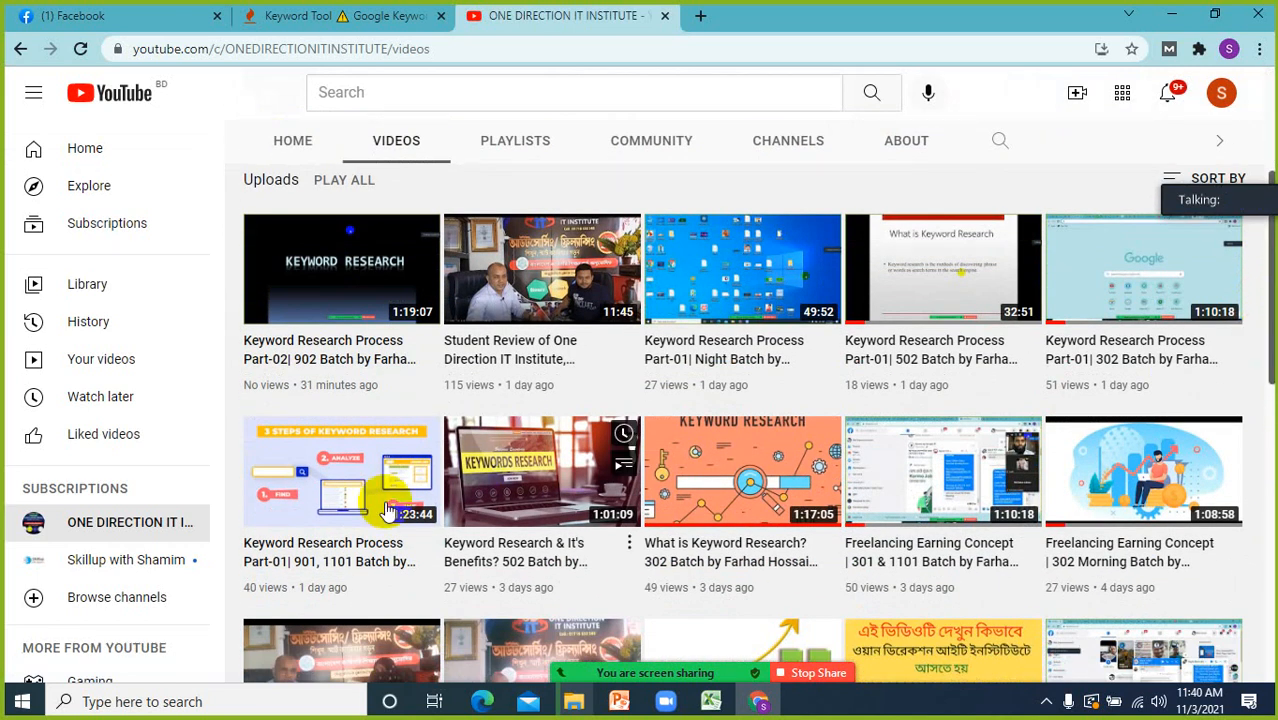
click(350, 500)
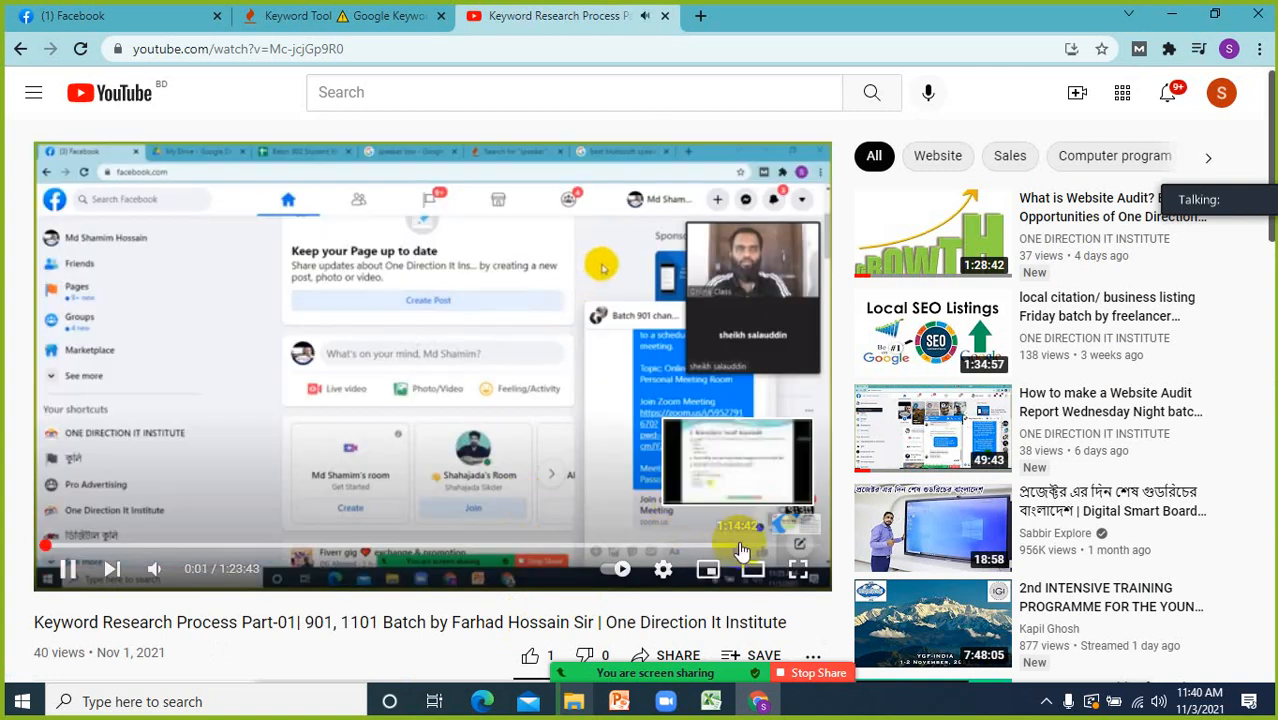
- Skip through the final part of the class recording, between about 1:15:00 and 1:20:00, and close its tab
click(740, 547)
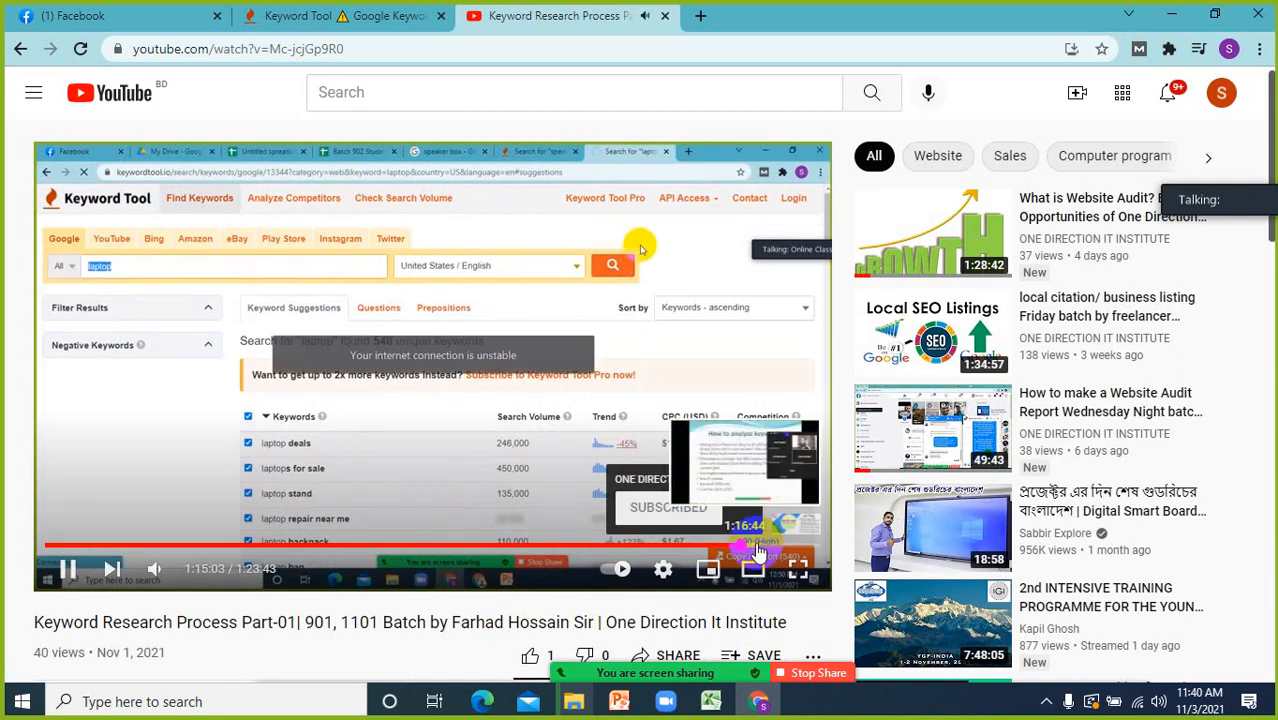
click(762, 549)
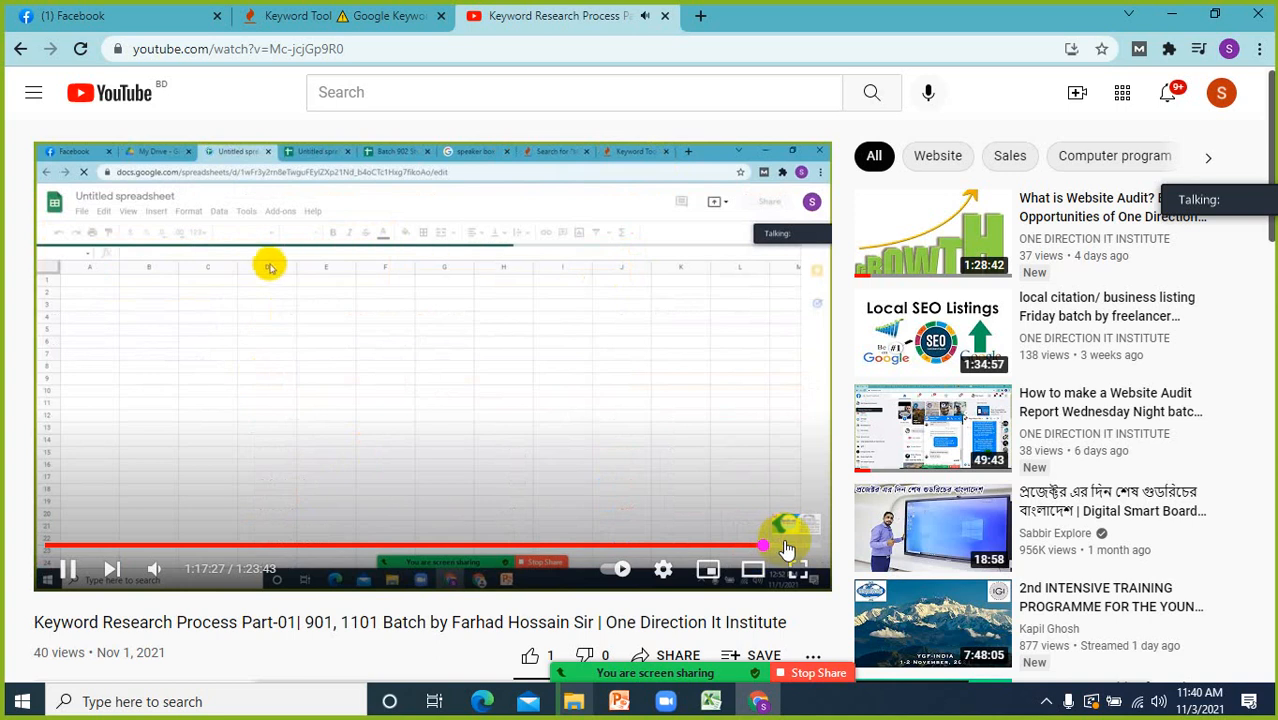
click(786, 548)
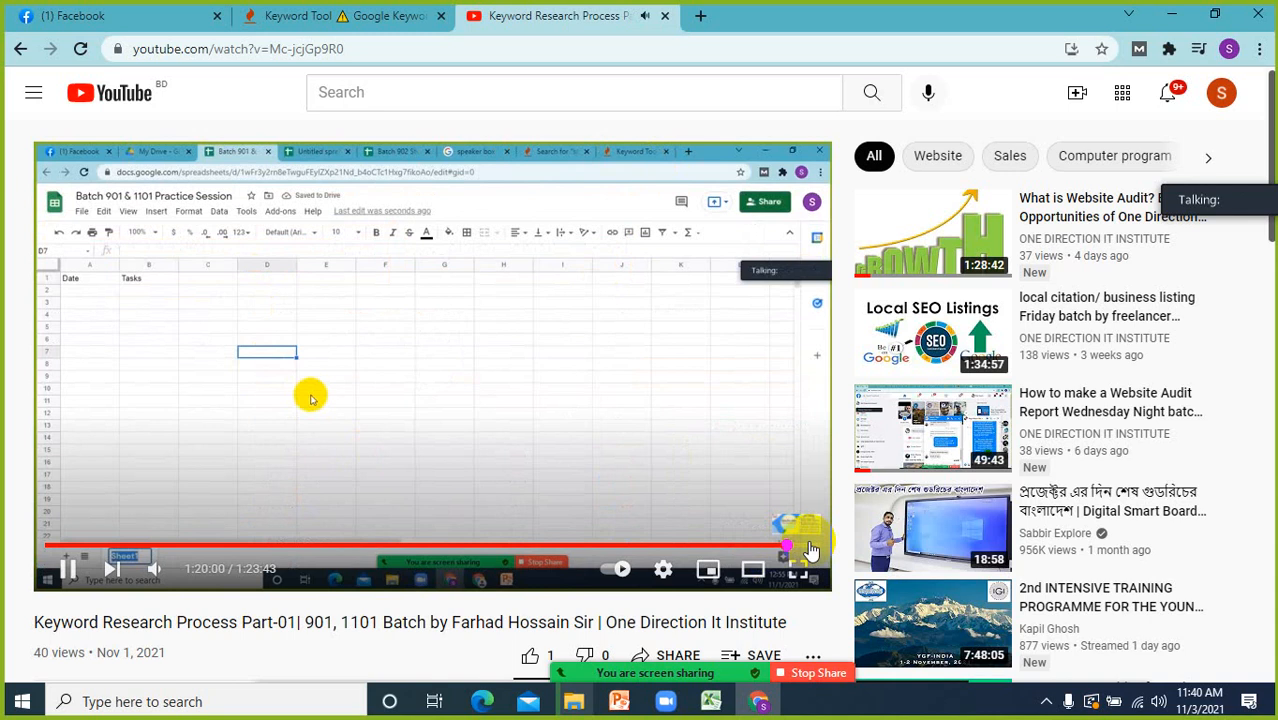
click(765, 546)
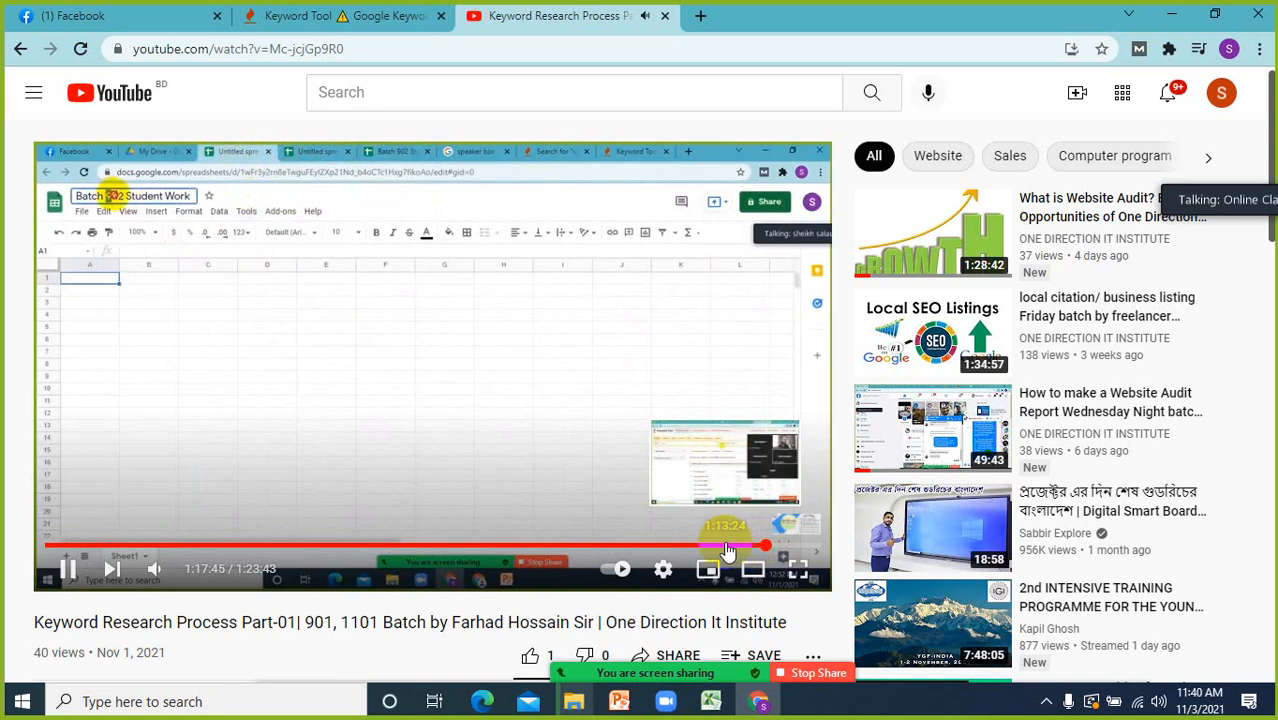
click(669, 15)
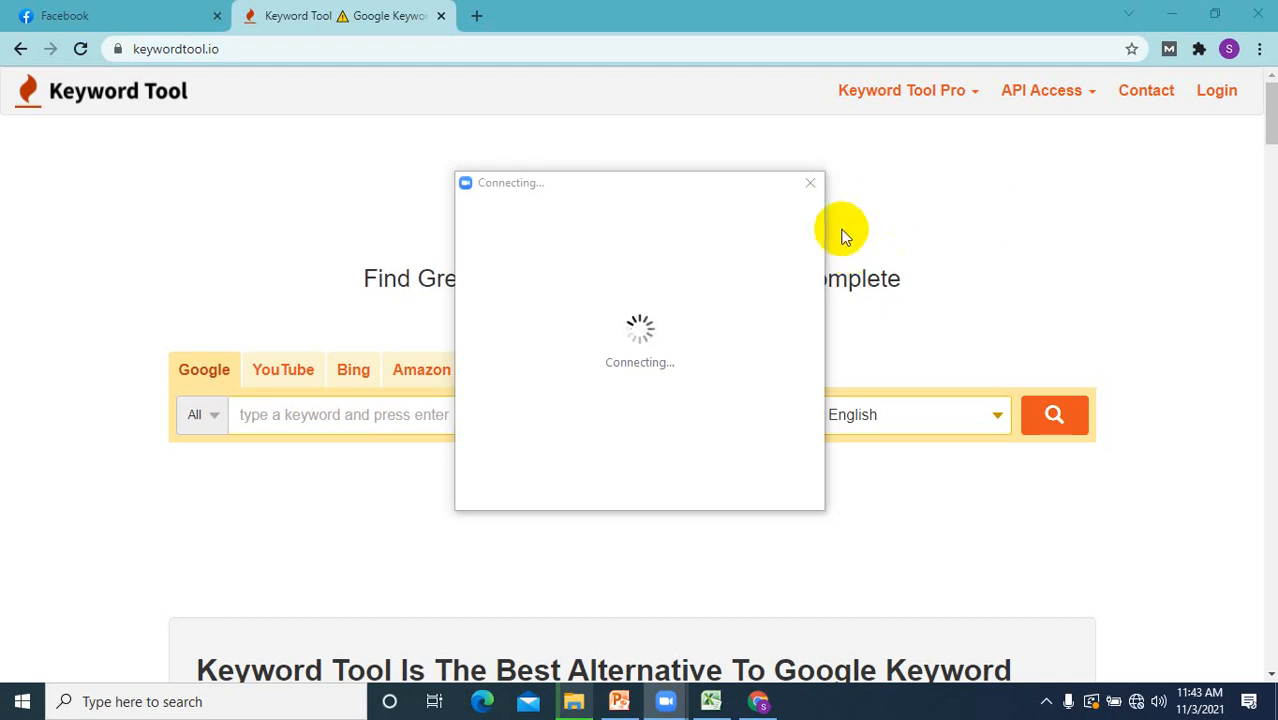
- Cancel the pending connection in Zoom and try to start the personal meeting
click(809, 182)
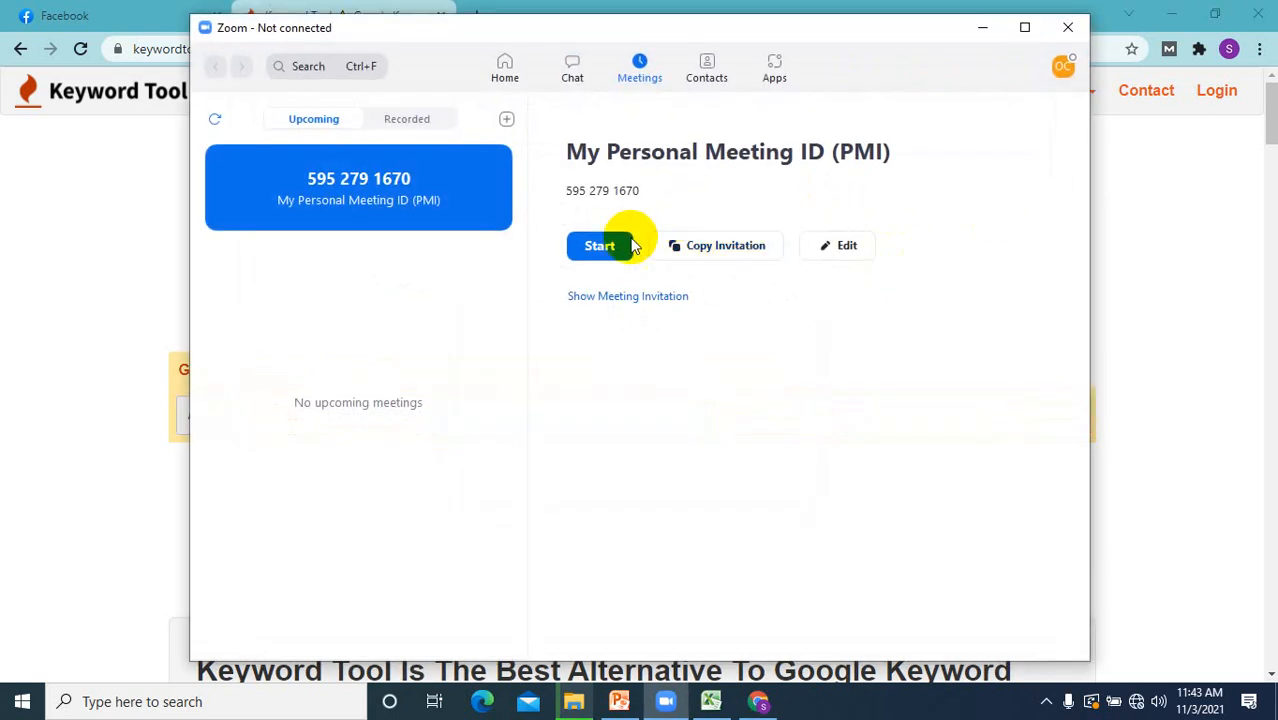
click(606, 246)
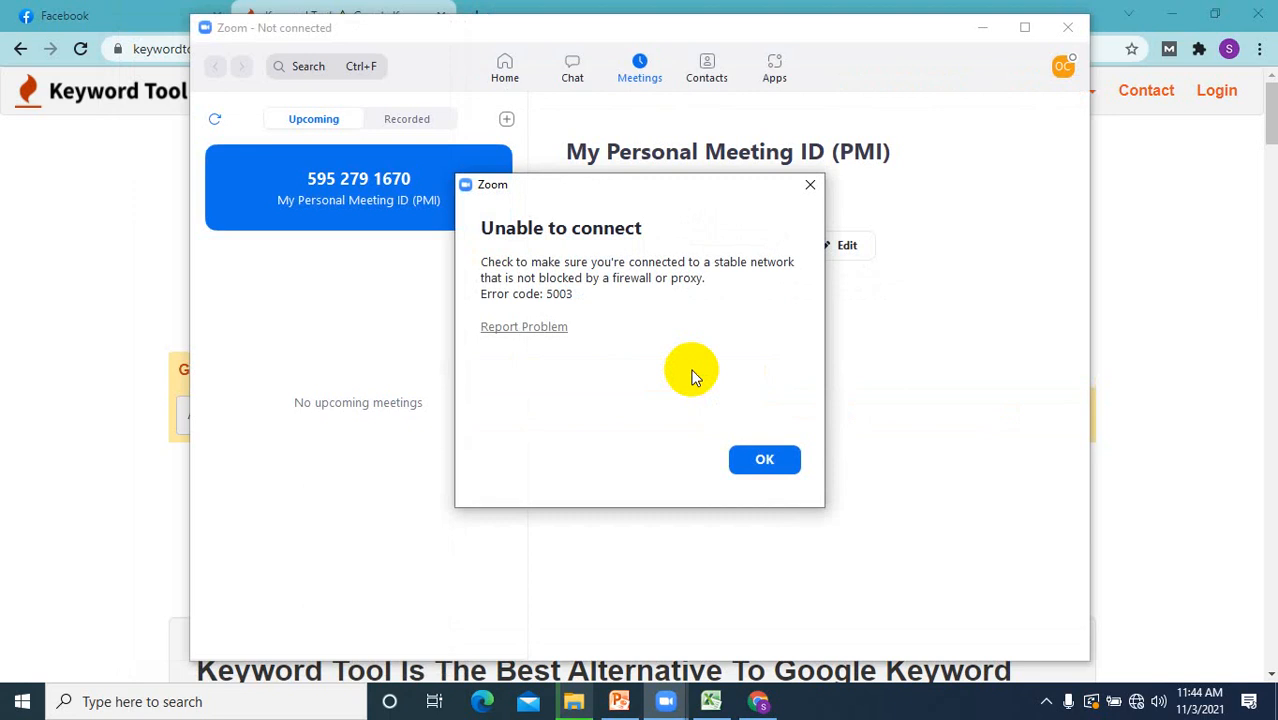
click(764, 462)
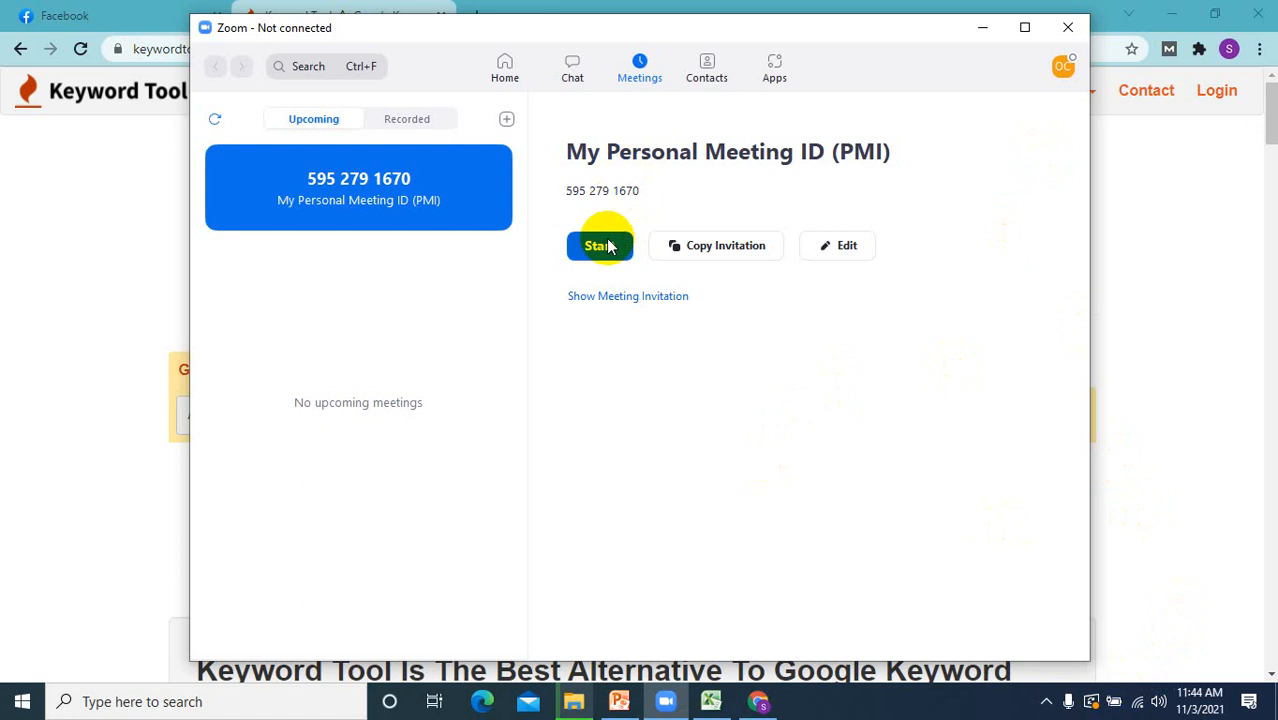
- Switch from Zoom back to the Keyword Tool page in the browser
click(1046, 701)
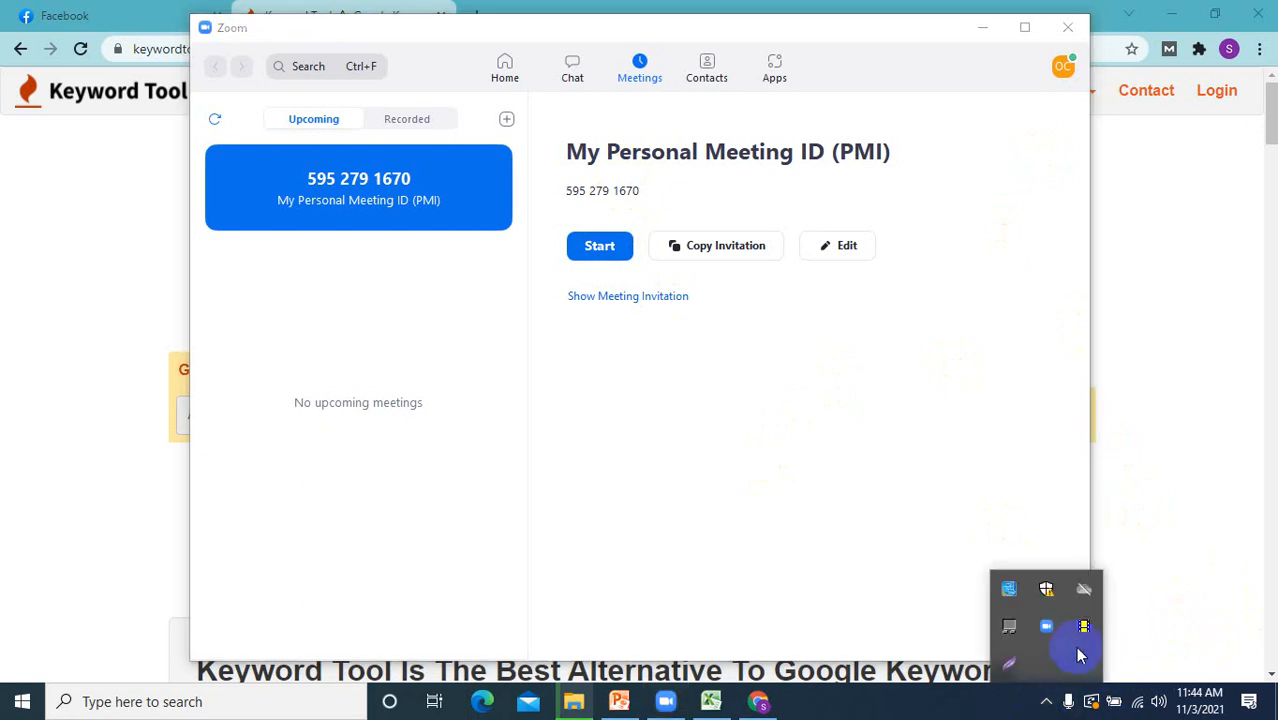
click(1084, 627)
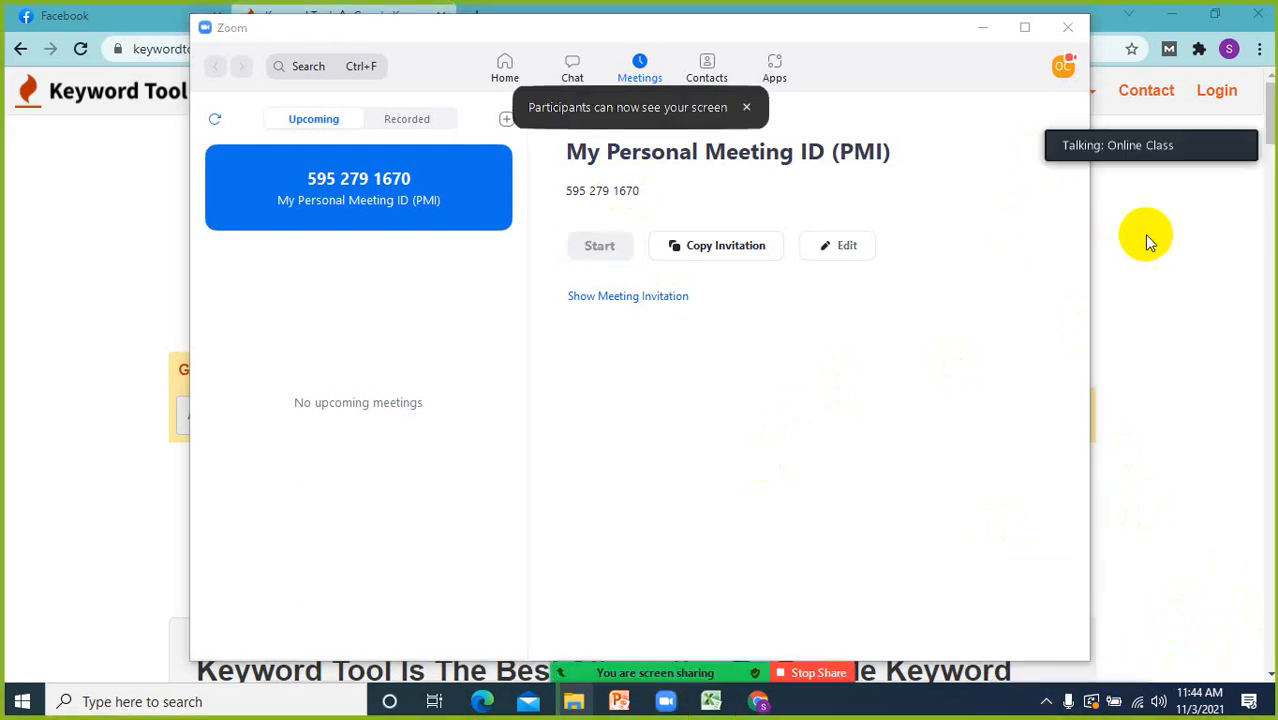
click(1144, 234)
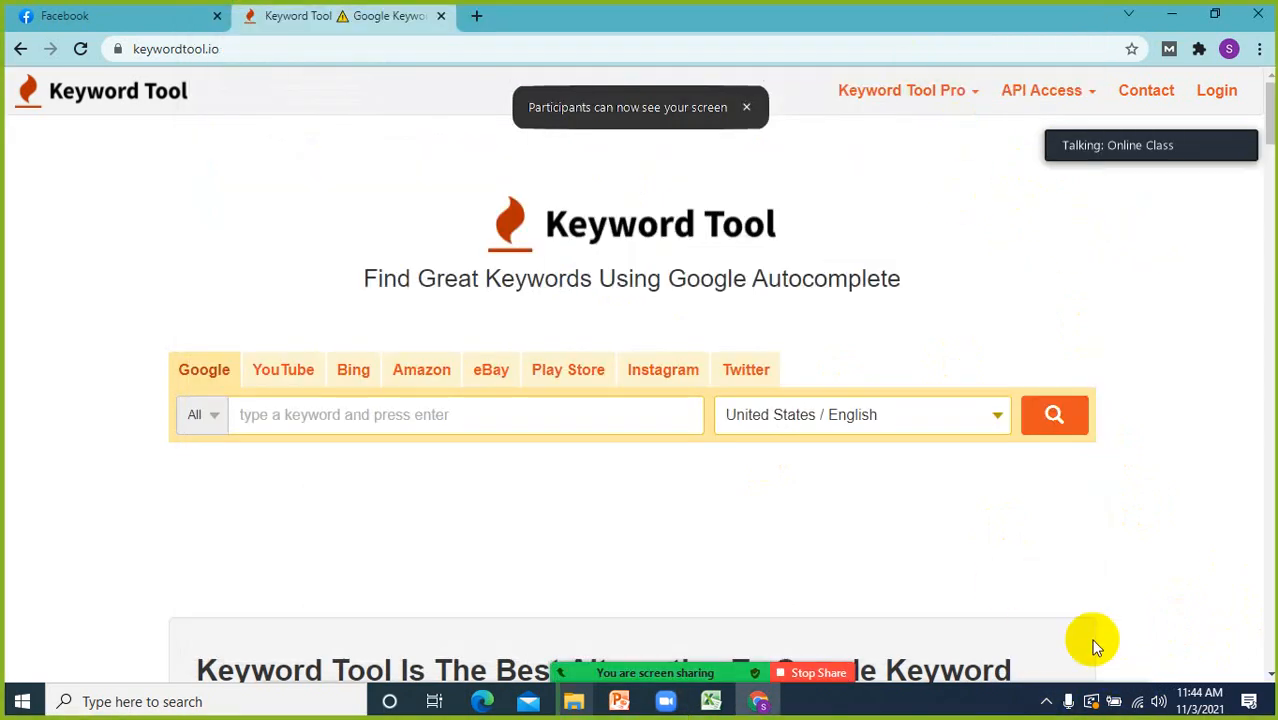
click(1136, 441)
click(113, 4)
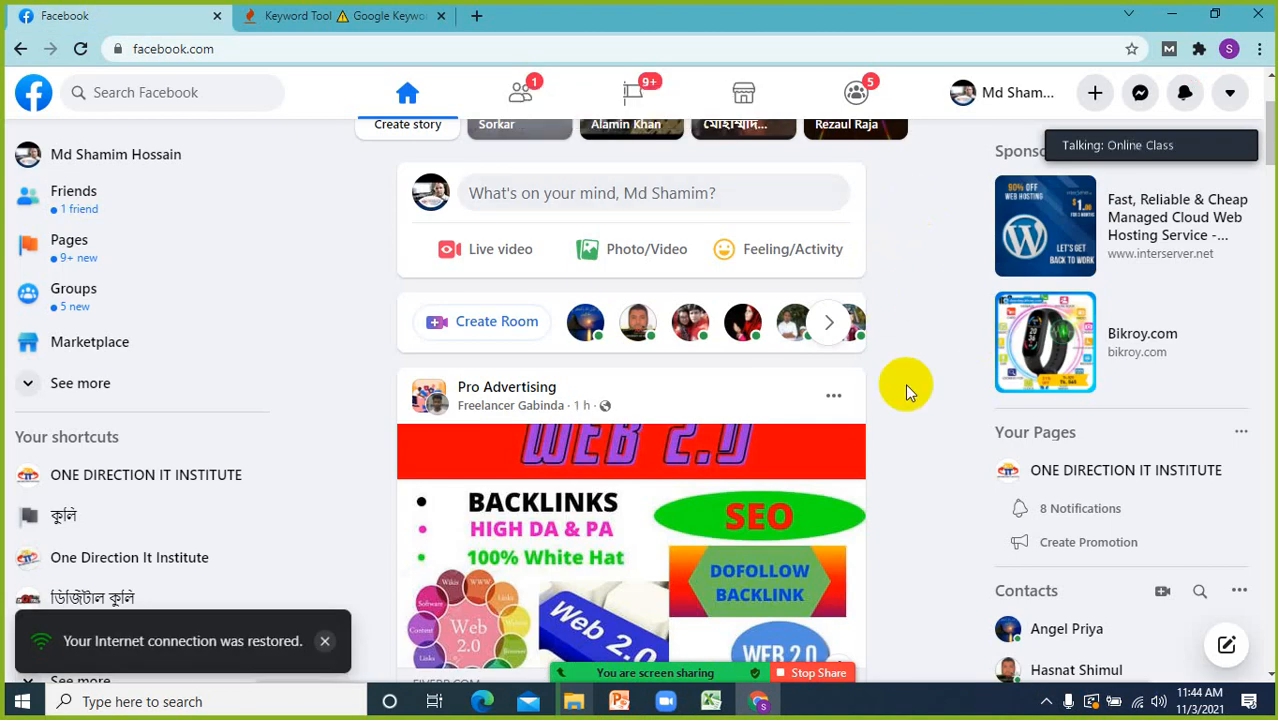
scroll(905, 383, down, 3)
scroll(905, 383, down, 2)
scroll(905, 383, up, 1)
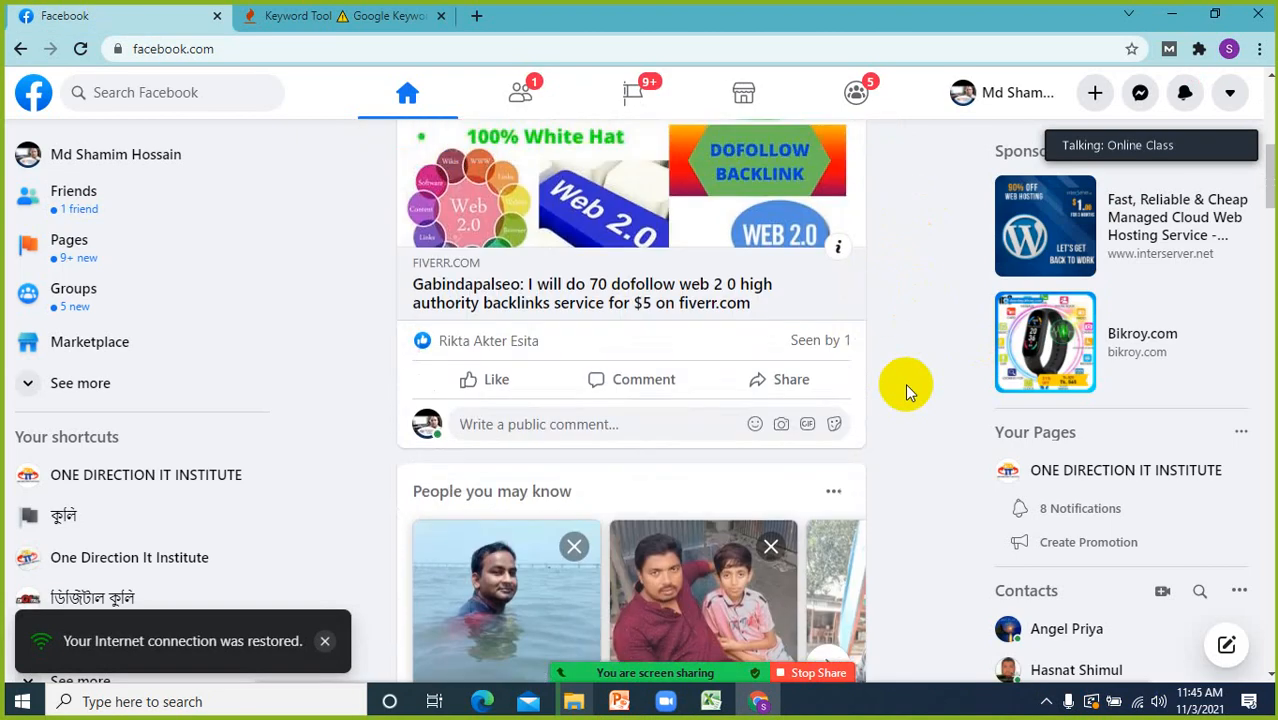
scroll(905, 383, down, 2)
scroll(905, 383, up, 3)
scroll(905, 383, down, 3)
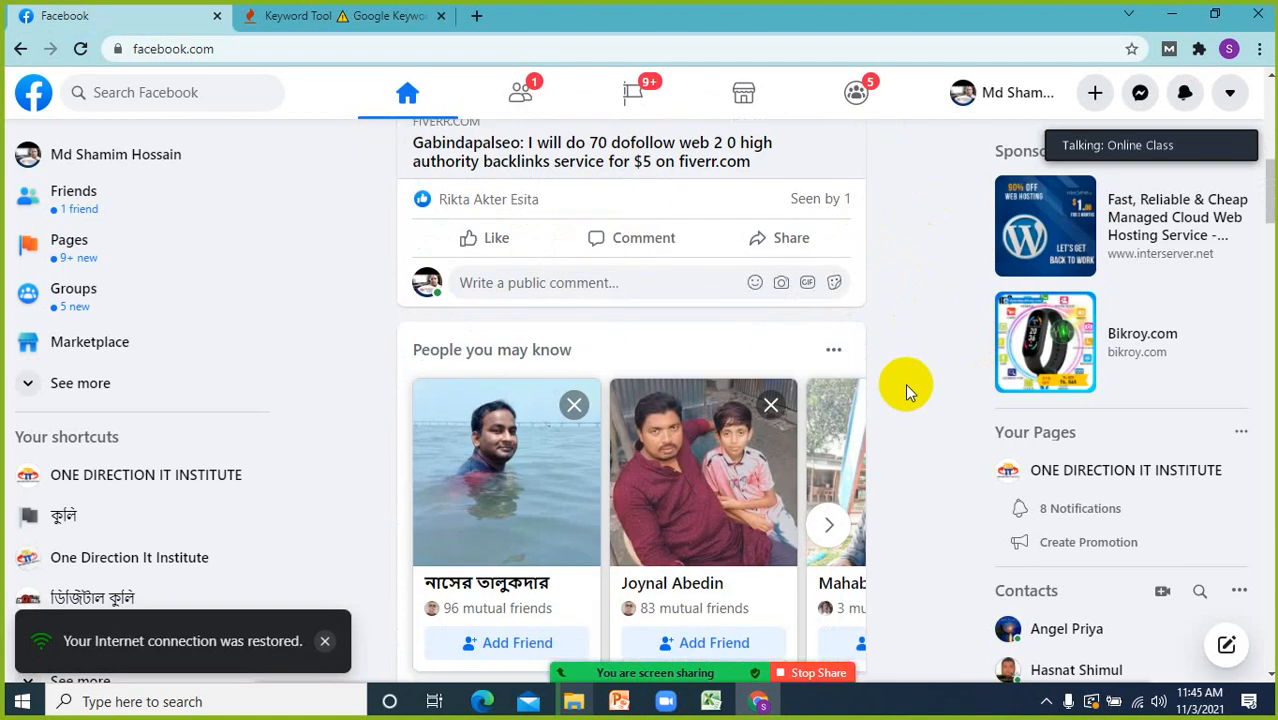
scroll(905, 383, down, 2)
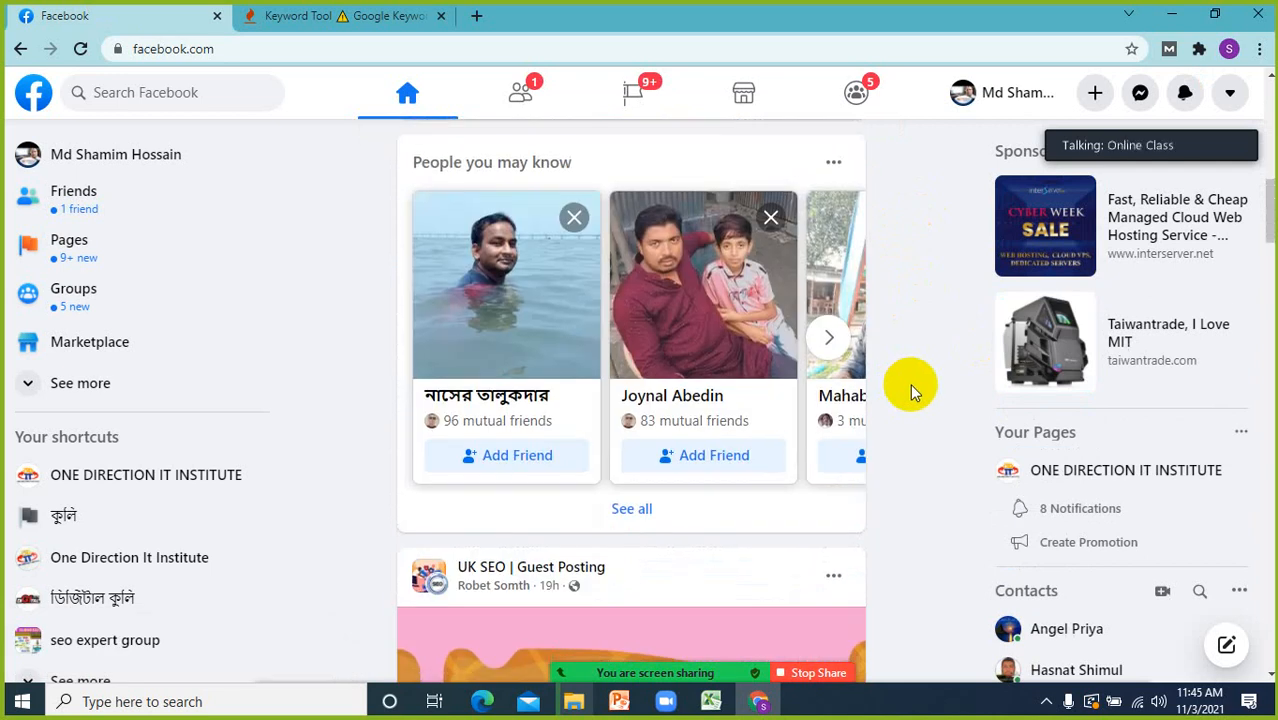
scroll(910, 383, up, 1)
scroll(922, 368, up, 4)
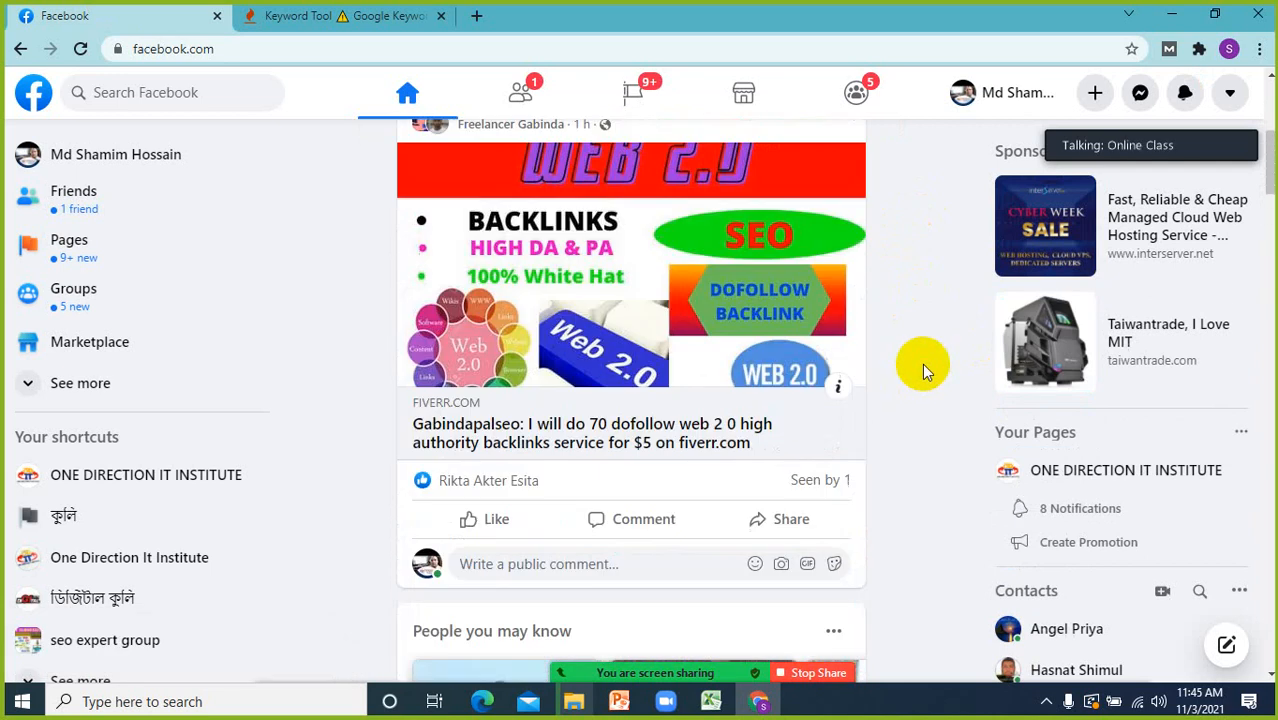
click(940, 347)
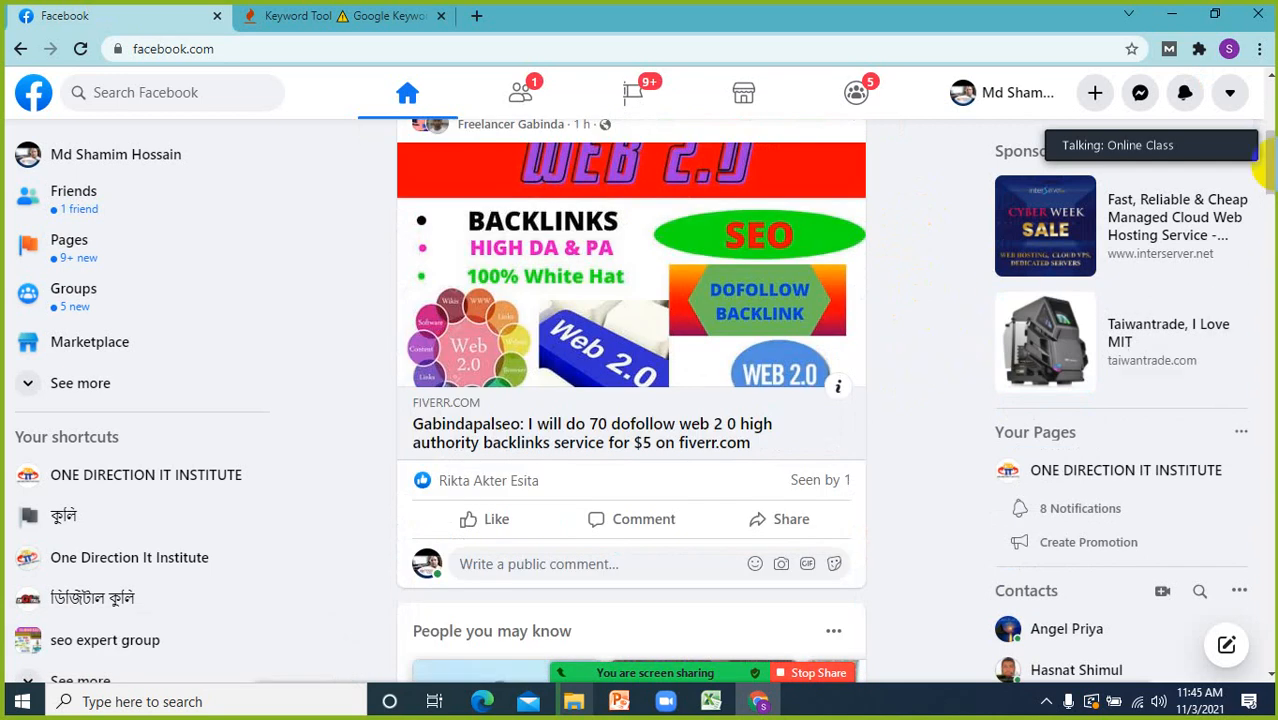
- Return to the Keyword Tool page and enter "mattress" as the Google search keyword
click(348, 17)
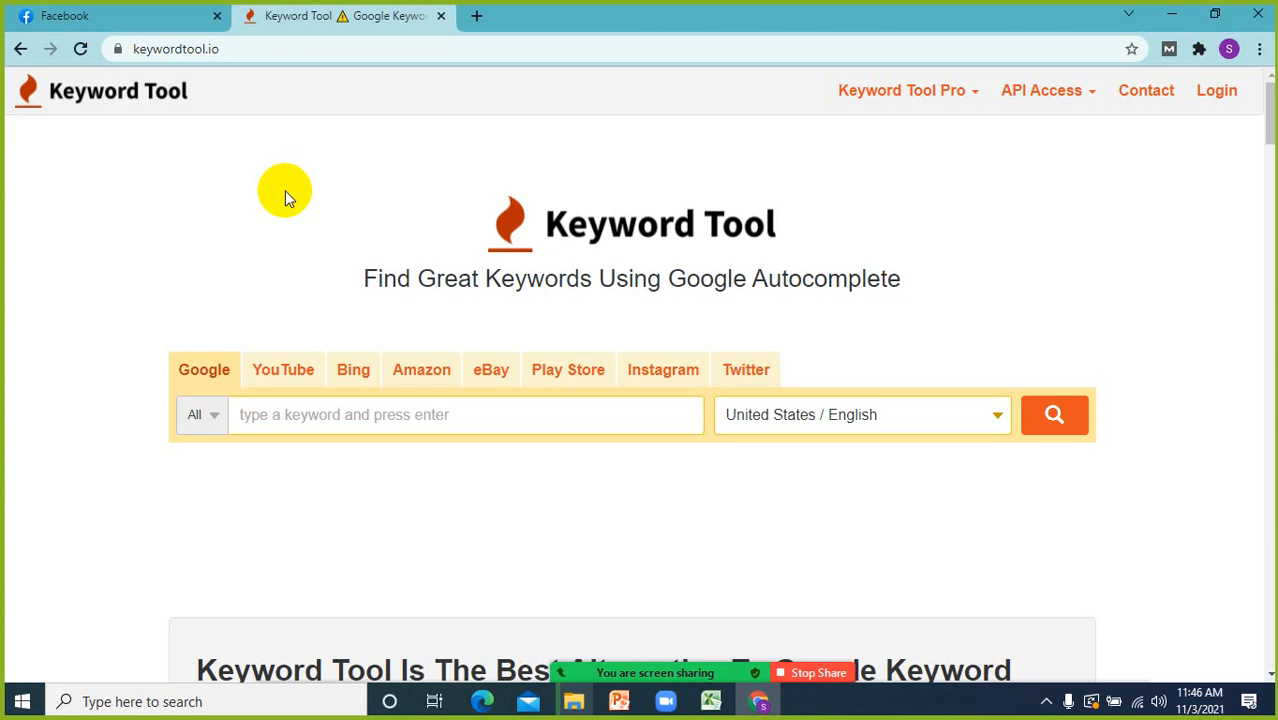
click(1046, 701)
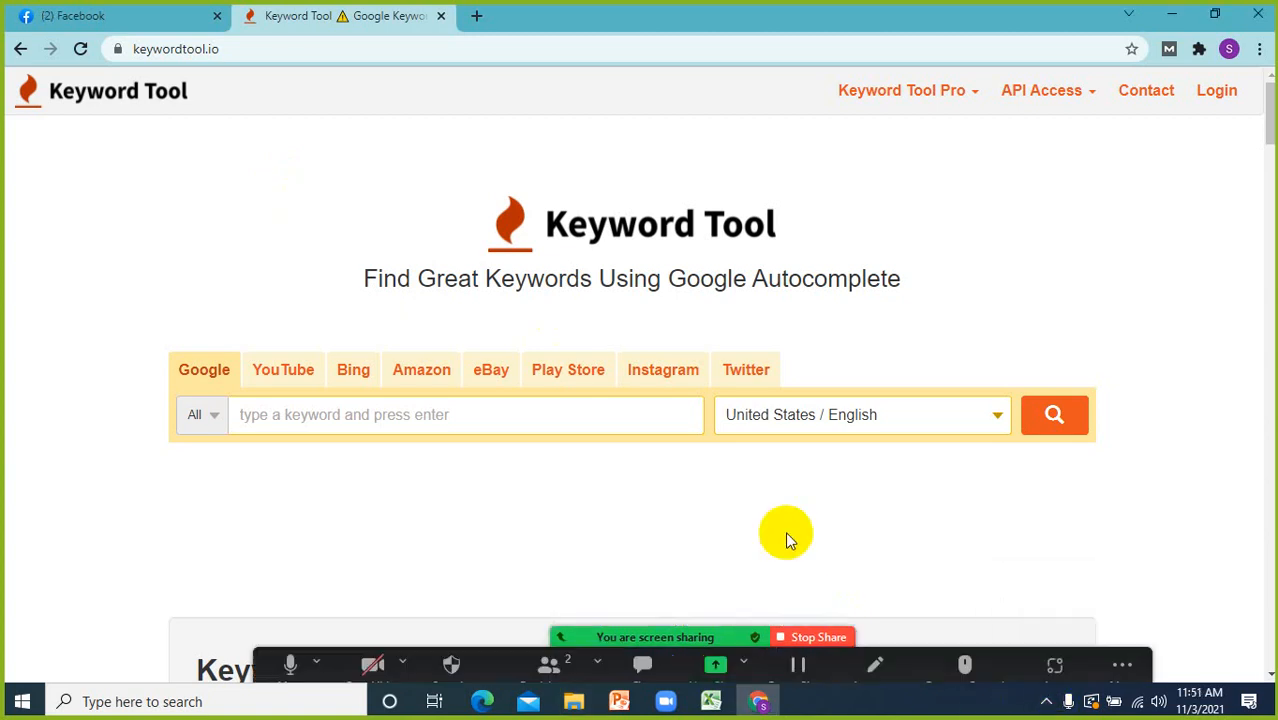
click(371, 416)
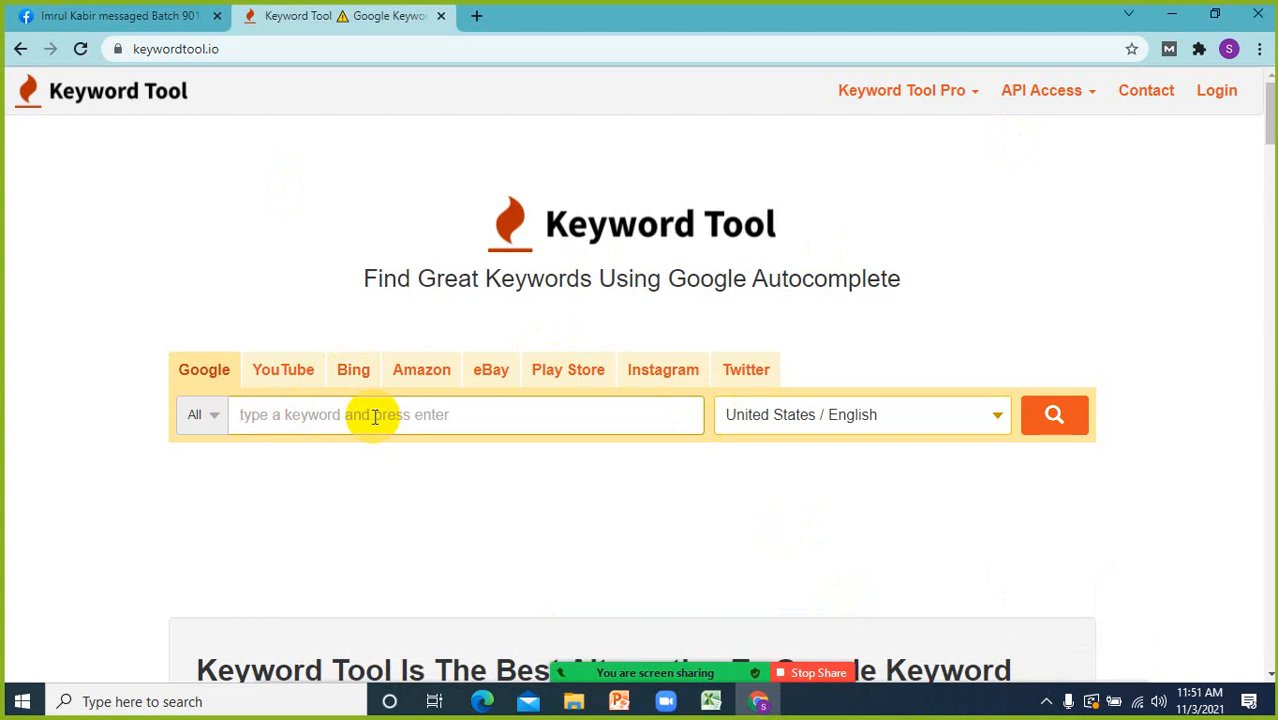
text(mat)
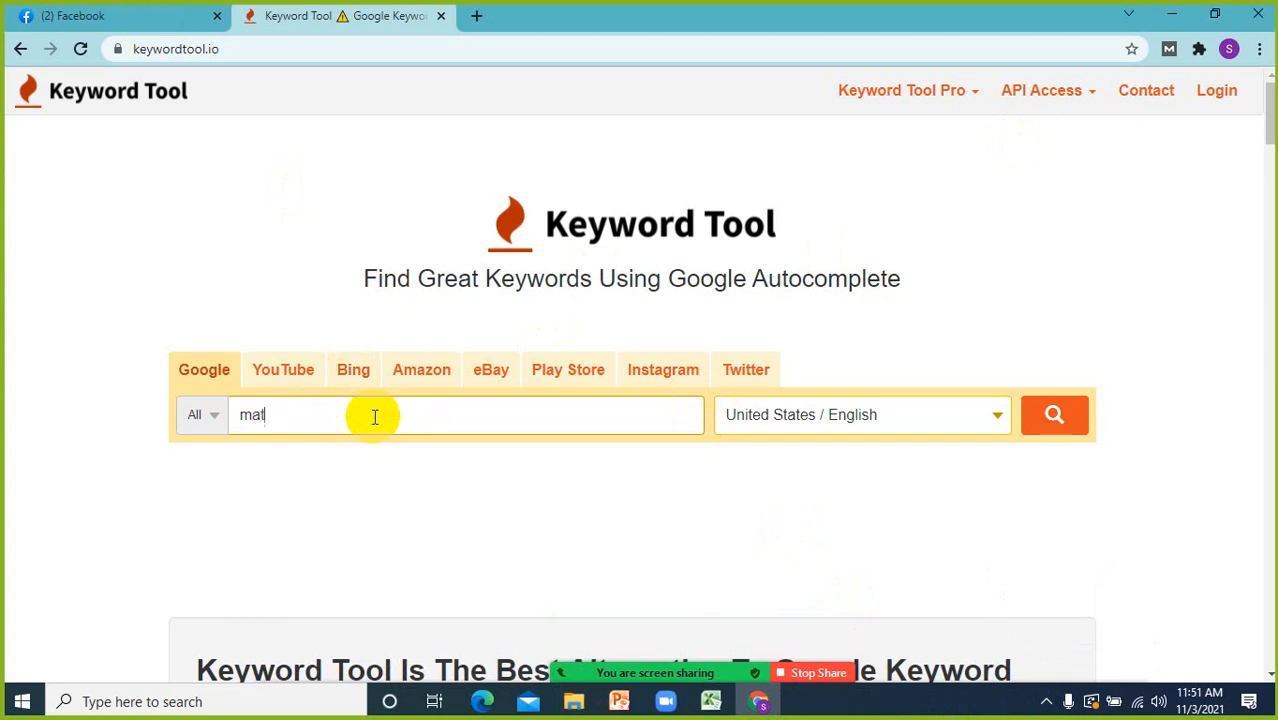
text(t)
key(BackSpace)
text(tre)
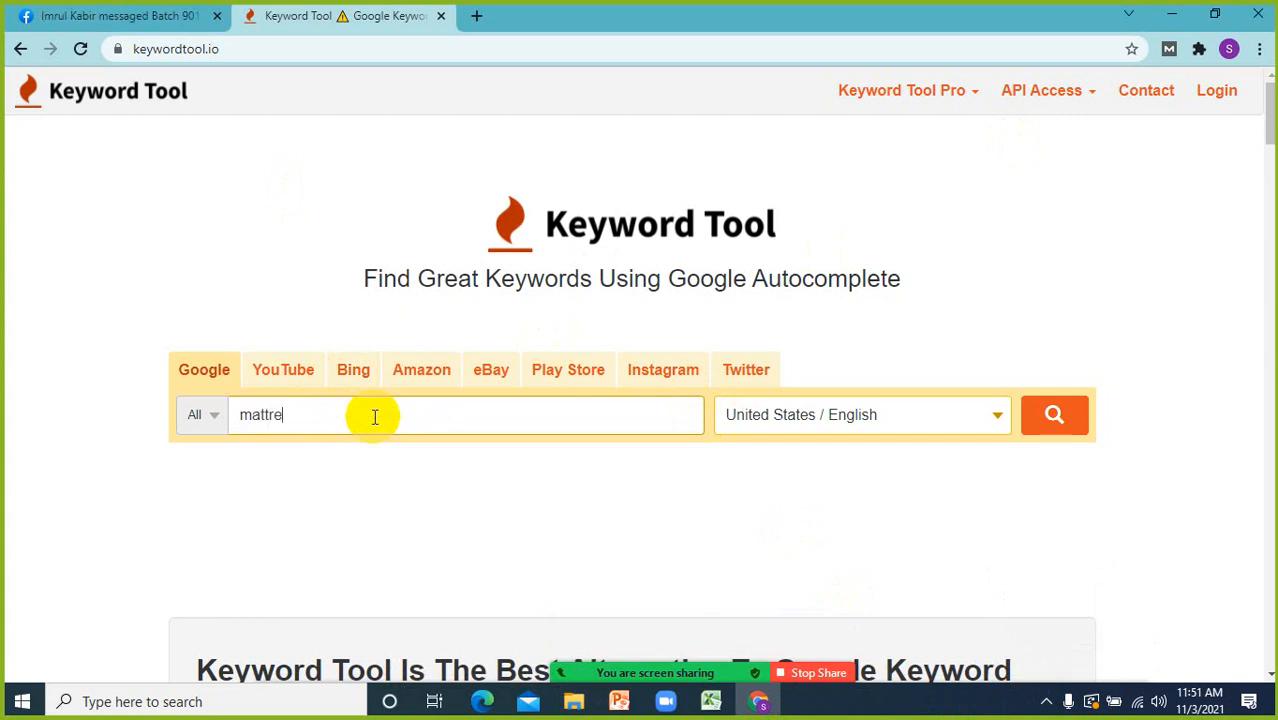
text(ss)
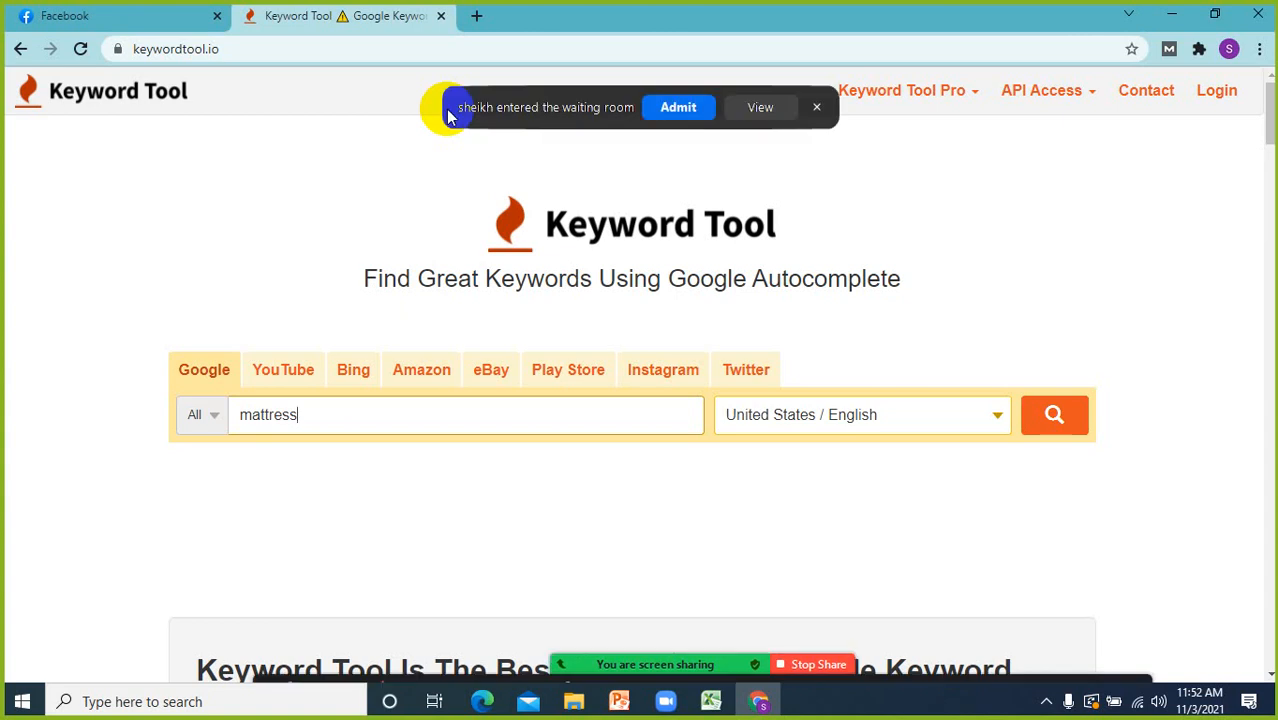
- Admit the participant in the waiting room to the Zoom meeting
click(698, 107)
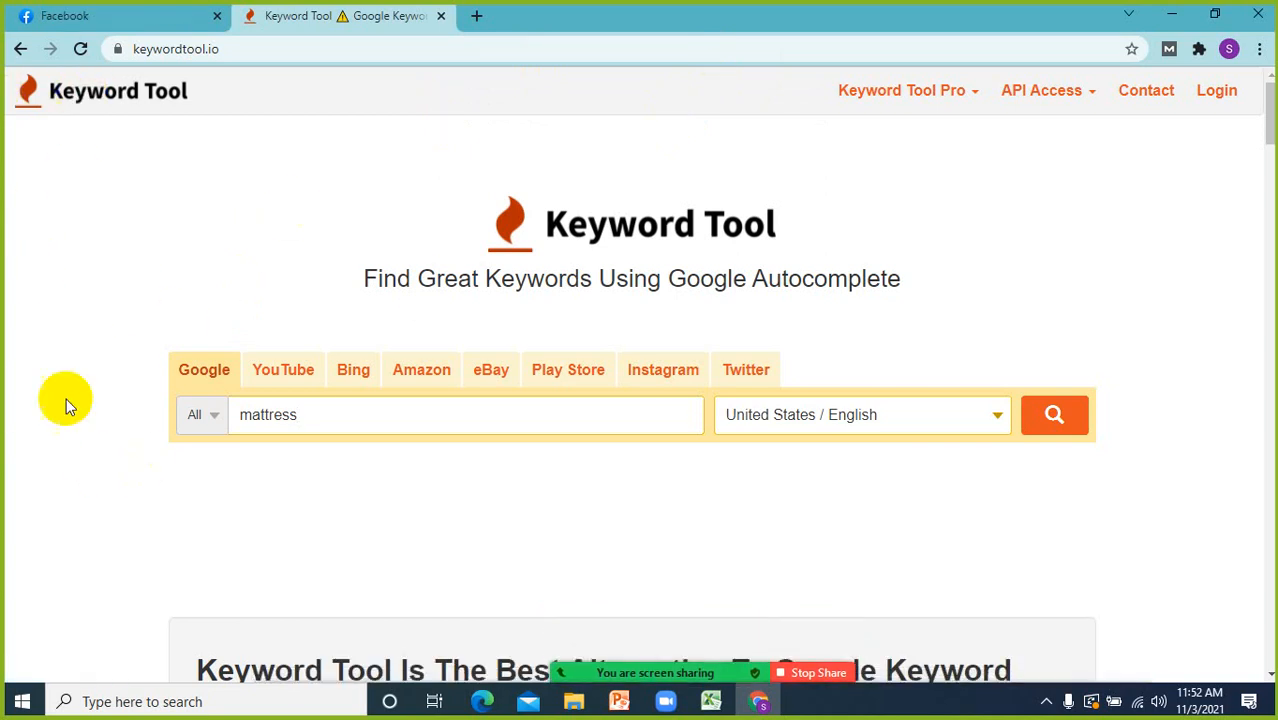
click(318, 420)
click(231, 403)
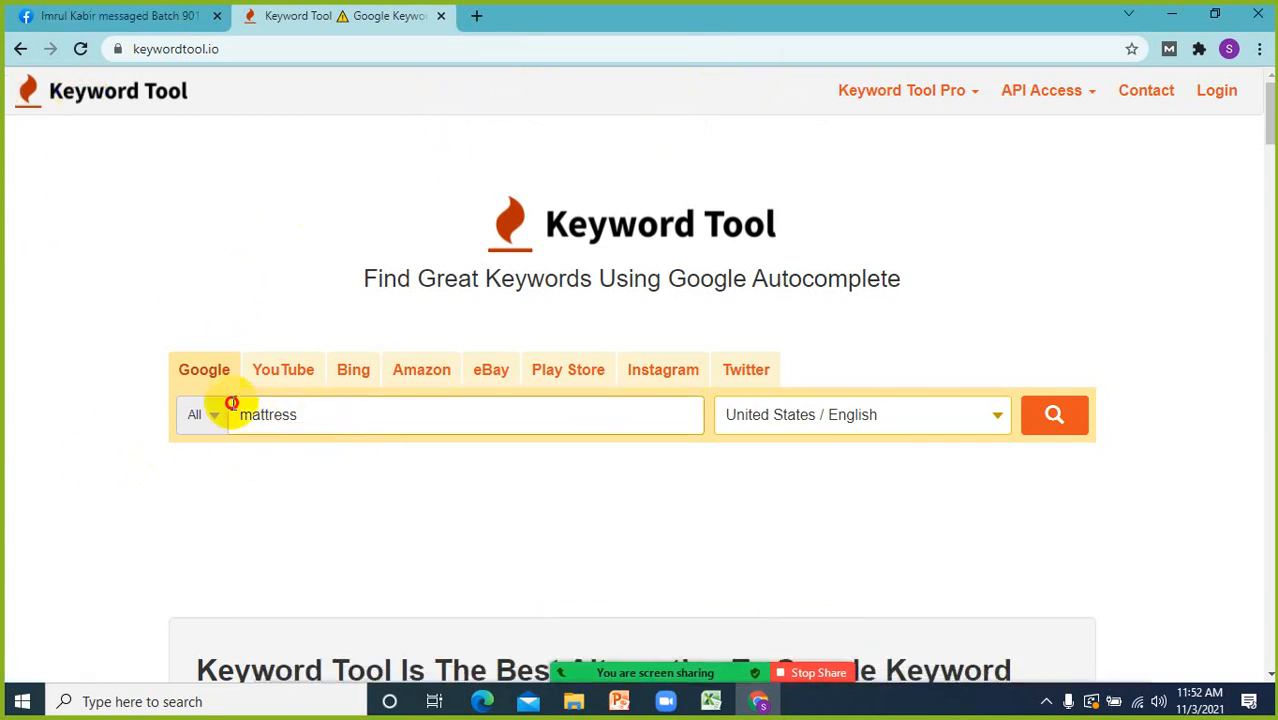
double_click(231, 403)
click(294, 229)
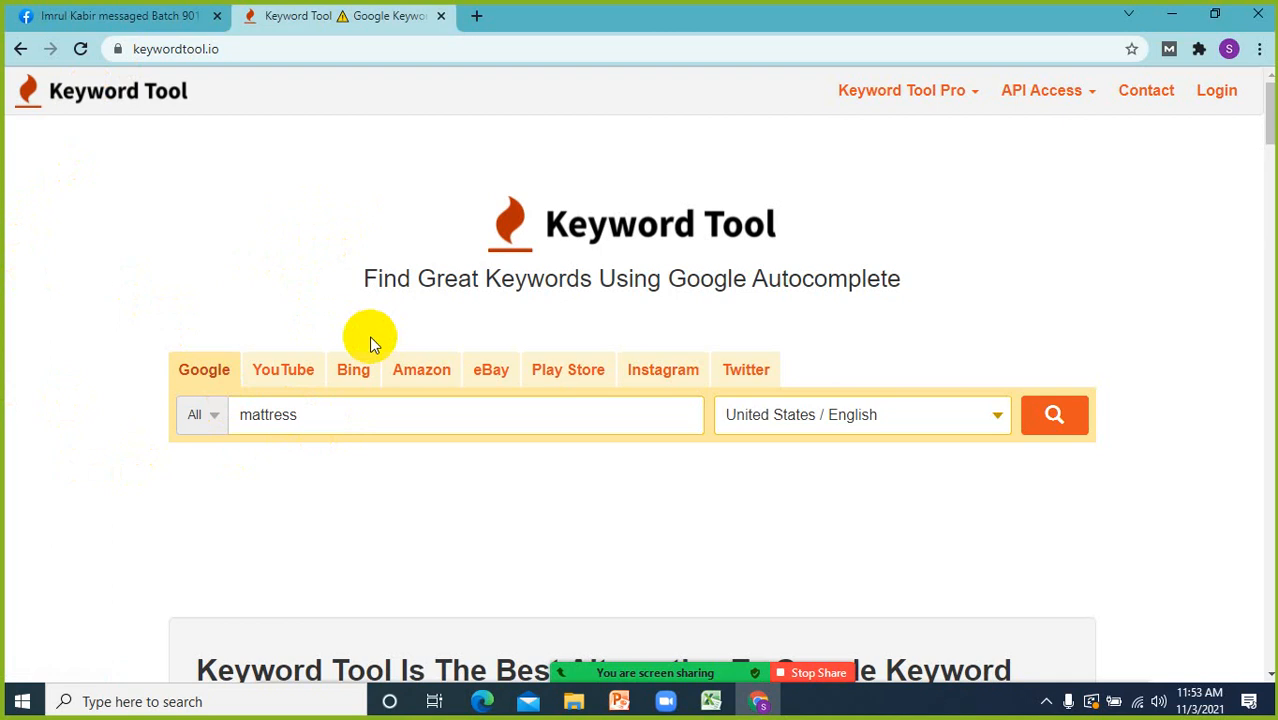
- Set the keyword search location and language to United States / English, admitting the participant in the Zoom waiting room
click(944, 430)
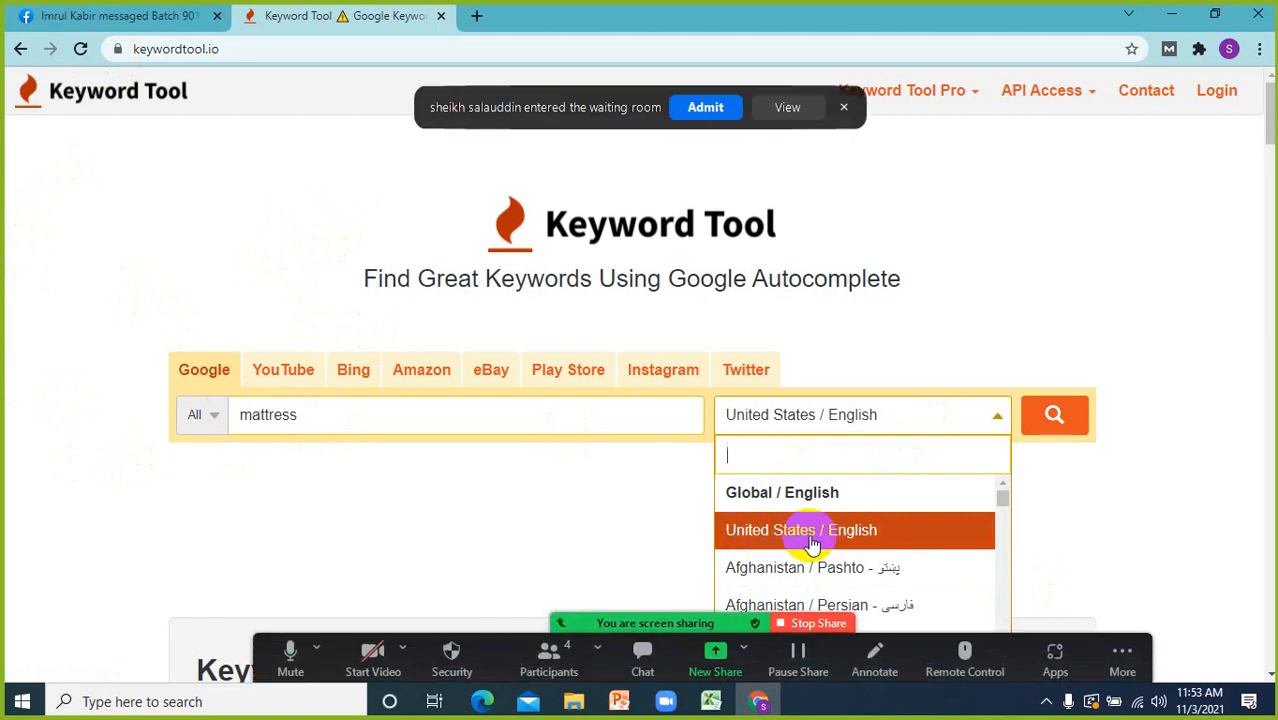
click(705, 107)
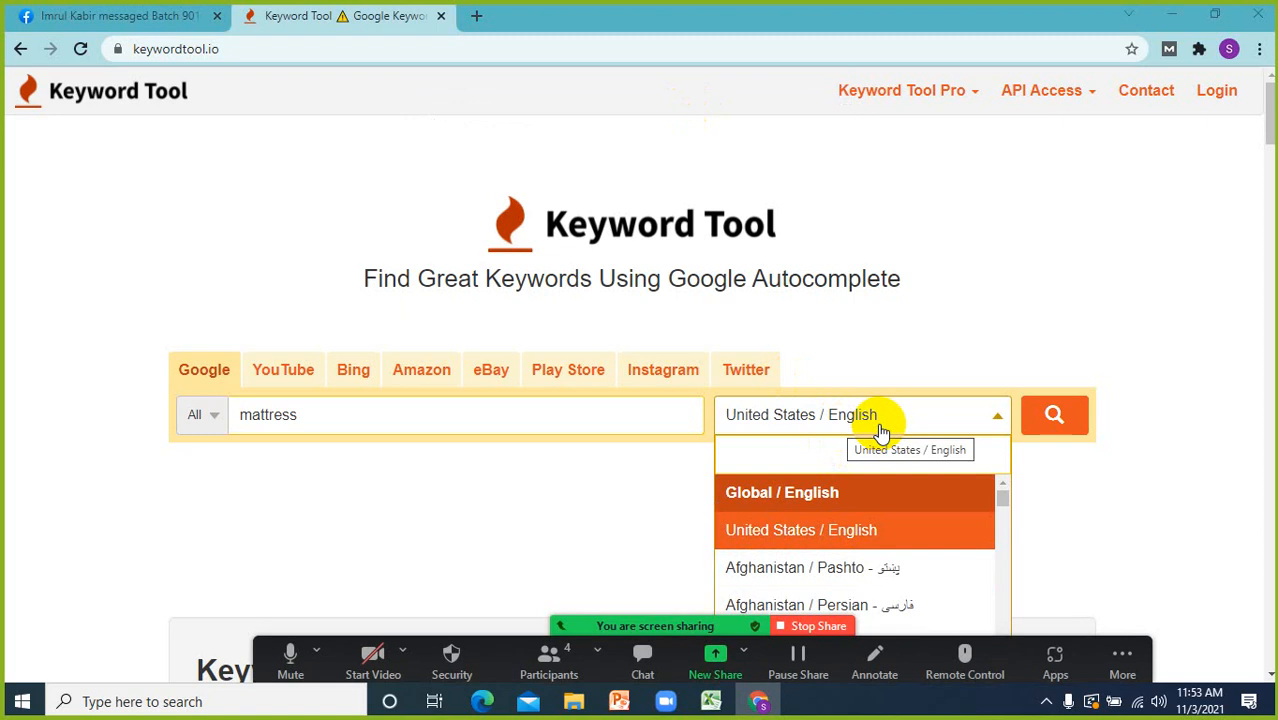
click(829, 452)
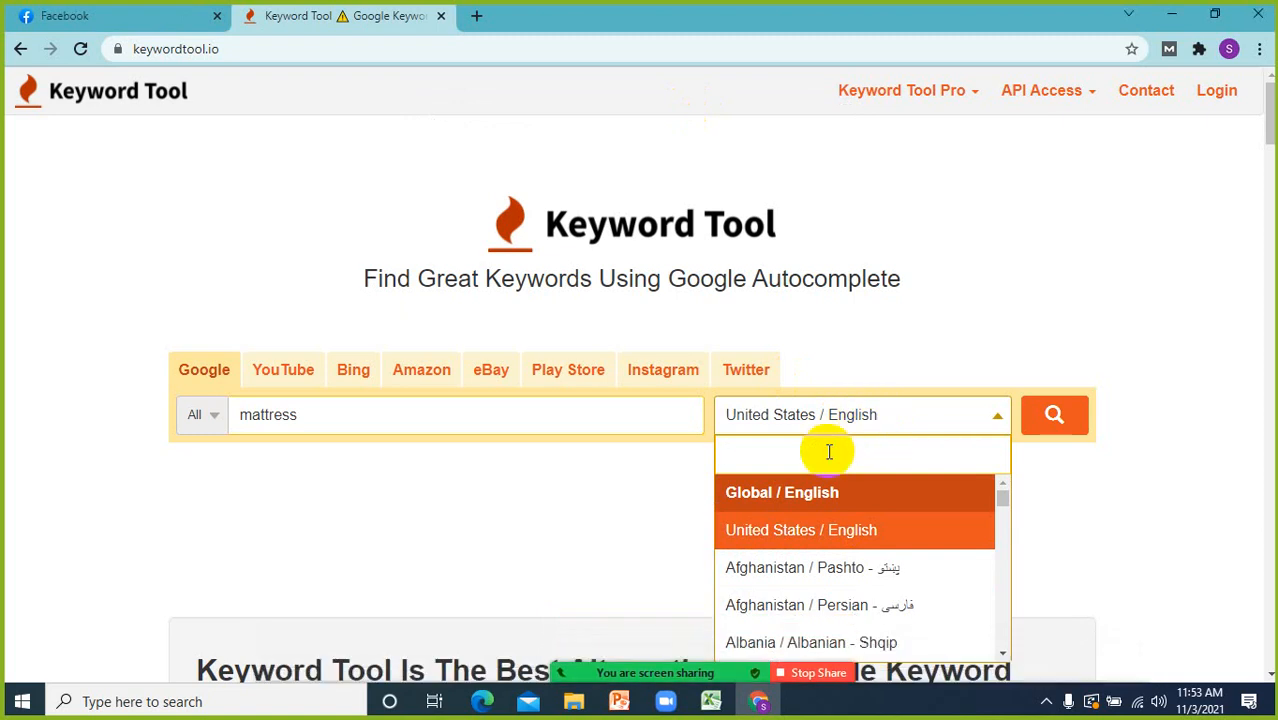
text(un)
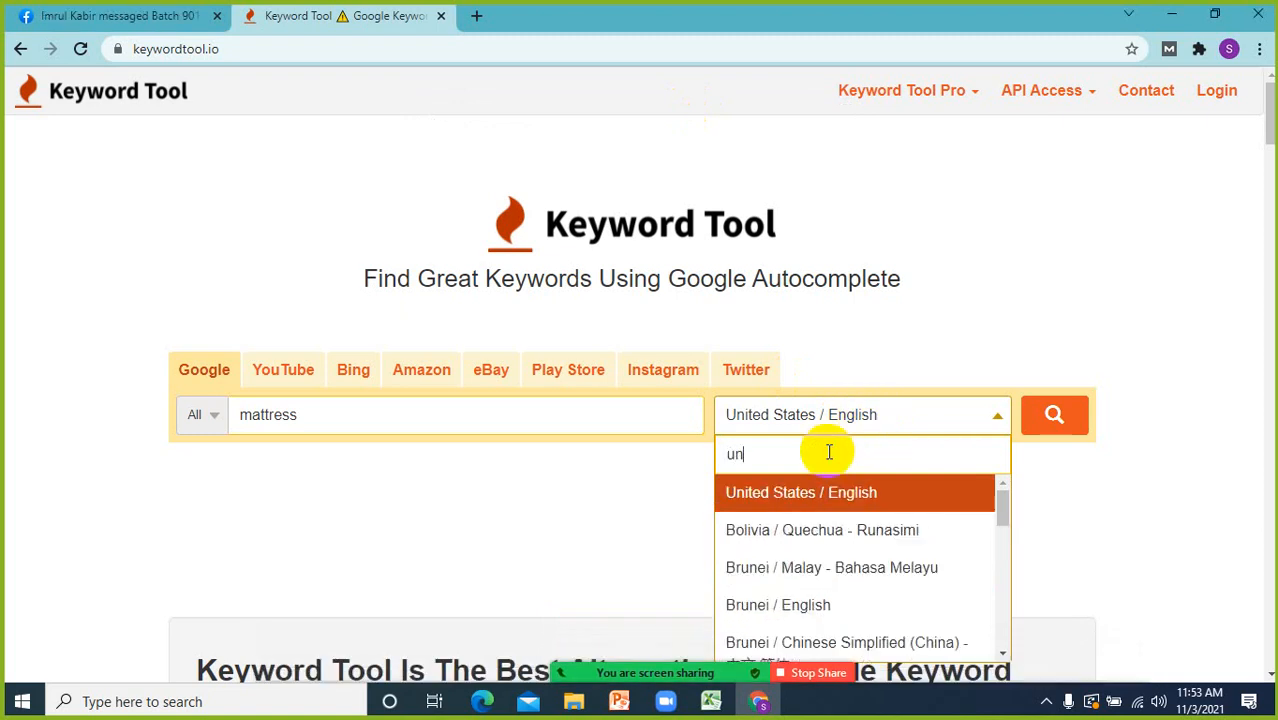
text(i)
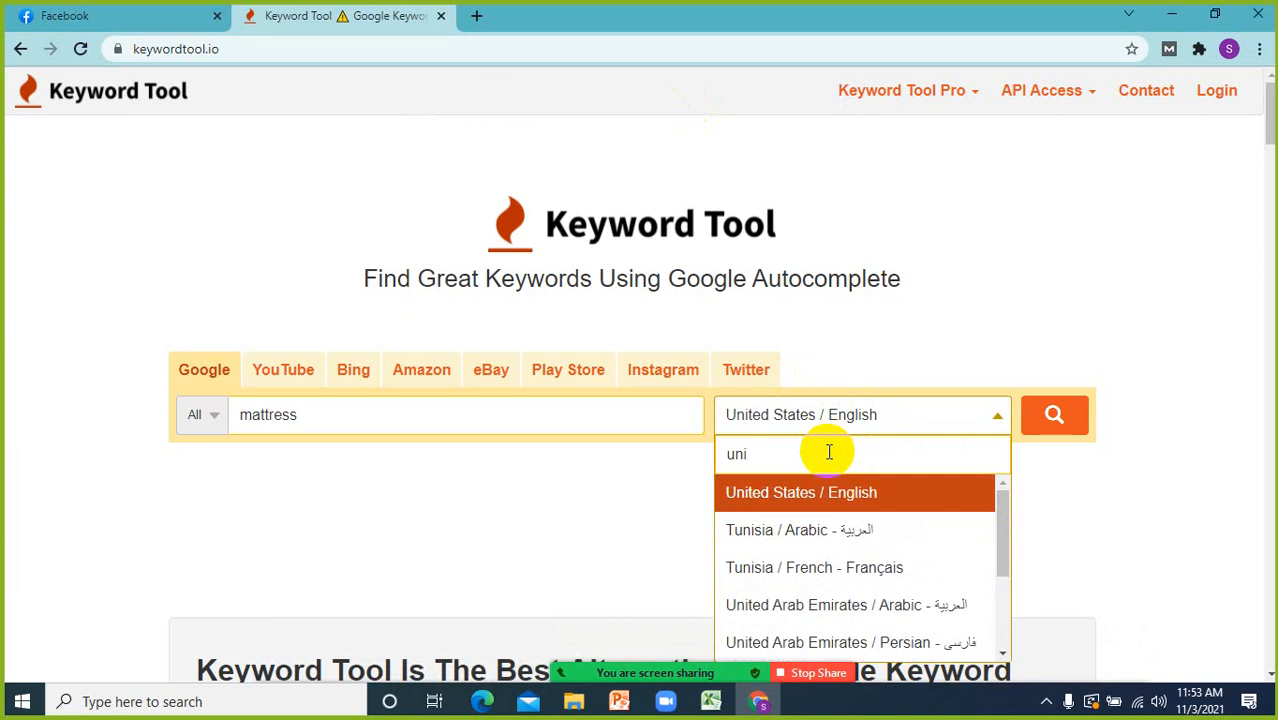
click(805, 492)
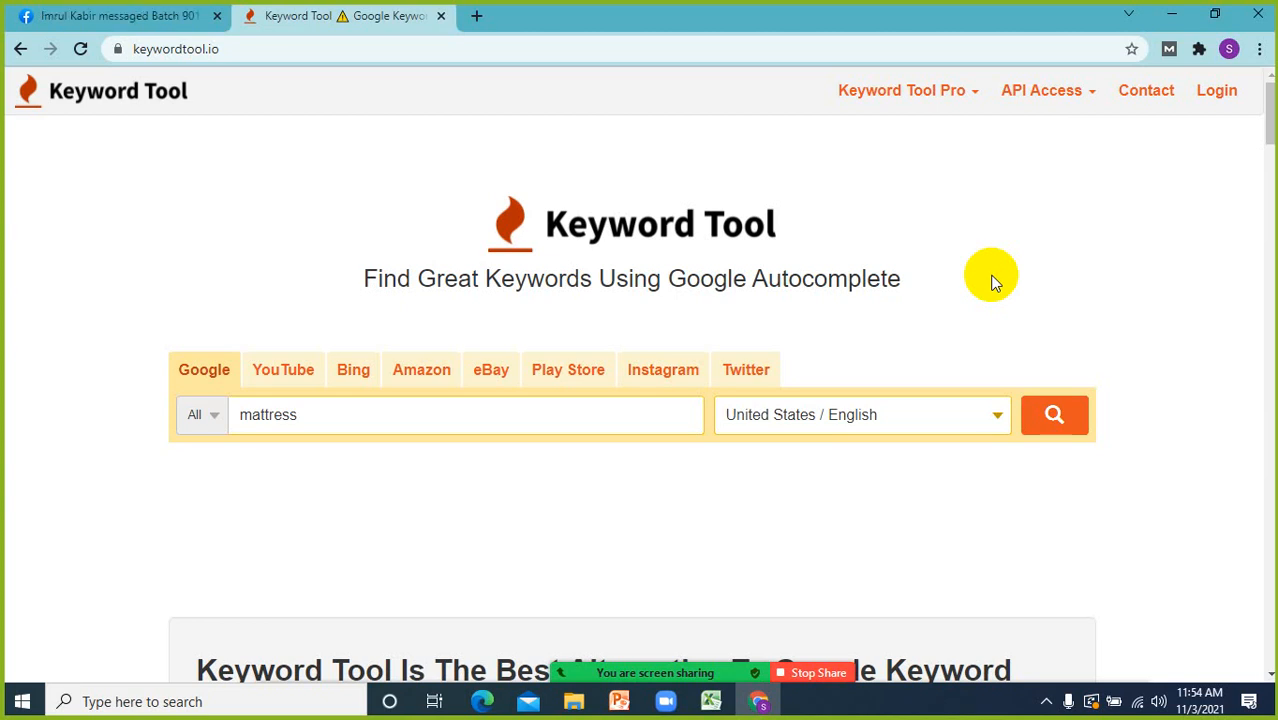
- Run the Google keyword search for "mattress" with United States / English
click(358, 420)
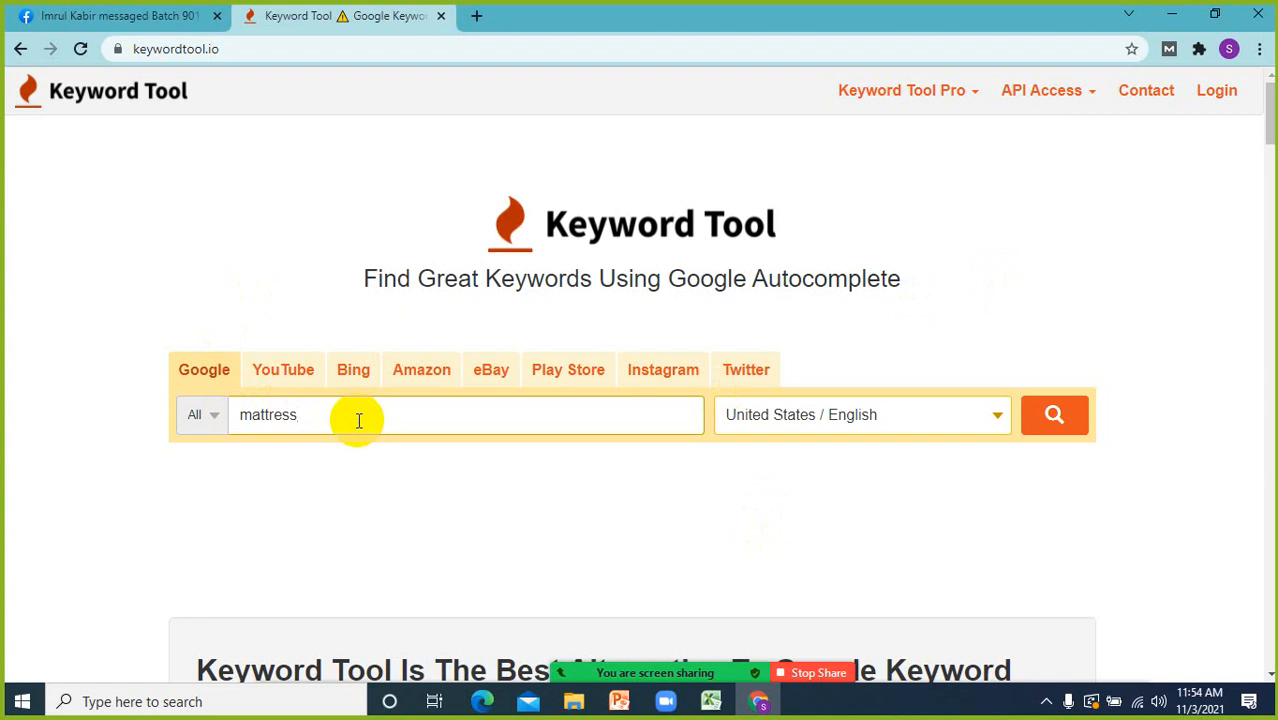
click(1073, 433)
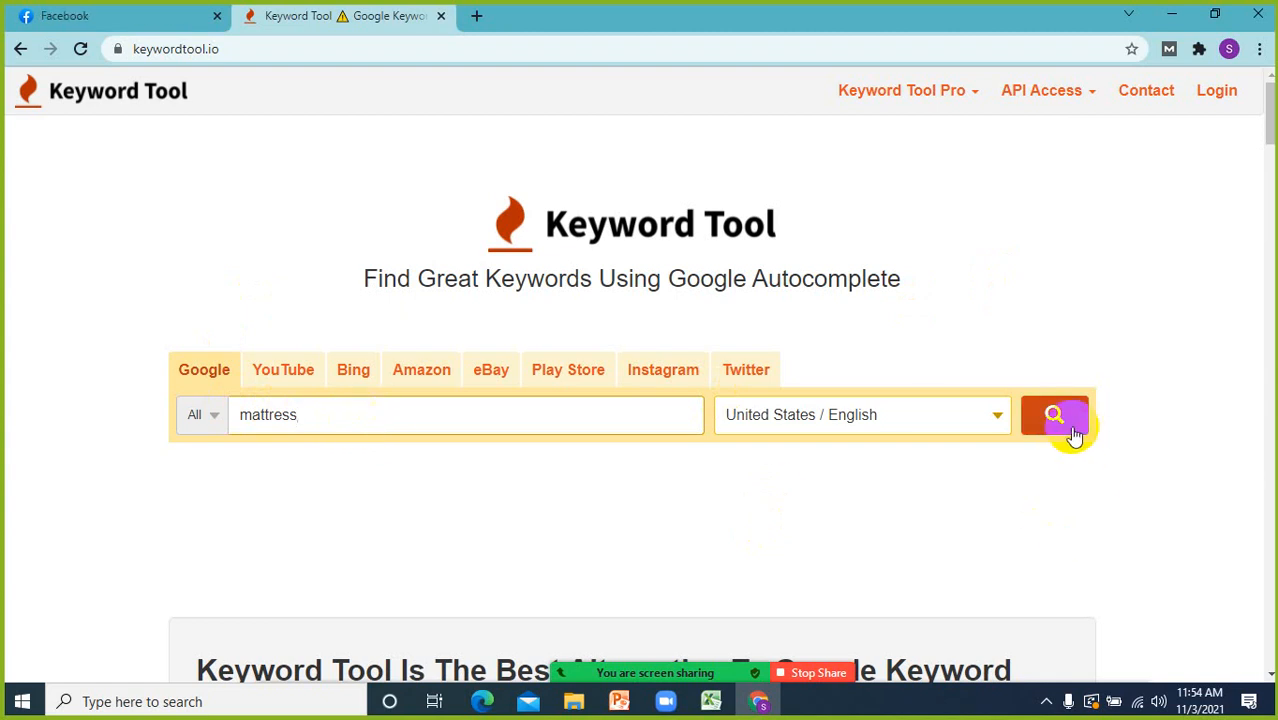
click(1073, 425)
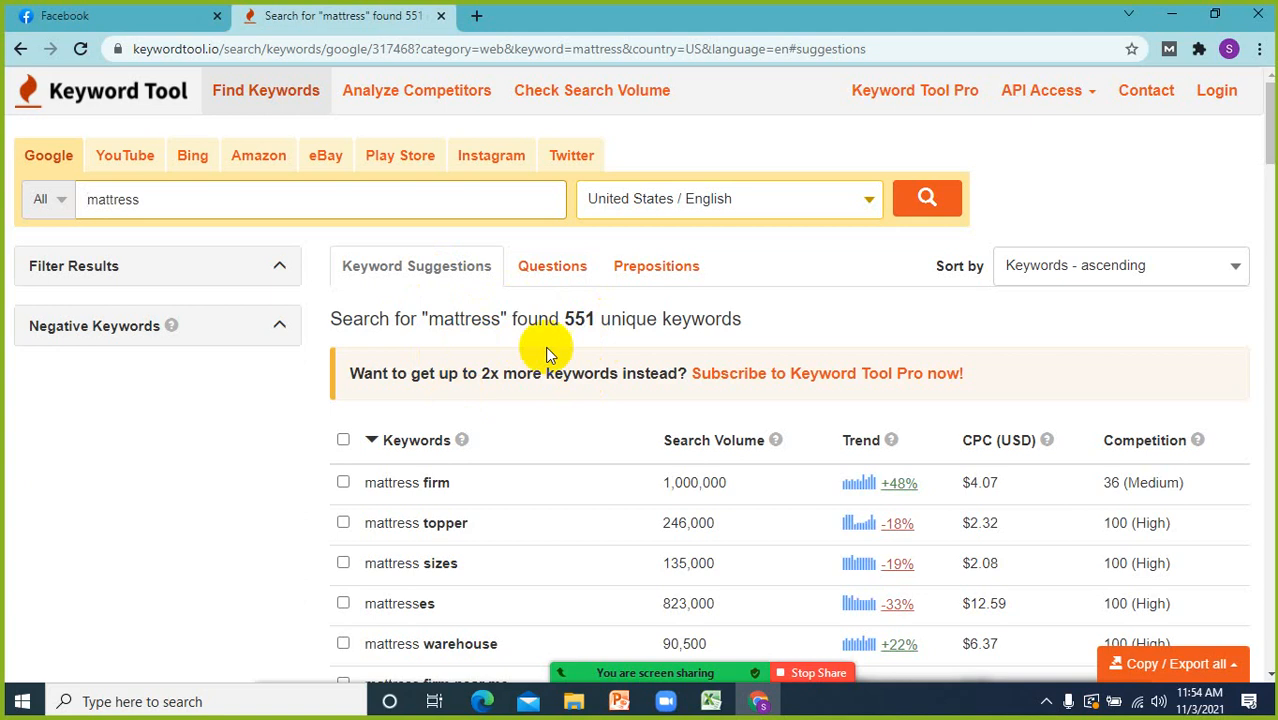
- Show the export options for all the "mattress" keyword suggestions, including Export to Excel
click(1227, 667)
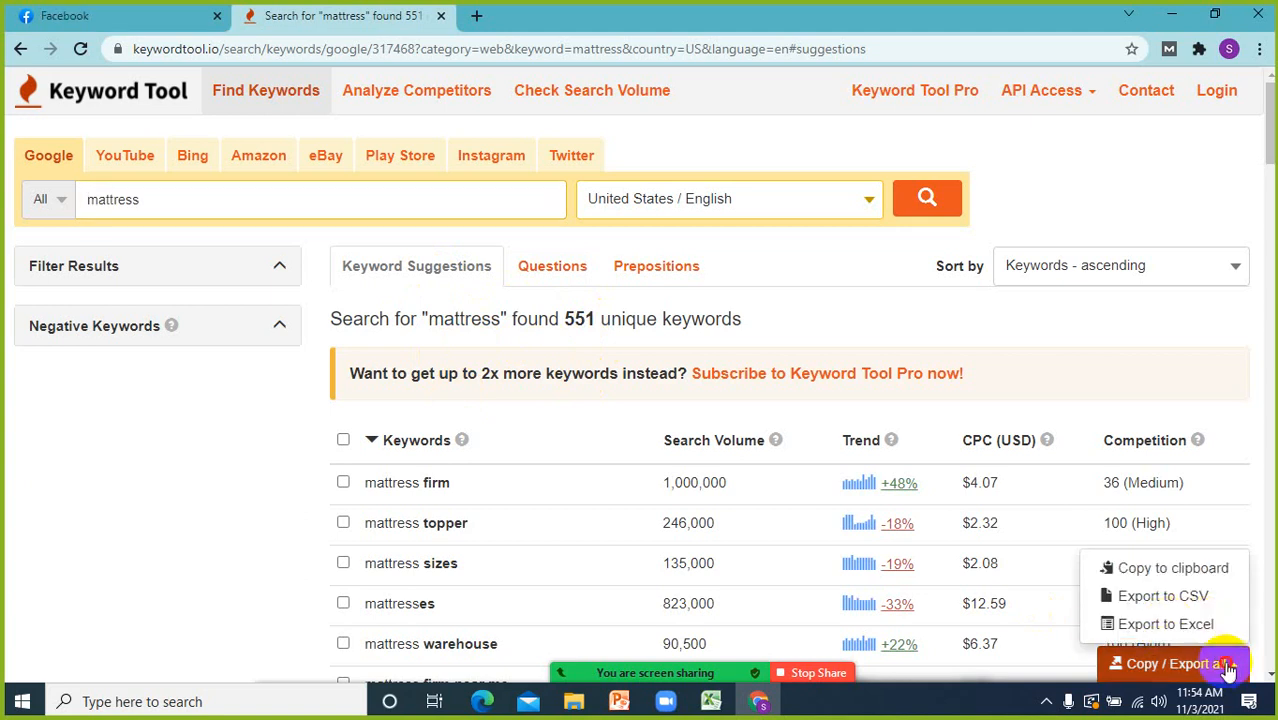
click(1213, 660)
click(1214, 655)
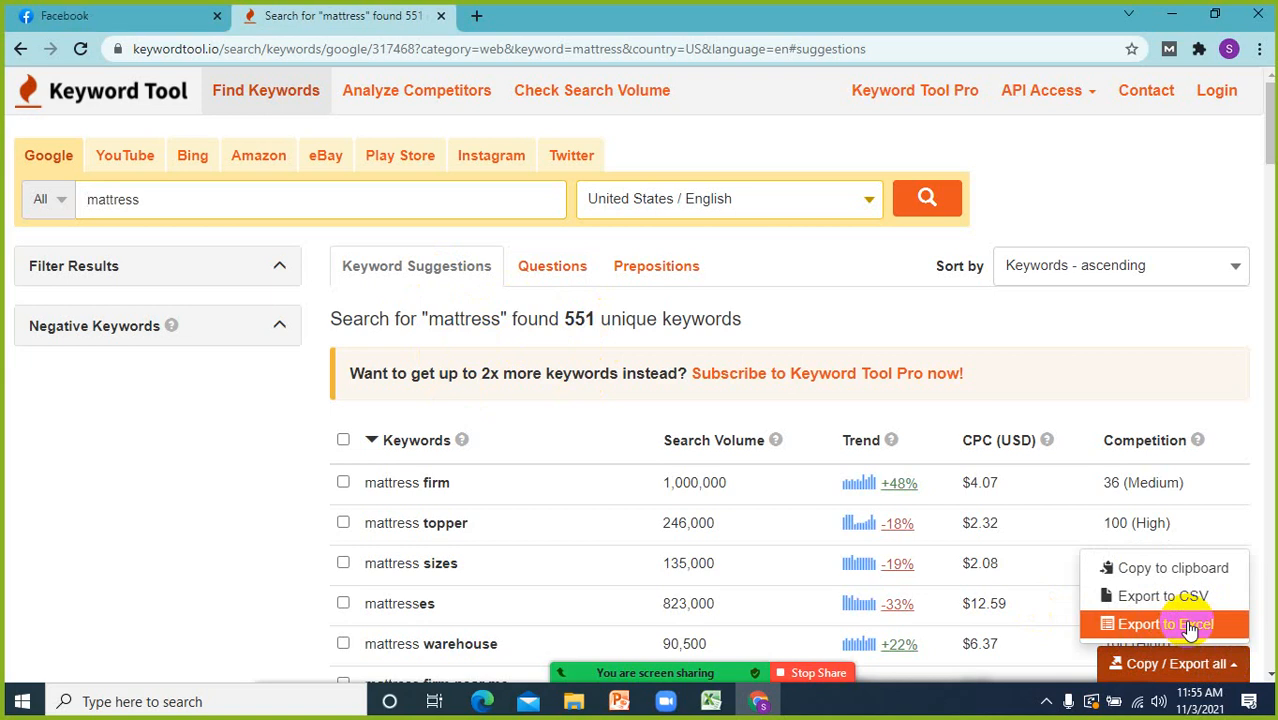
- Switch to the Mattress workbook in Excel and point out the first entries in the List of Keywords column
click(710, 703)
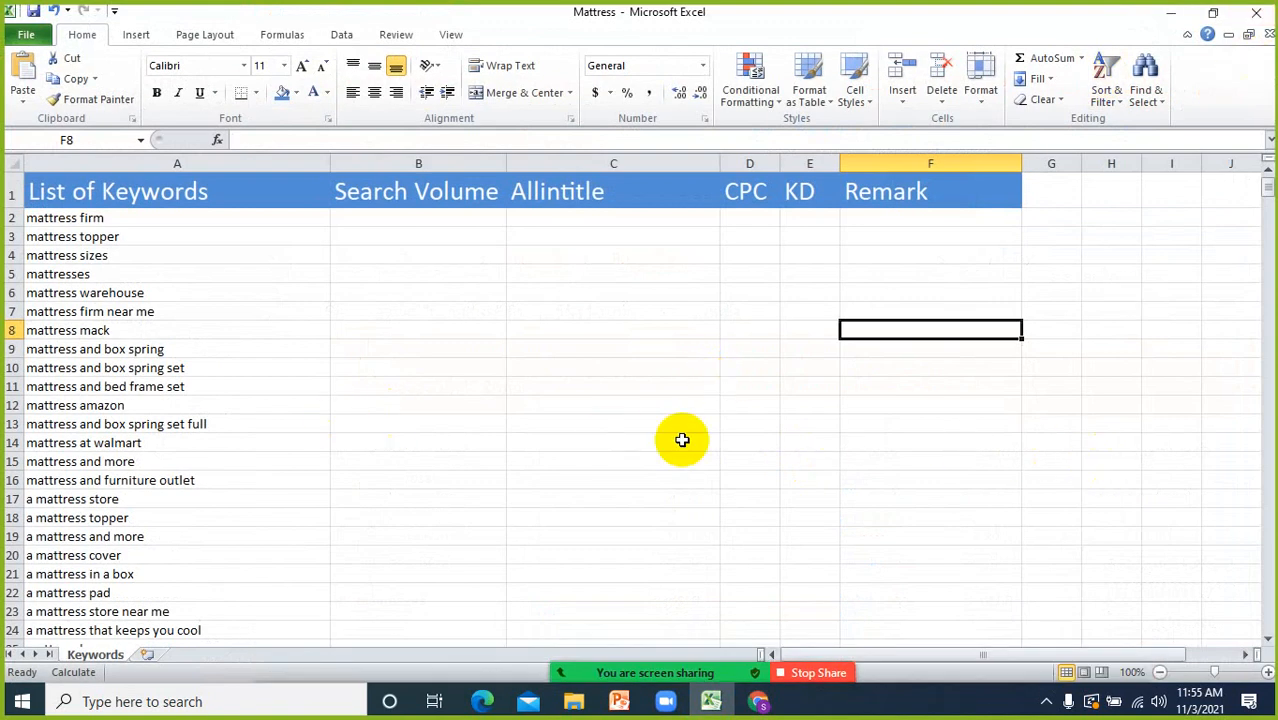
click(549, 294)
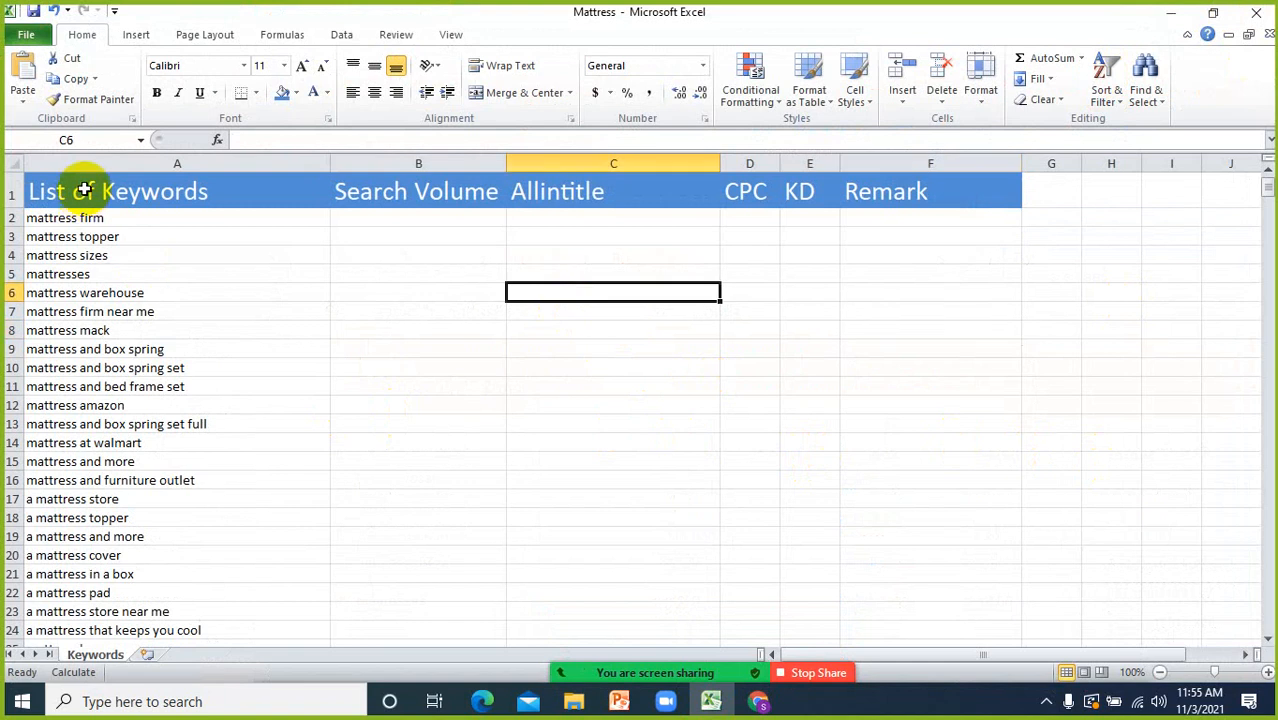
click(65, 219)
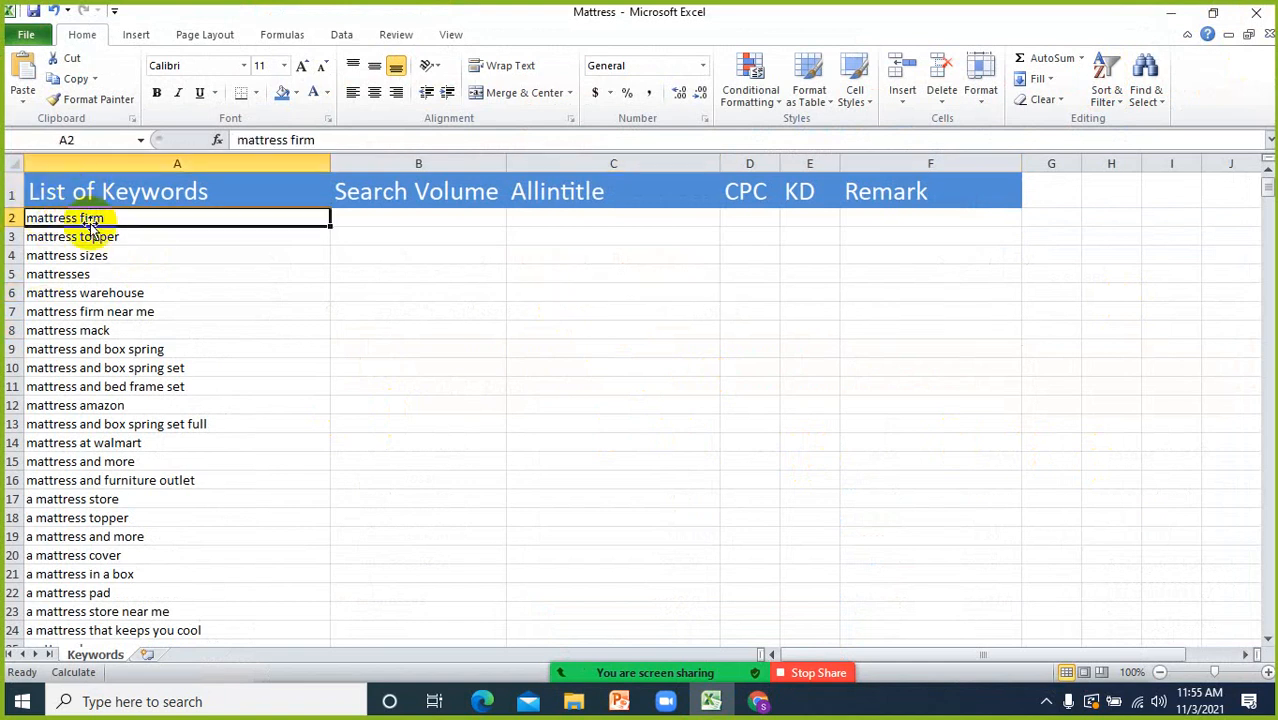
click(171, 237)
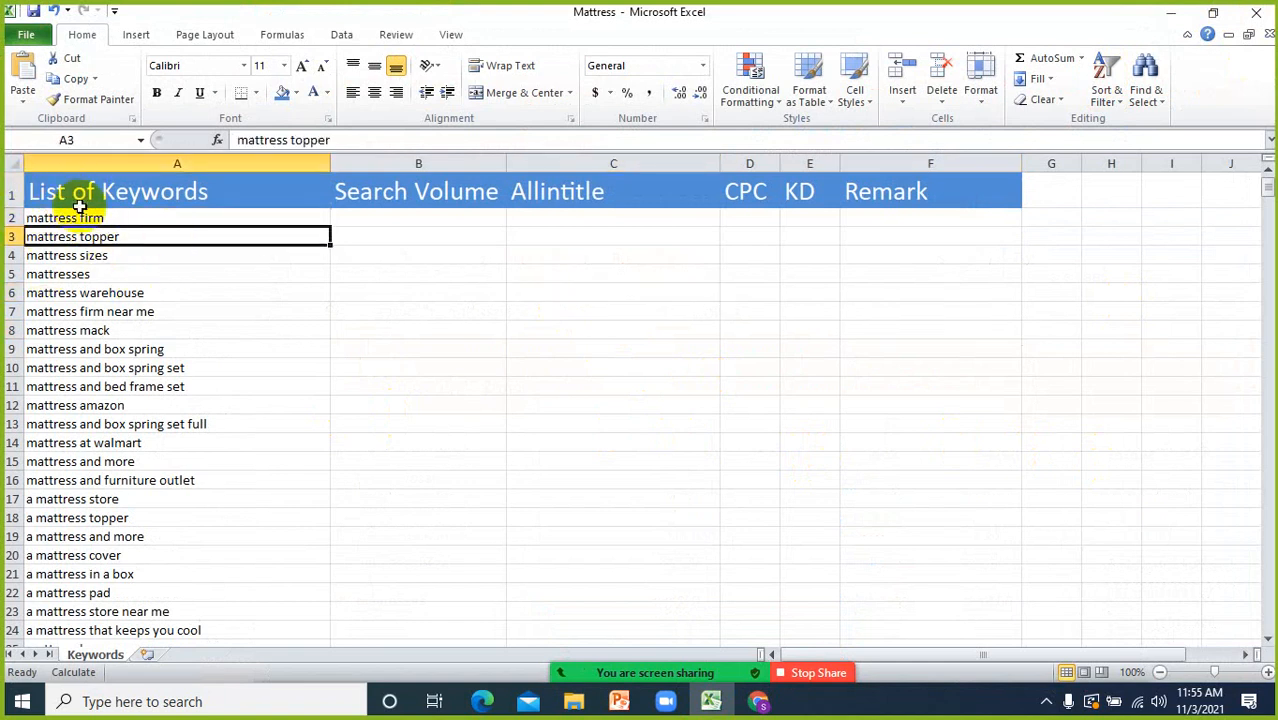
- Point out the header row and the first keyword row, showing the row commands for row 2 and dismissing them
click(10, 191)
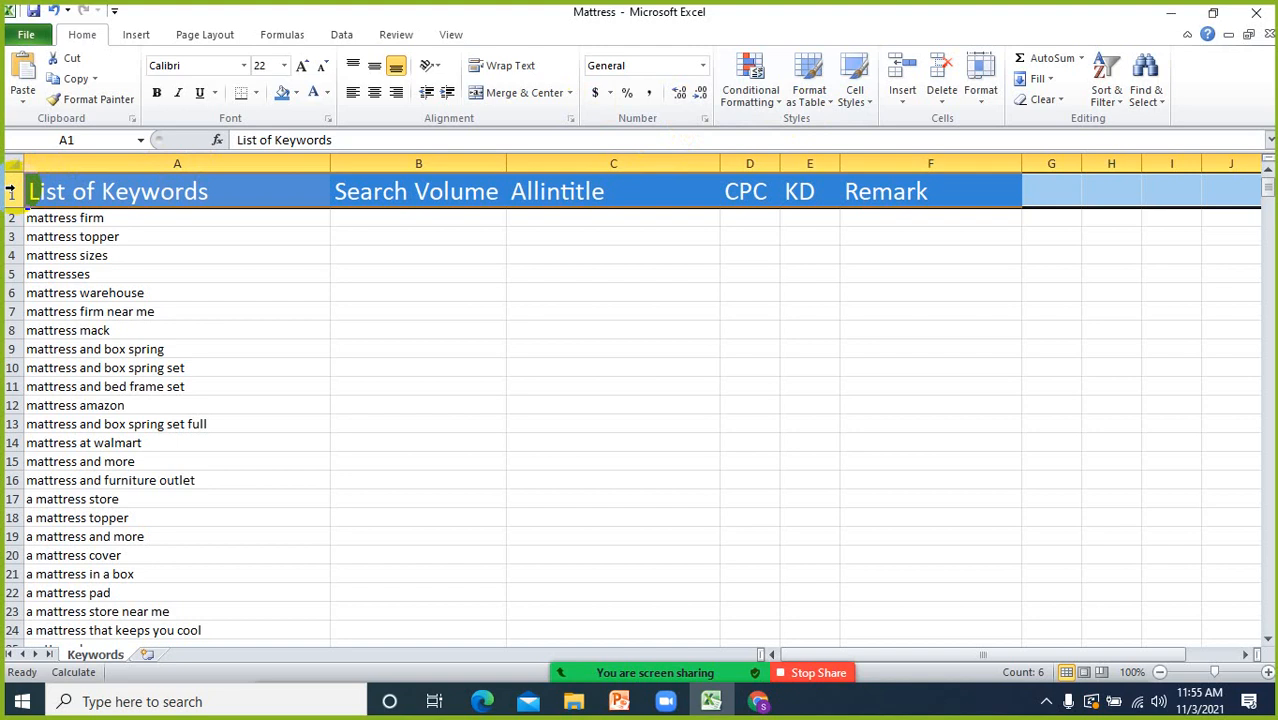
click(90, 200)
click(55, 218)
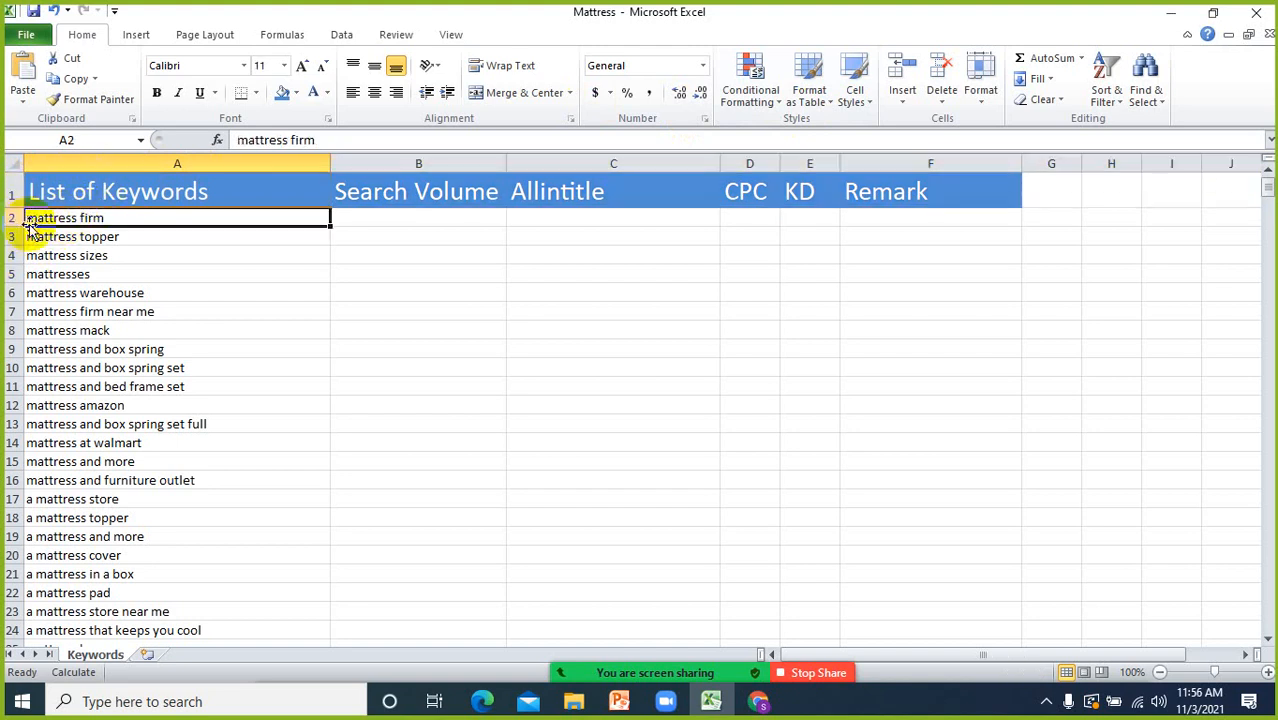
click(9, 218)
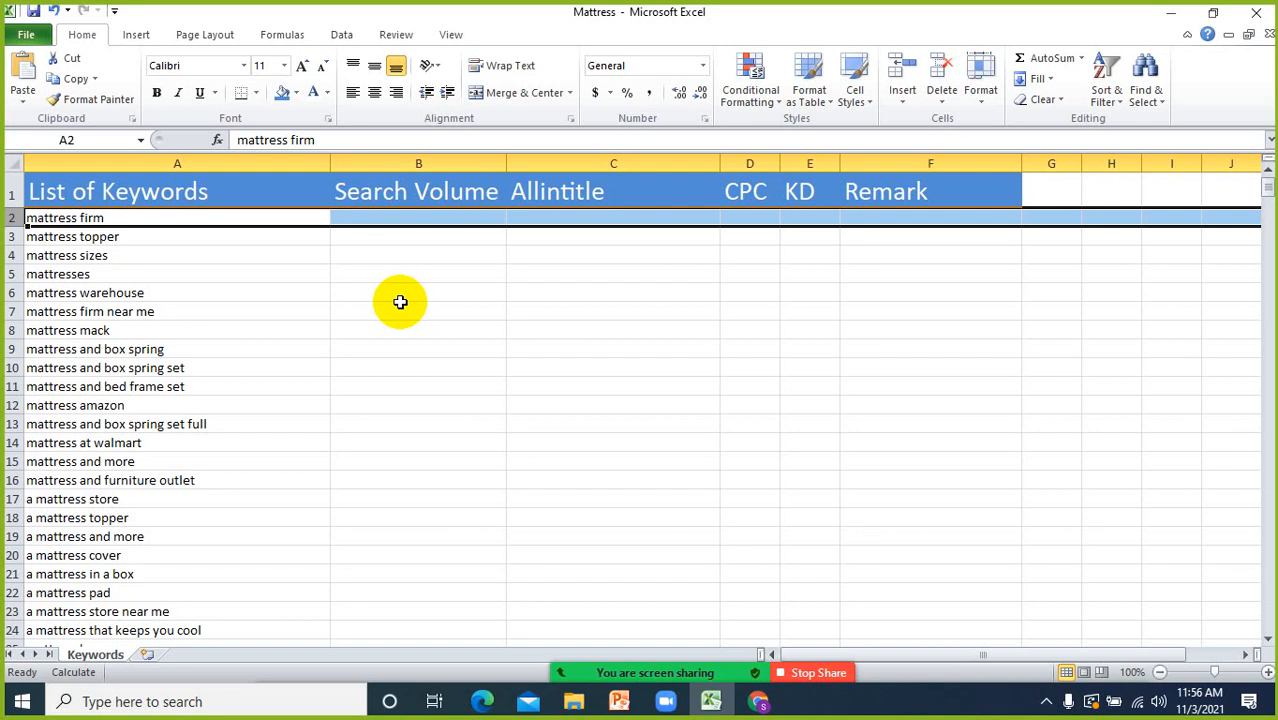
right_click(8, 217)
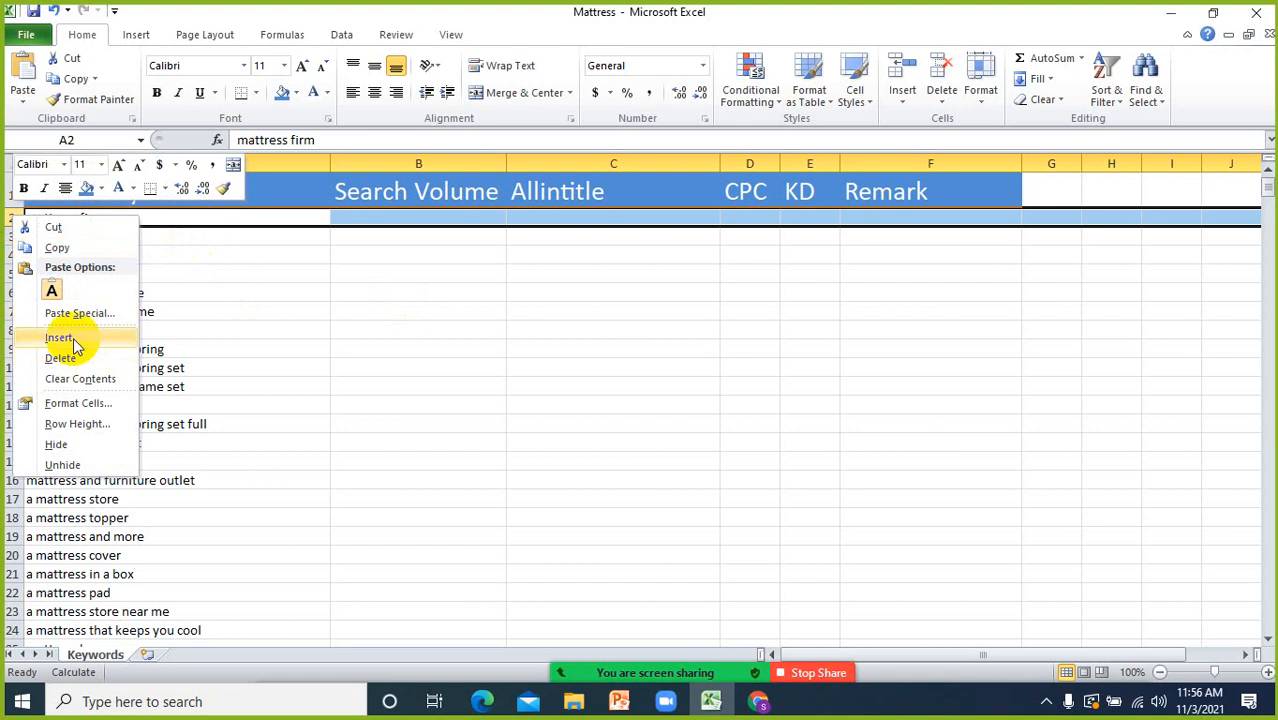
click(333, 280)
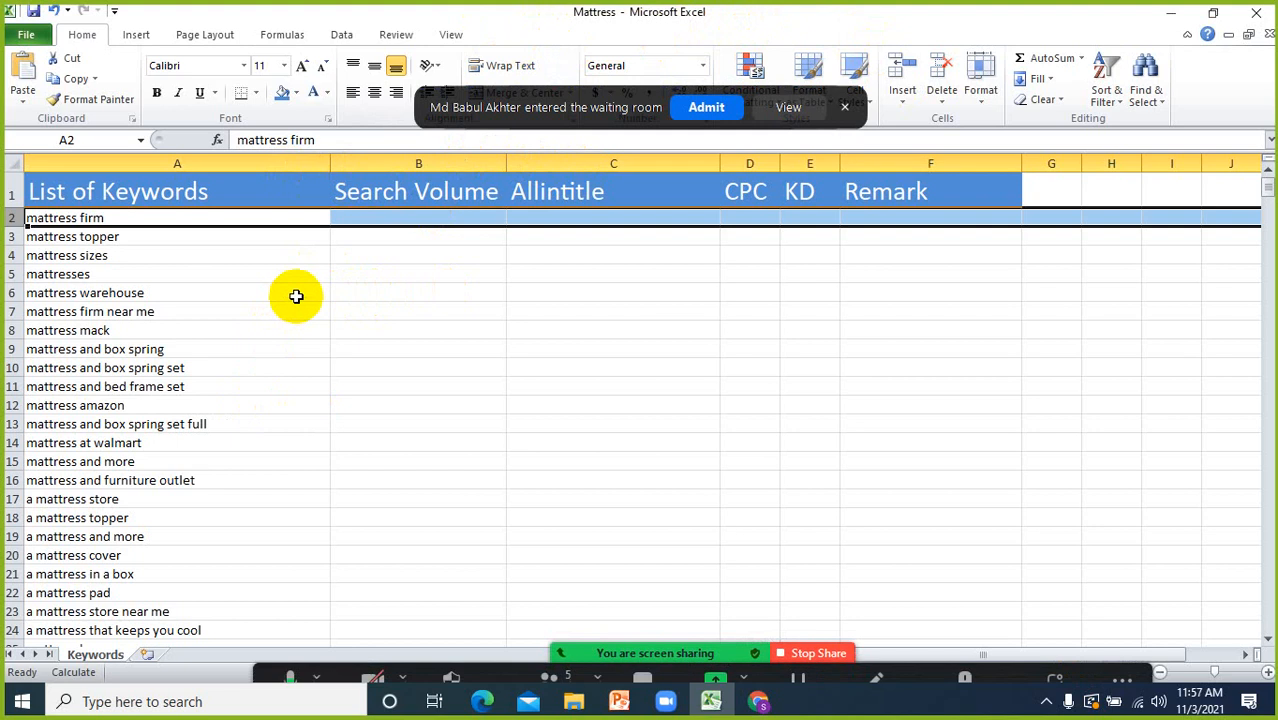
- Admit the participant in the Zoom waiting room and return to the keyword sheet
click(705, 108)
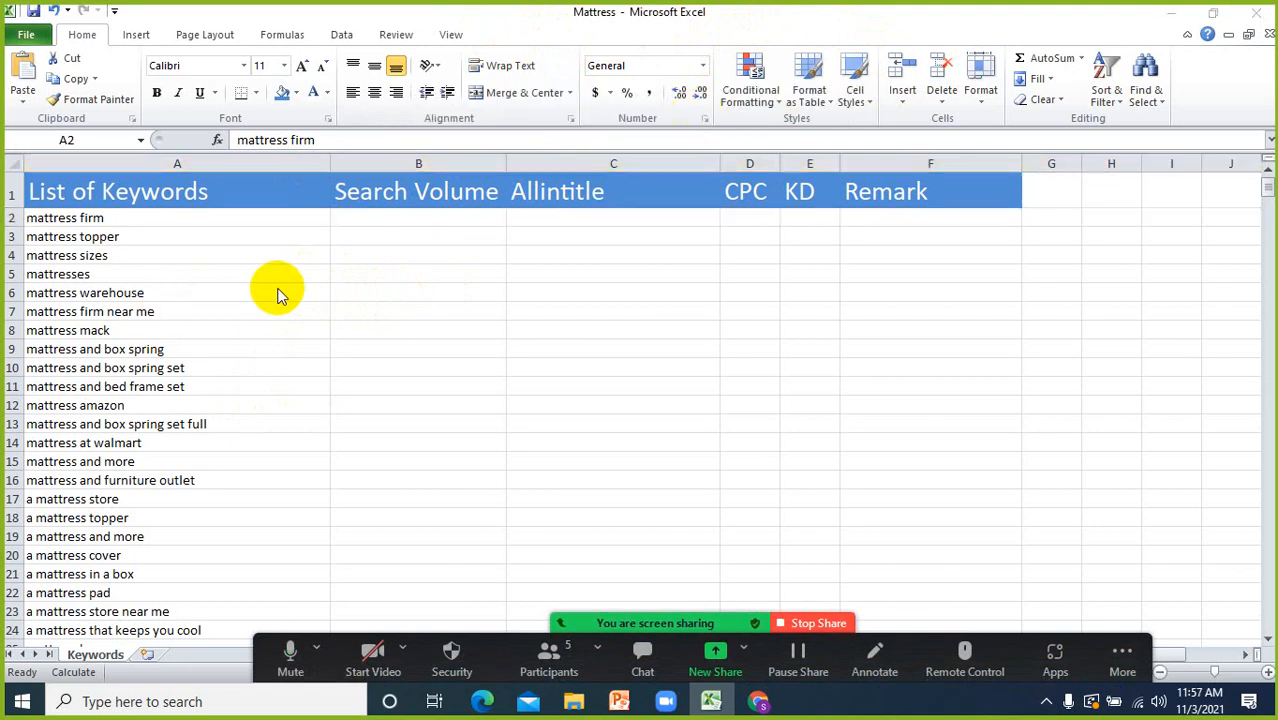
click(403, 327)
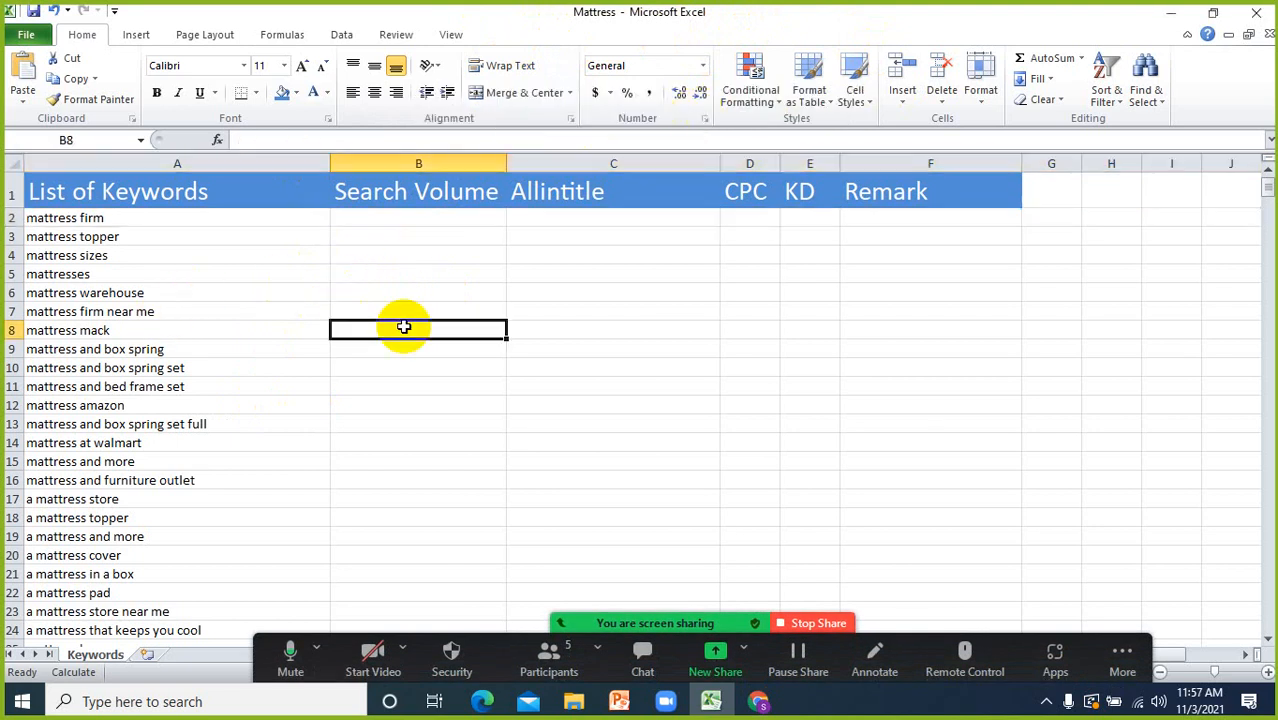
- Go through the header cells one by one: List of Keywords, Search Volume, Allintitle, CPC, KD and Remark
click(8, 193)
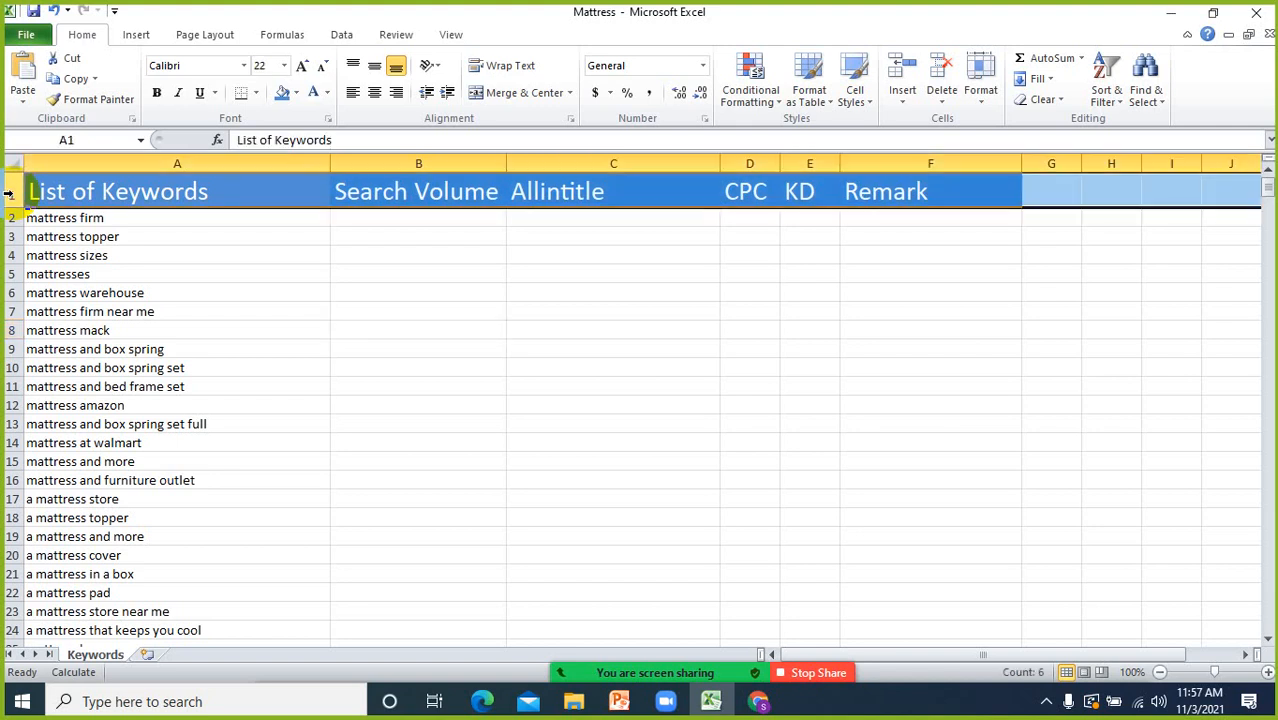
click(167, 196)
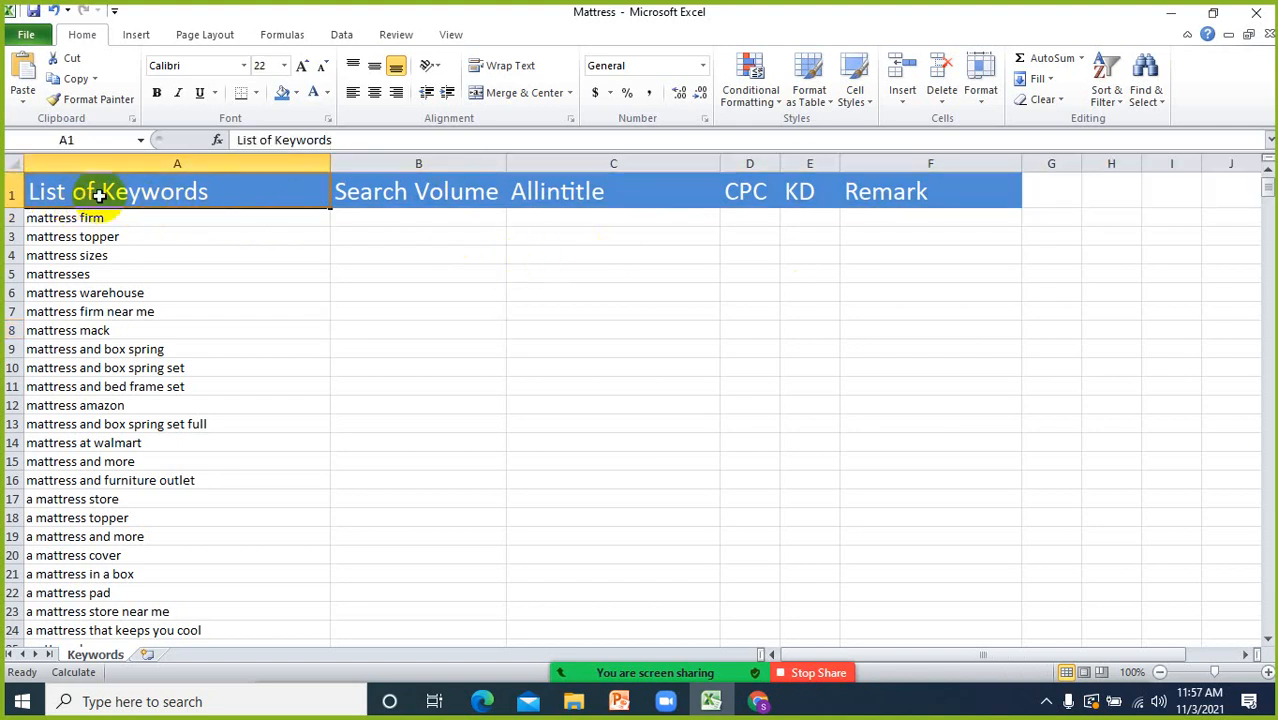
click(412, 193)
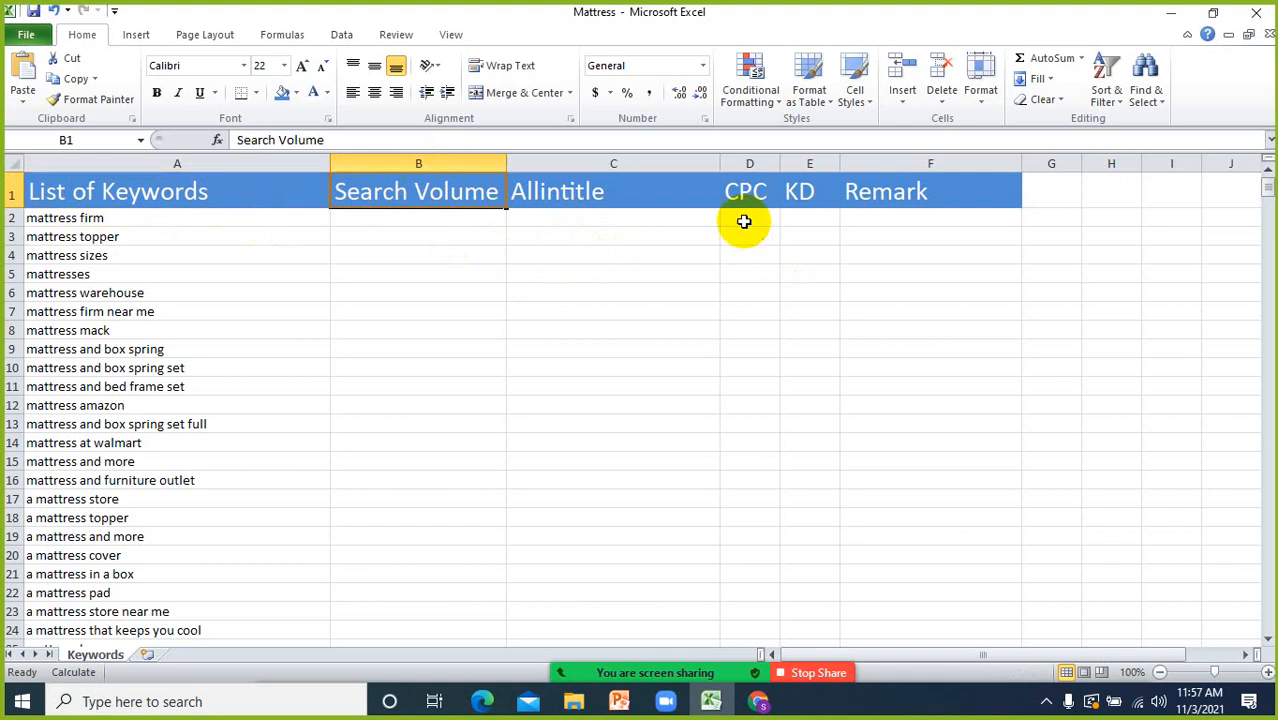
click(648, 191)
click(745, 191)
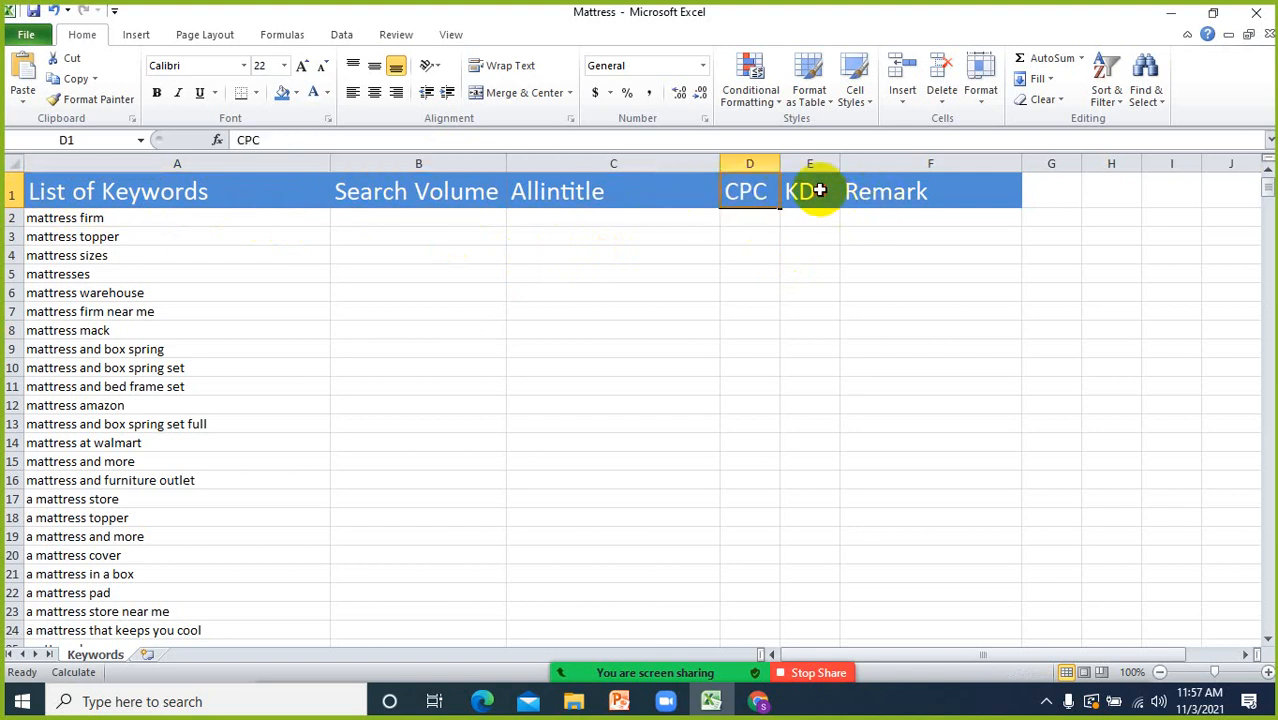
click(812, 191)
click(910, 192)
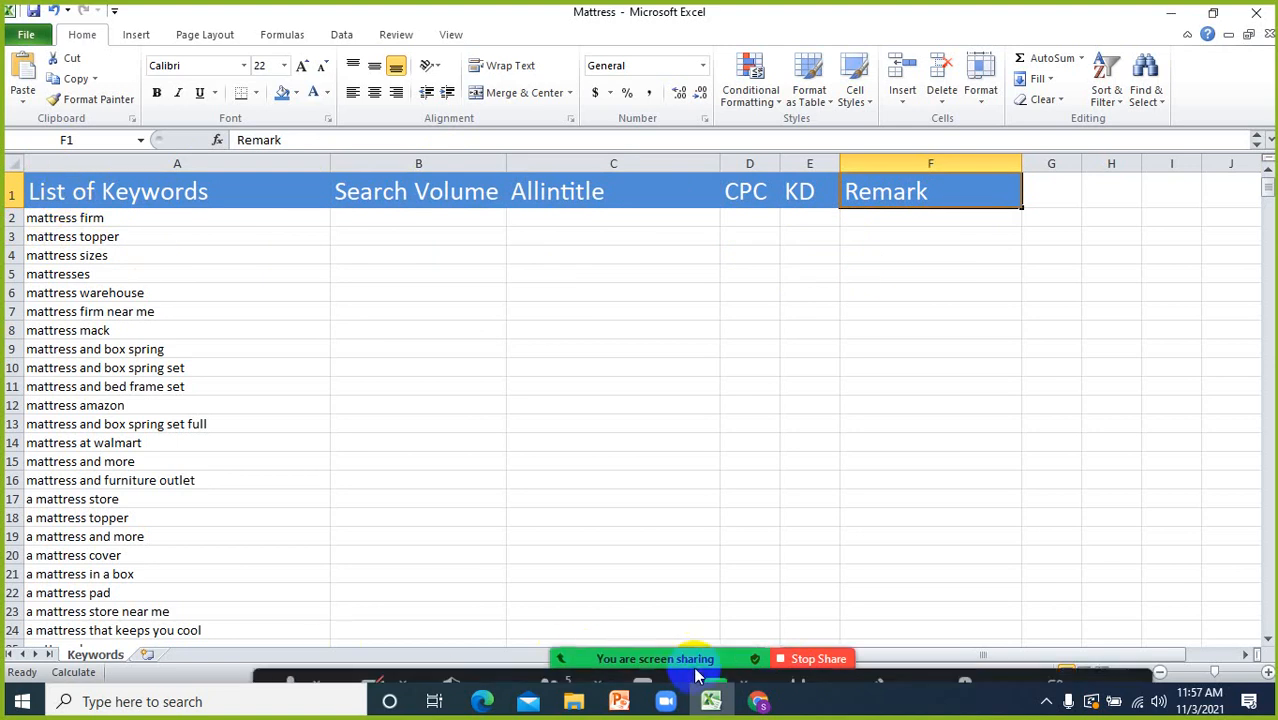
- Select the header row and show its row commands, including Insert, before dismissing them
click(9, 197)
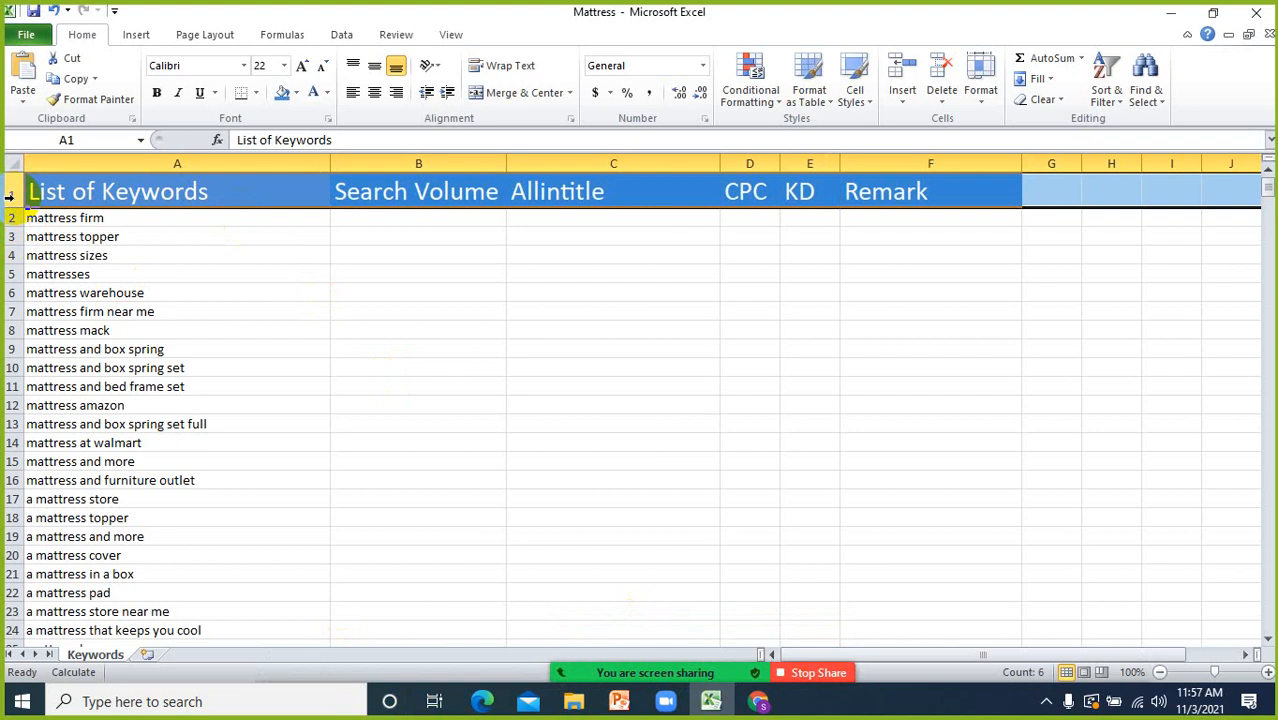
right_click(9, 197)
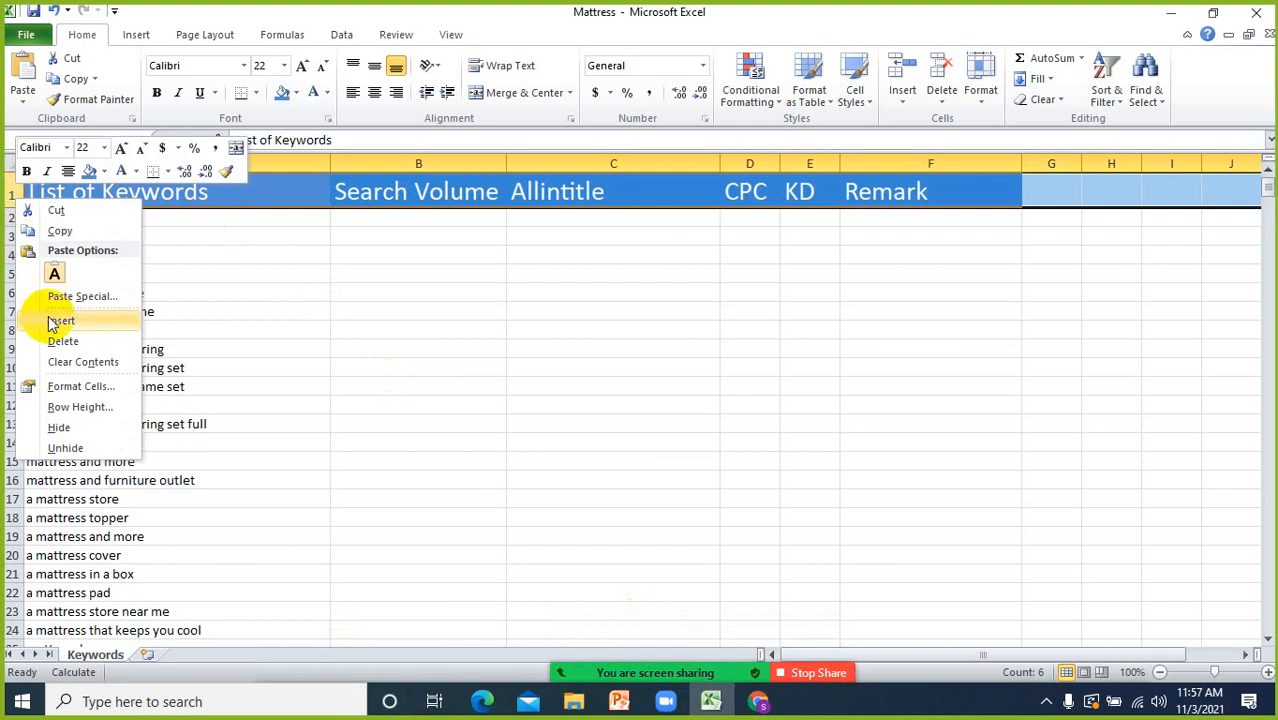
click(437, 277)
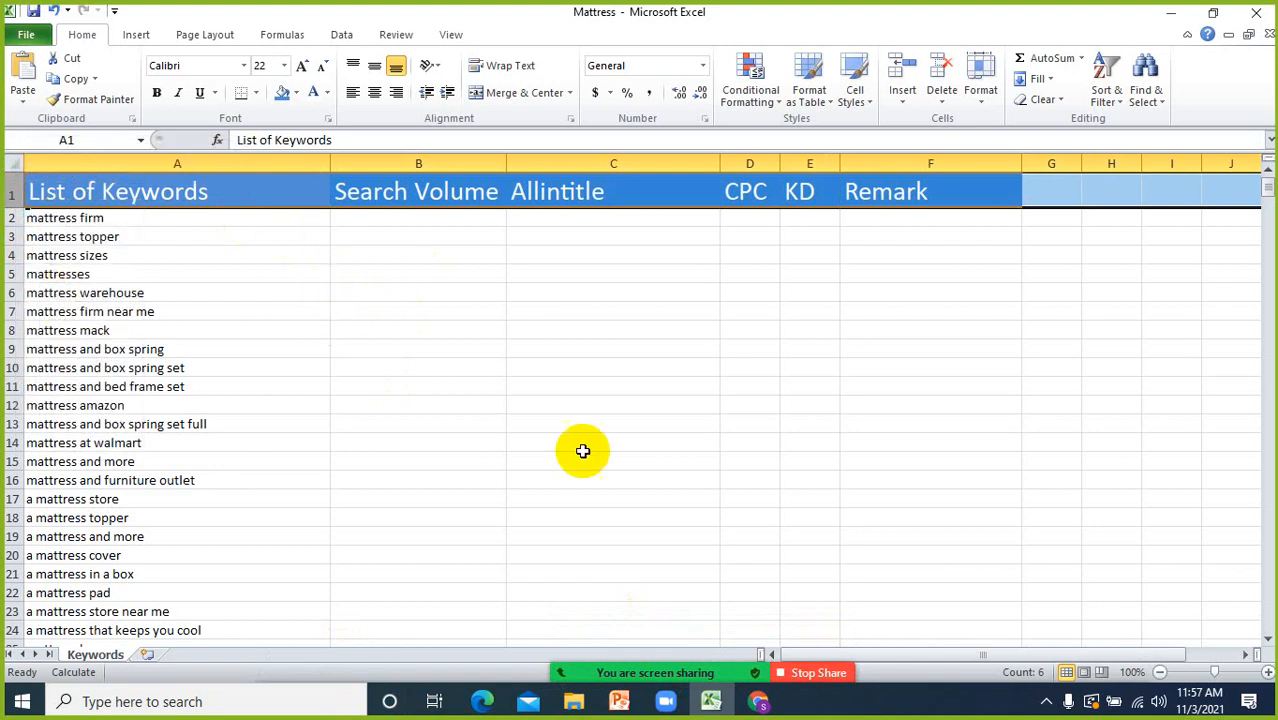
- Mute all participants in the Zoom meeting and minimize the participants list
mouse_move(644, 672)
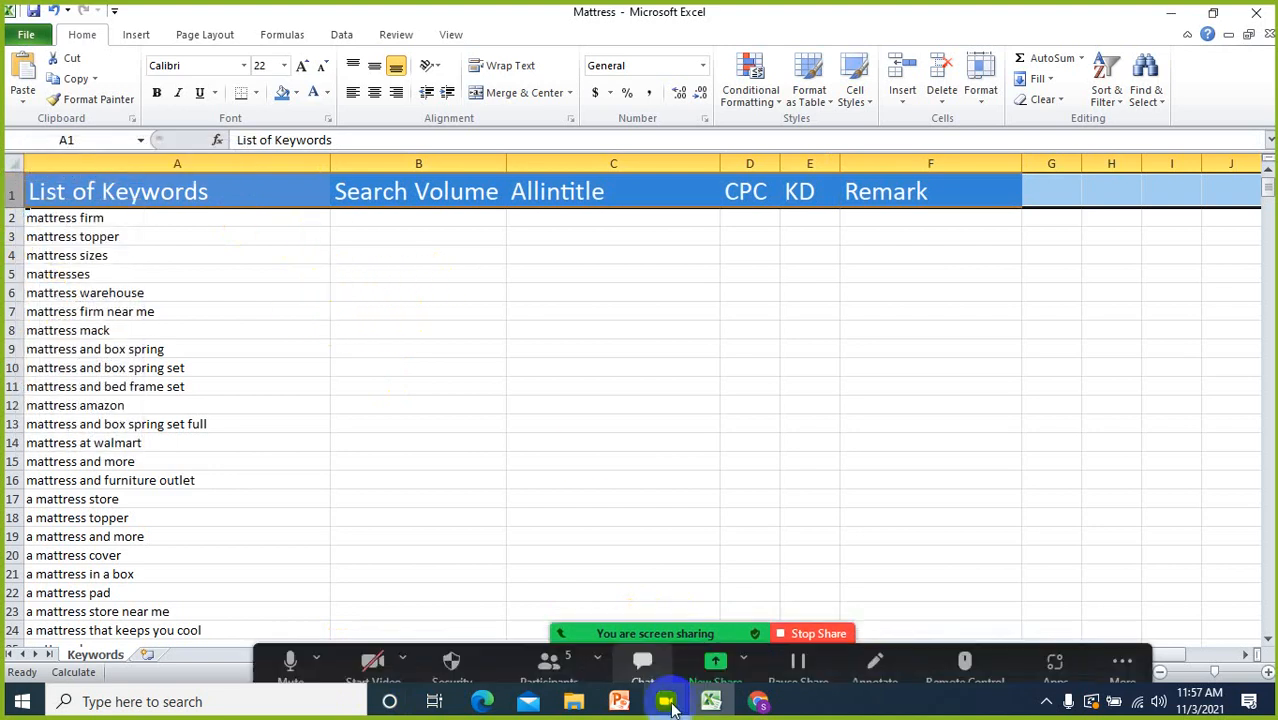
click(578, 662)
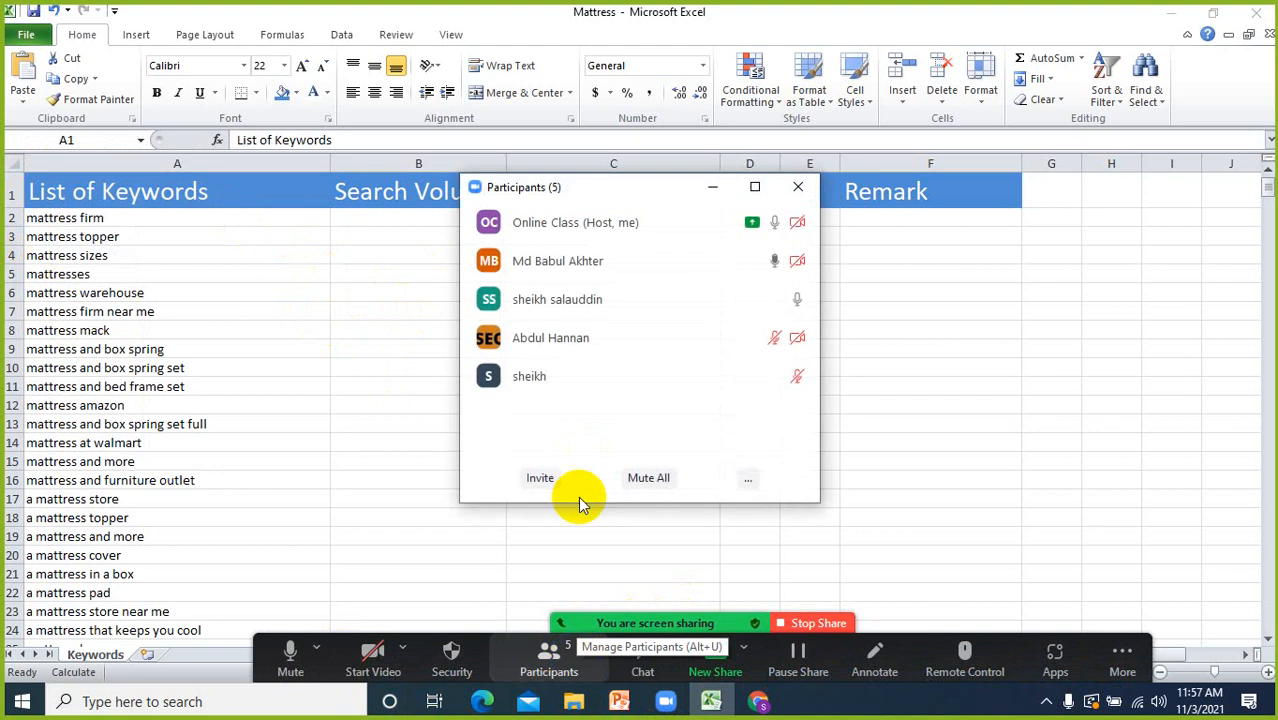
click(644, 478)
click(744, 405)
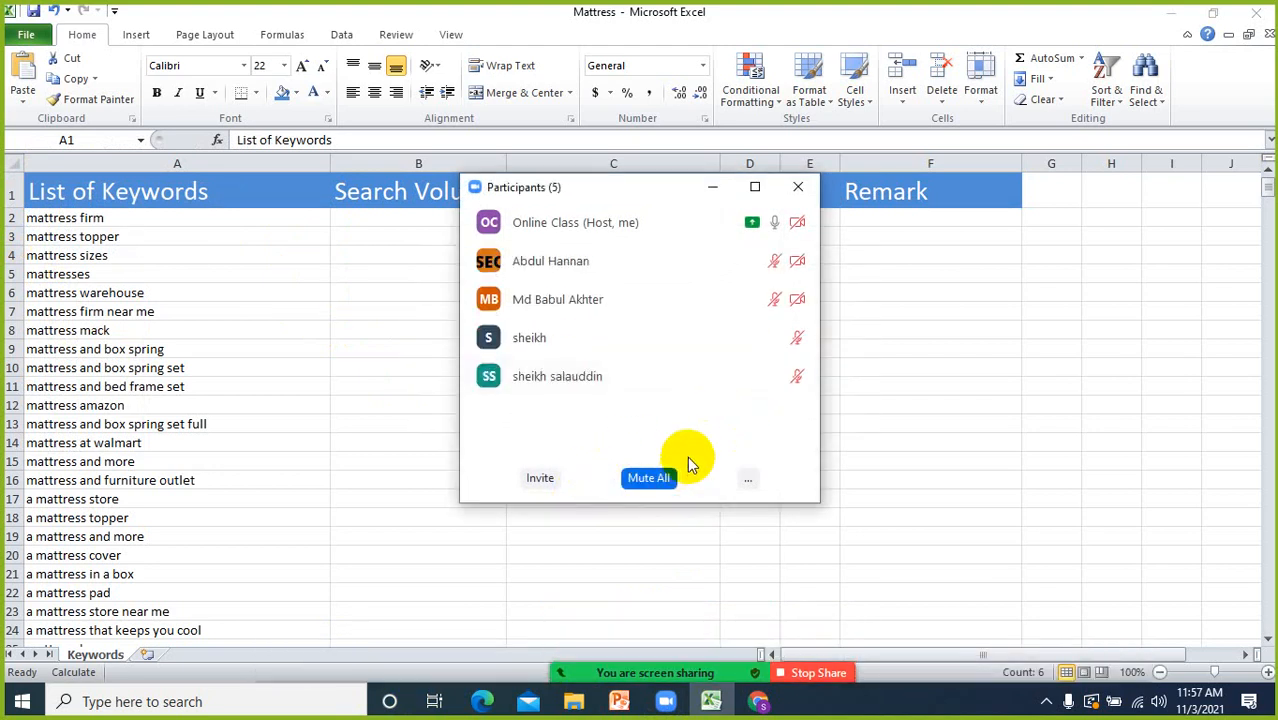
click(712, 187)
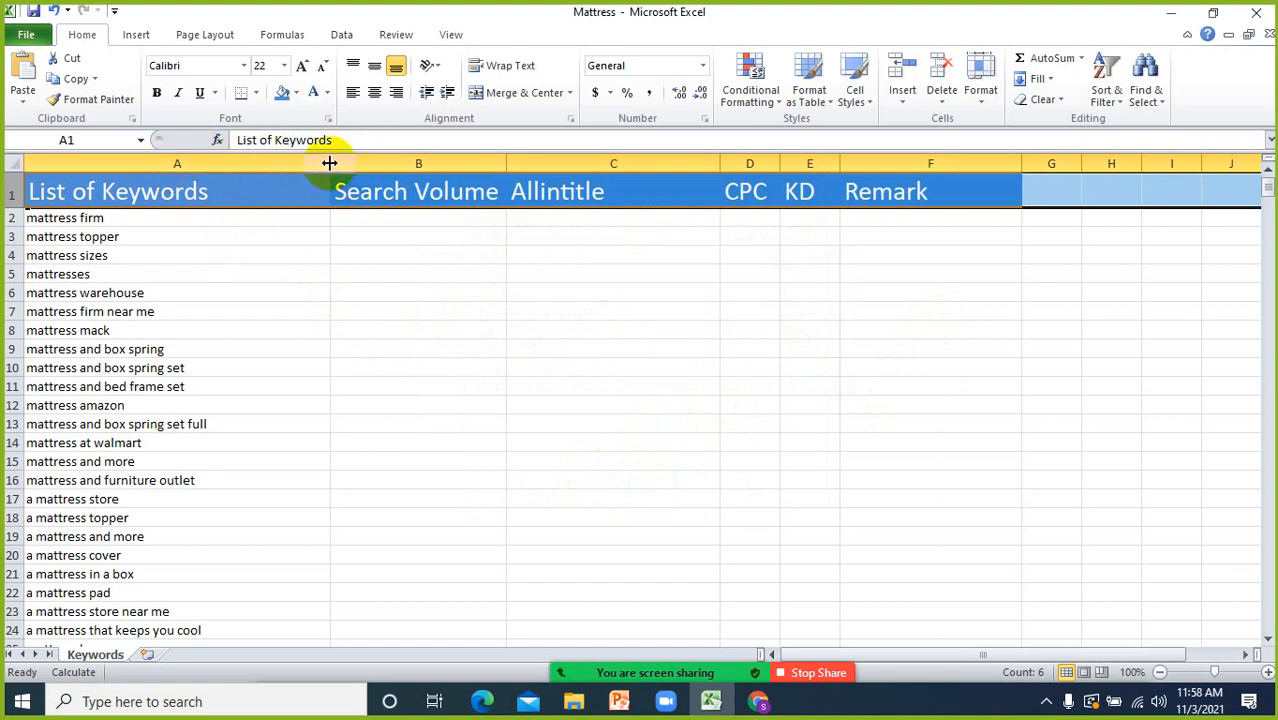
- Narrow the List of Keywords column, widen the Search Volume column and slightly reduce the header row's height
mouse_move(329, 163)
mouse_down()
mouse_move(376, 163)
mouse_move(318, 163)
mouse_up()
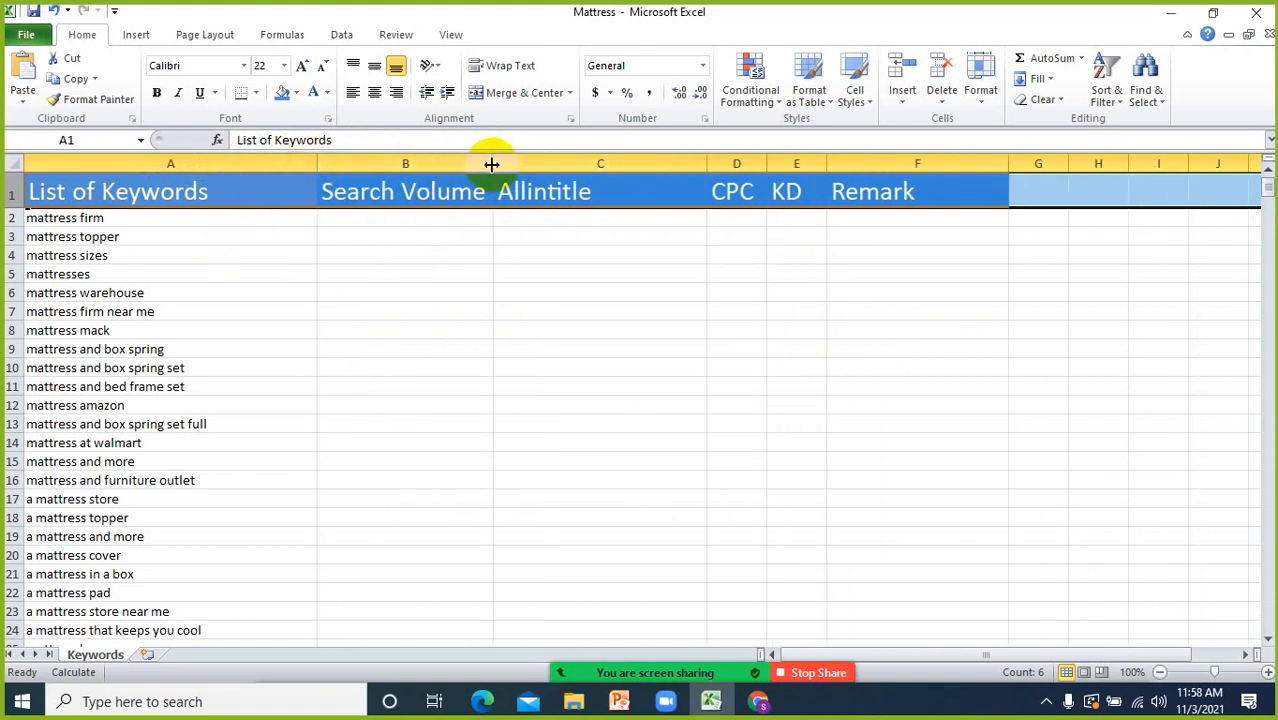
drag(491, 163, 530, 163)
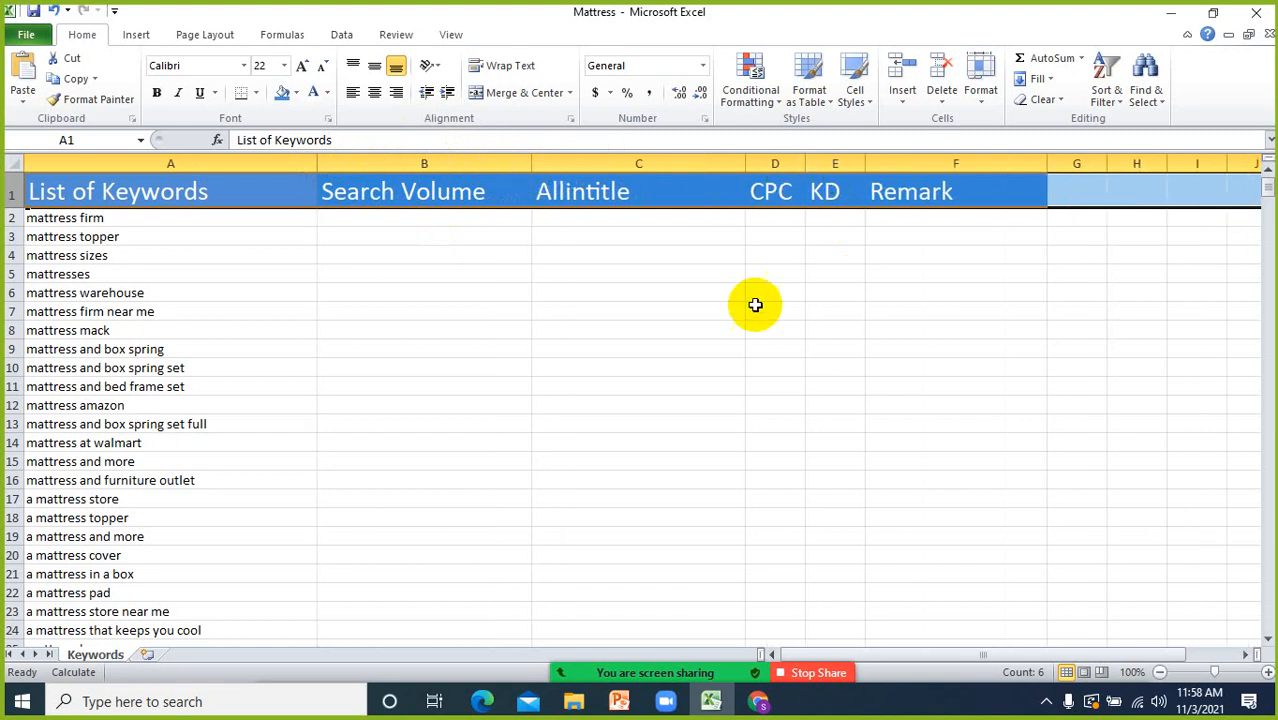
click(152, 198)
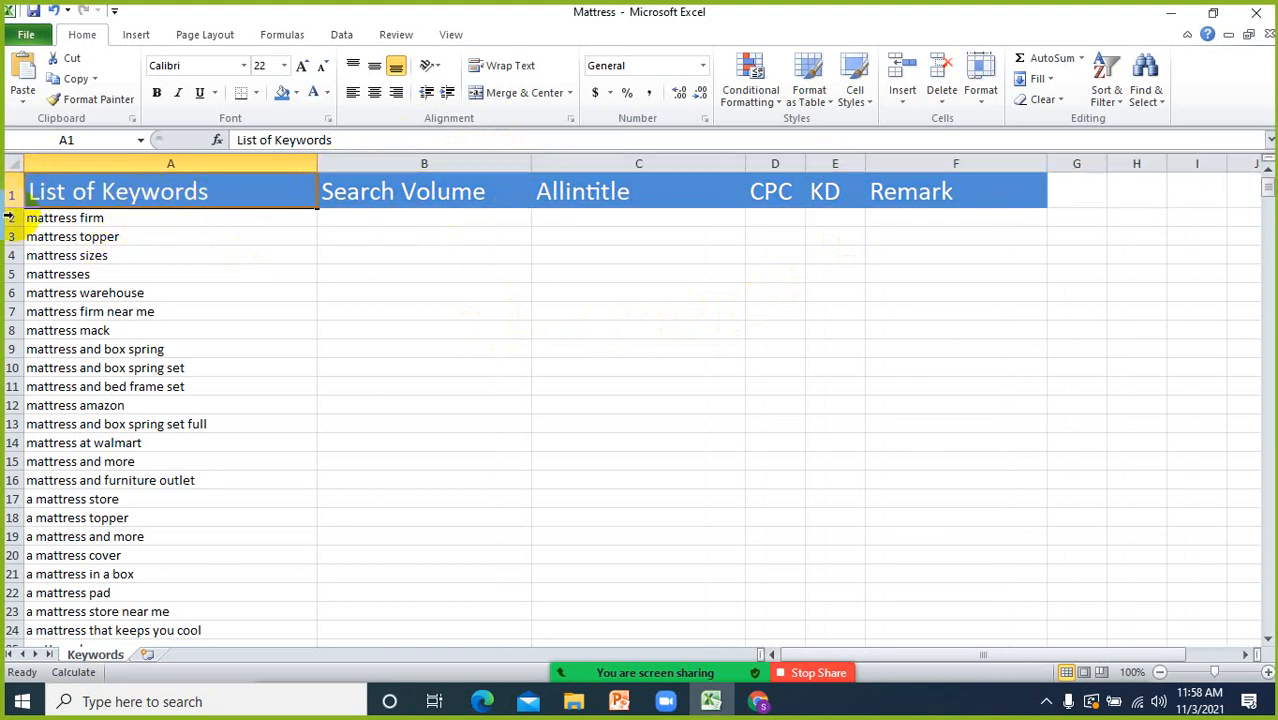
mouse_move(15, 208)
mouse_down()
mouse_move(11, 238)
mouse_move(12, 206)
mouse_up()
click(523, 343)
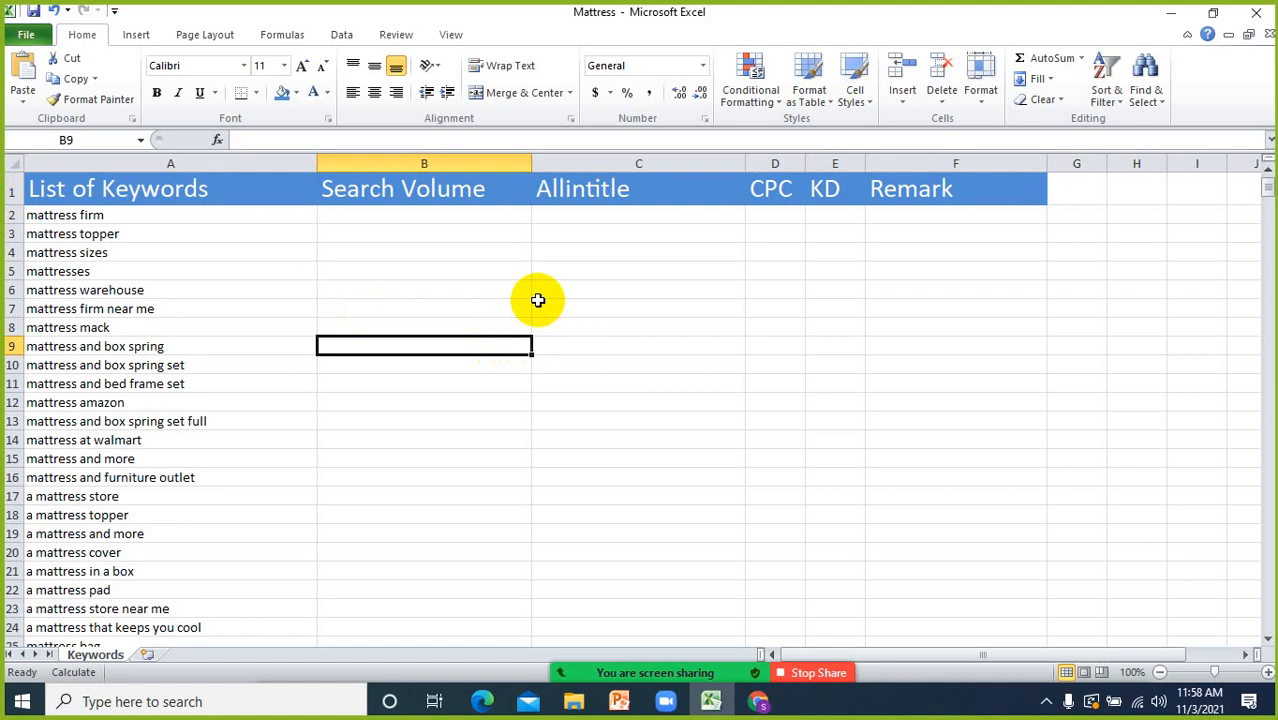
click(537, 303)
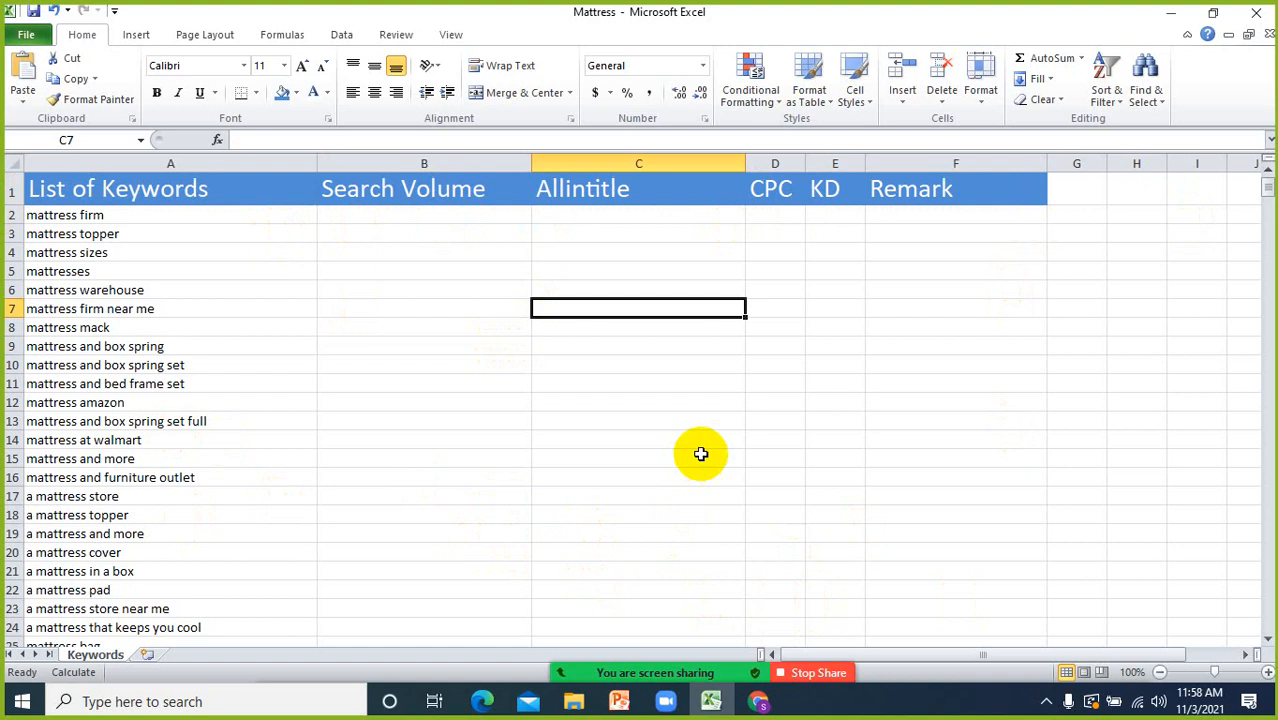
- Mute all current and new participants in the Zoom meeting again and minimize the participants list
mouse_move(611, 672)
click(574, 665)
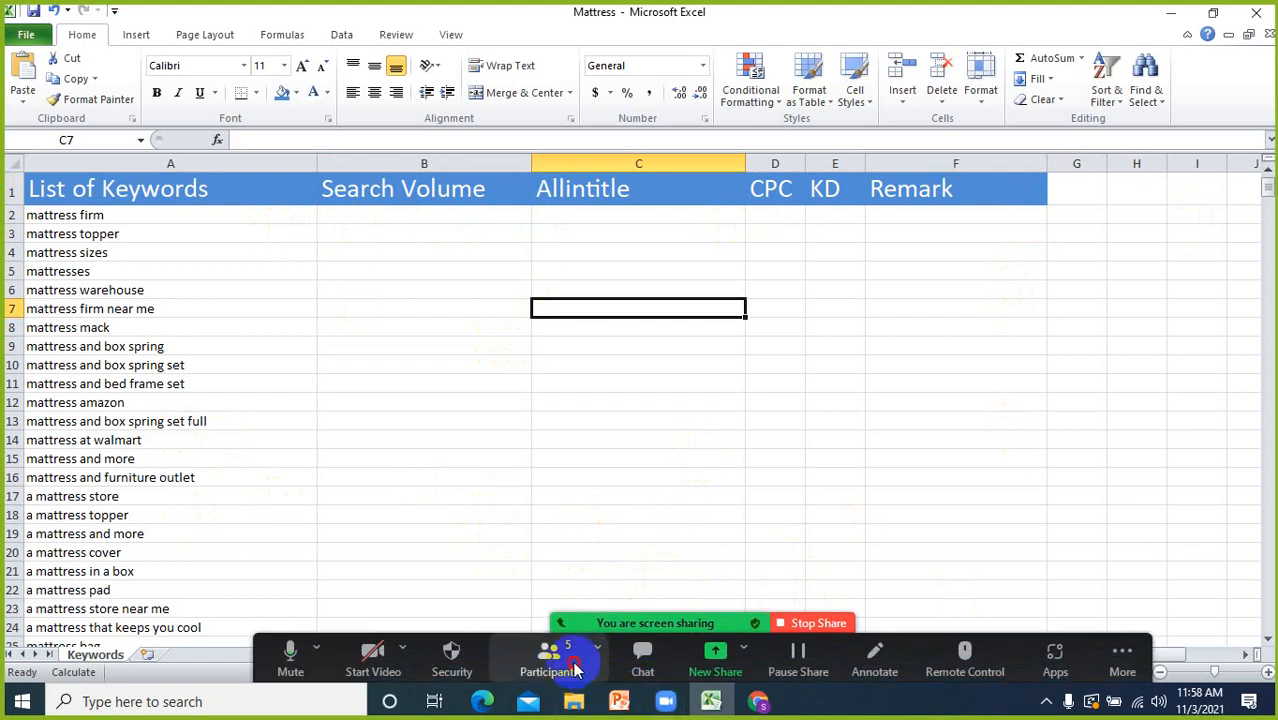
click(649, 479)
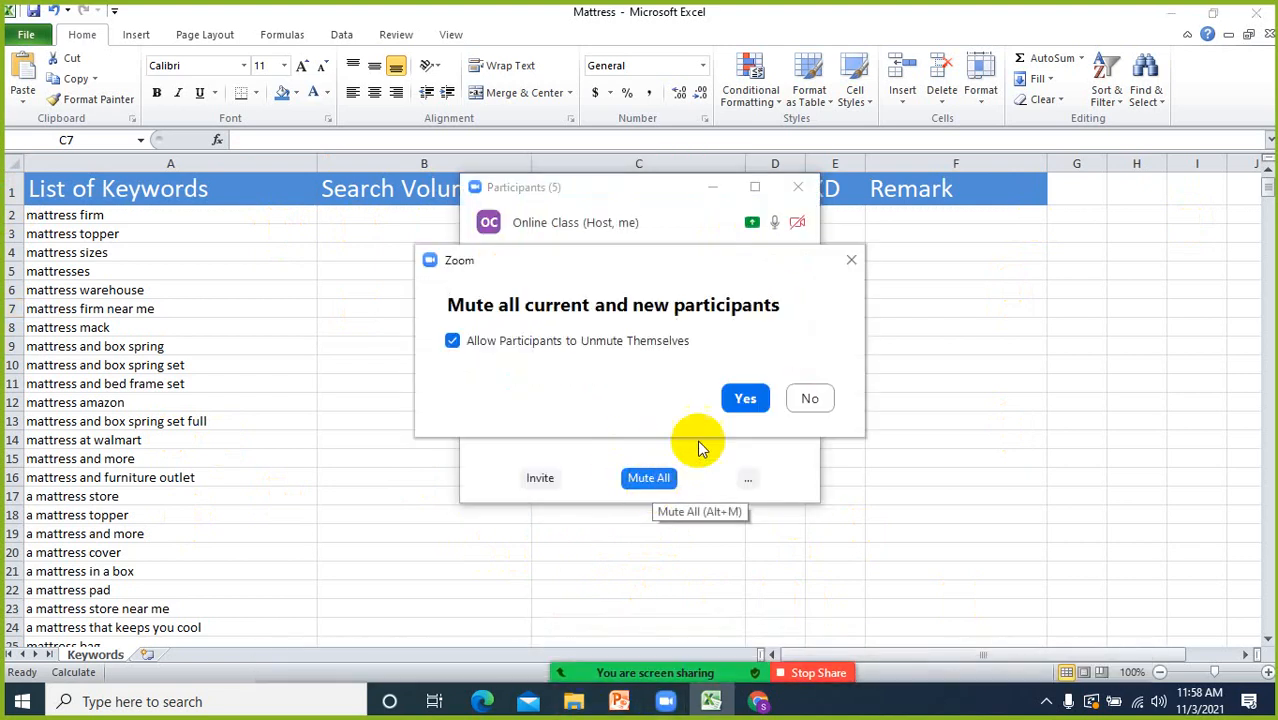
click(746, 400)
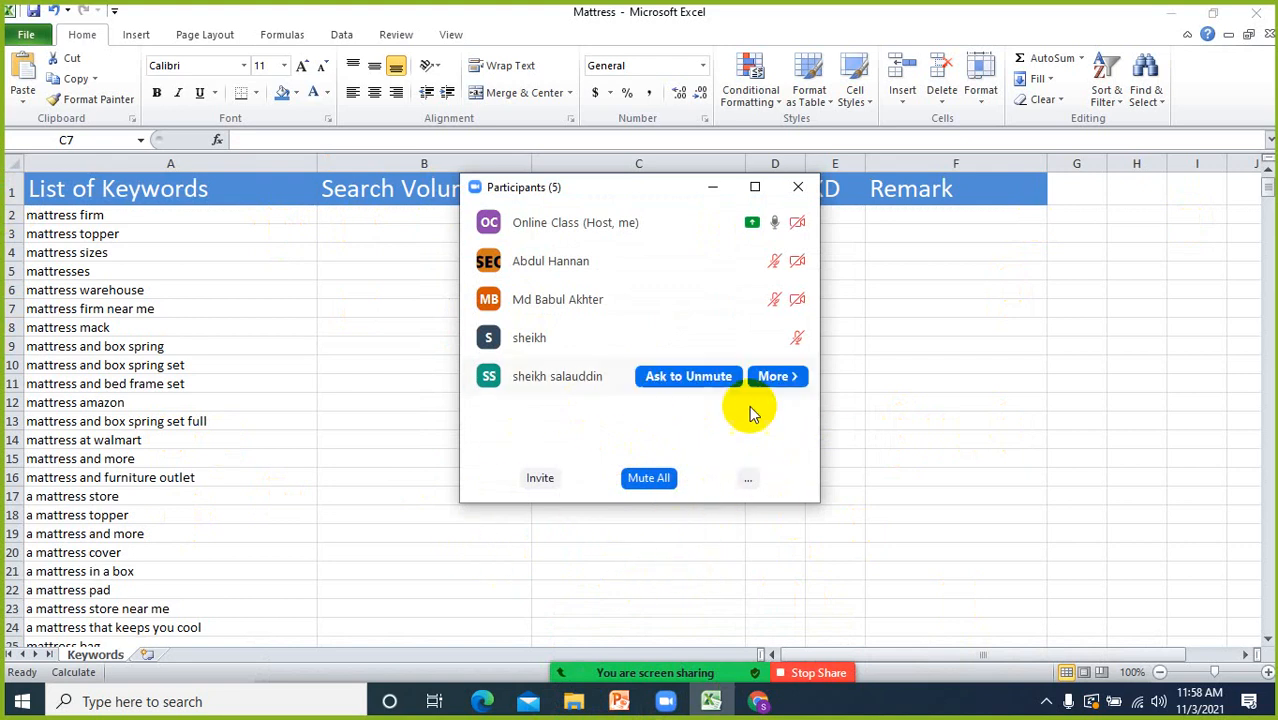
mouse_move(770, 224)
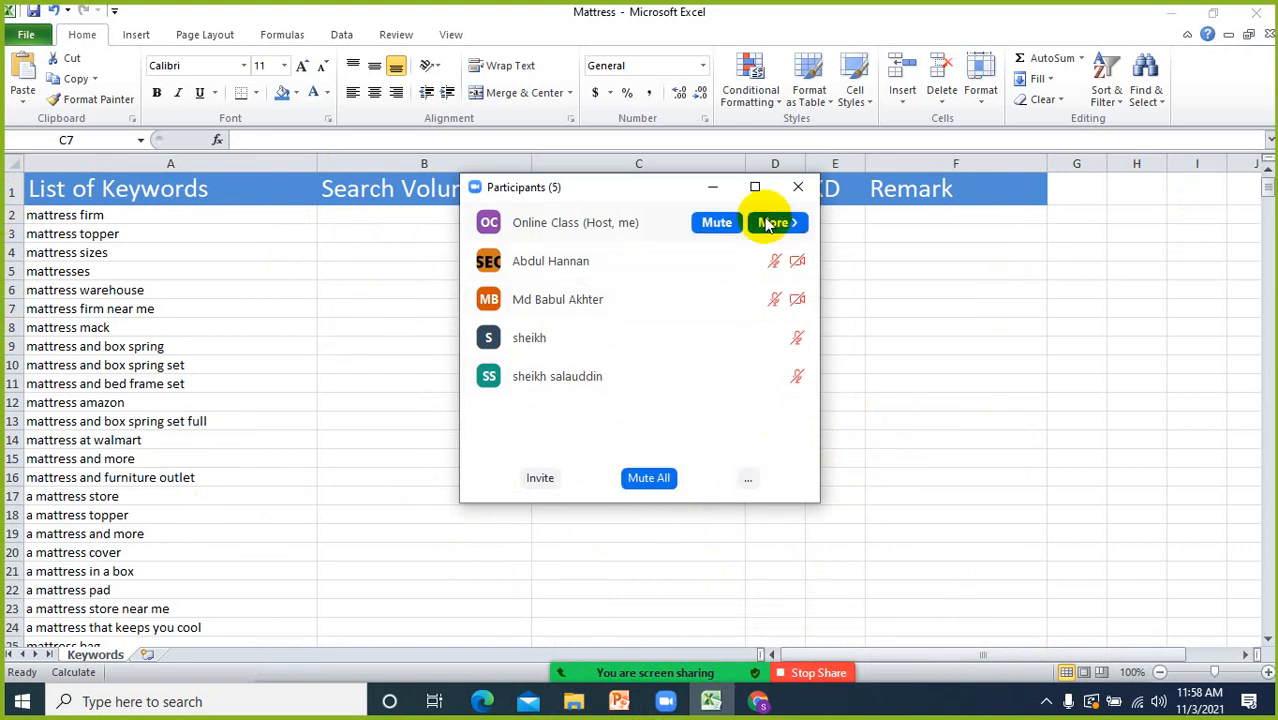
click(712, 188)
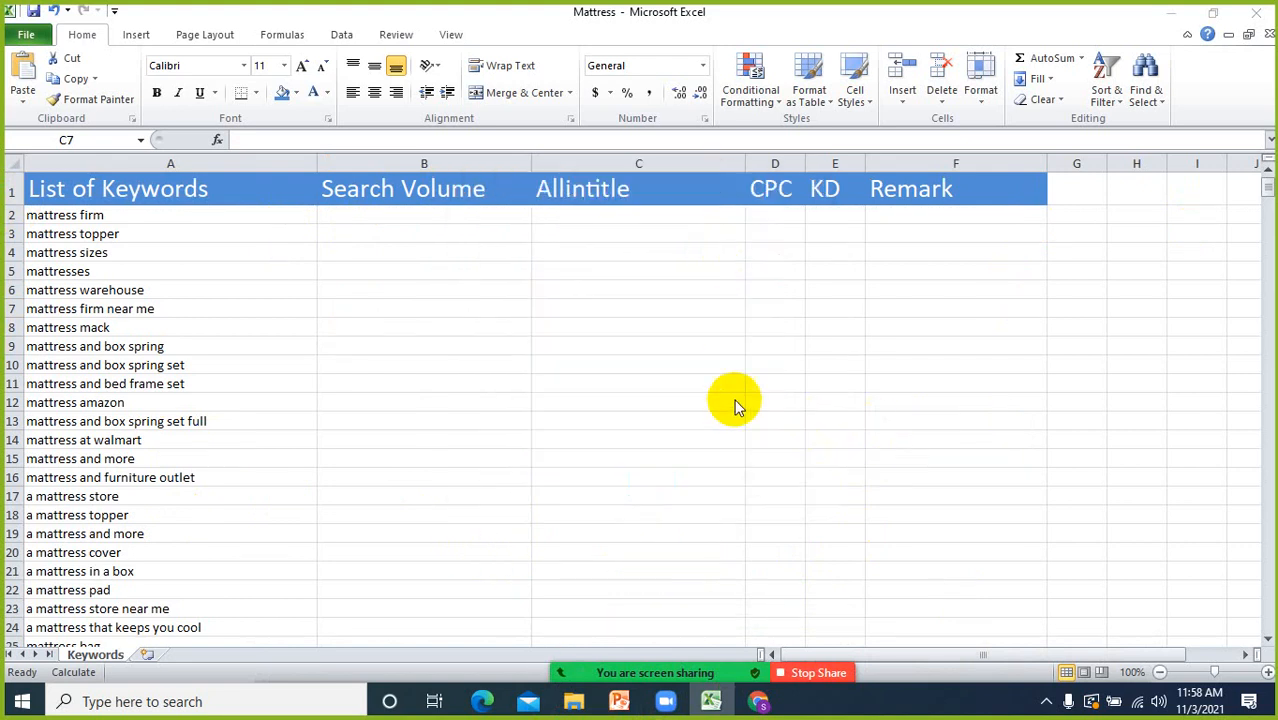
- Switch to the Keyword Research presentation in PowerPoint and present the "How to analyze keywords" slide full screen
click(619, 701)
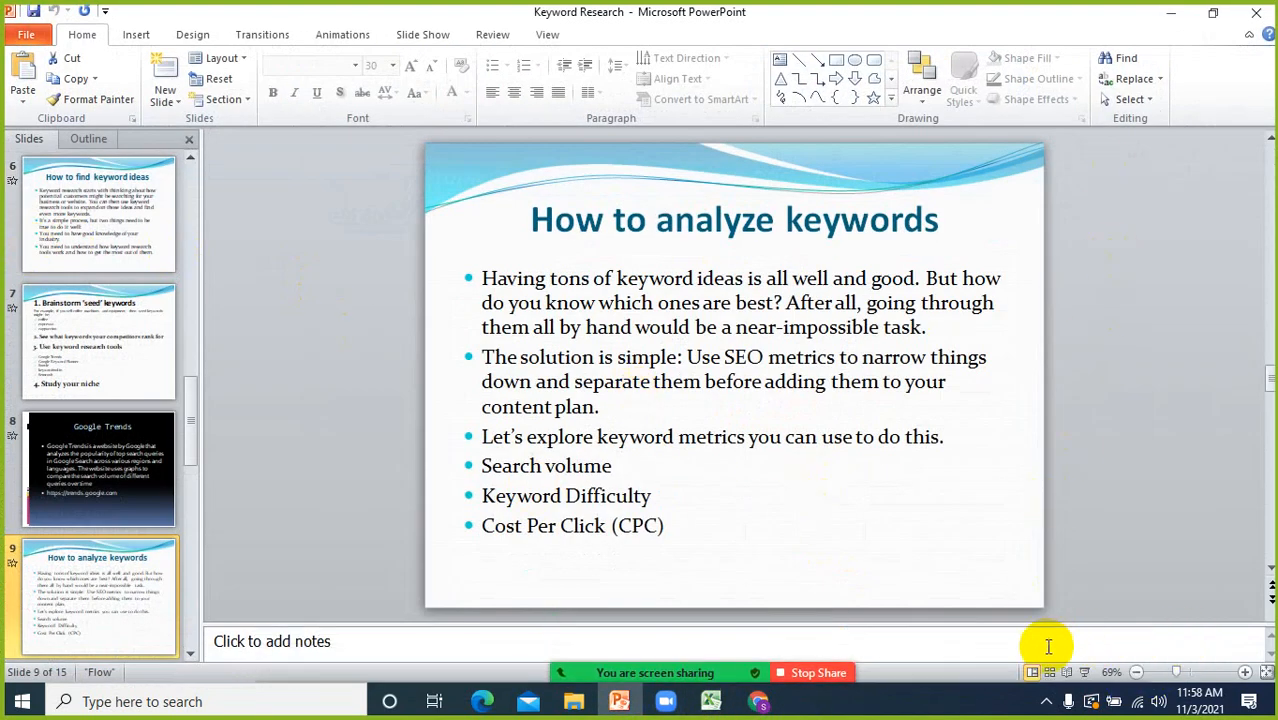
click(1088, 675)
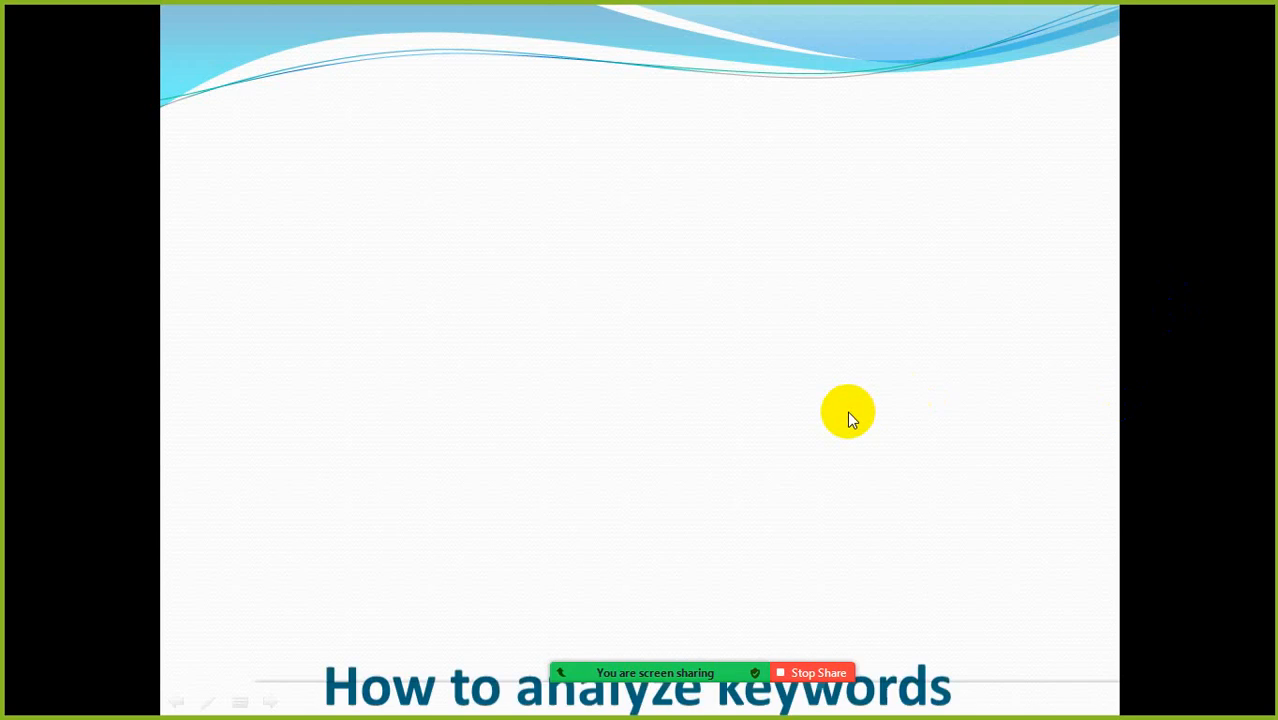
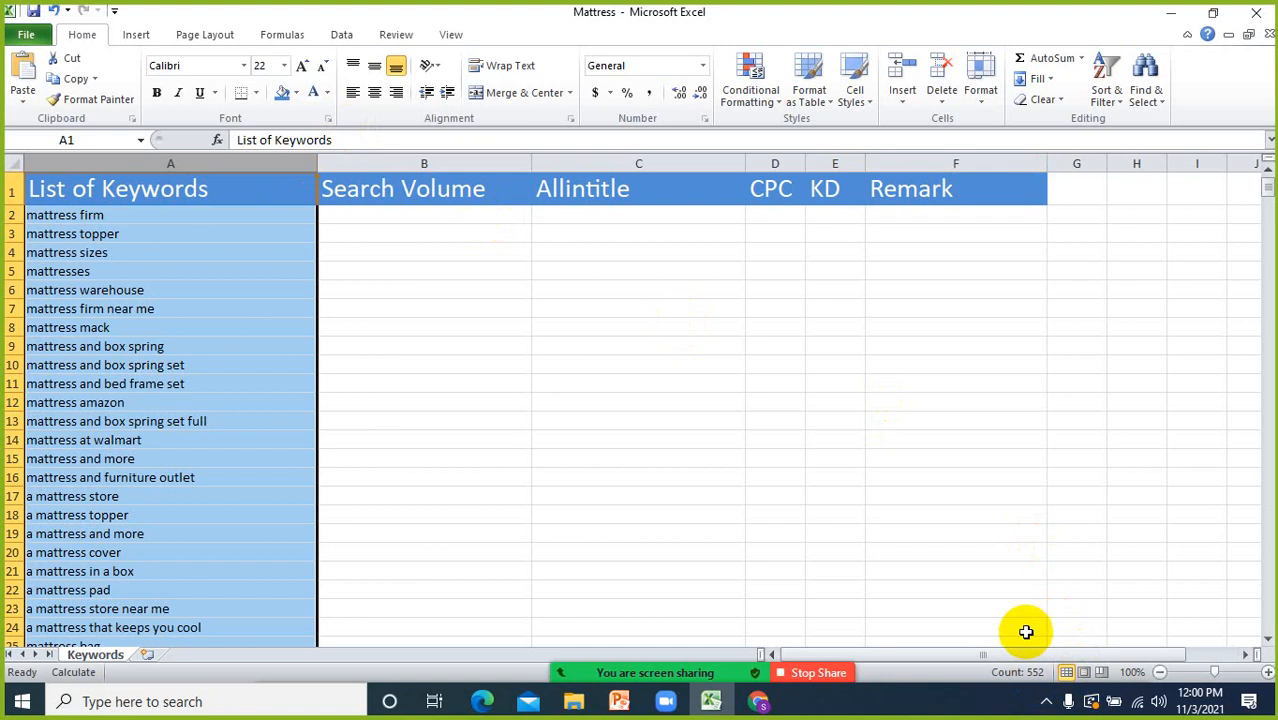
- Highlight the List of Keywords header and its entire row in the keyword sheet, and display the row commands before dismissing them
click(623, 423)
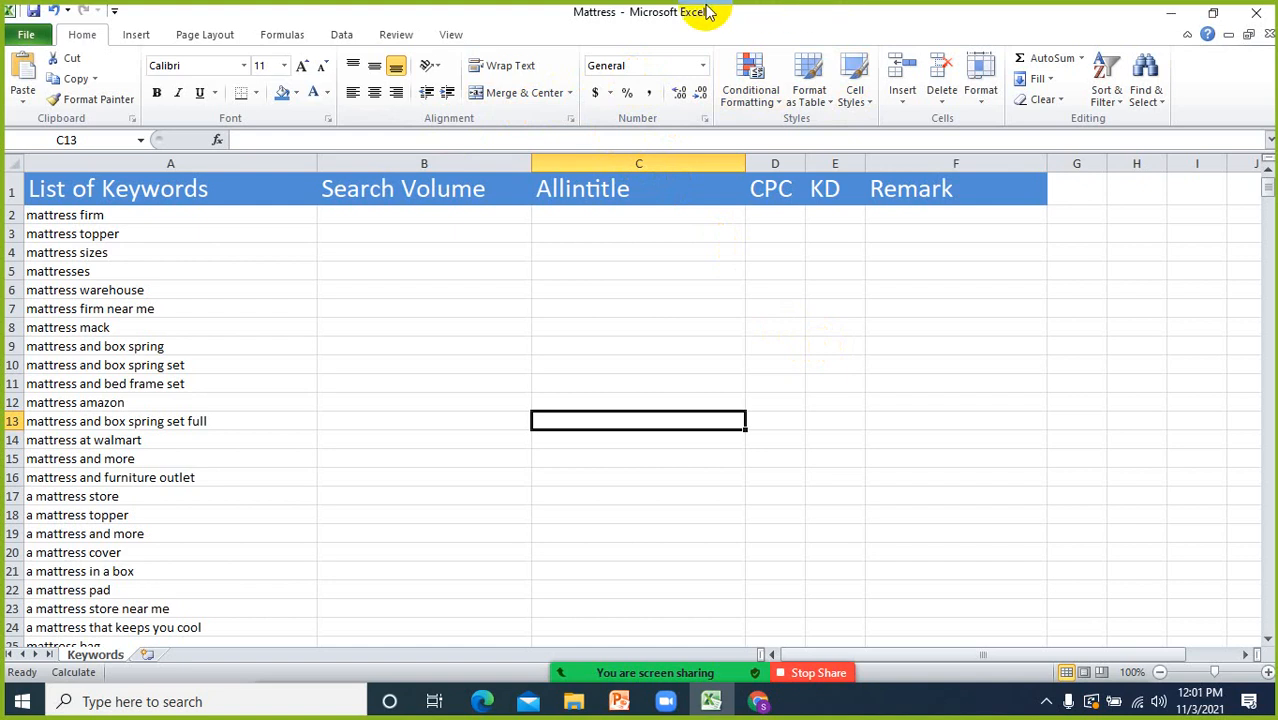
click(431, 268)
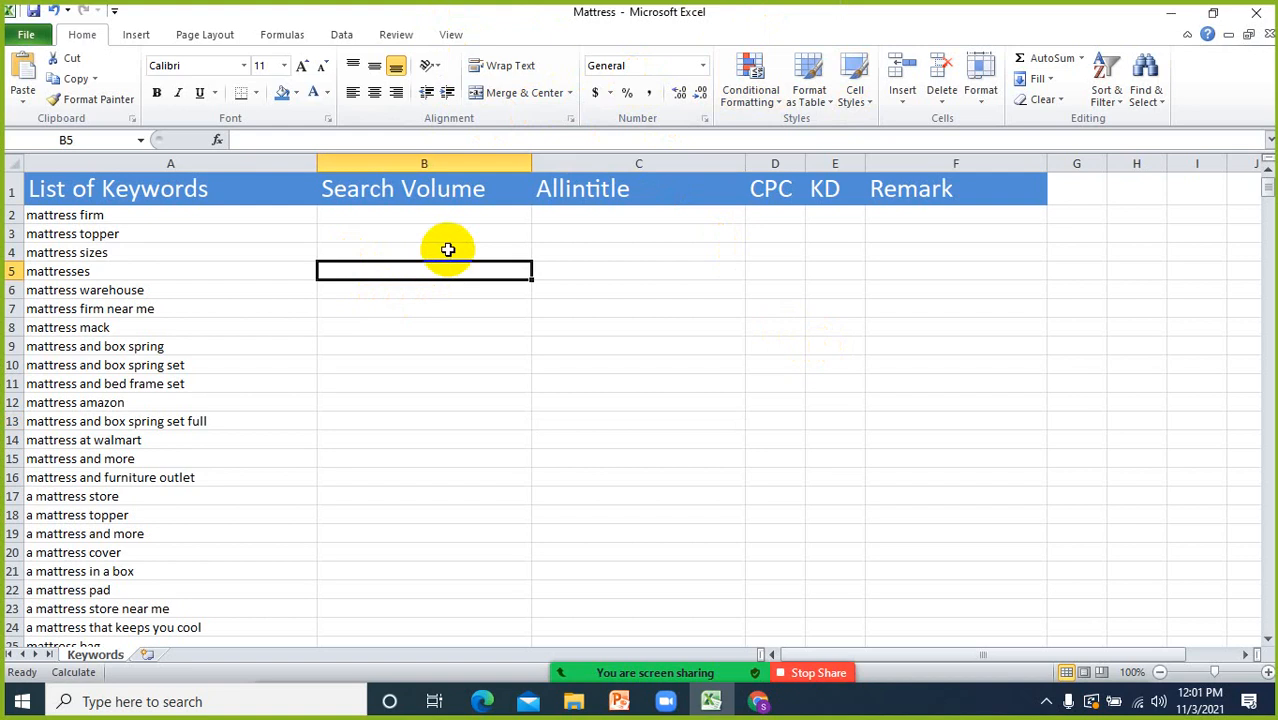
click(60, 189)
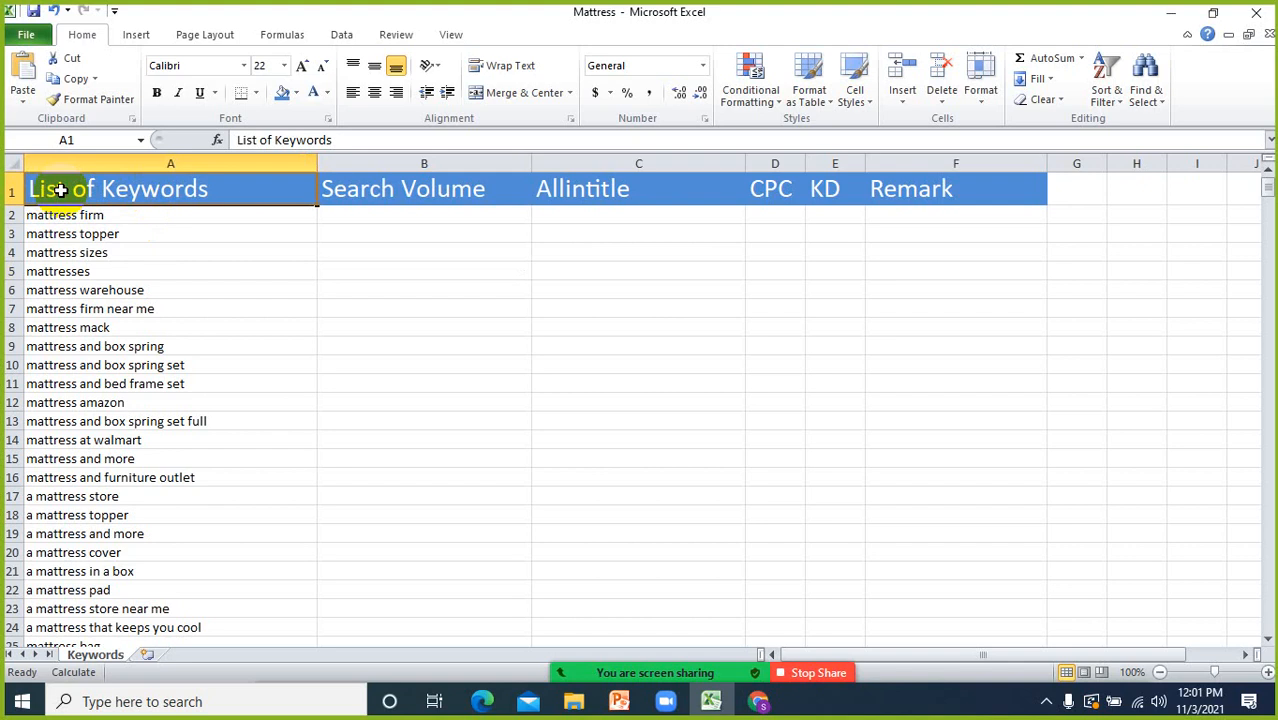
click(9, 190)
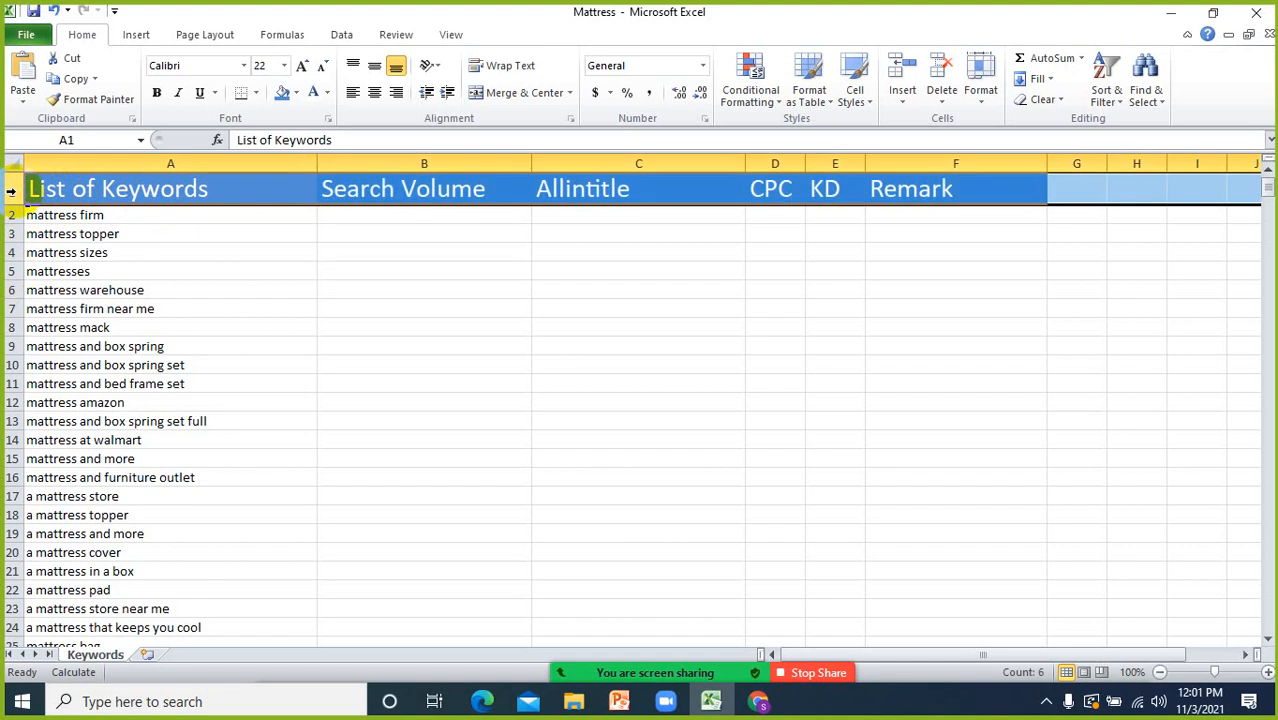
right_click(11, 191)
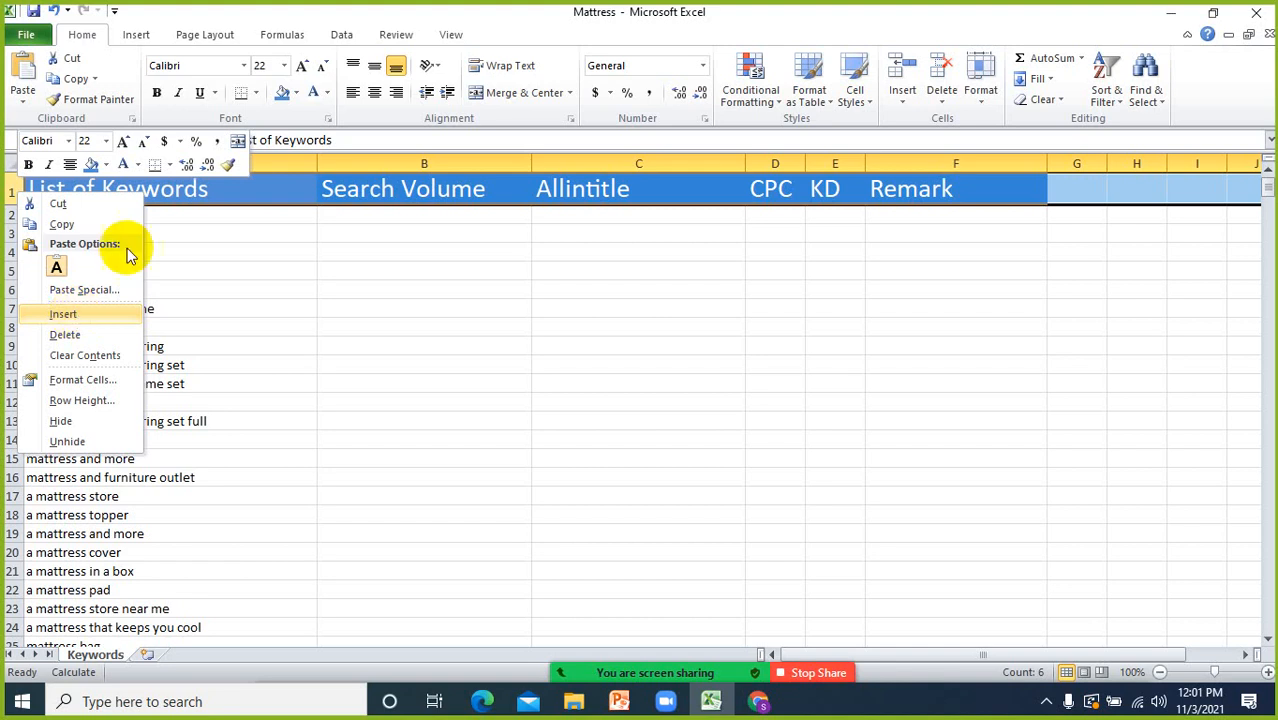
click(397, 237)
click(425, 233)
click(445, 213)
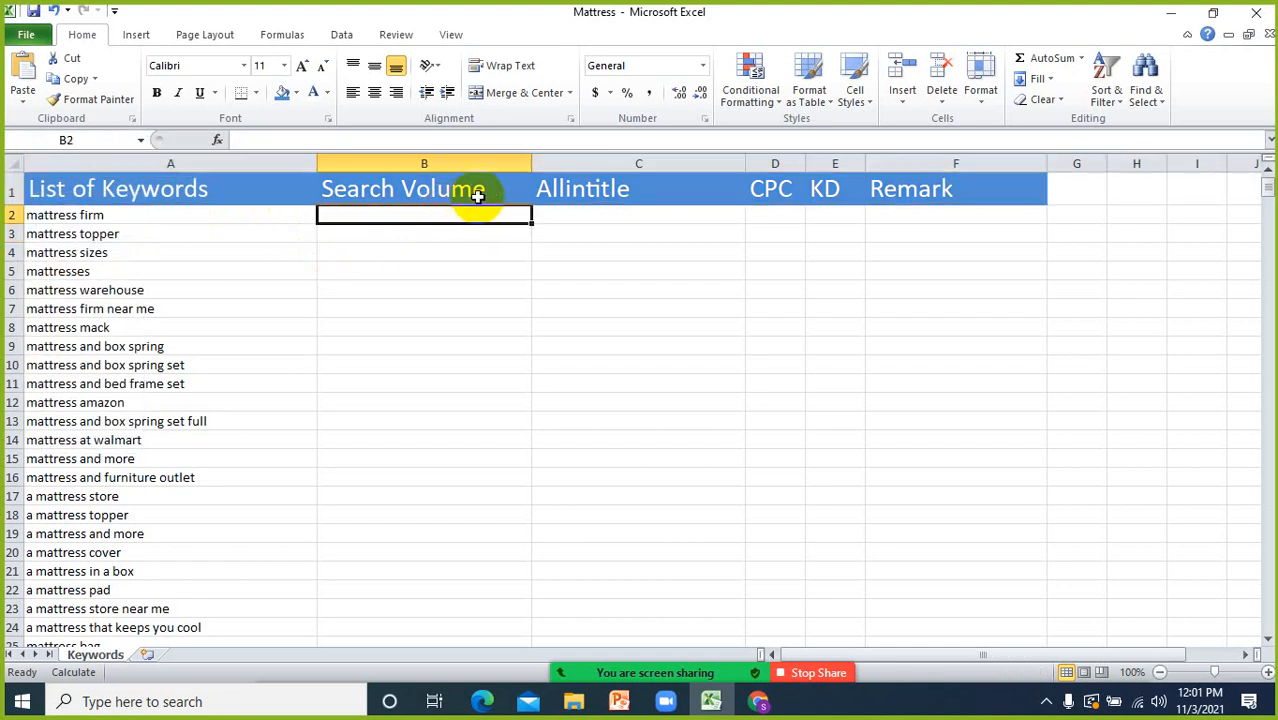
- Widen the CPC column in the keyword sheet
double_click(625, 217)
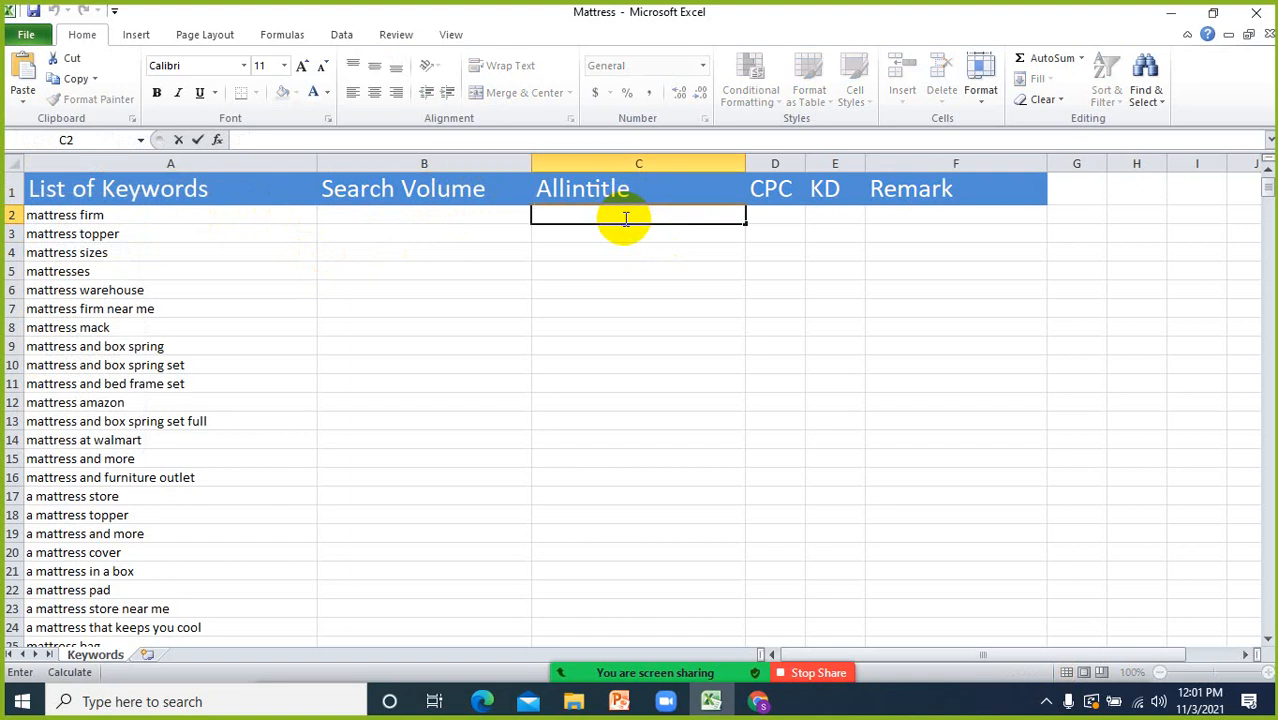
drag(795, 164, 826, 176)
click(795, 290)
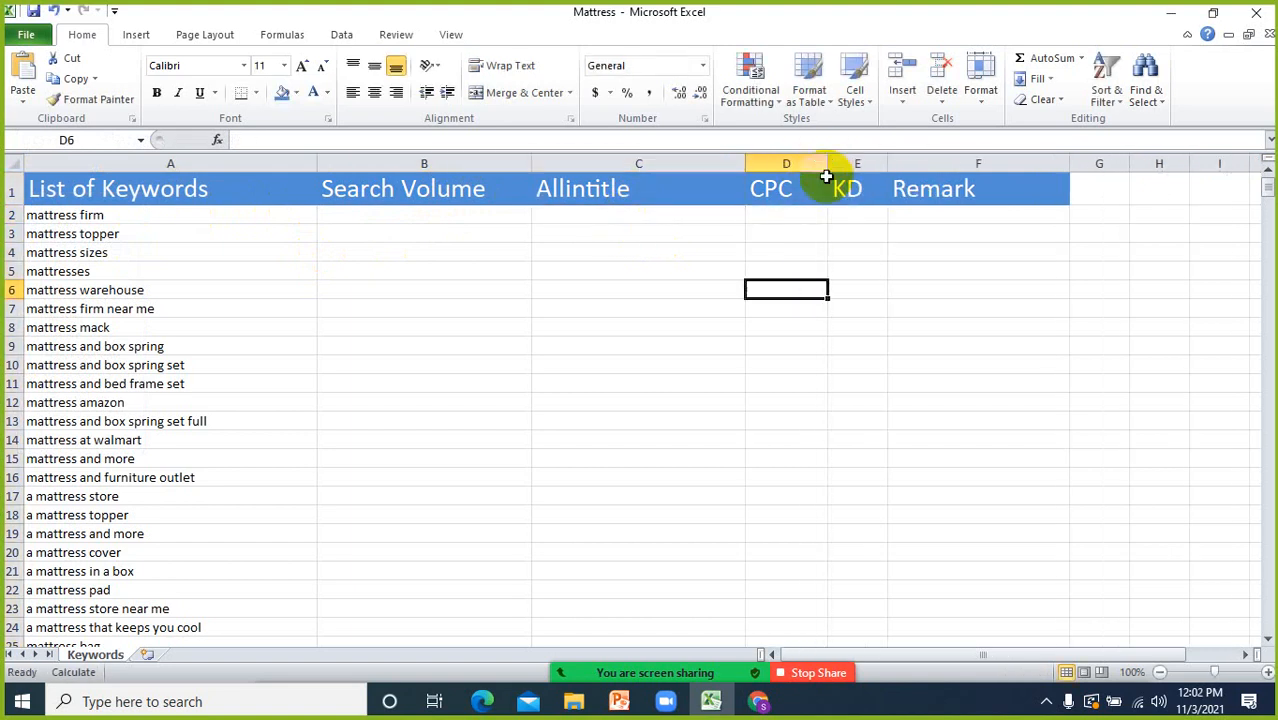
click(798, 252)
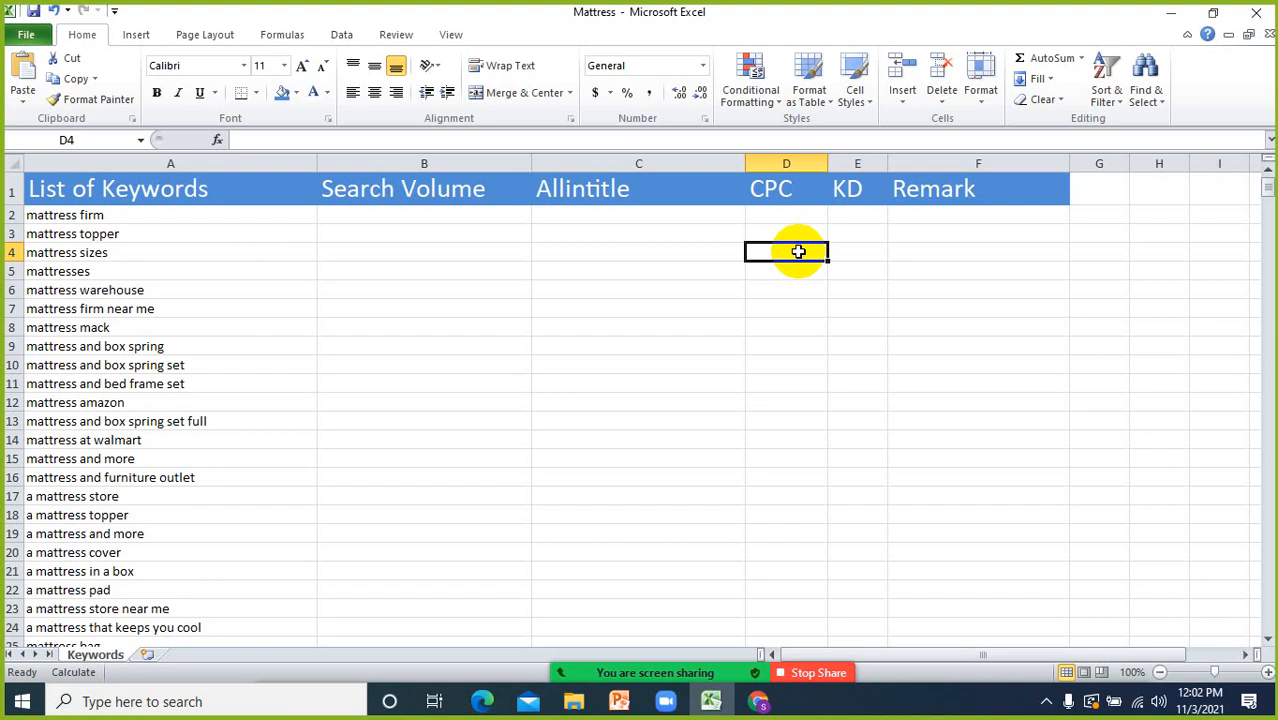
click(927, 418)
click(733, 329)
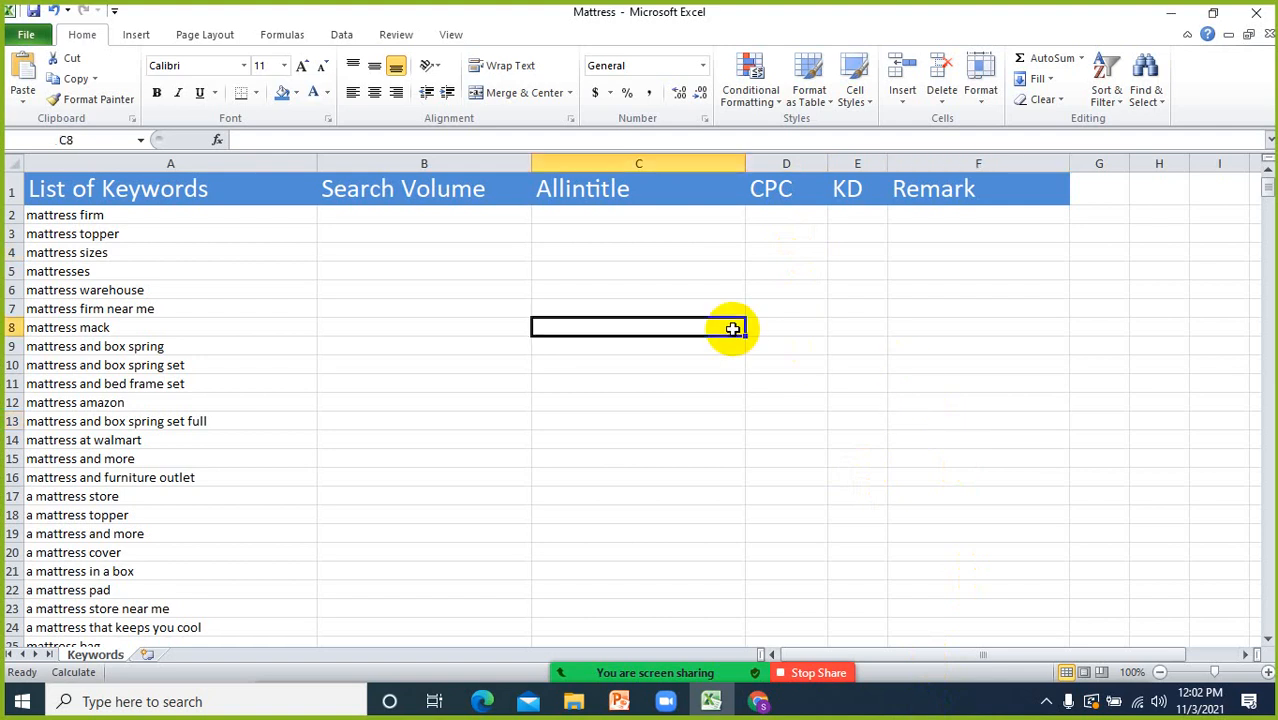
click(786, 292)
click(662, 287)
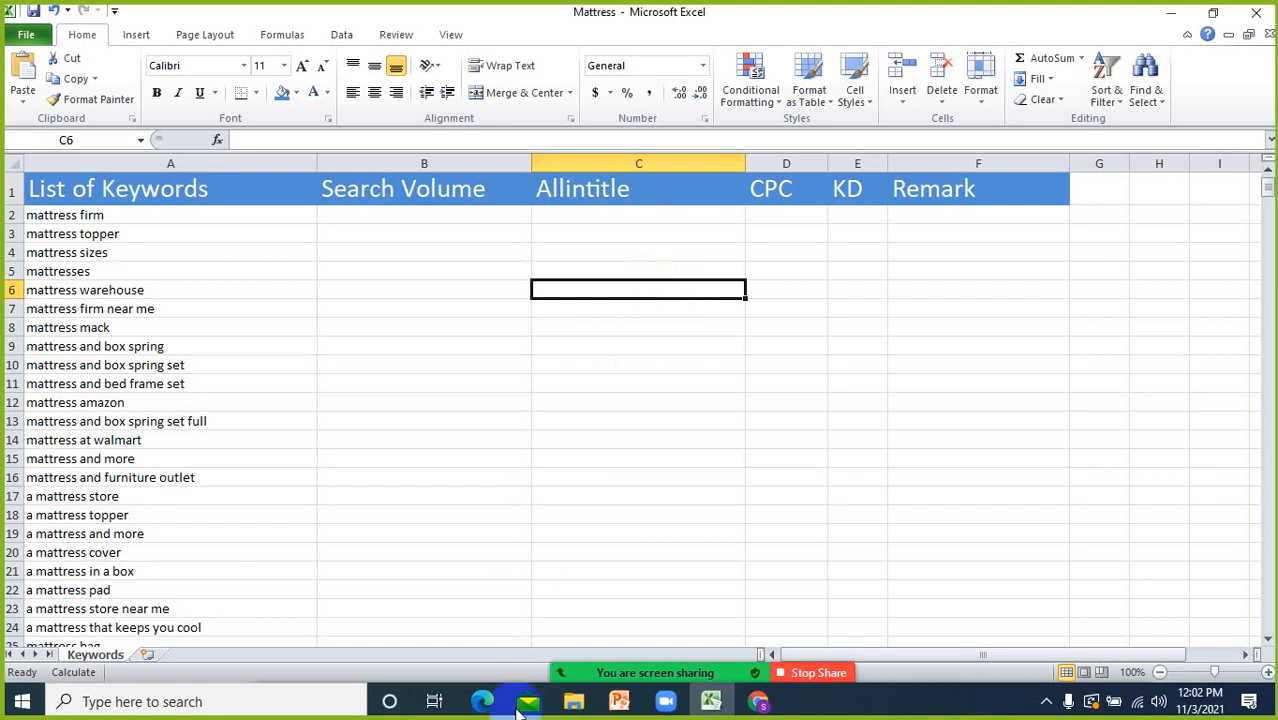
mouse_move(614, 663)
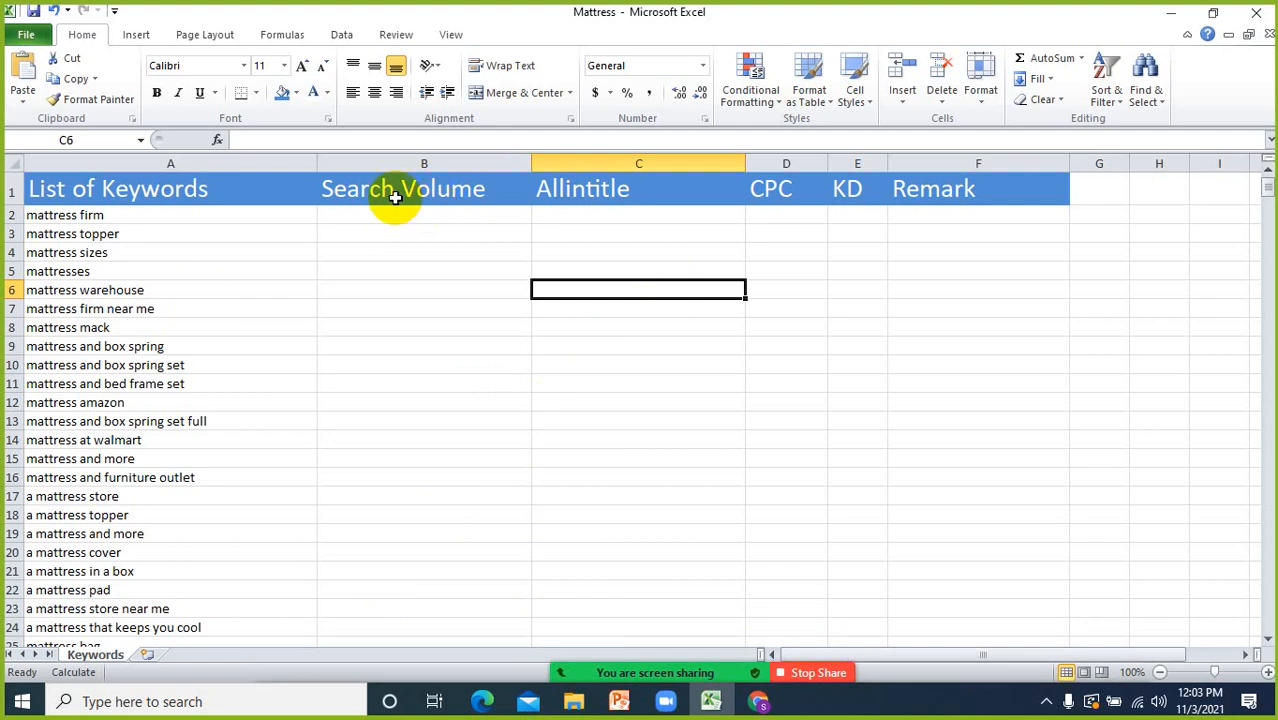
click(490, 236)
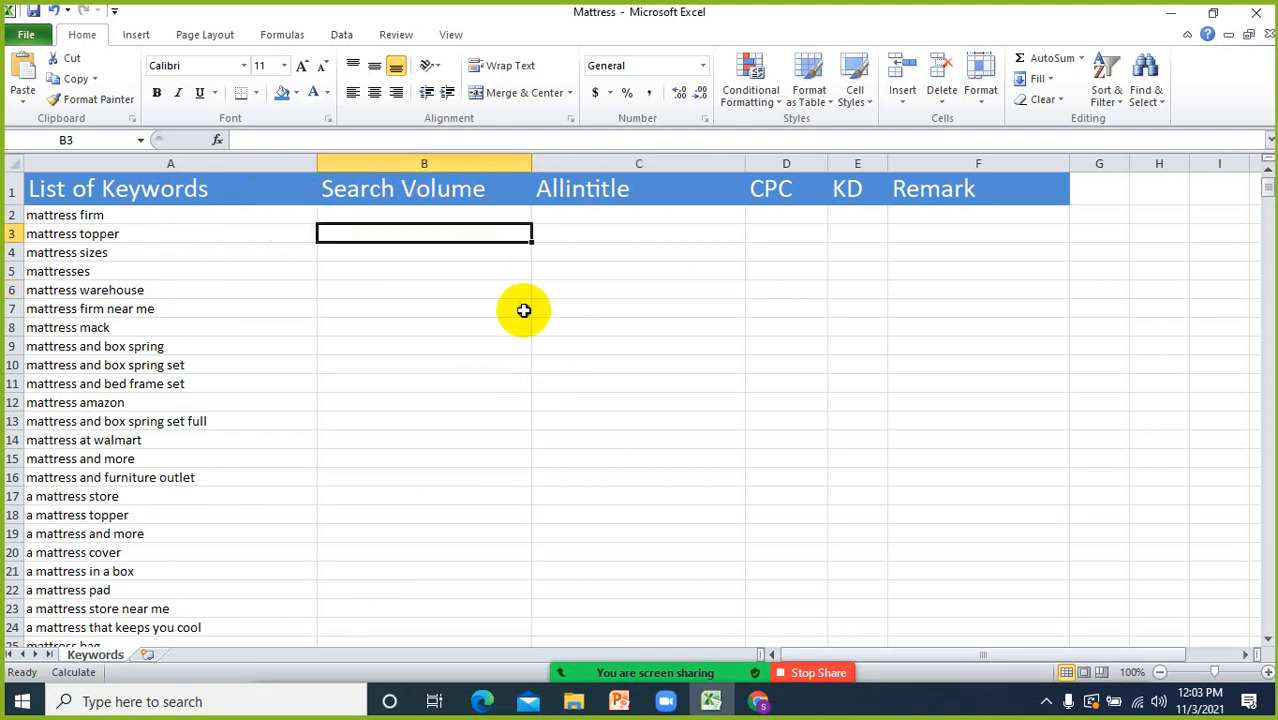
click(500, 311)
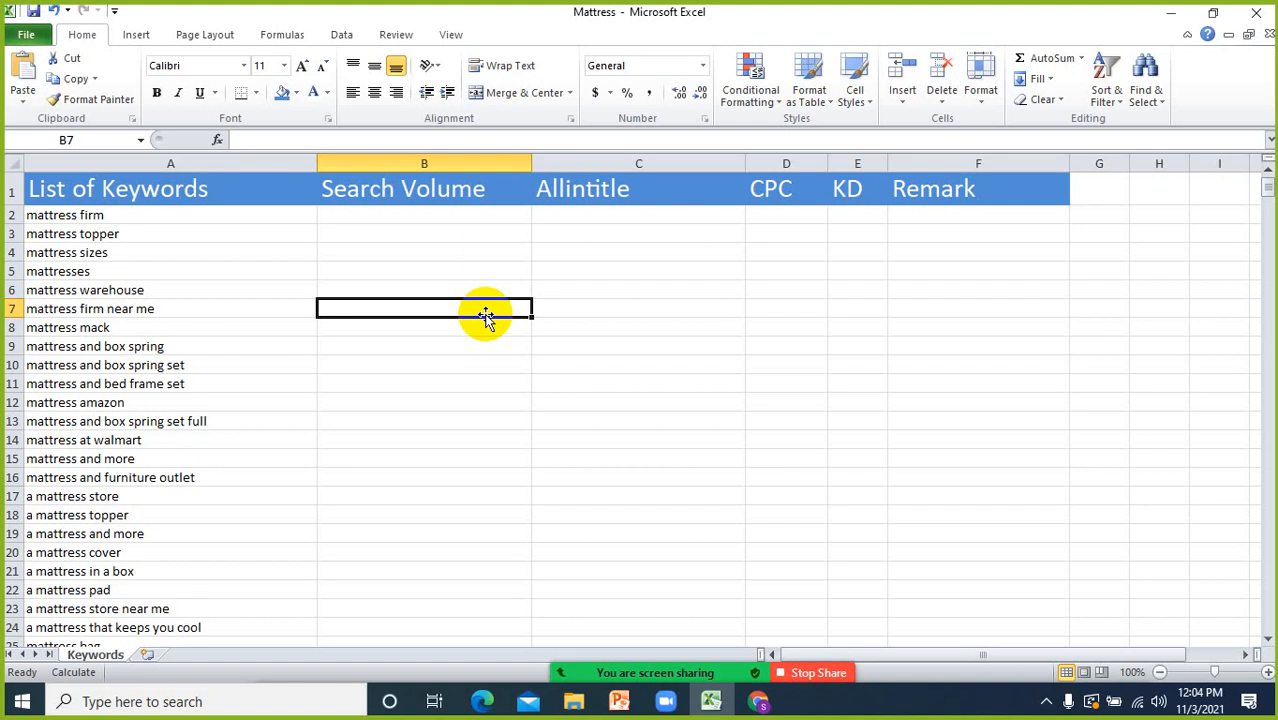
- Switch to the class files folder in File Explorer and move the "Monday Night Batch 01 November 21" and "Monday 901 & 1101 01 November 21" videos into "old"
mouse_move(576, 710)
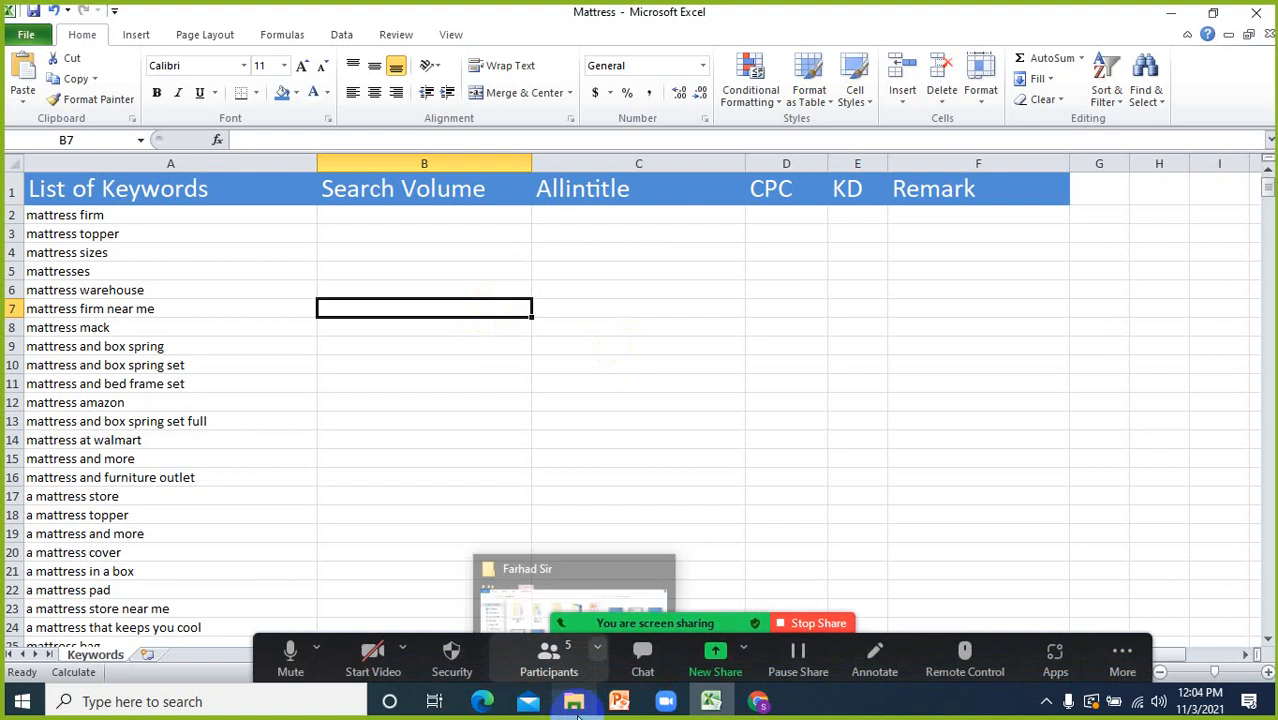
click(688, 446)
click(576, 705)
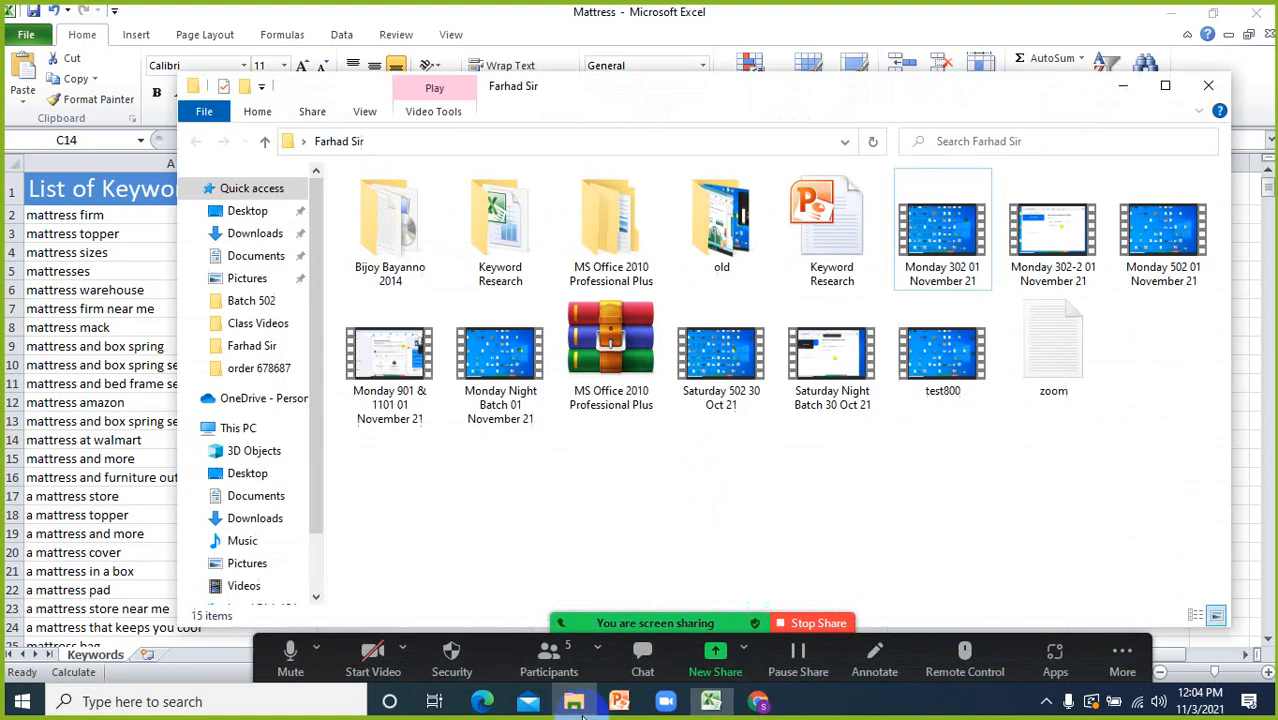
click(487, 389)
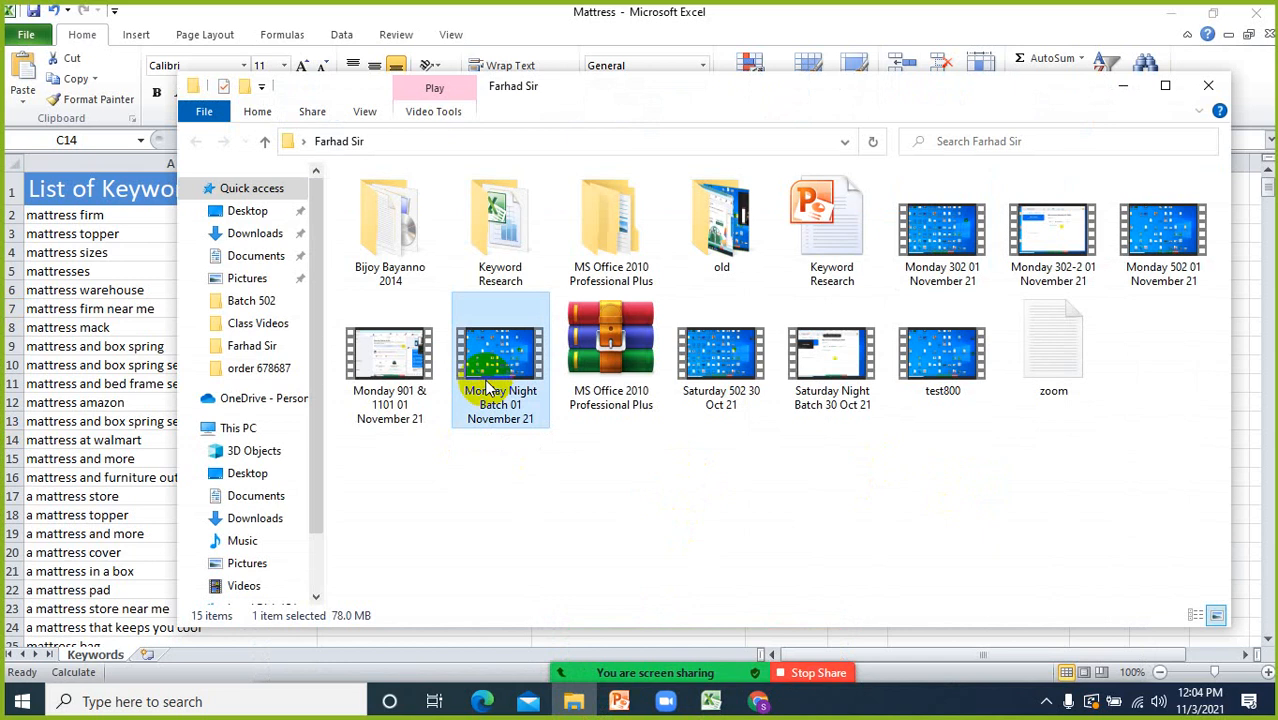
drag(487, 389, 733, 235)
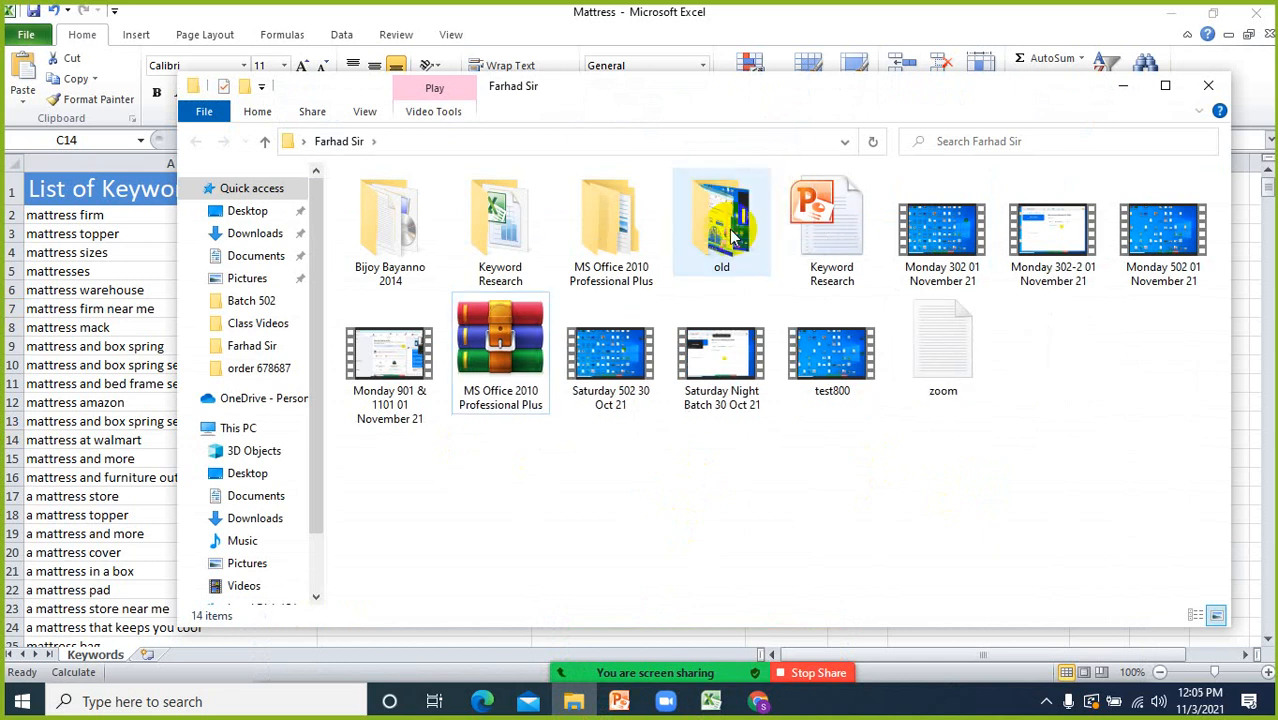
drag(388, 352, 724, 220)
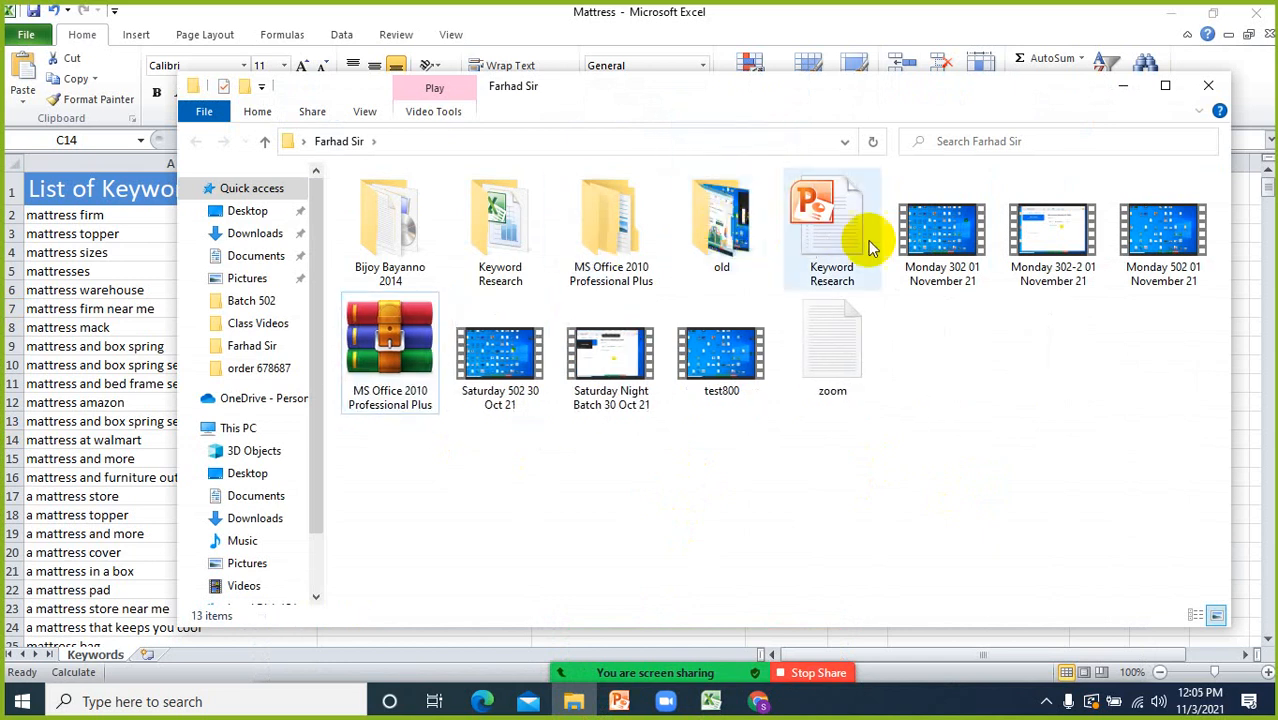
- Cancel the attempted move of the "Monday 302 01 November 21" video, and move "Monday 502 01 November 21" into the "old" folder
drag(925, 238, 761, 239)
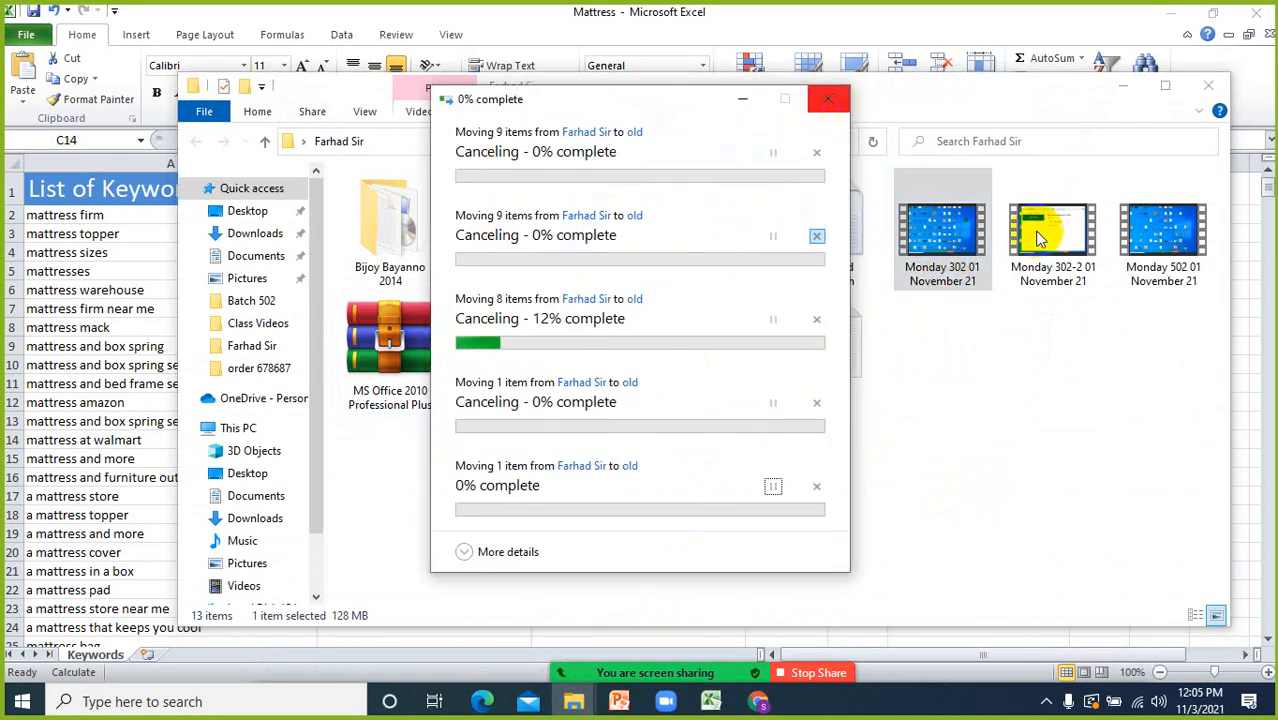
click(828, 98)
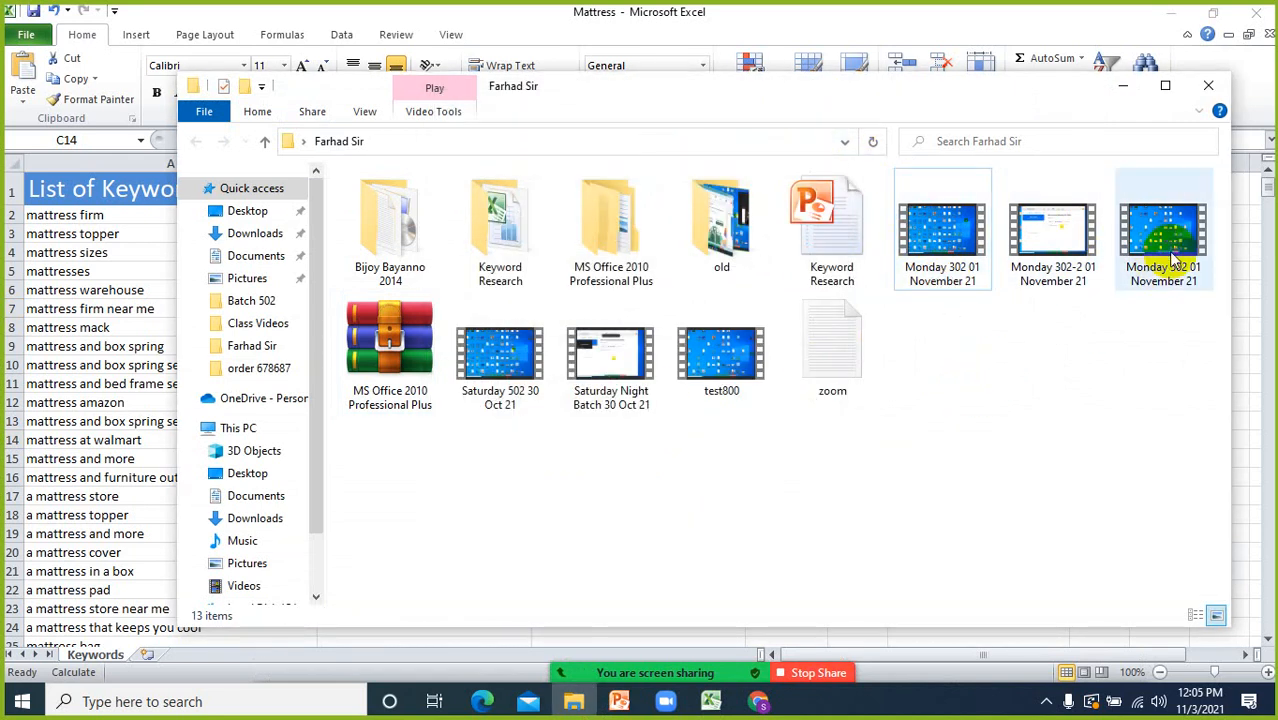
drag(1175, 258, 720, 228)
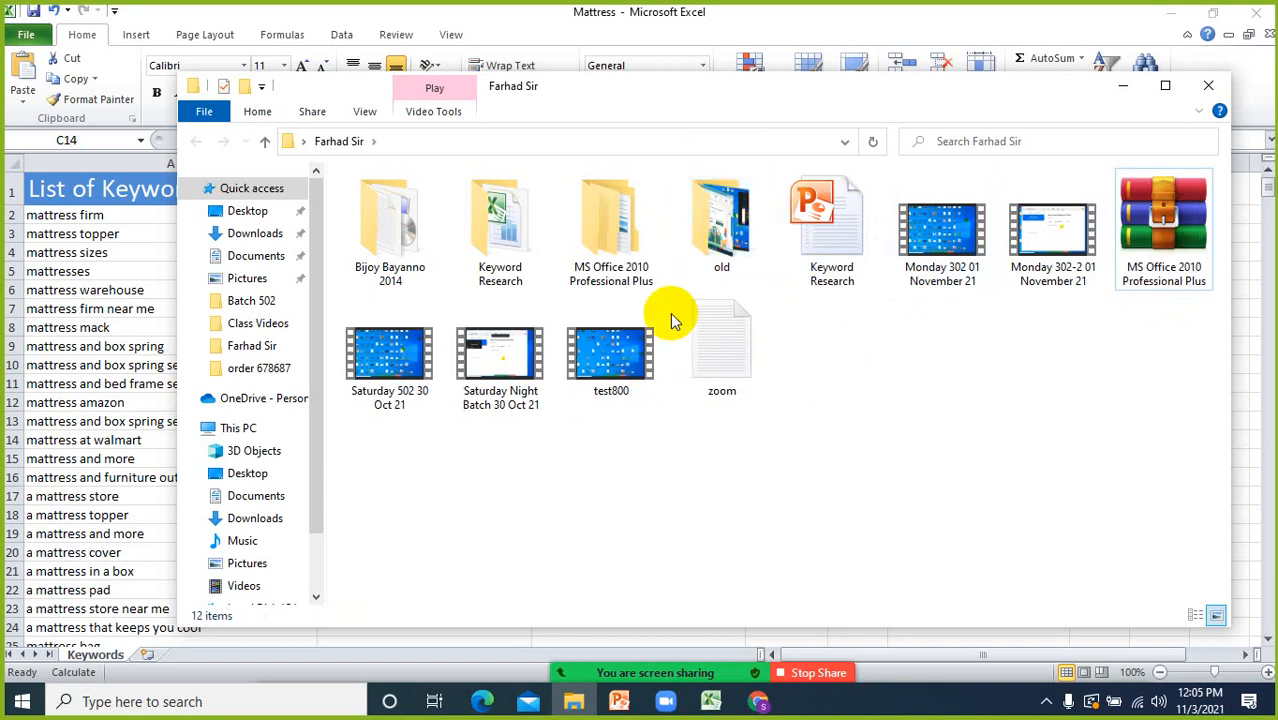
- Move the "Saturday Night Batch 30 Oct 21", "Saturday 502 30 Oct 21" and "Monday 302-2 01 November 21" videos into the "old" folder
click(610, 355)
drag(487, 345, 718, 232)
drag(390, 350, 720, 235)
click(1062, 268)
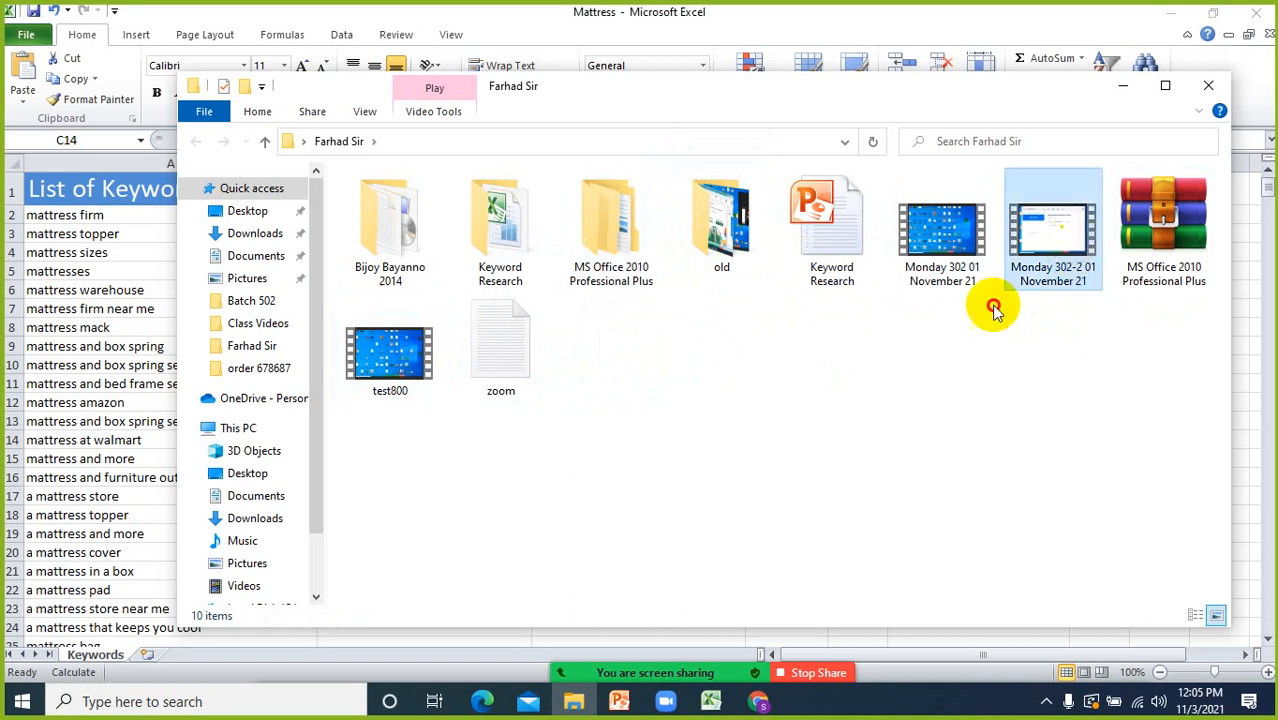
drag(1050, 235, 745, 243)
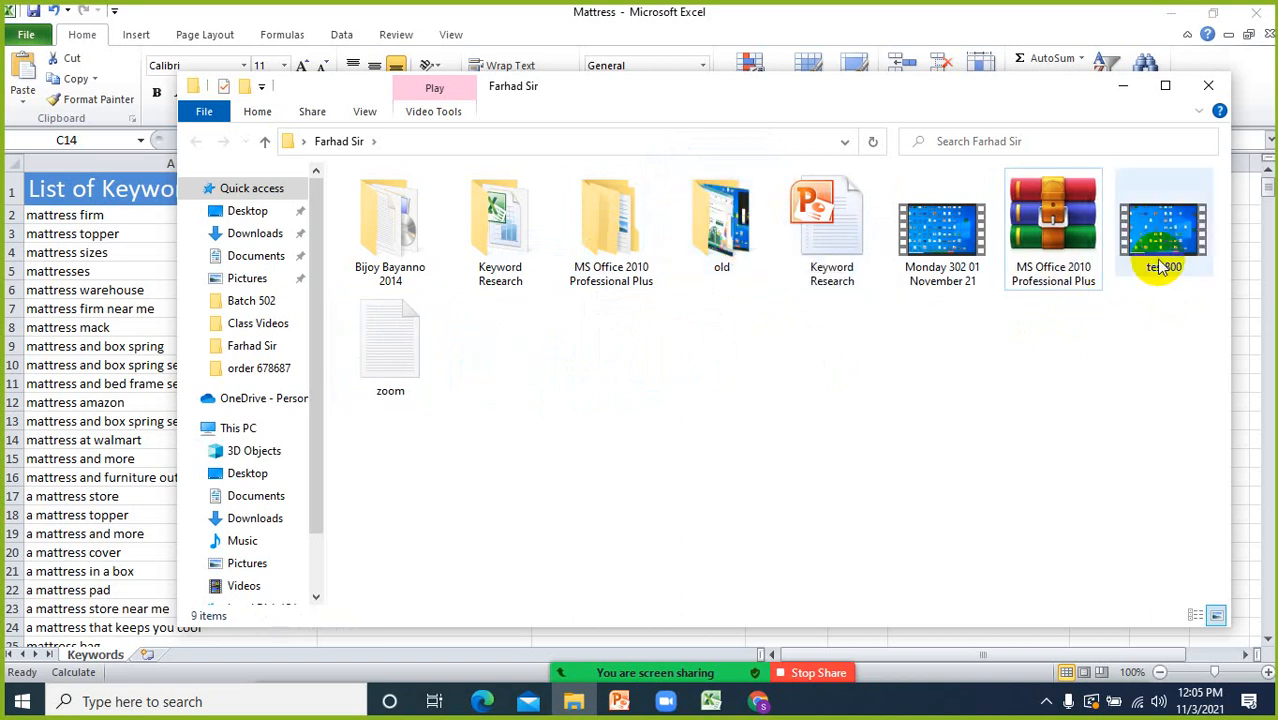
- Refresh the folder, try to move the "Monday 302 01 November 21" video into "old", and cancel the move
right_click(852, 354)
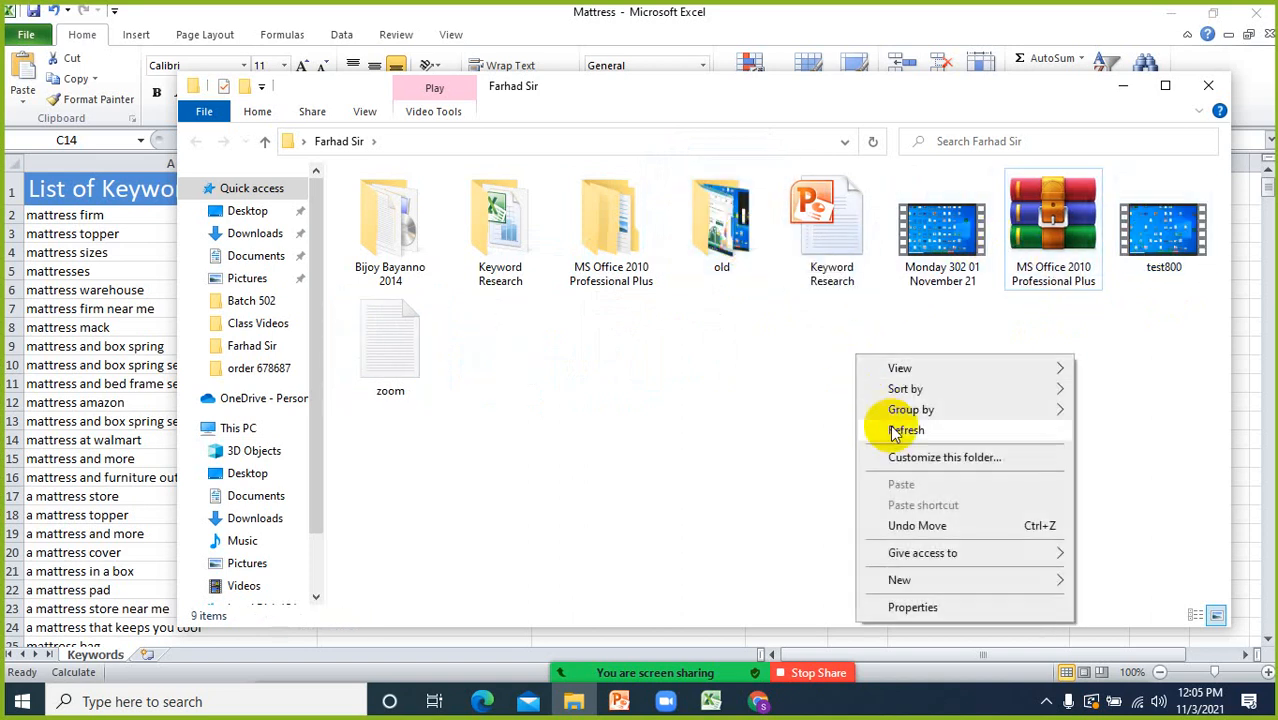
click(895, 432)
drag(962, 232, 715, 244)
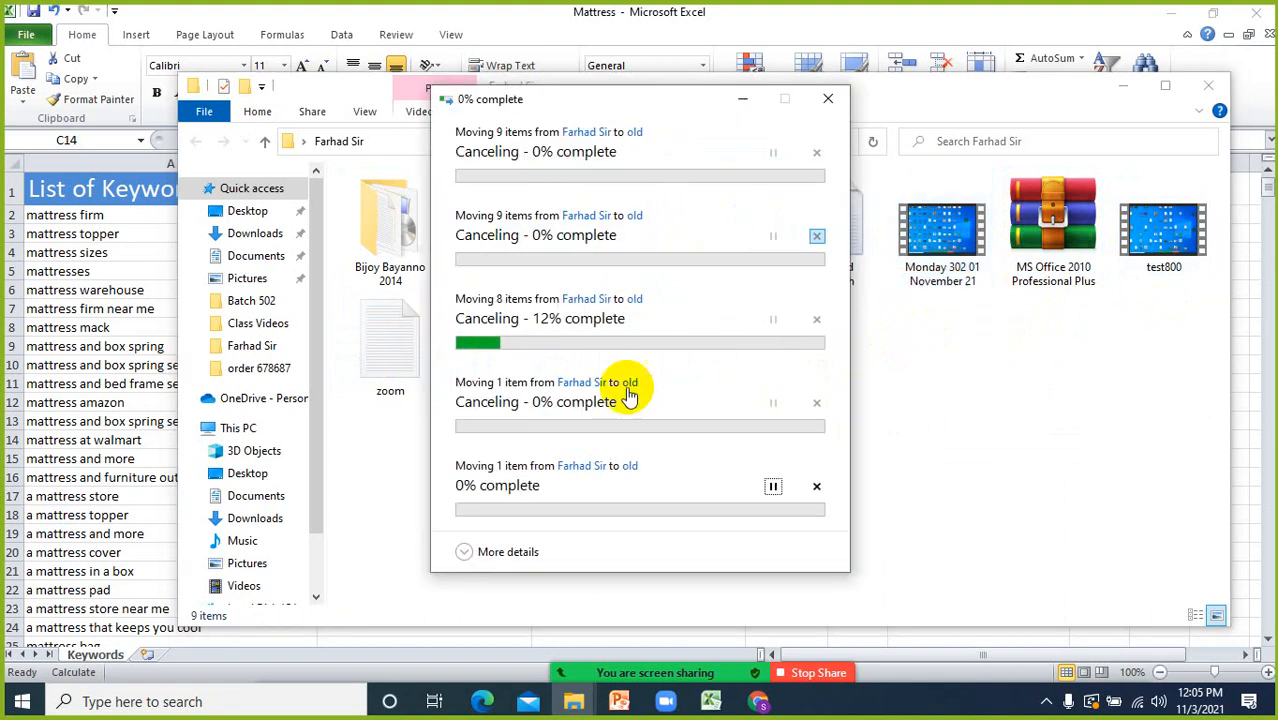
click(827, 101)
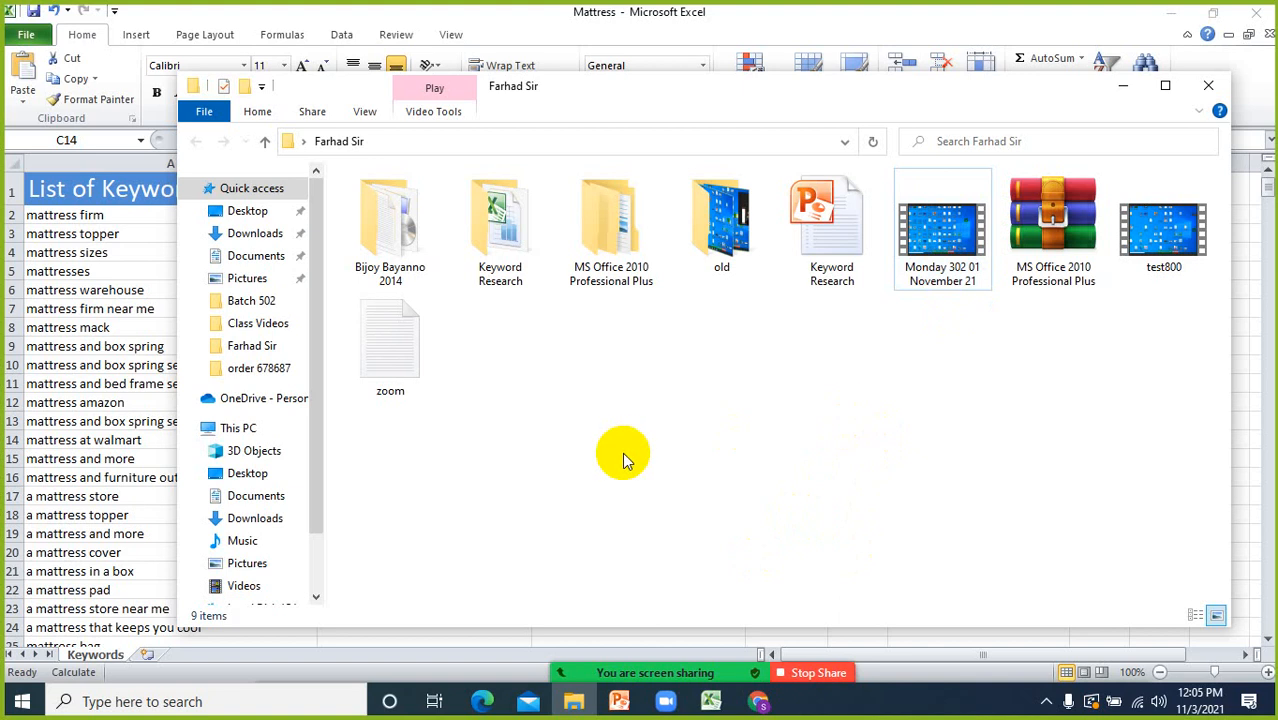
- Minimize File Explorer, switch to the Keyword Research presentation in PowerPoint, and start the slide show at "How to analyze keywords"
click(1123, 87)
click(885, 325)
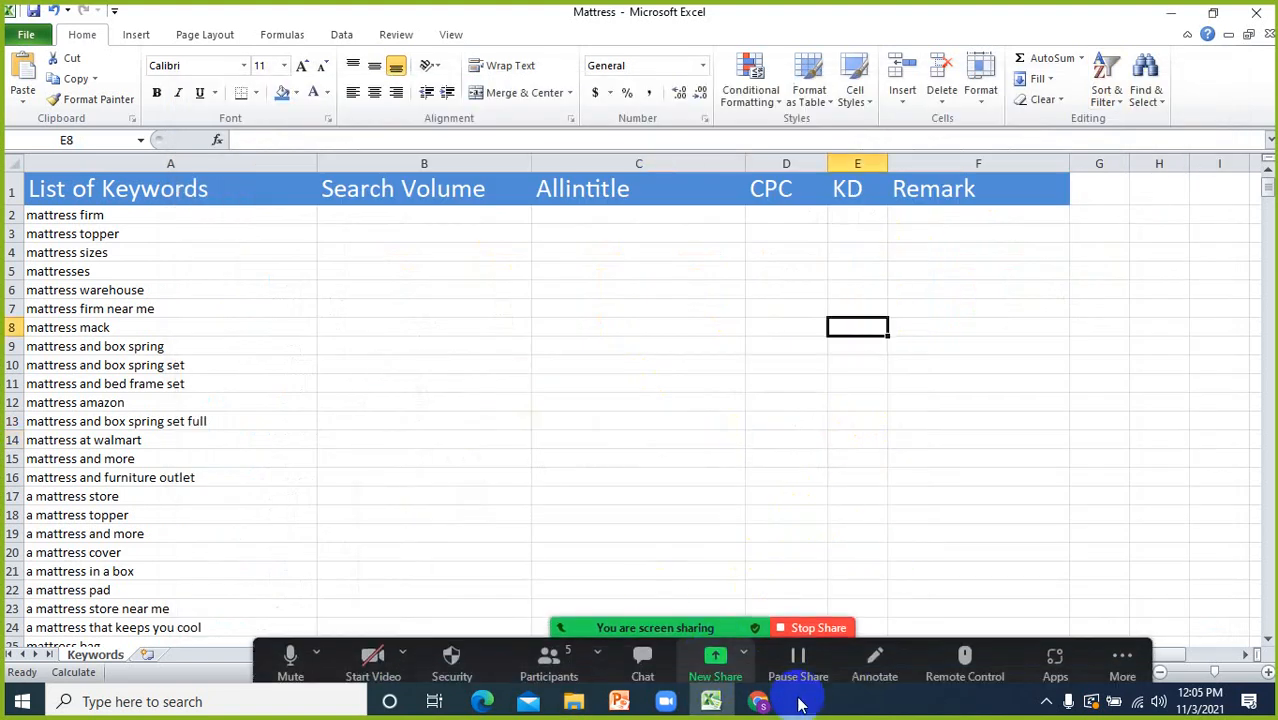
click(790, 400)
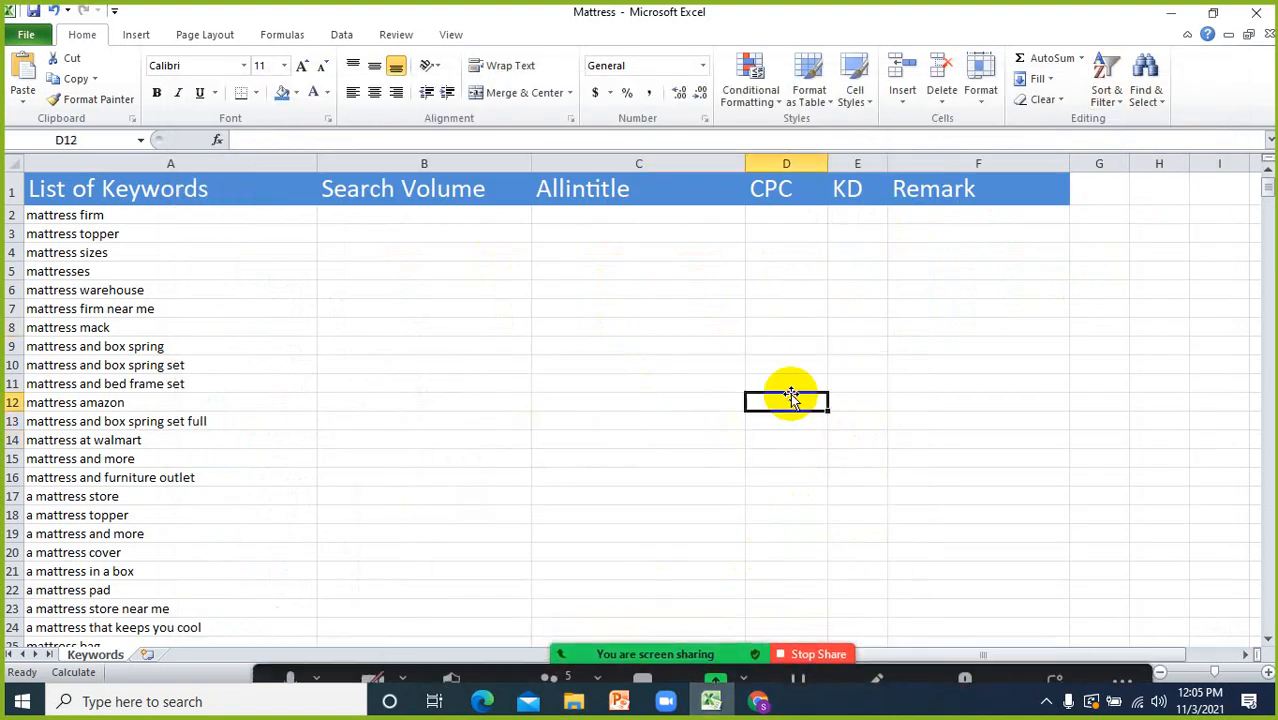
click(625, 701)
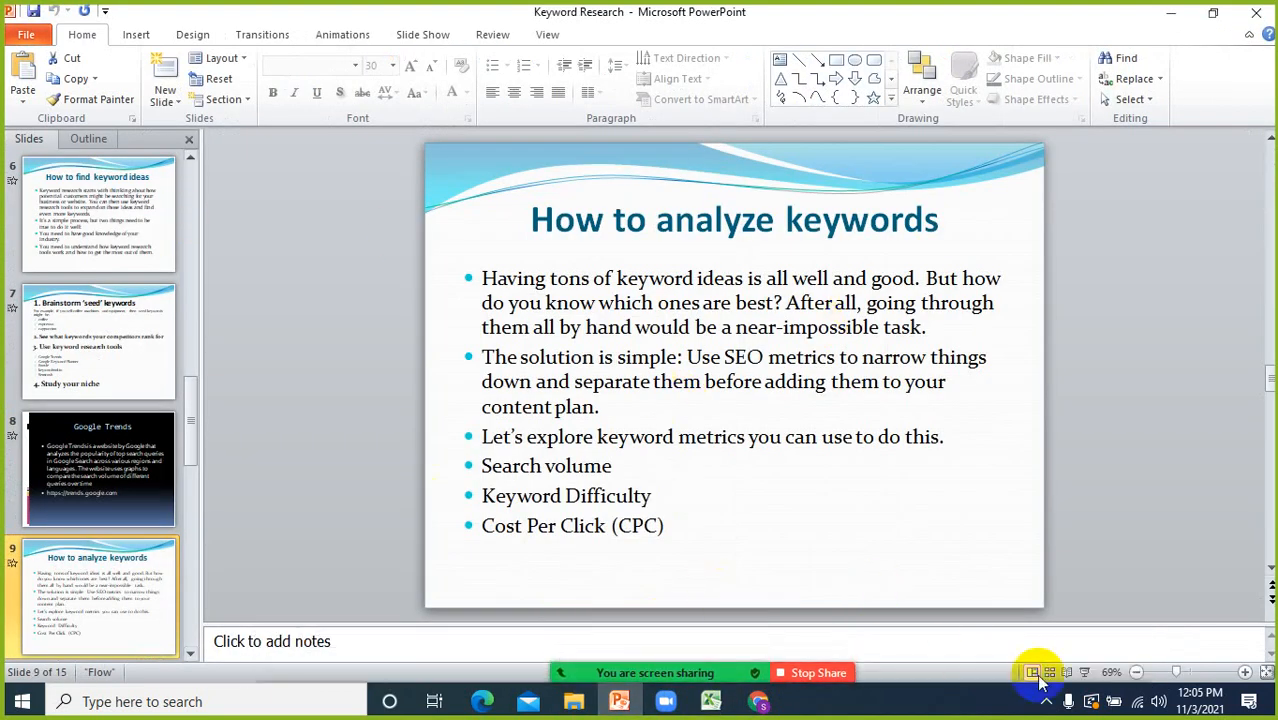
click(1083, 672)
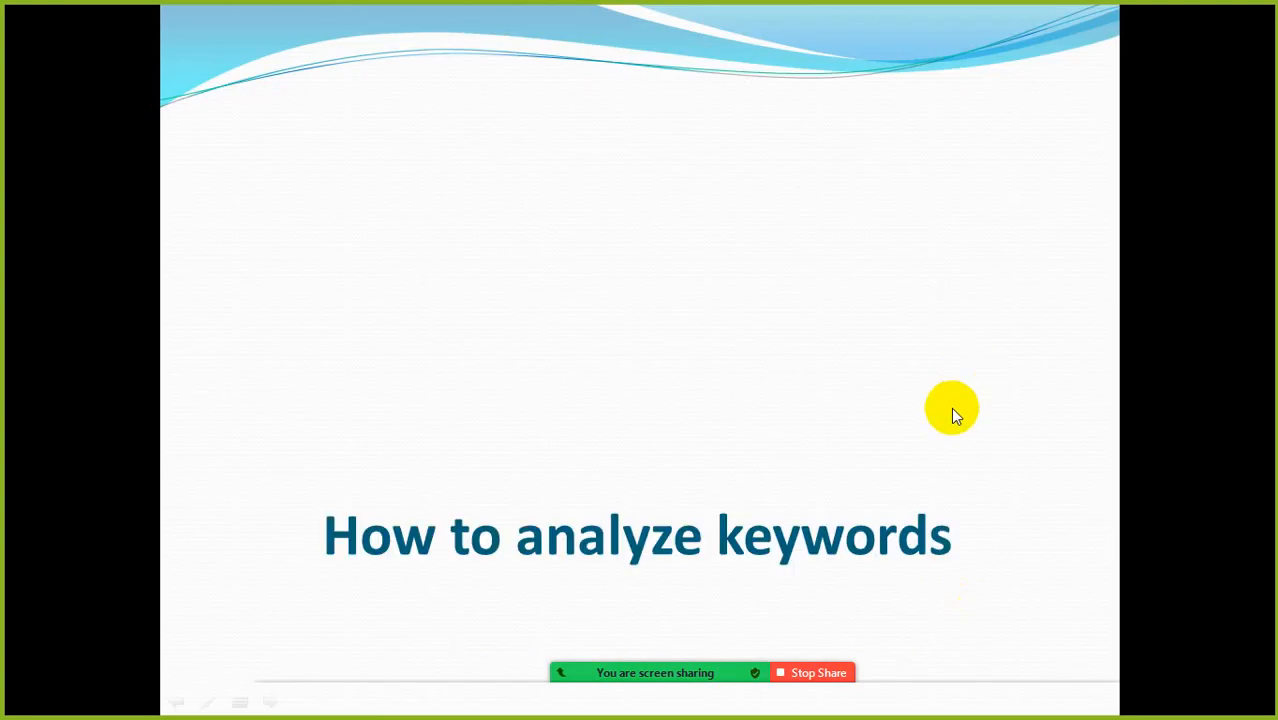
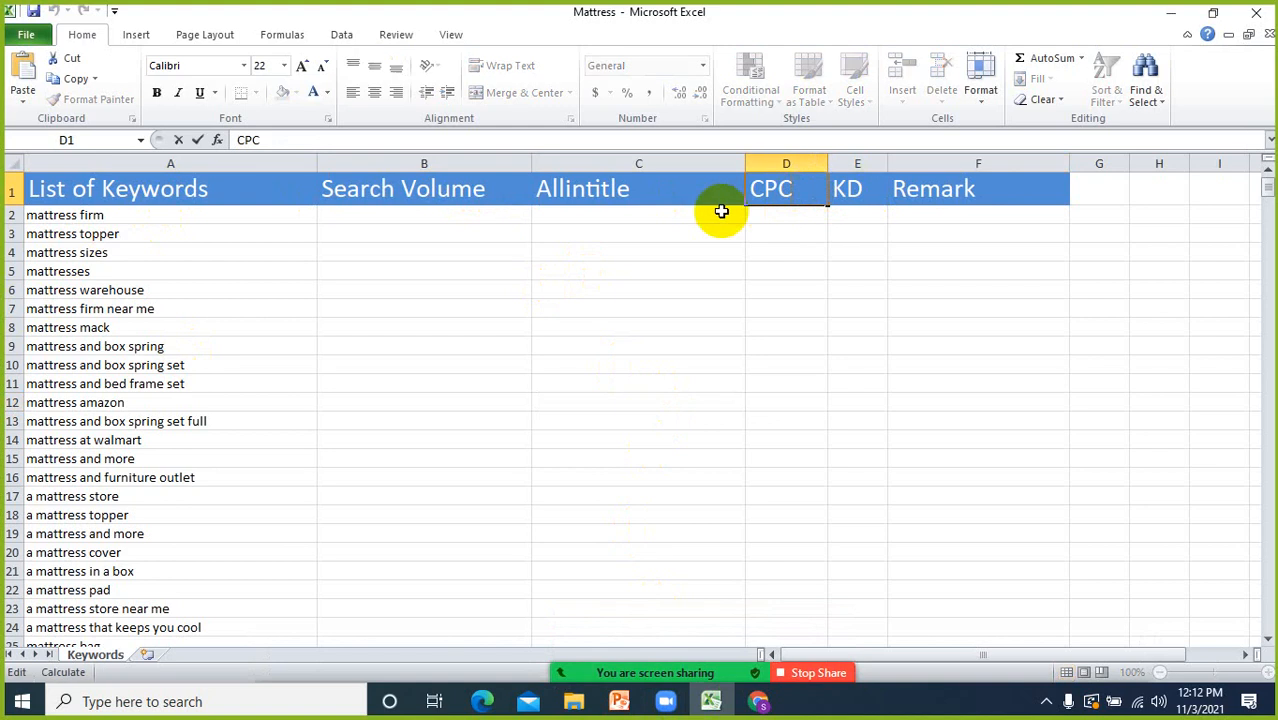
click(675, 216)
click(633, 347)
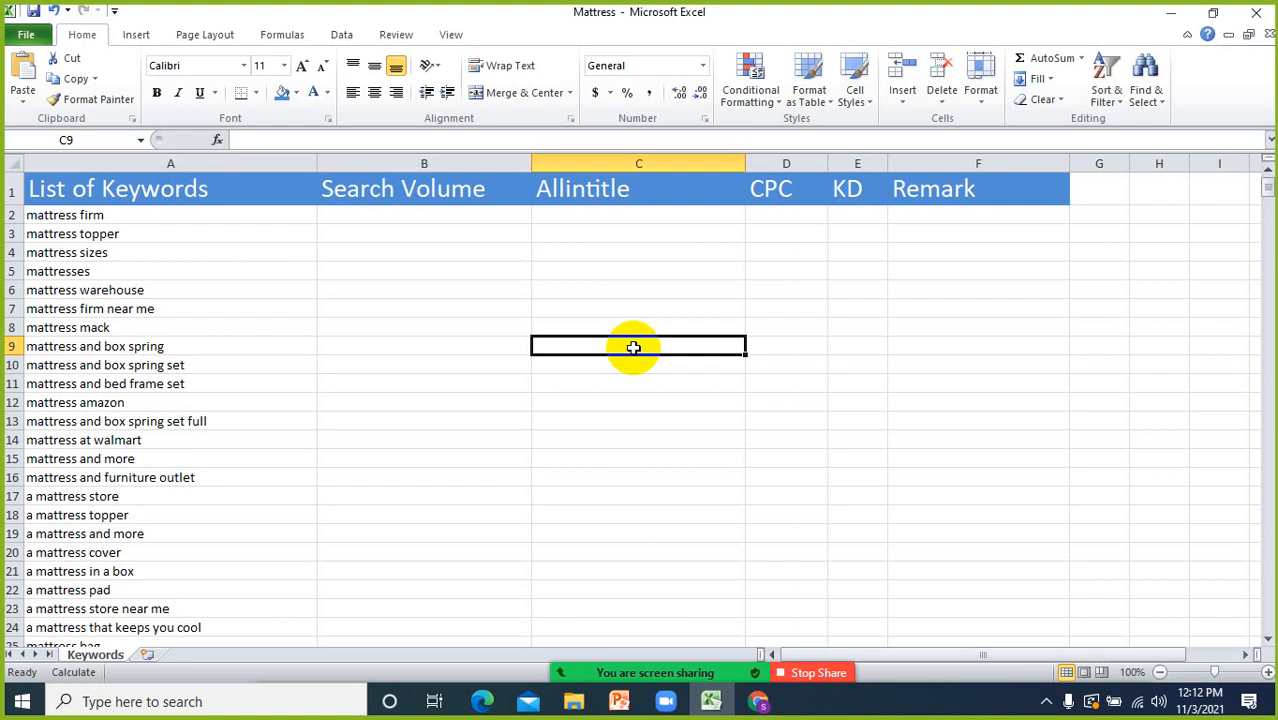
click(659, 309)
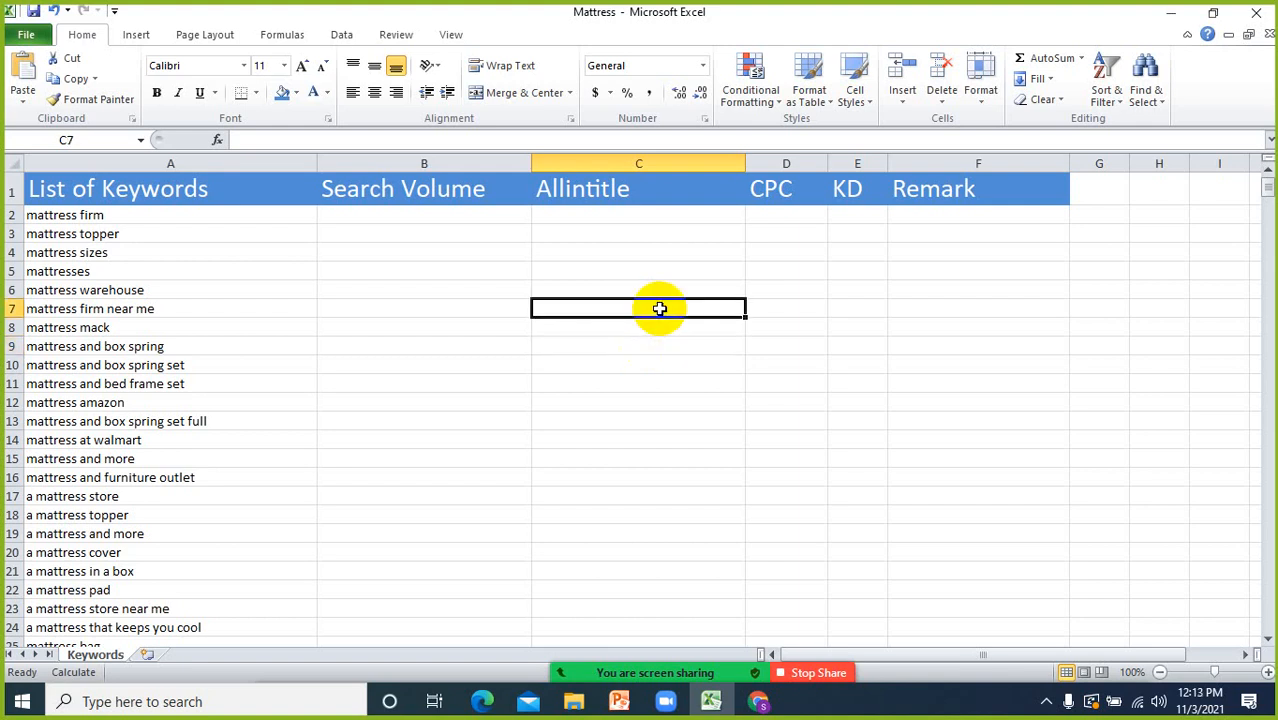
- Begin saving the Mattress workbook under a chosen location, browse the class files folder and its Keyword Research subfolder, and cancel the save
click(26, 34)
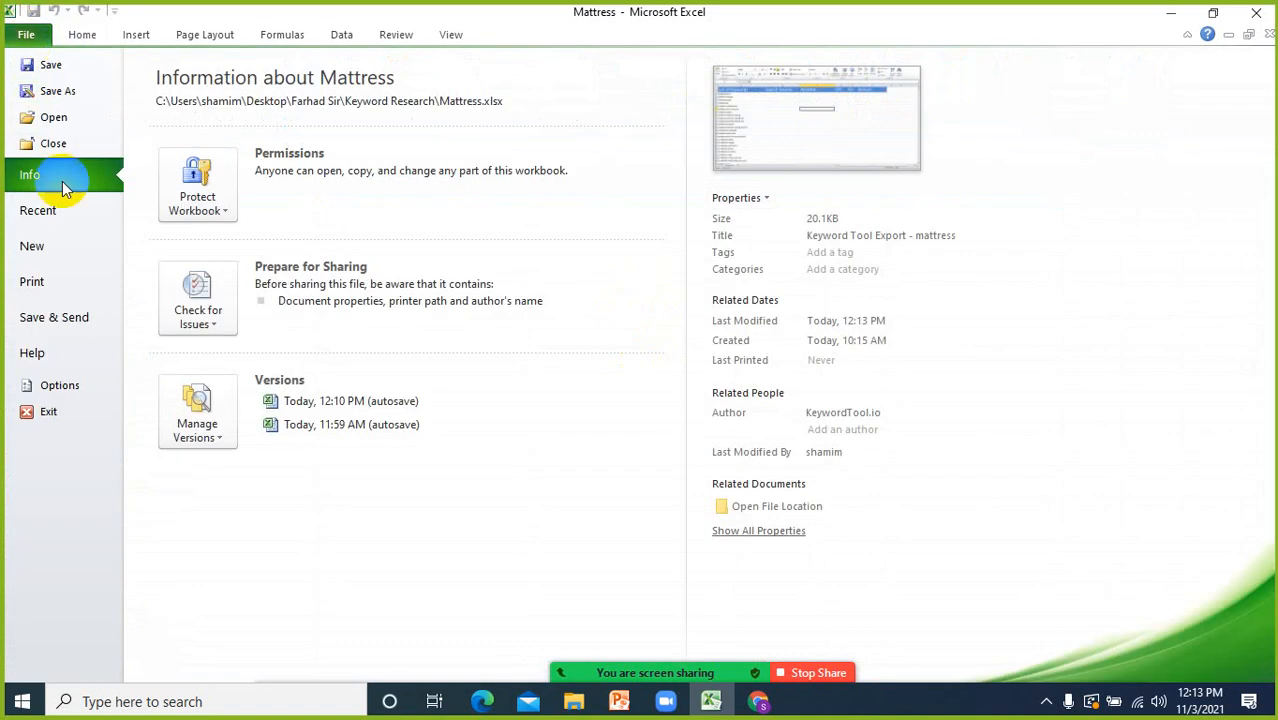
click(78, 94)
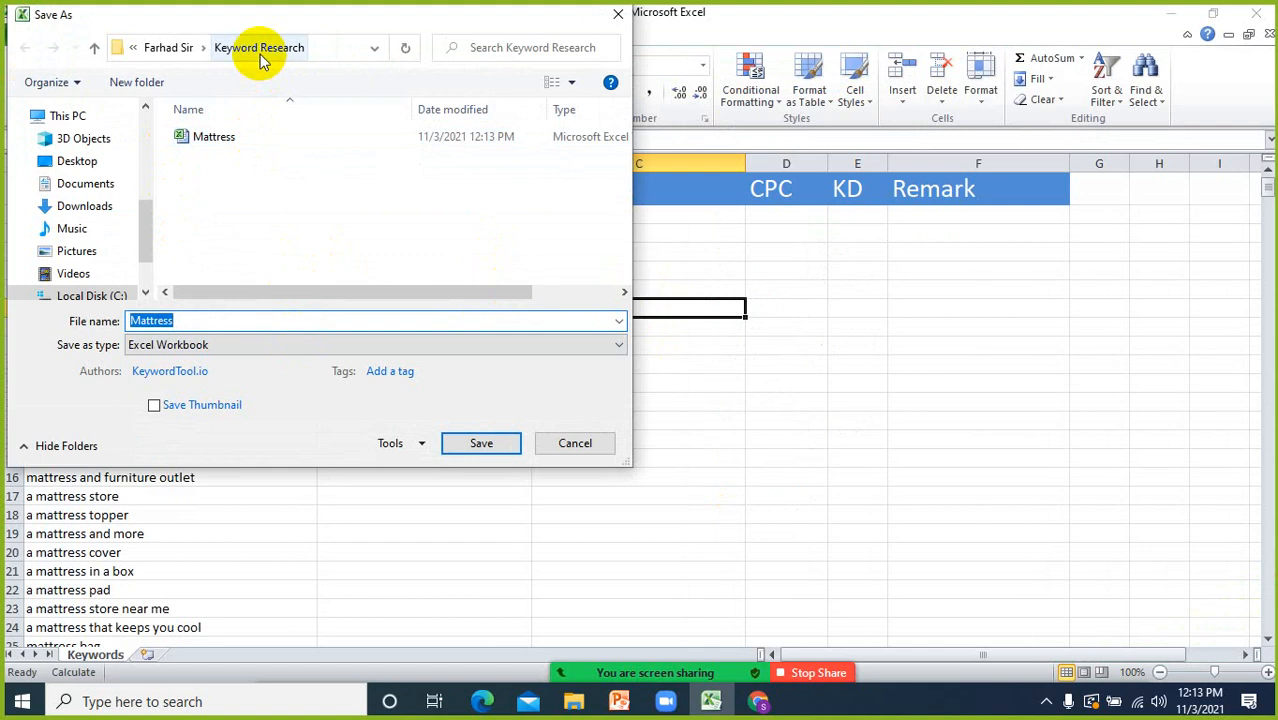
click(179, 48)
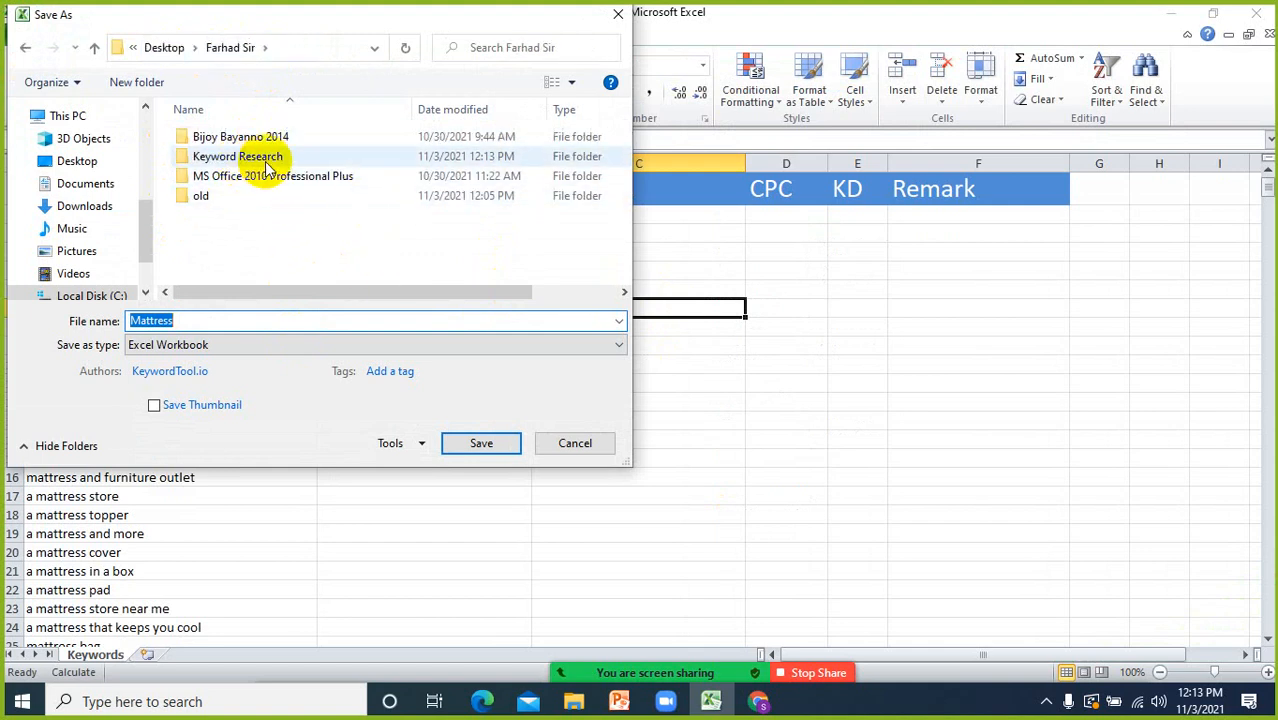
double_click(255, 158)
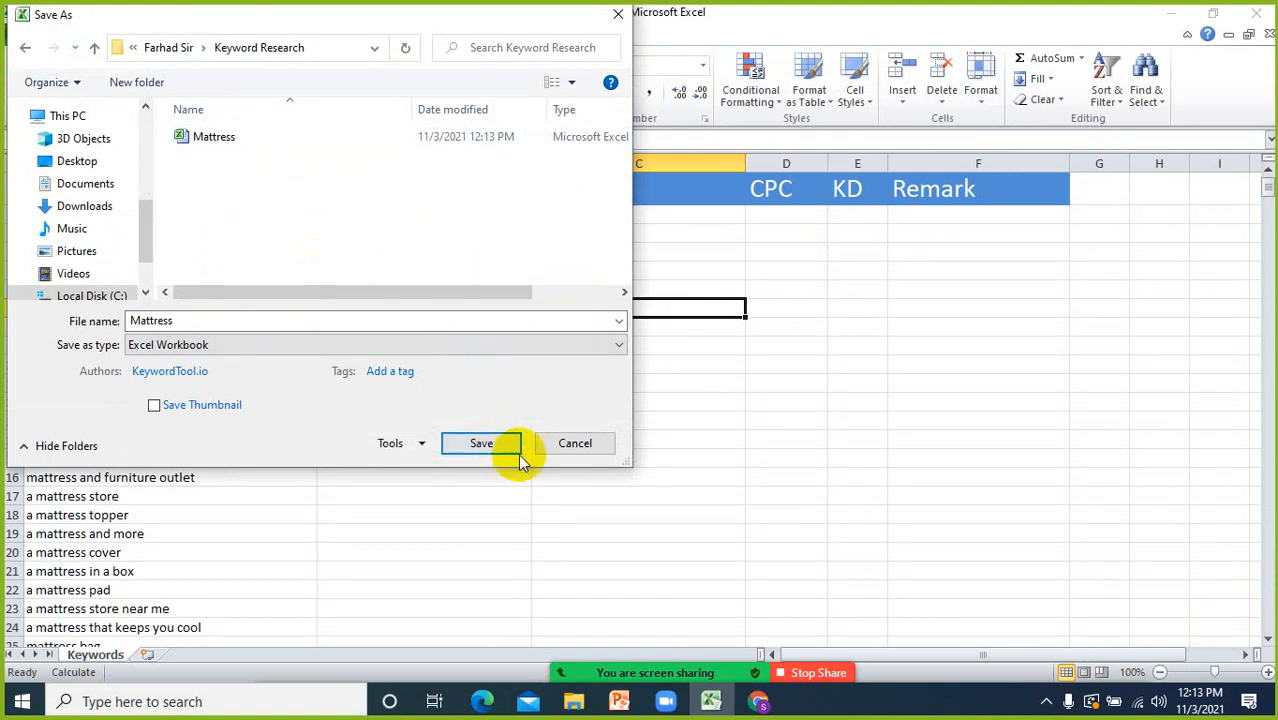
click(572, 443)
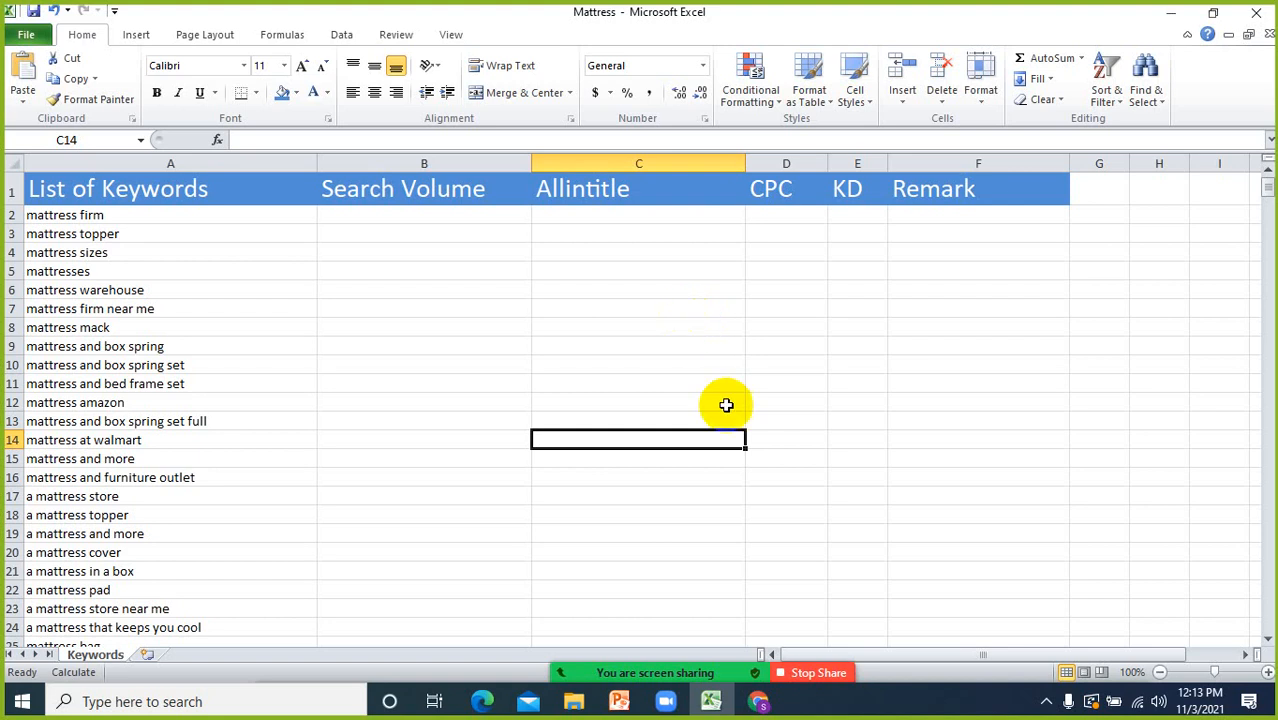
- Switch to Chrome, go to Google Drive in a new tab, and open the "Batch 902 Practice Session" spreadsheet
click(758, 701)
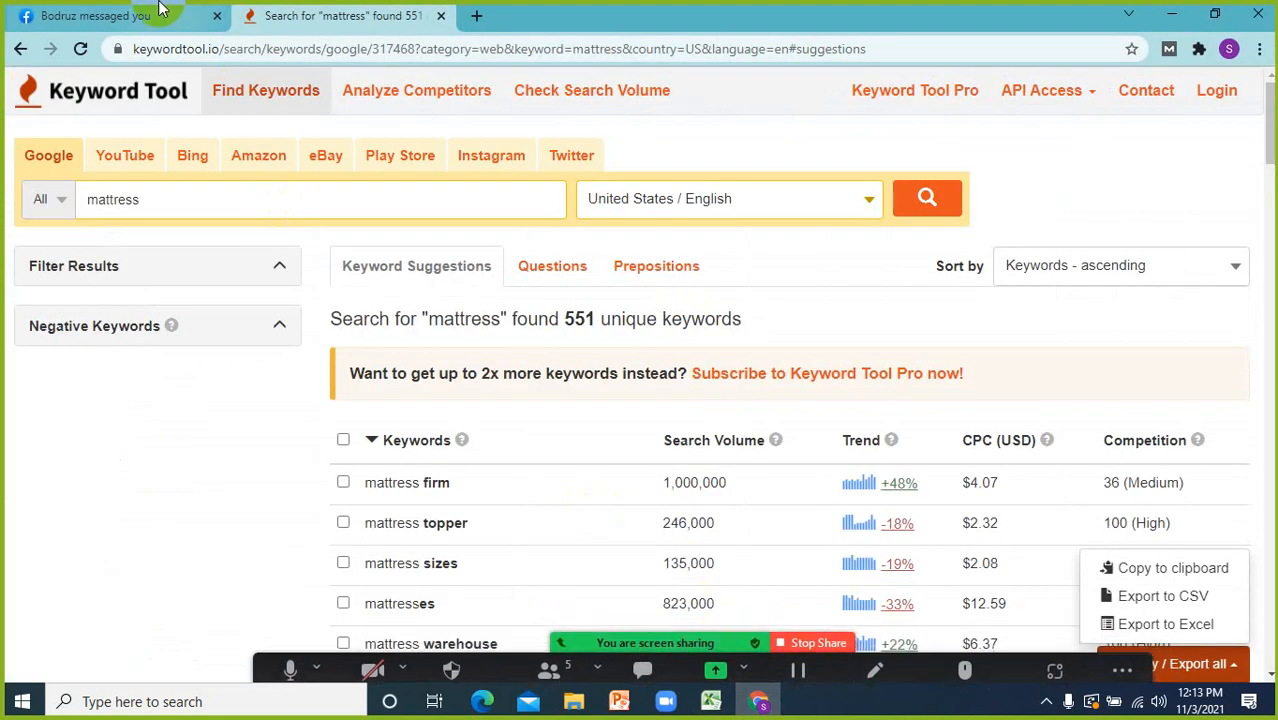
click(476, 15)
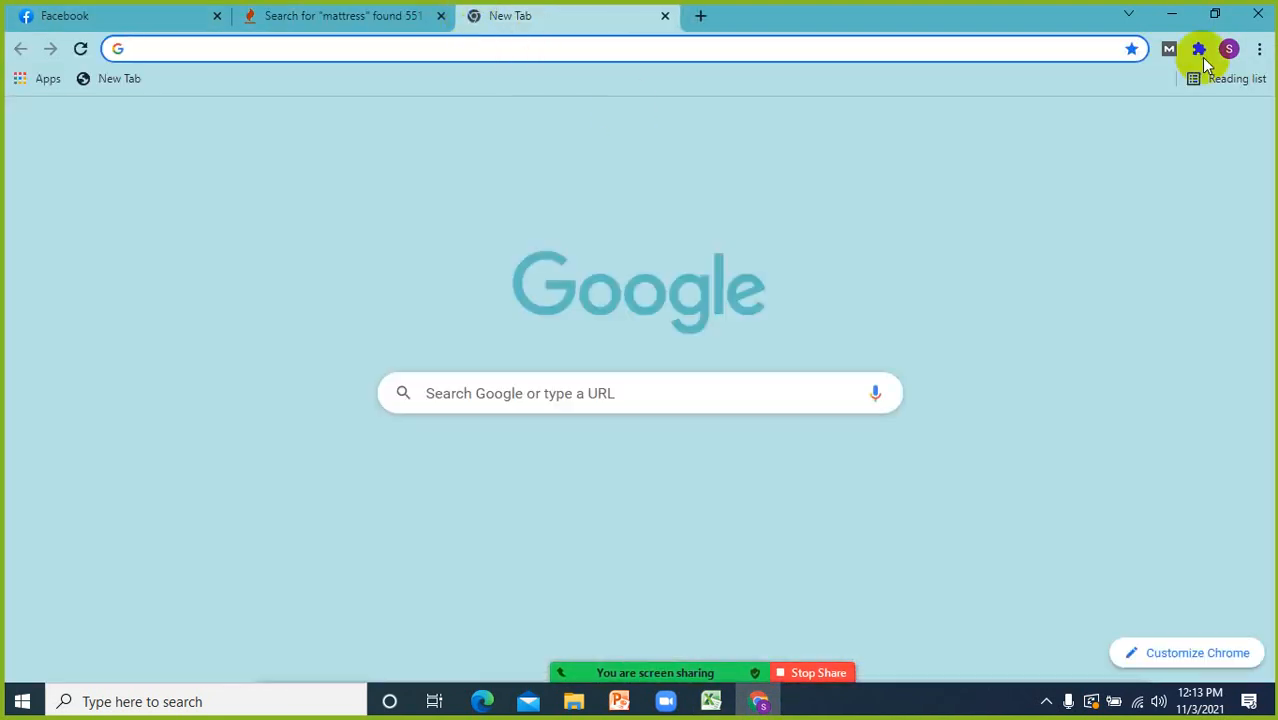
click(1186, 127)
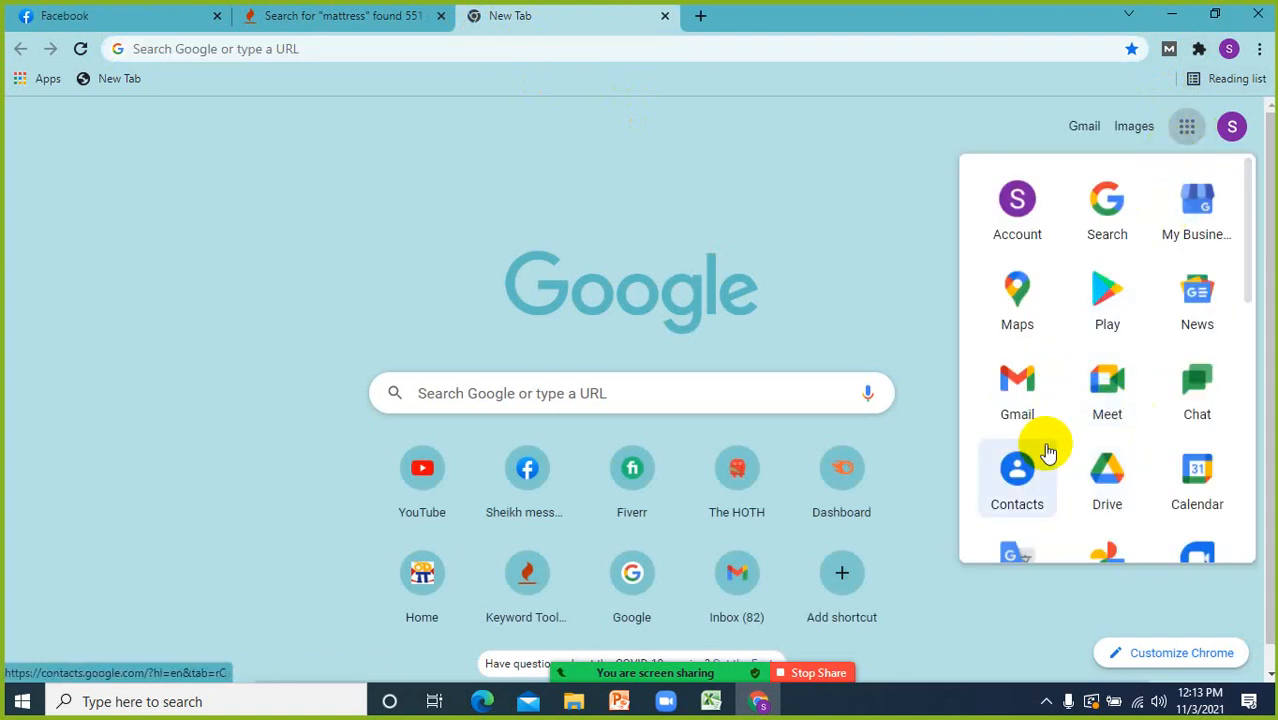
click(1092, 465)
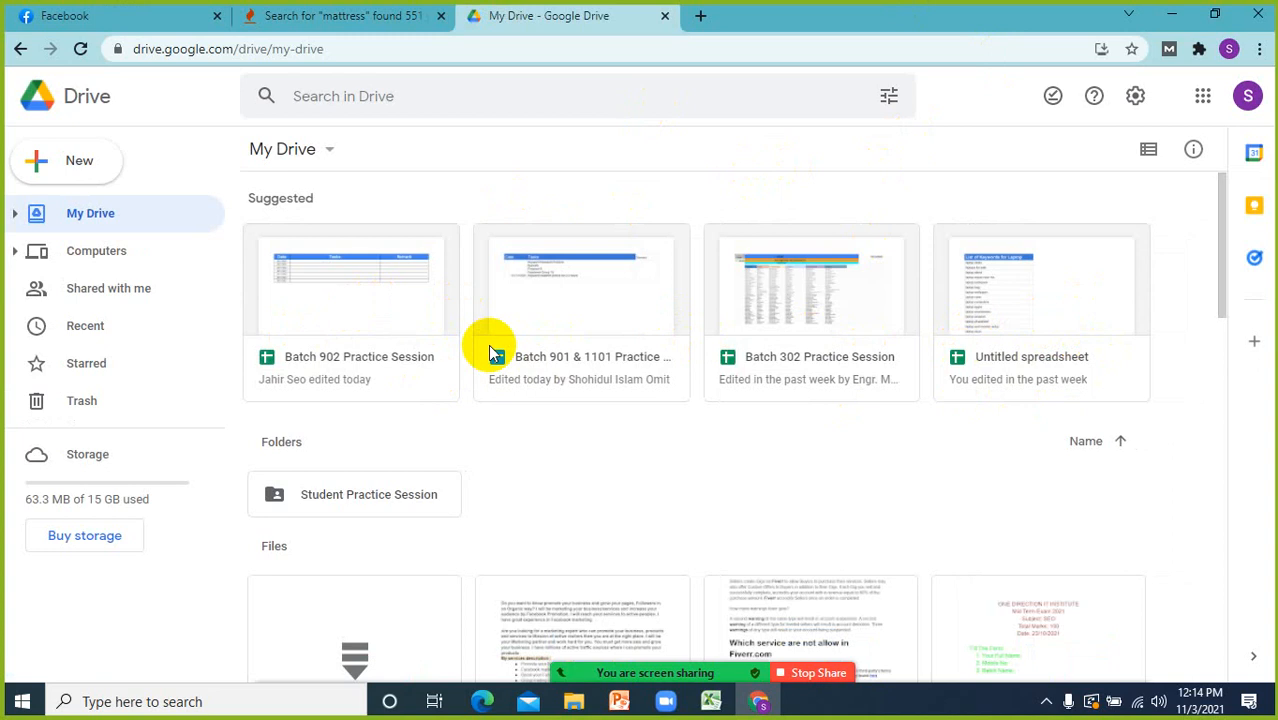
double_click(327, 320)
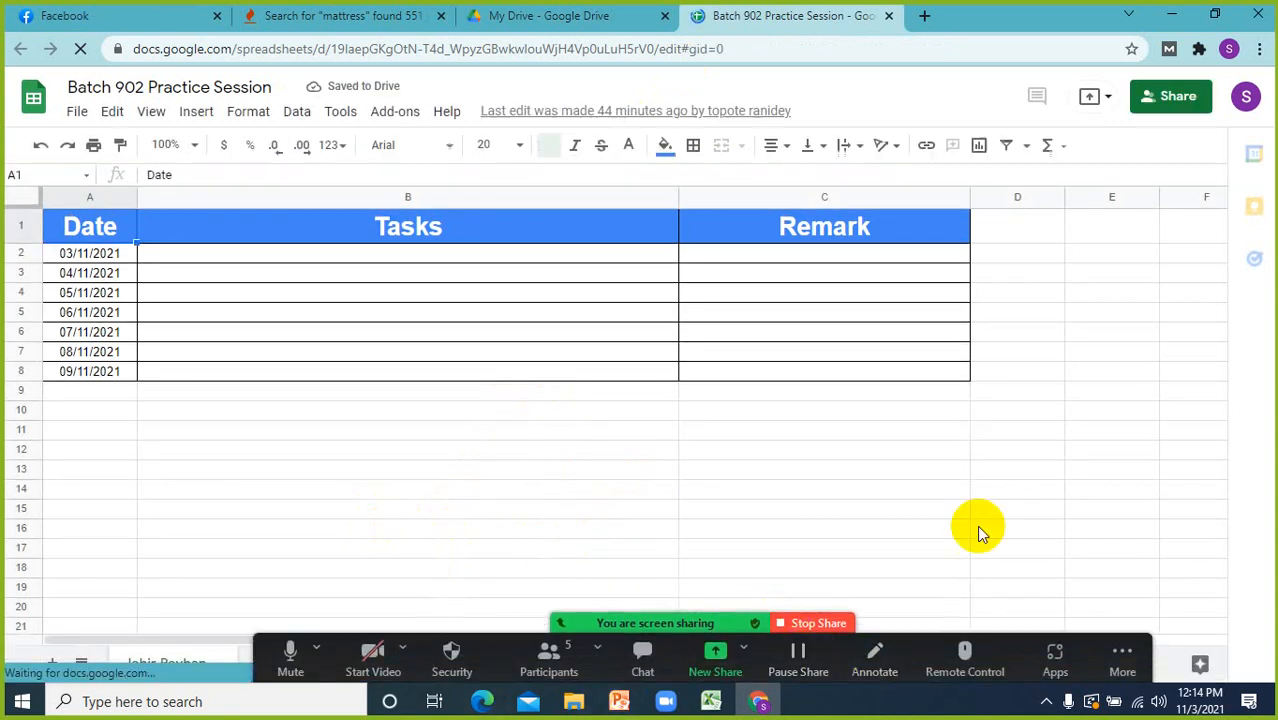
- Open the last student's sheet in the "Batch 902 Practice Session" spreadsheet
click(976, 524)
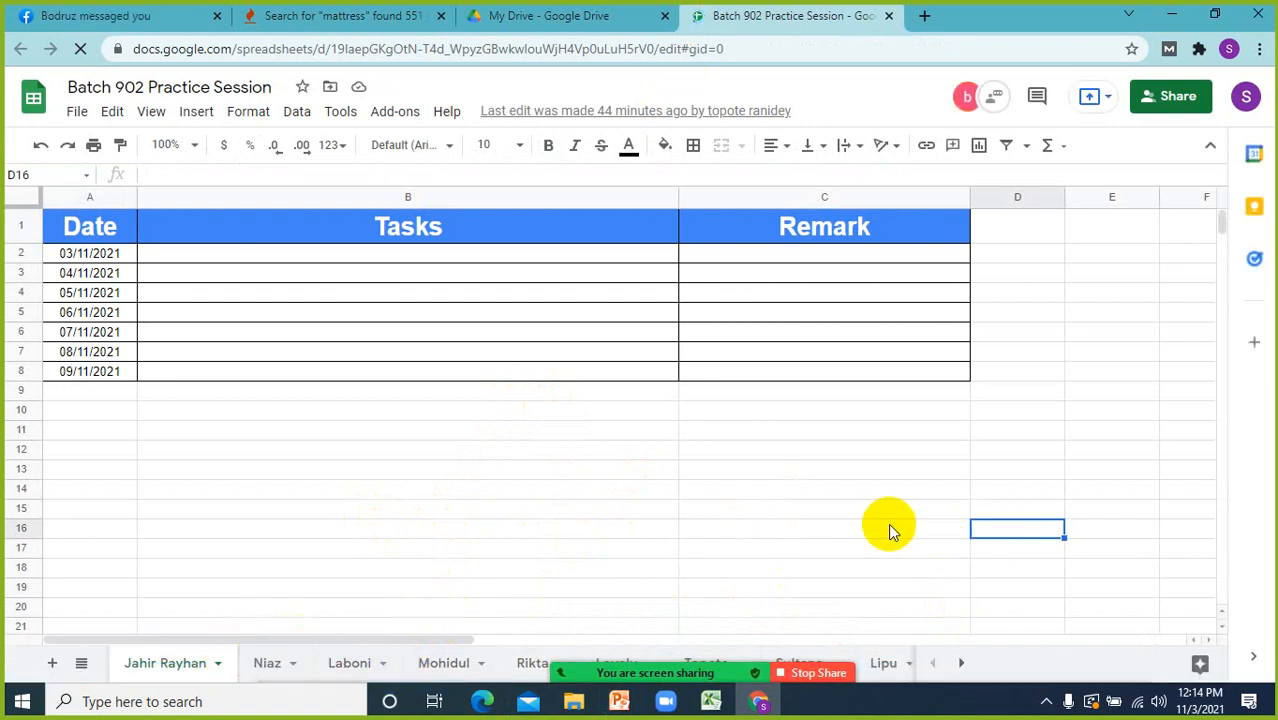
click(966, 666)
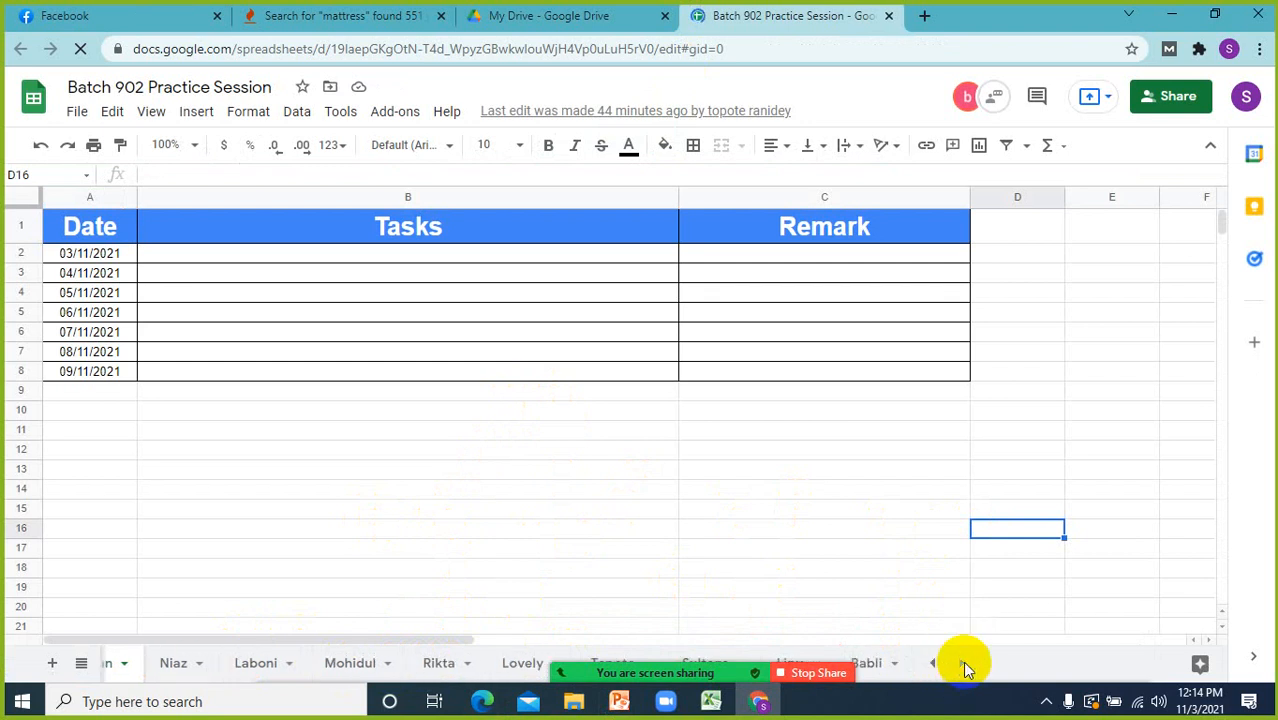
click(882, 668)
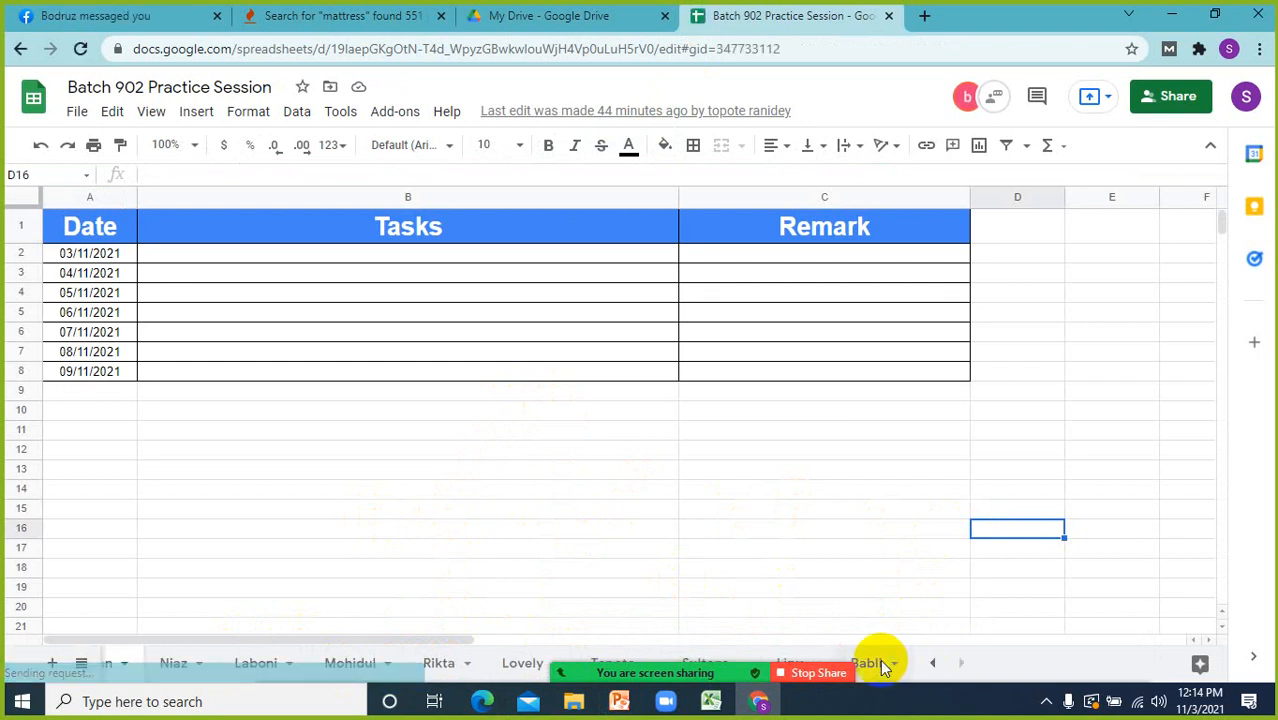
click(626, 424)
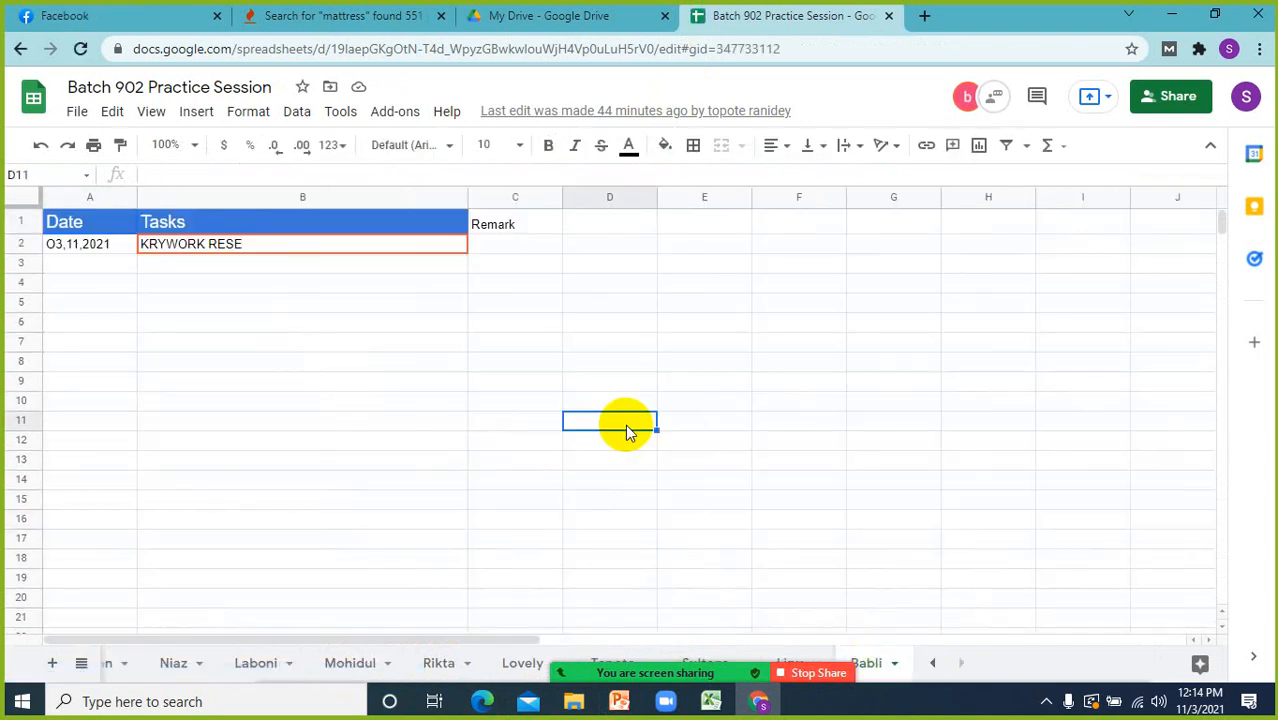
- Examine the task entry in B2 and the cell under Remark on the student's sheet without editing them
click(261, 250)
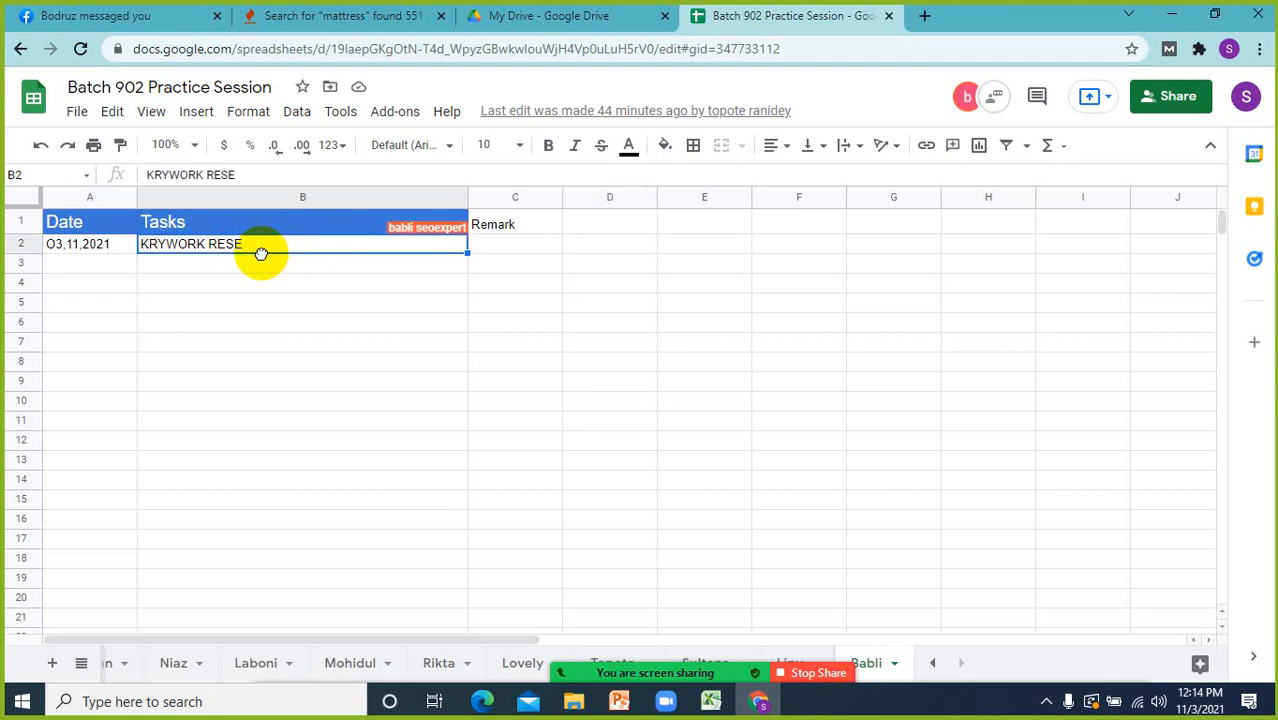
double_click(262, 243)
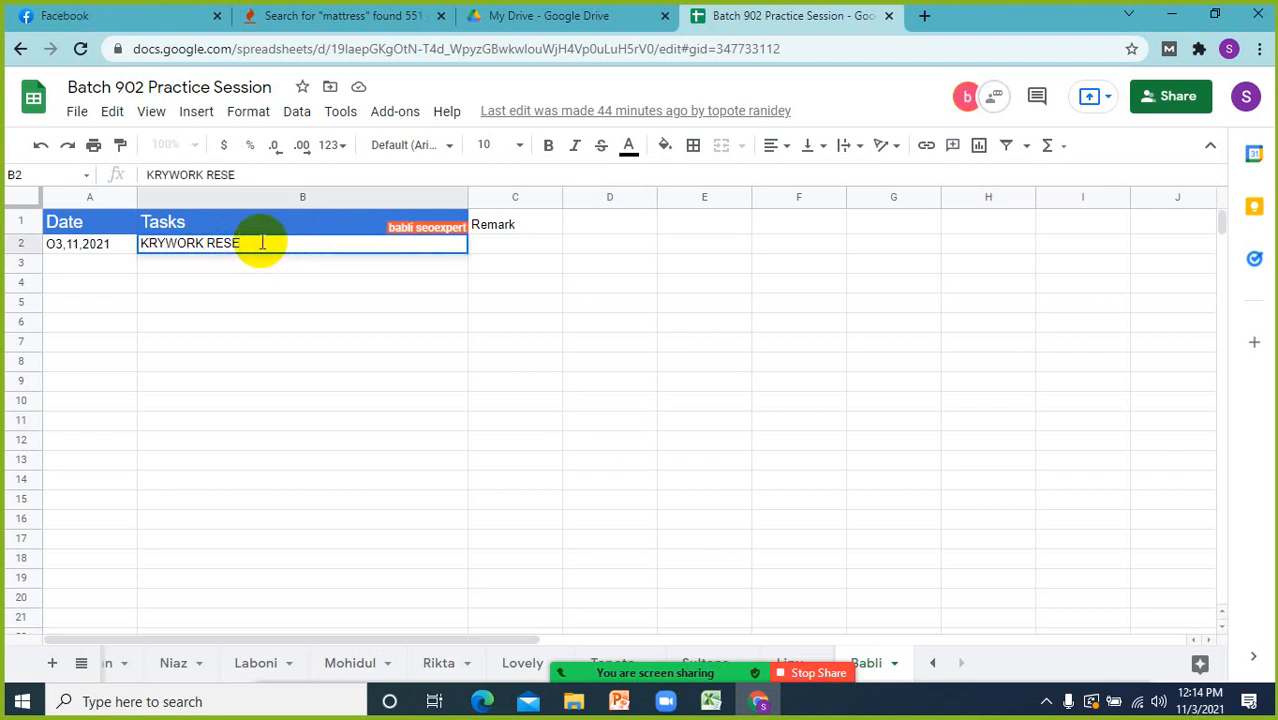
click(257, 301)
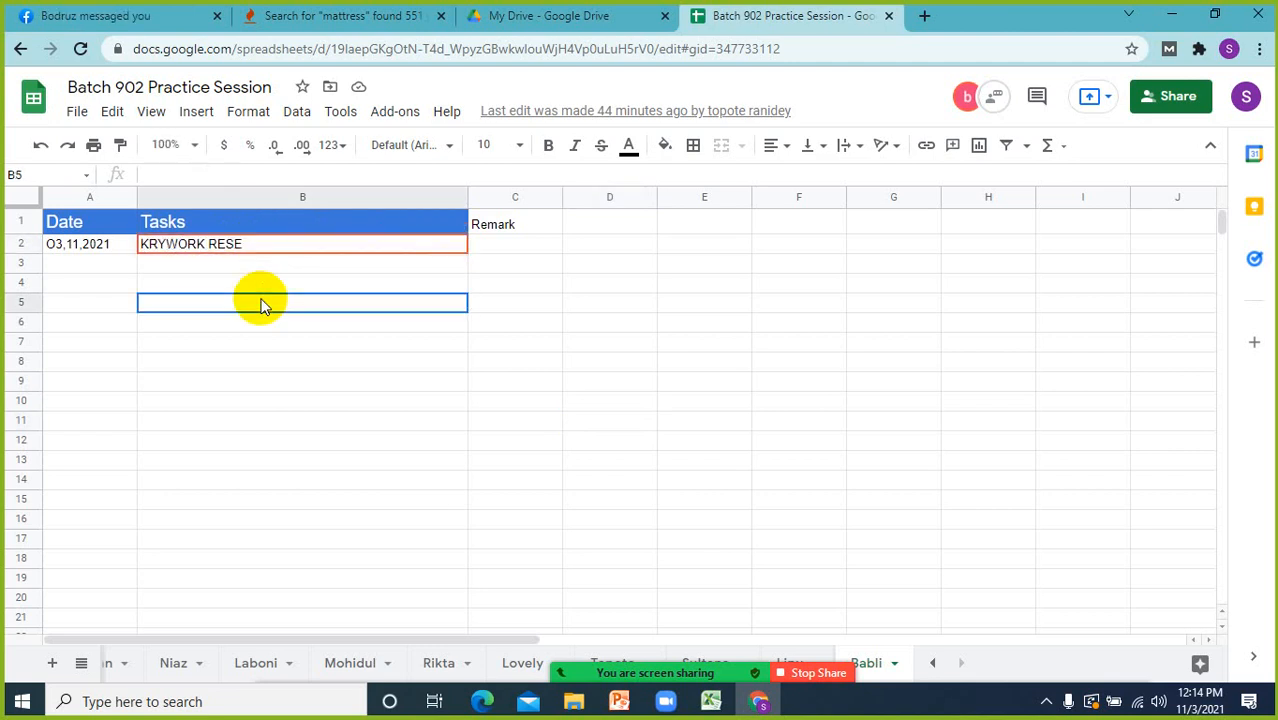
click(285, 249)
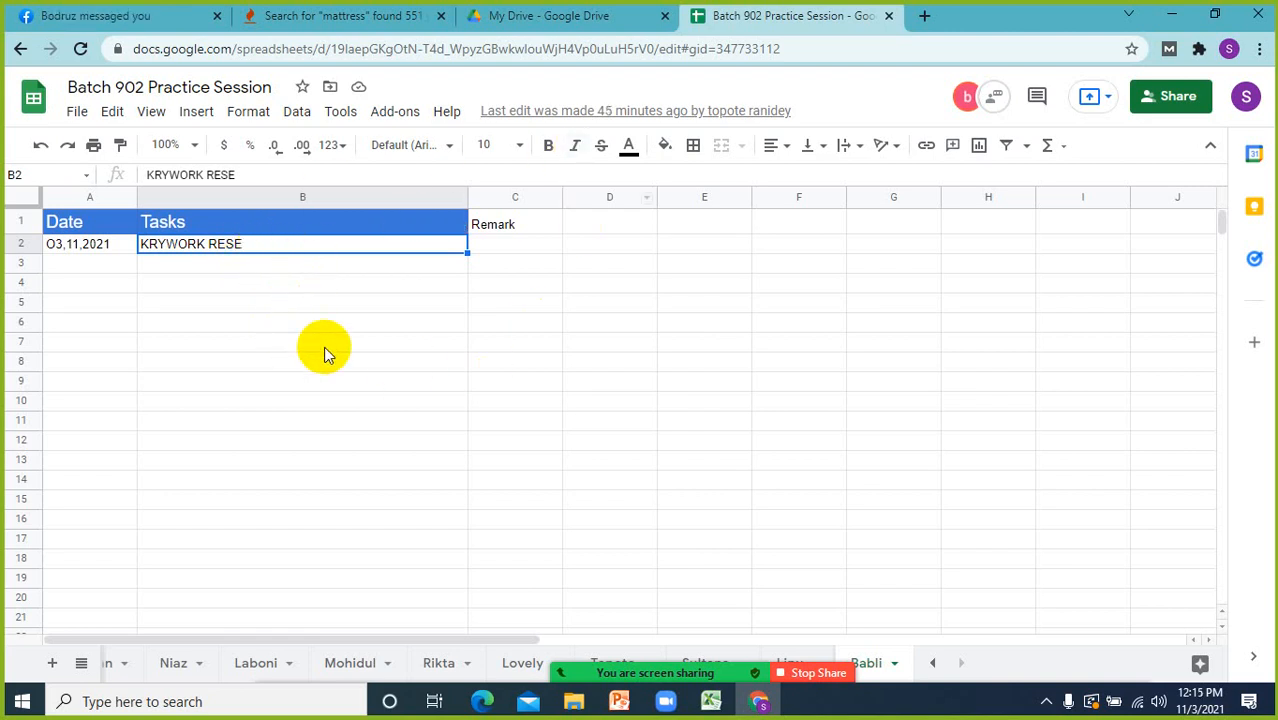
double_click(500, 246)
click(335, 290)
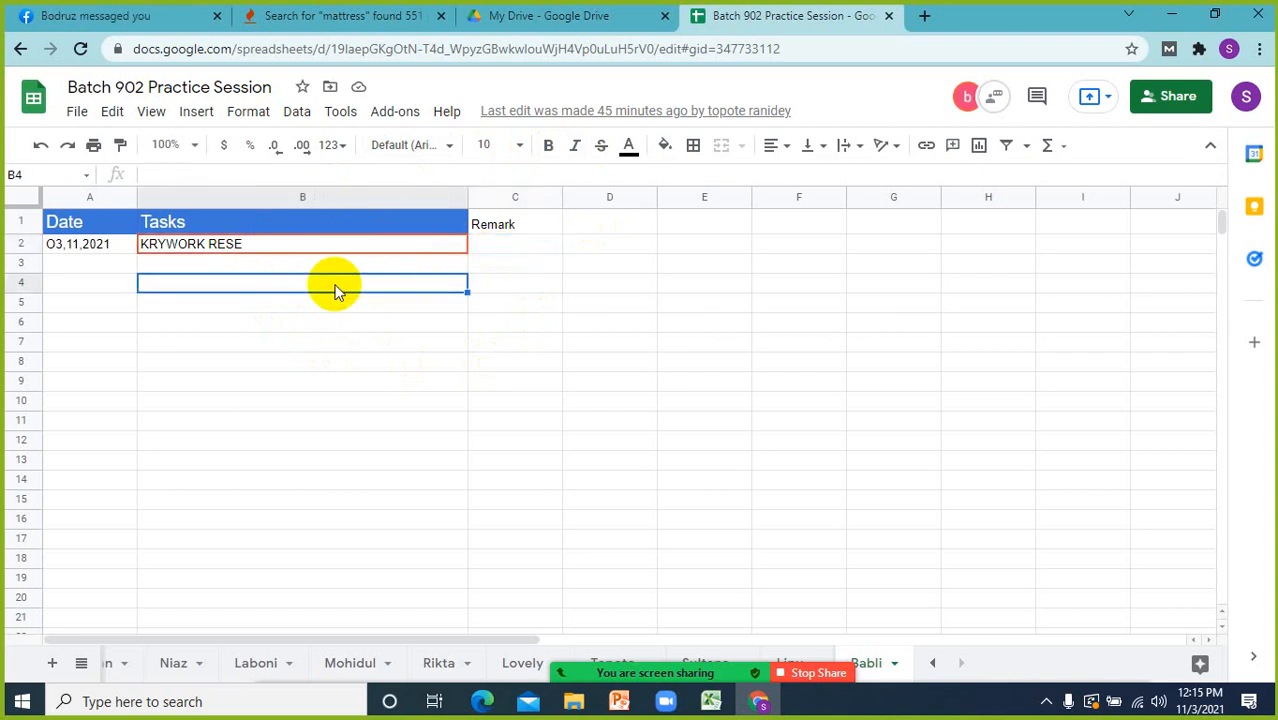
- Display the spreadsheet's editing commands, such as Undo and Redo, and dismiss them without choosing one
click(112, 116)
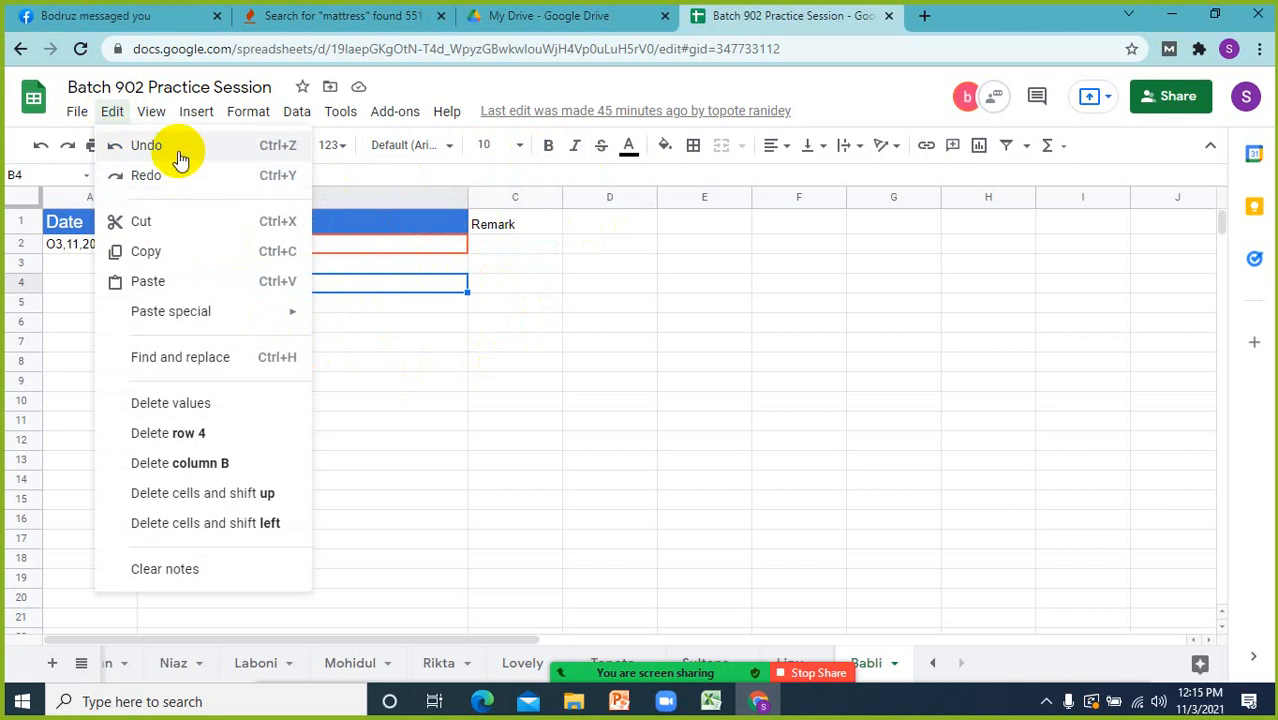
click(560, 358)
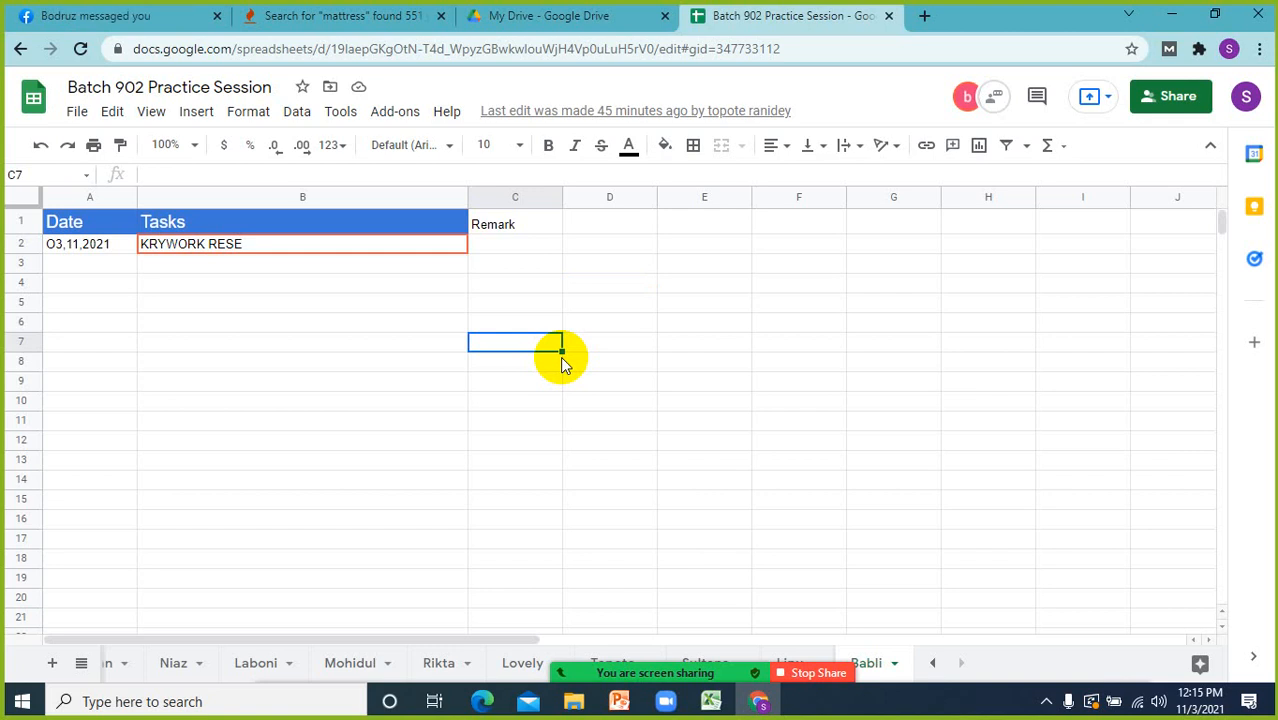
click(651, 312)
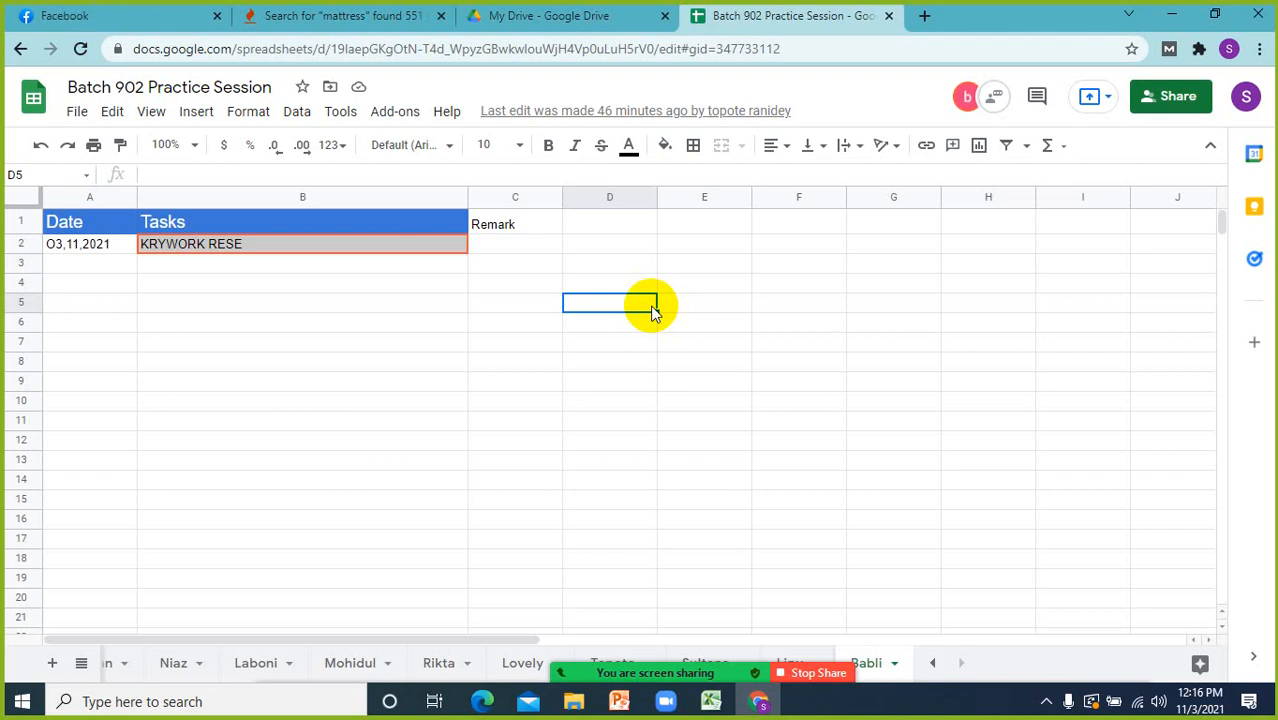
click(663, 345)
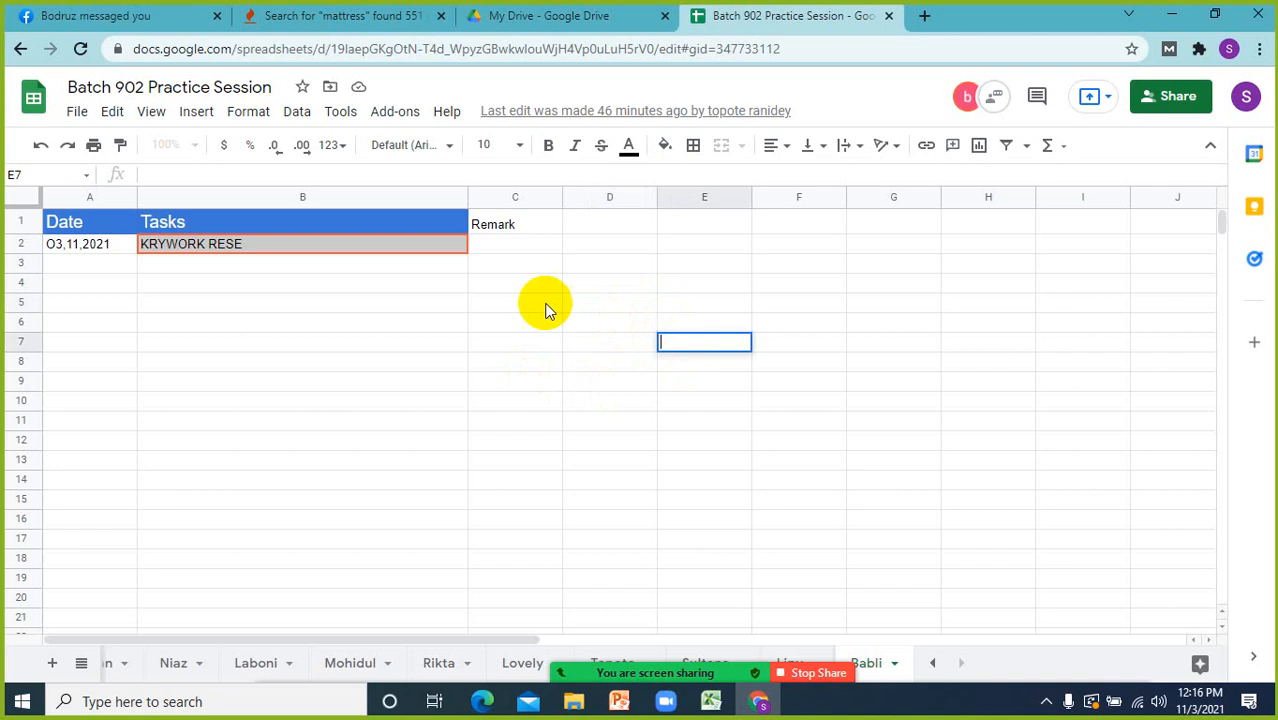
- Enter the sample text "sldkfjsldfkjslkdfj" in cell B4 of the student's sheet, under Tasks
click(380, 248)
click(265, 317)
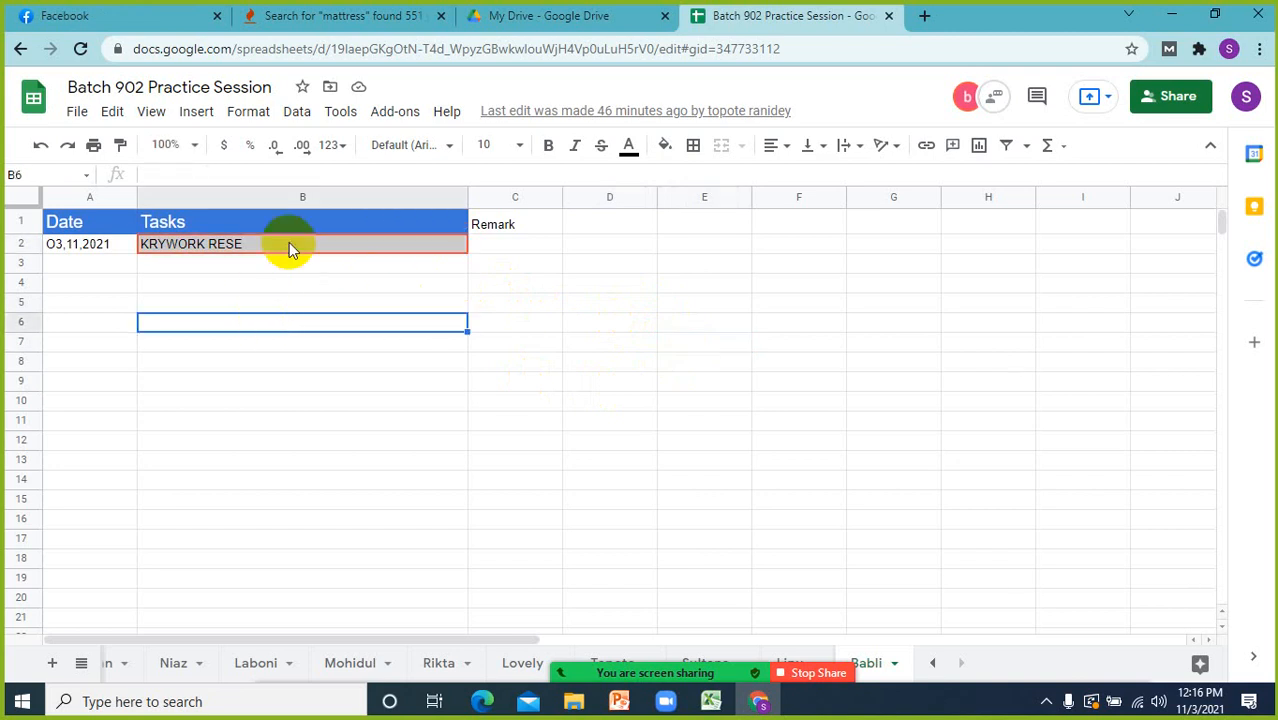
click(290, 246)
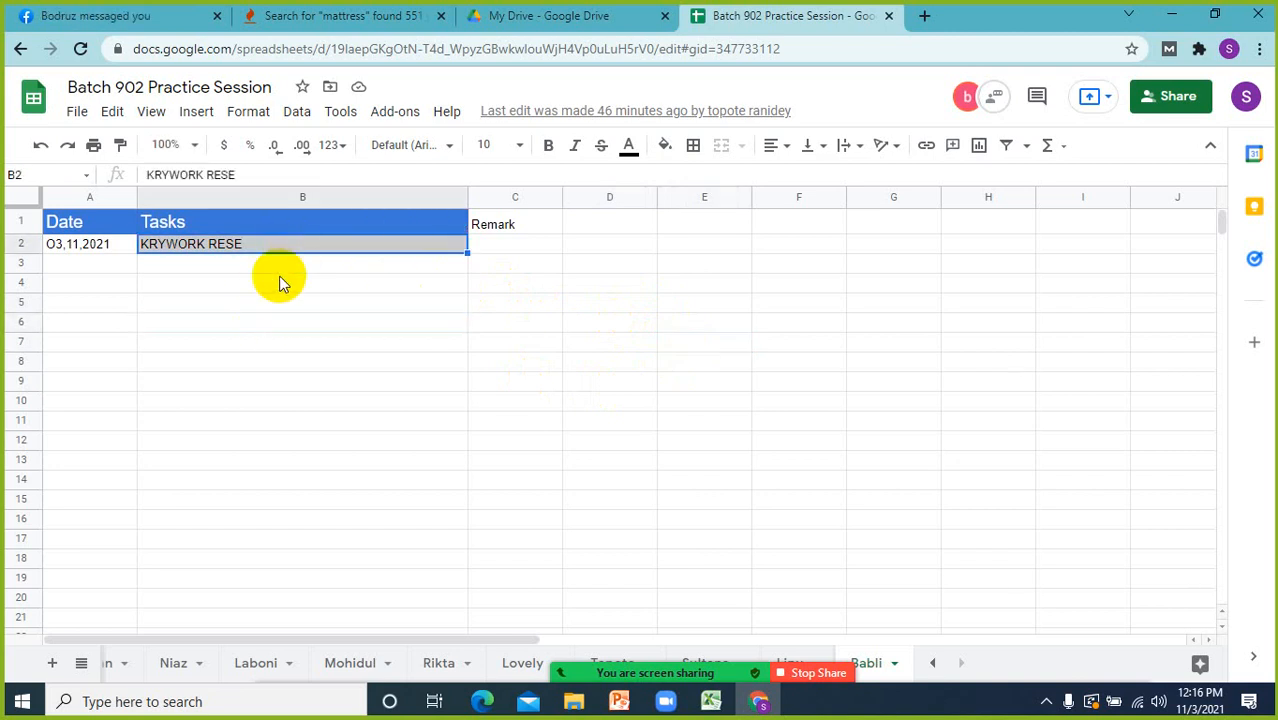
click(277, 278)
key(ctrl+c)
double_click(235, 285)
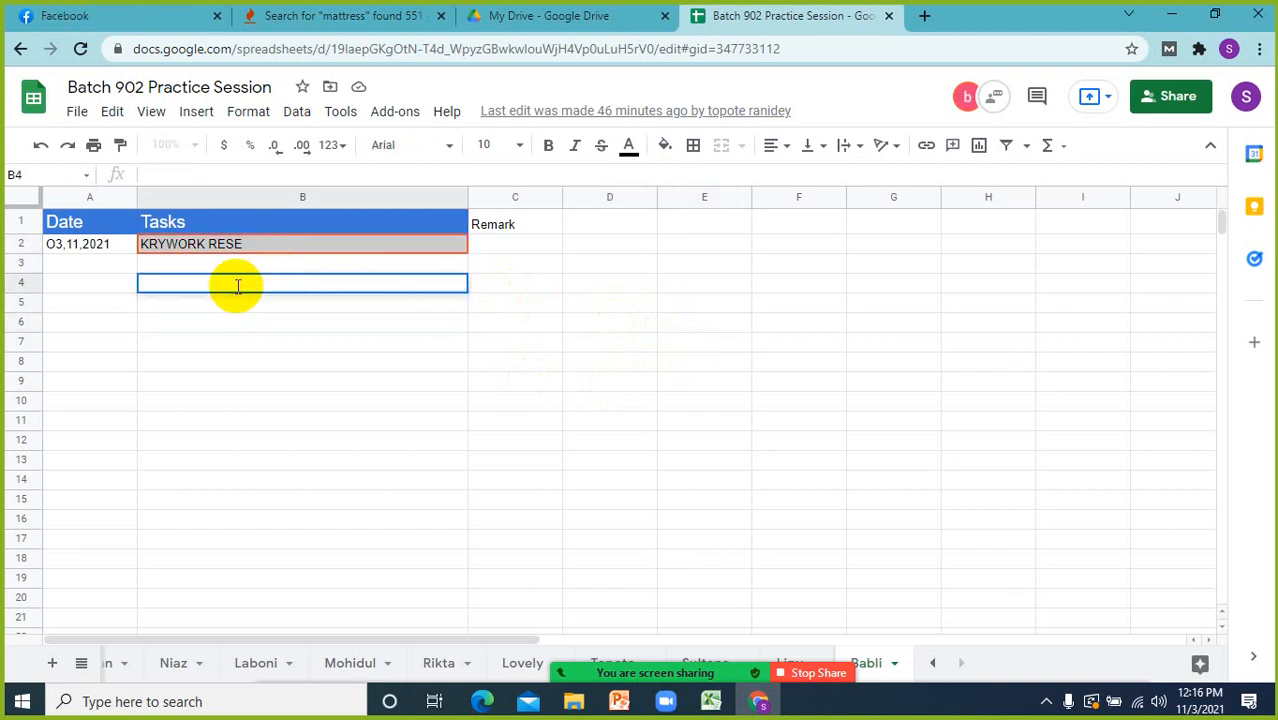
text(sldkfjsldfkjslkdfj)
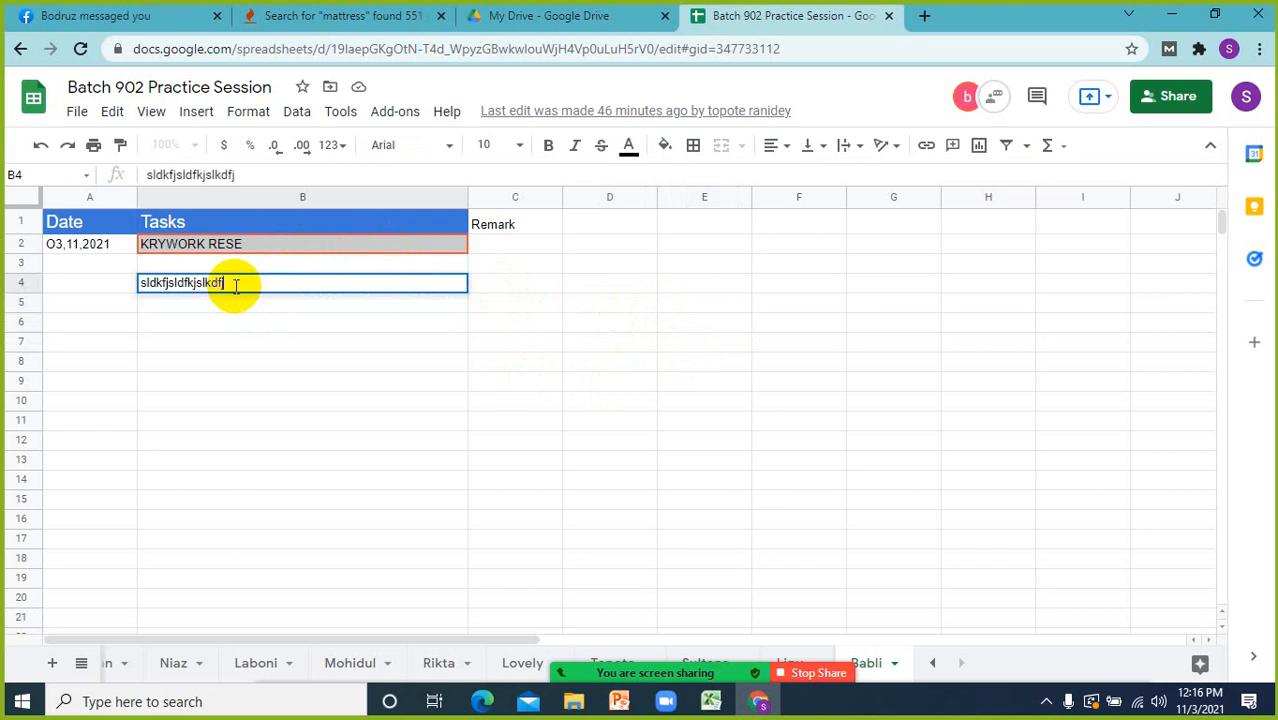
key(Return)
click(632, 403)
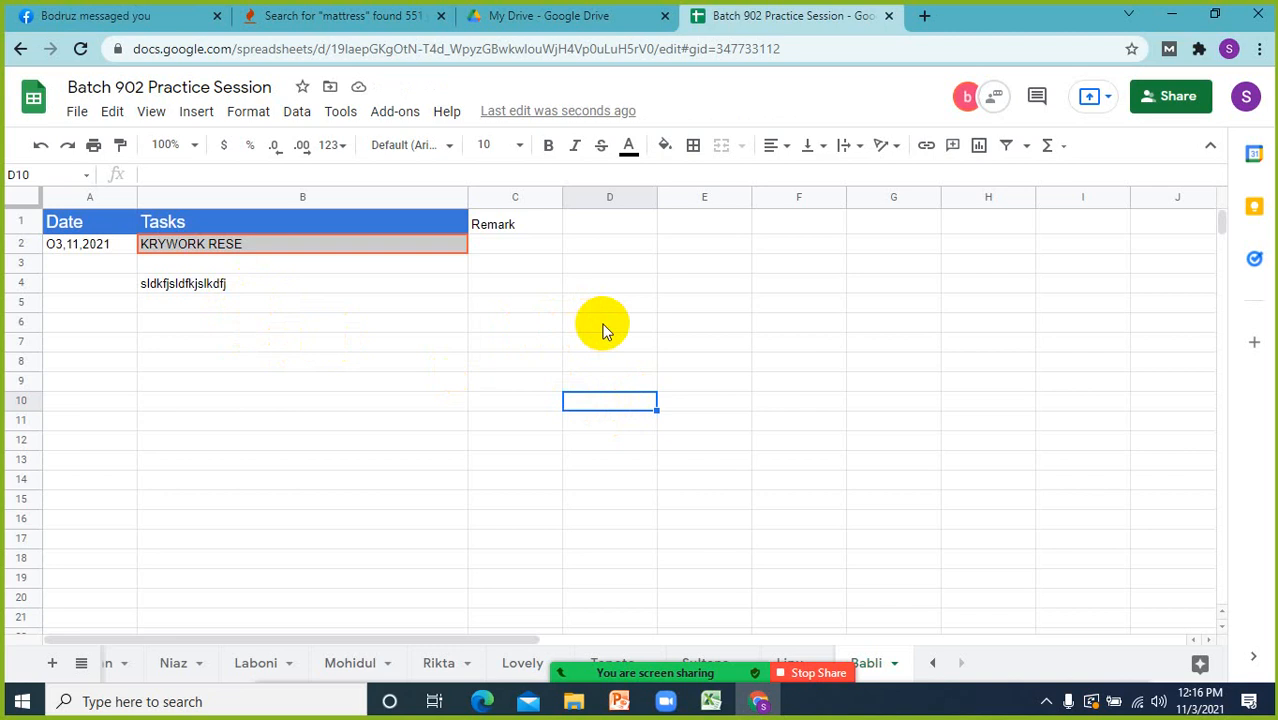
click(205, 304)
click(598, 302)
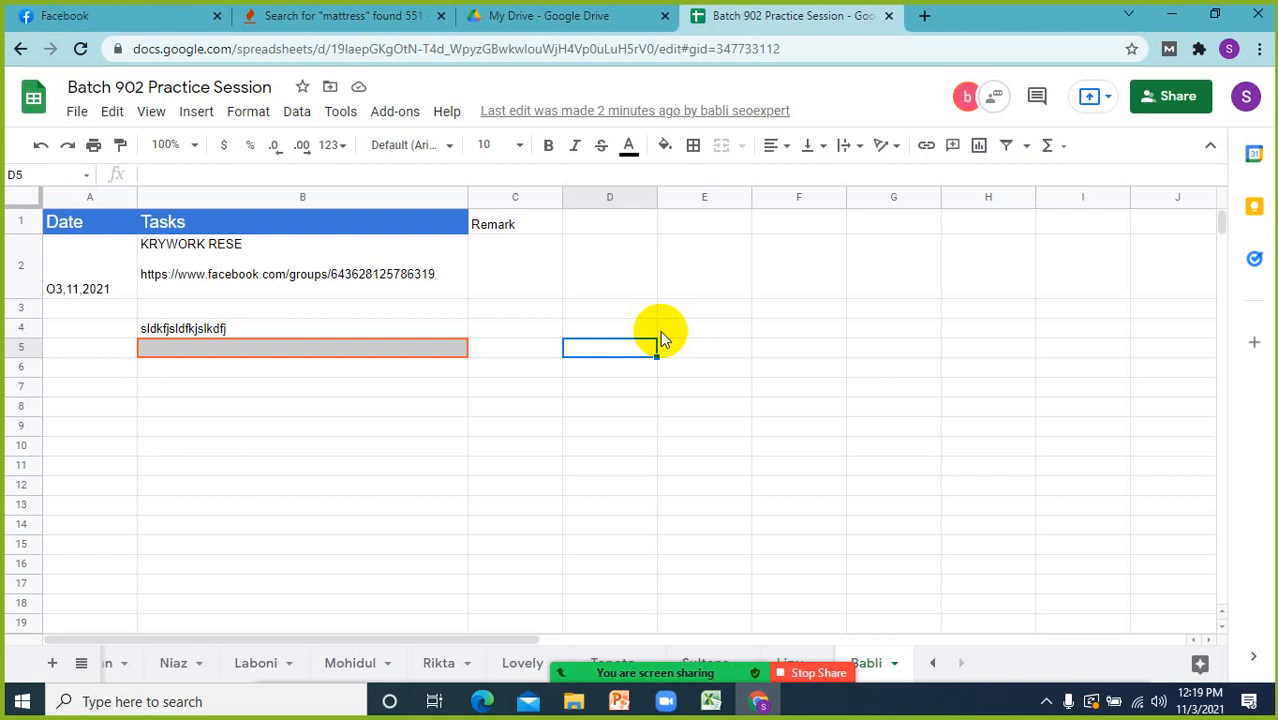
click(848, 306)
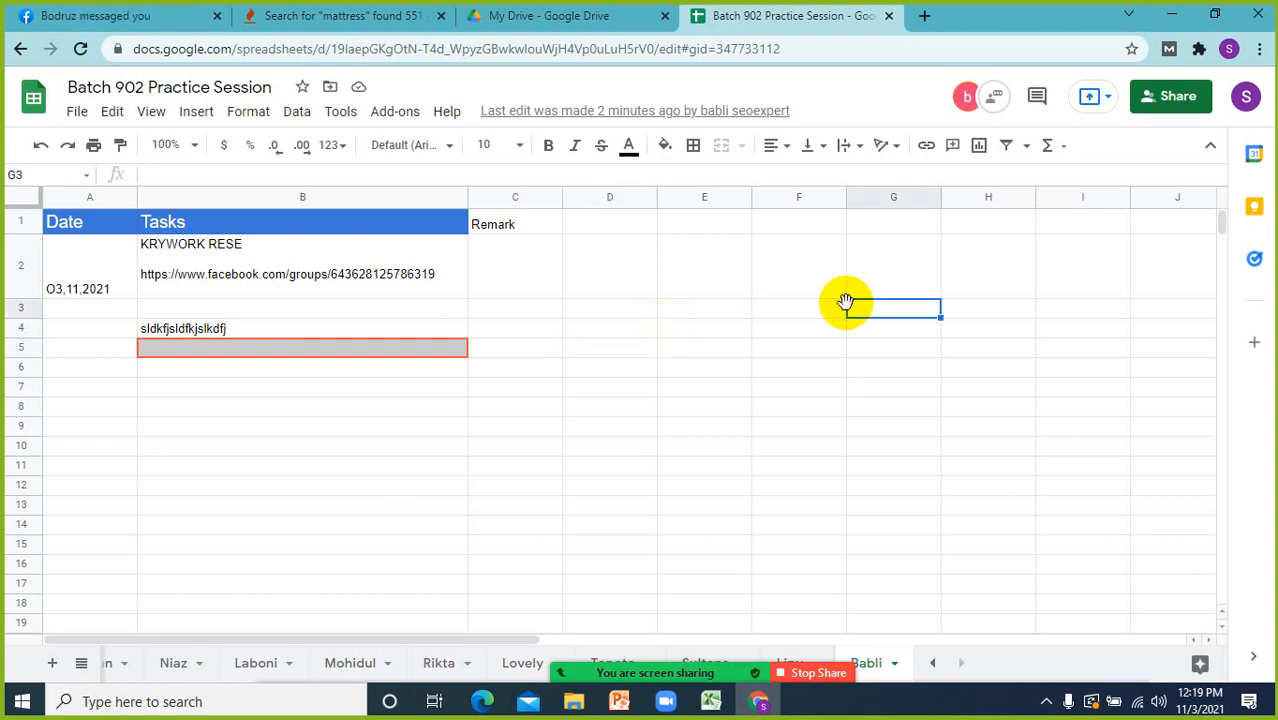
- Switch to the Mattress workbook in Excel, view its file information page, and return to the Keywords sheet
click(711, 702)
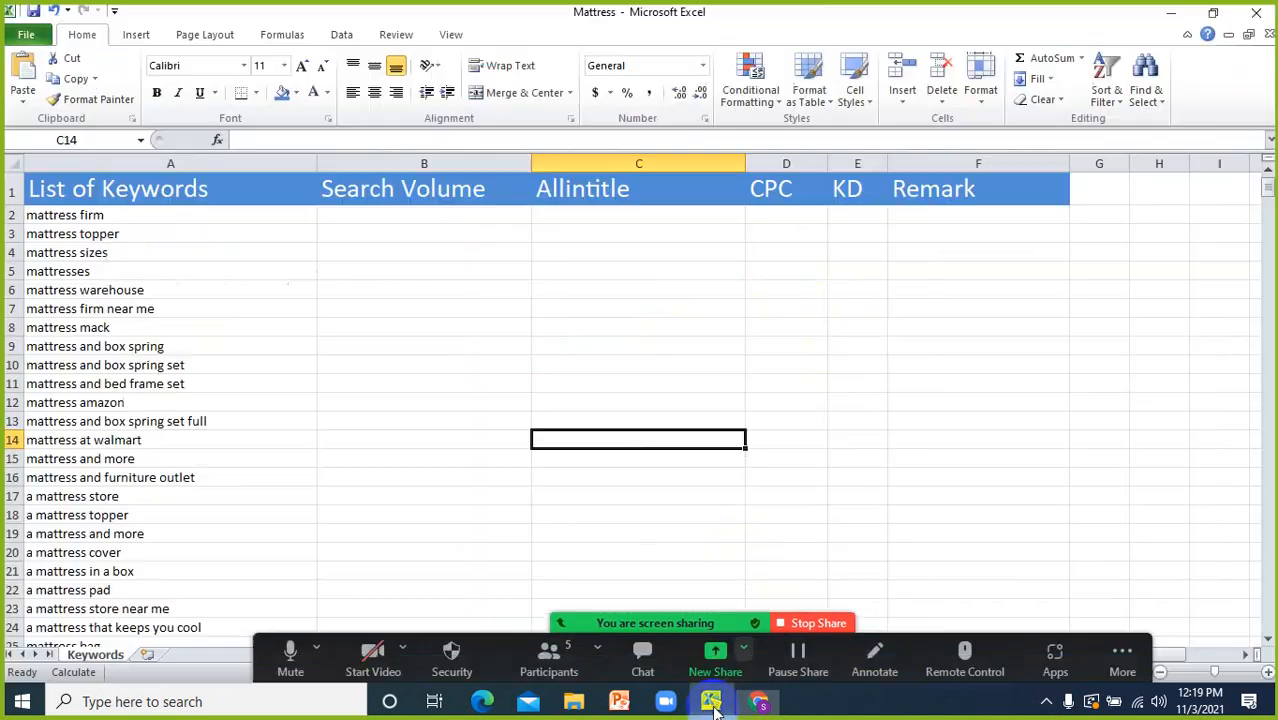
click(785, 343)
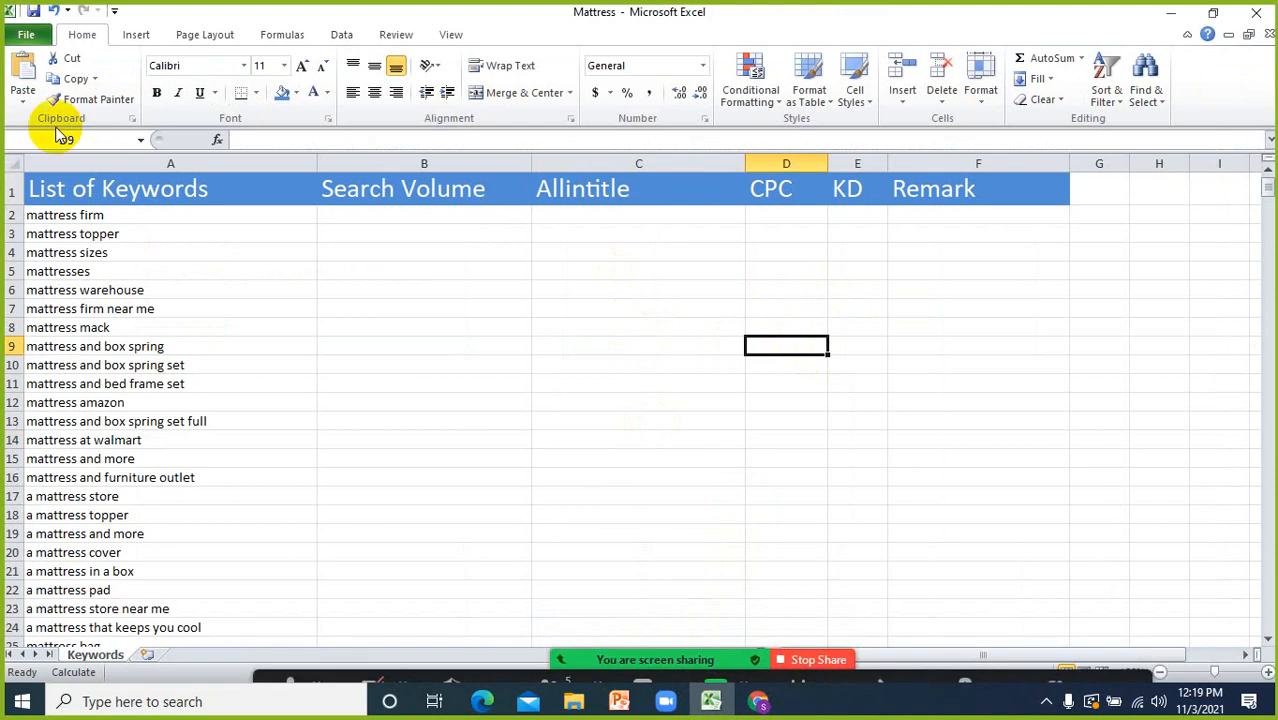
click(28, 35)
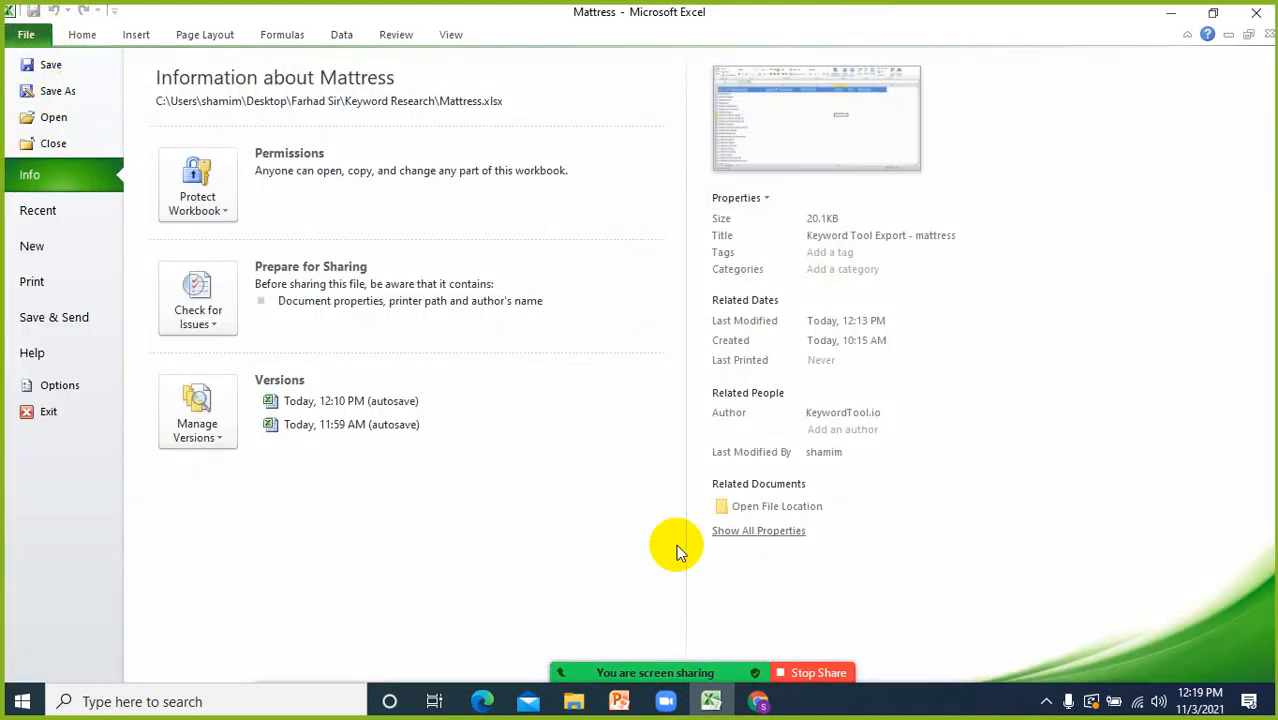
click(82, 34)
click(945, 327)
click(923, 275)
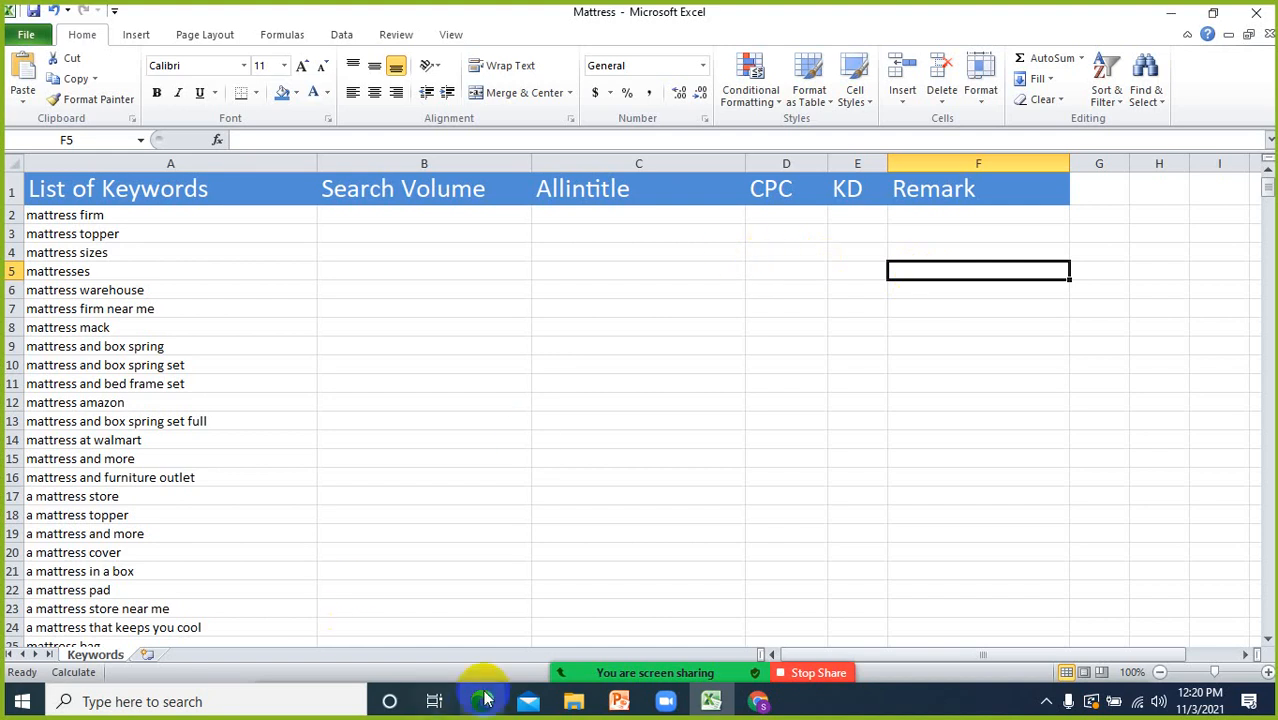
- Display the list of participants in the Zoom meeting
mouse_move(592, 676)
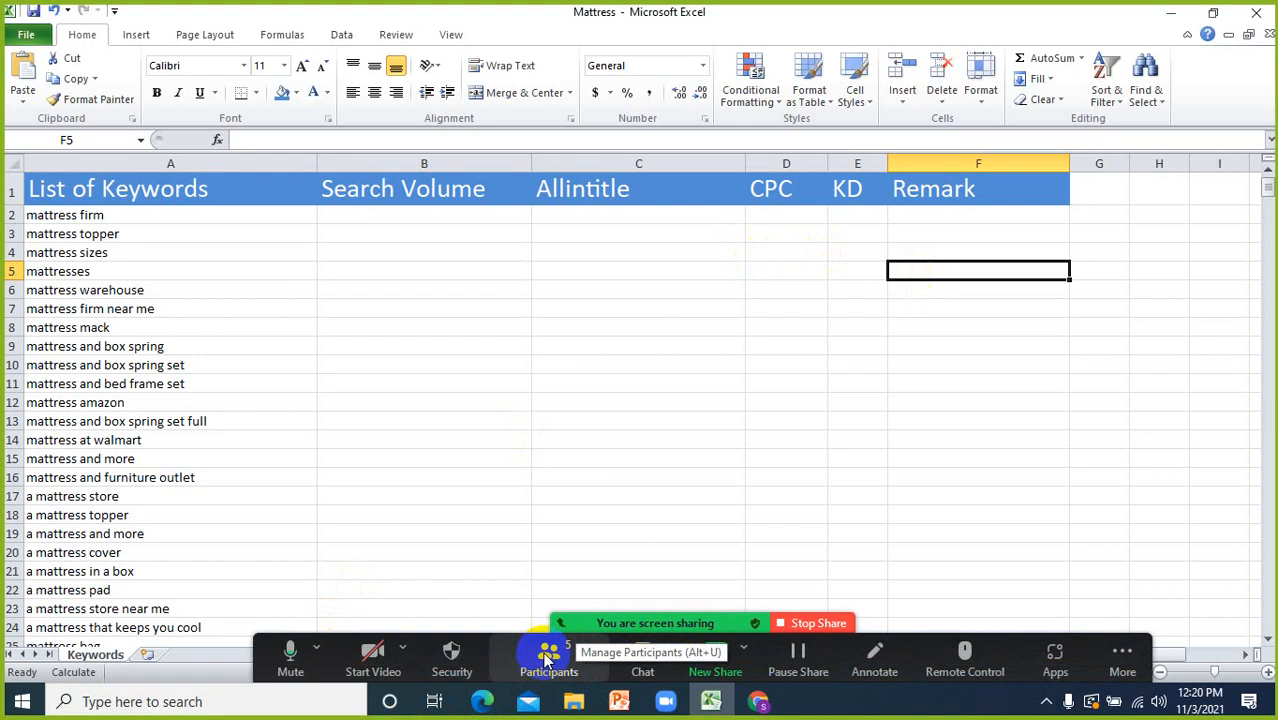
click(545, 655)
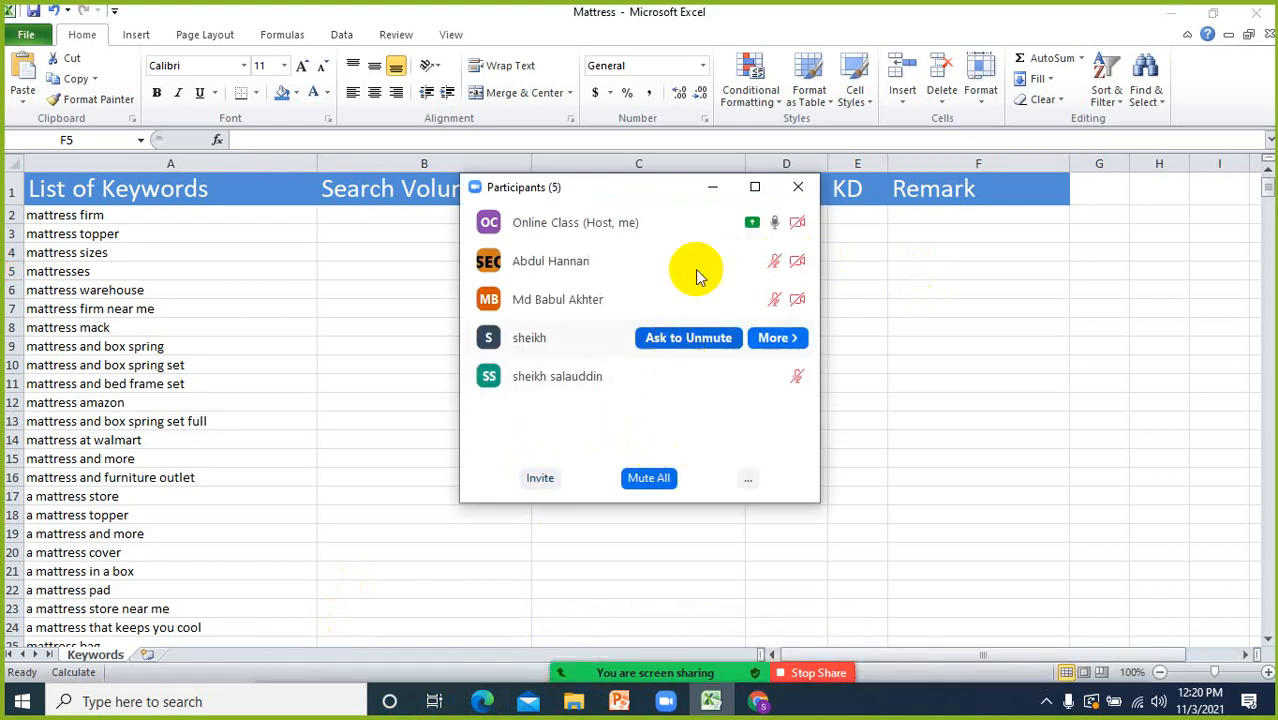
mouse_move(512, 330)
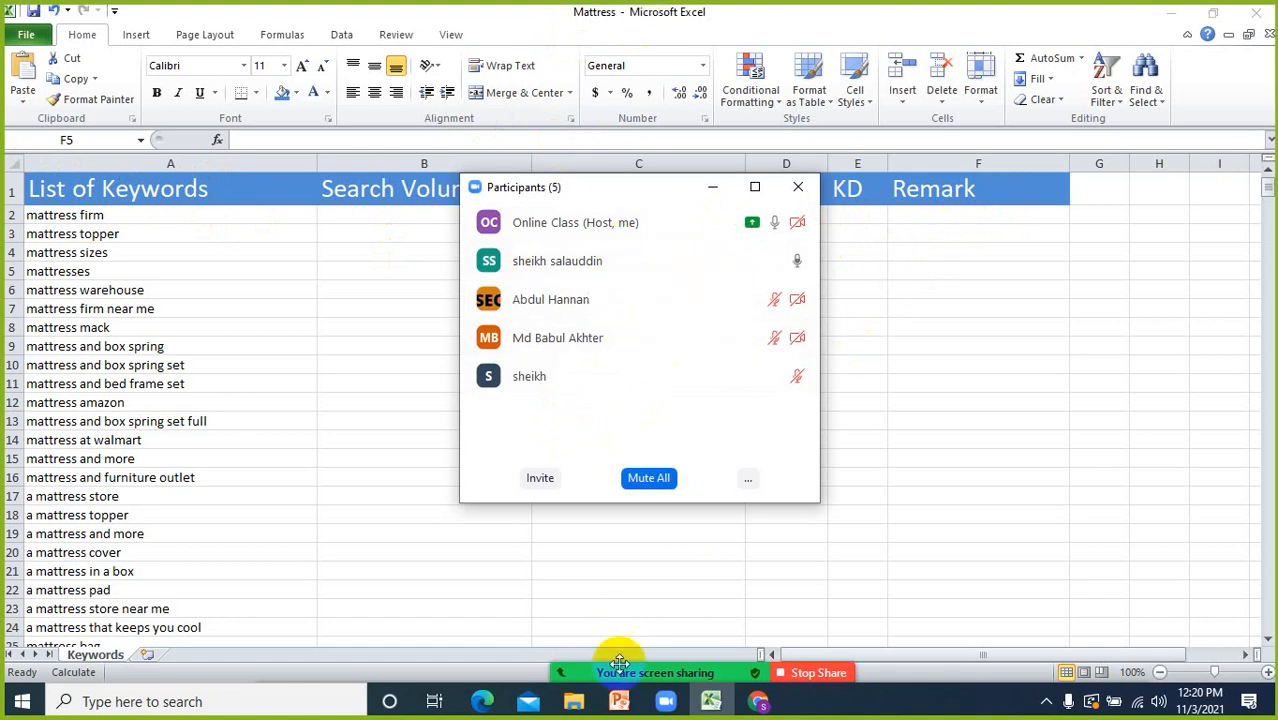
- Switch to Chrome, open a new tab, and enter "yard" in the address bar without running the search
click(762, 703)
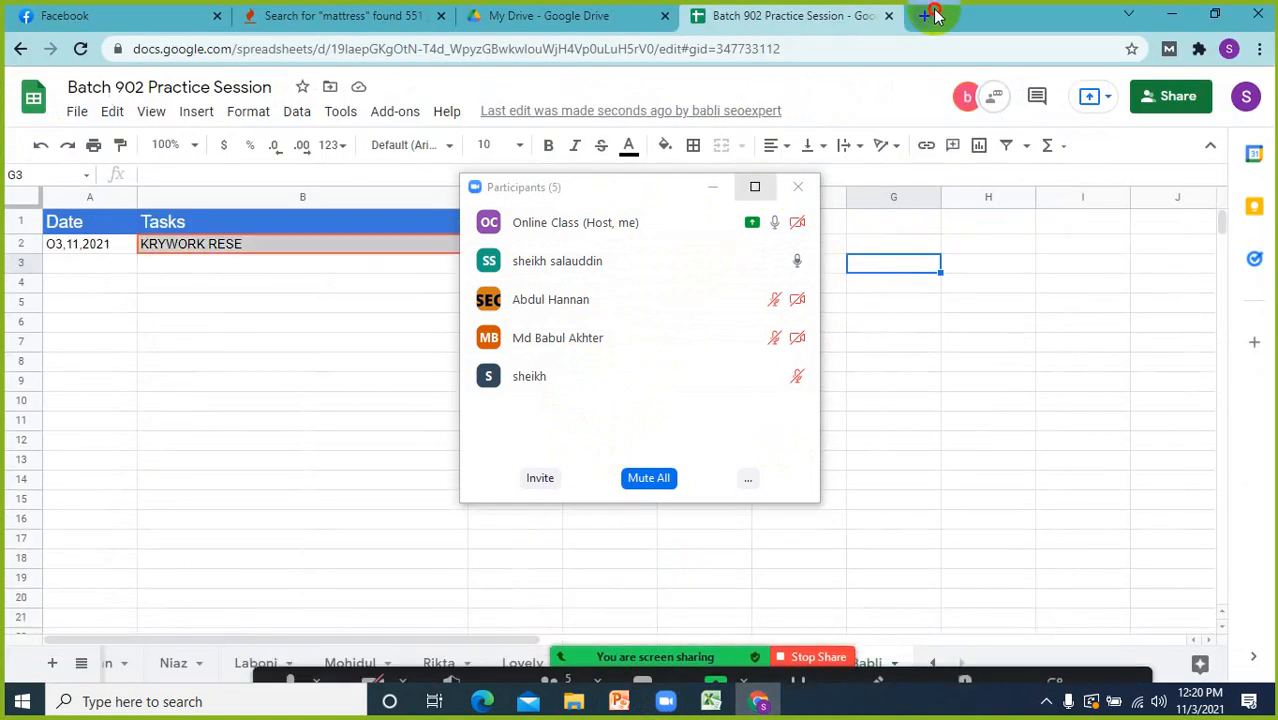
click(925, 15)
text(yard)
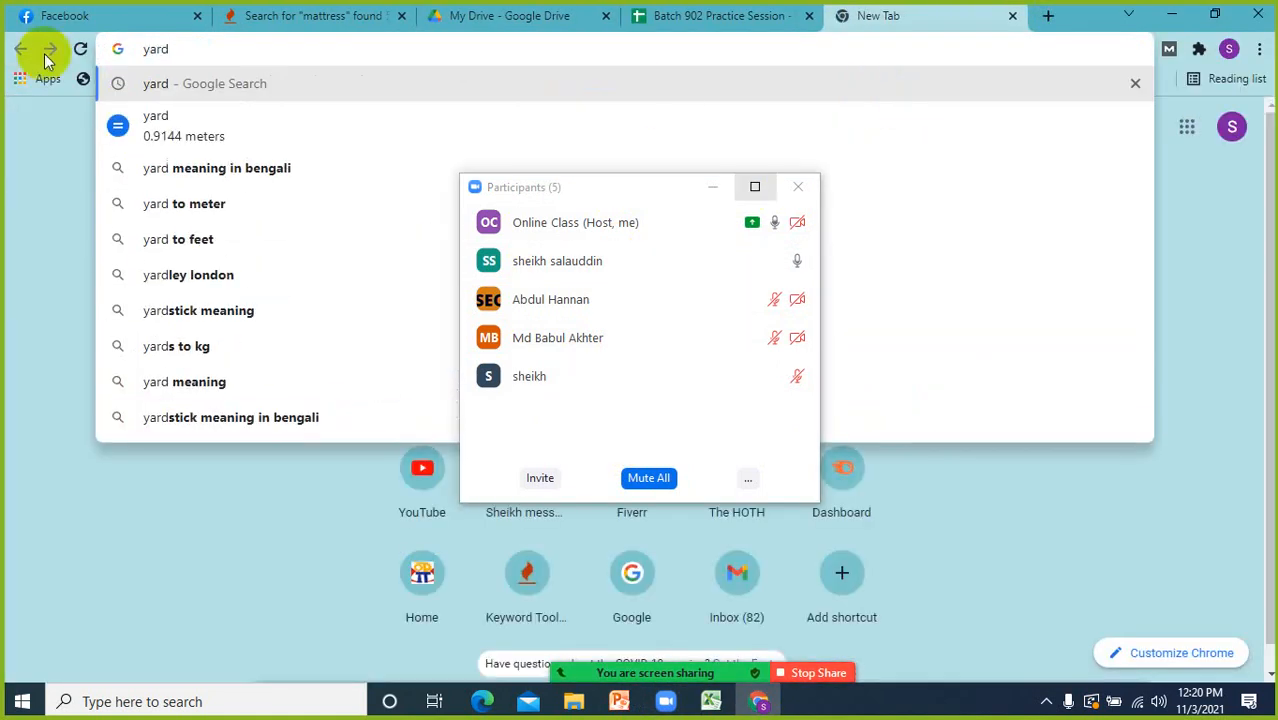
drag(194, 54, 100, 53)
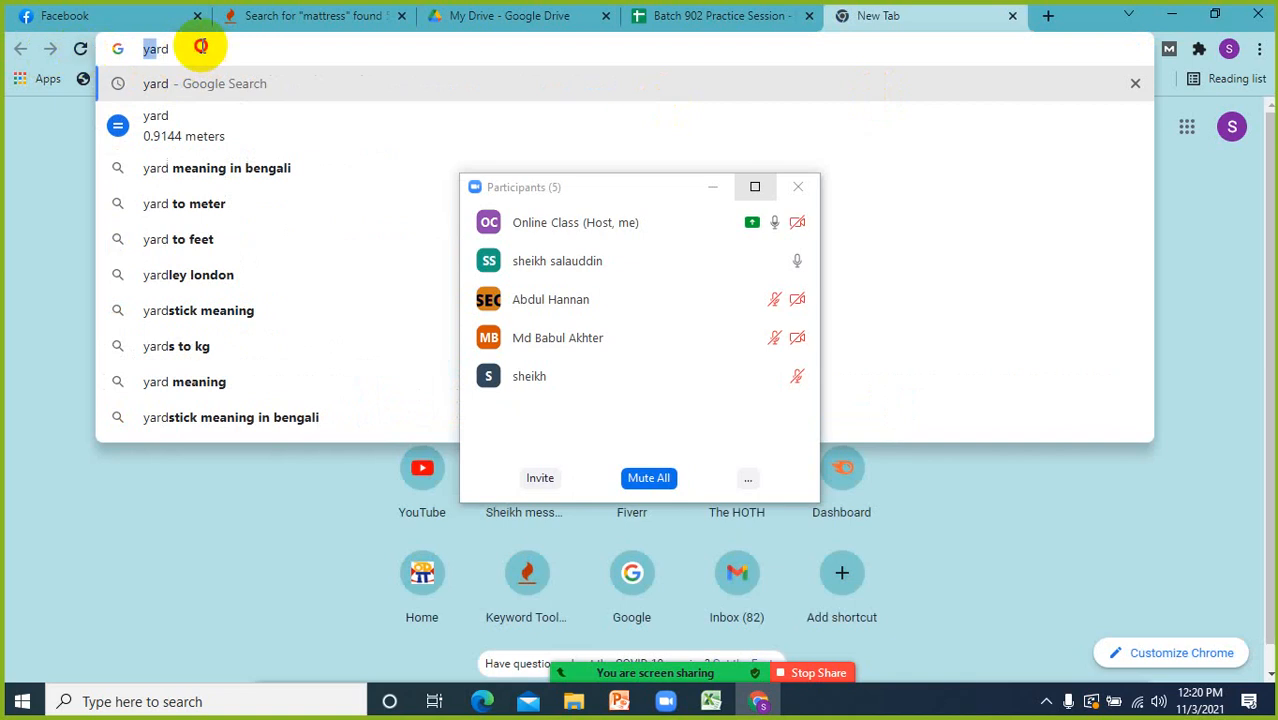
click(199, 47)
drag(188, 48, 85, 50)
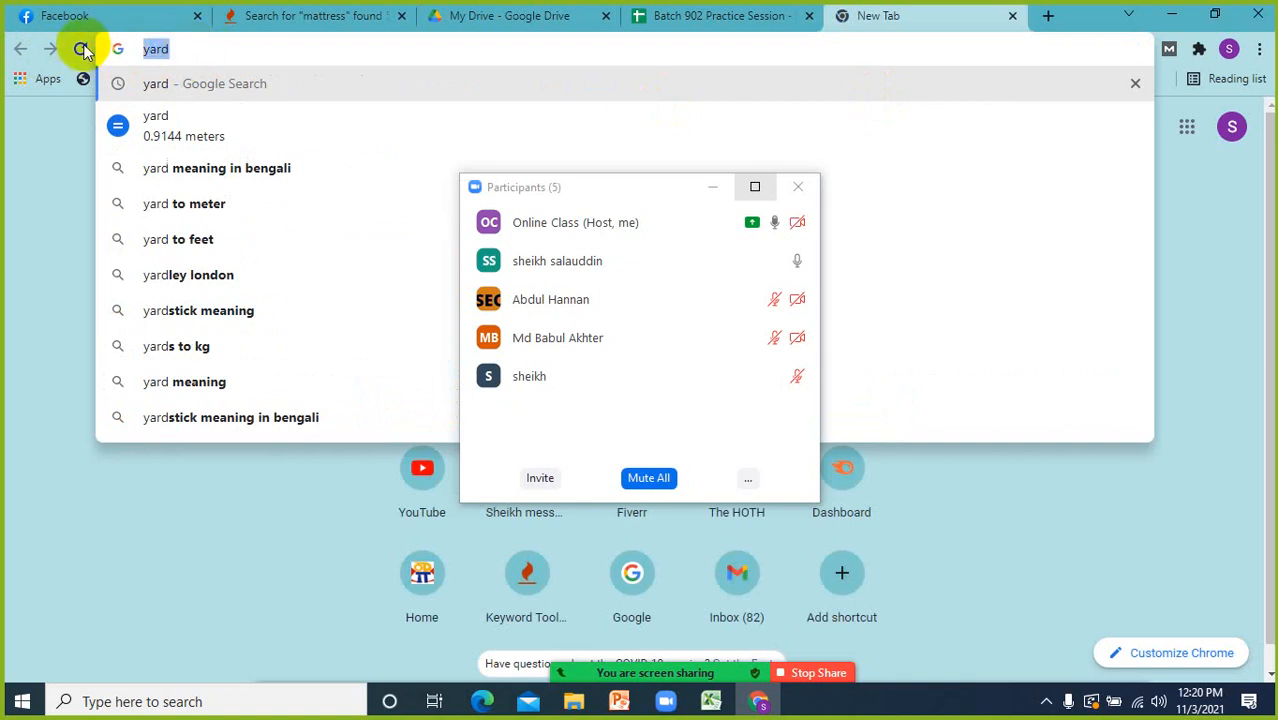
click(197, 55)
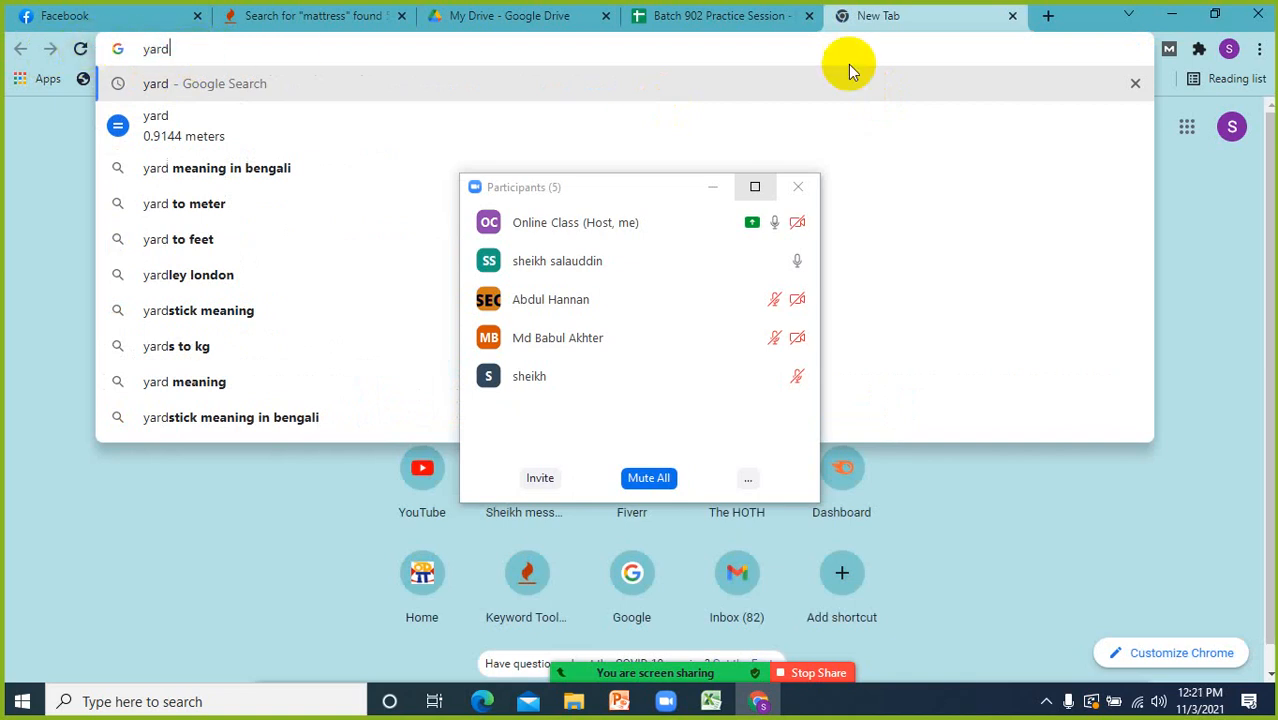
- Switch back to the Mattress workbook in Excel and minimize the Zoom participants window
click(712, 702)
click(712, 187)
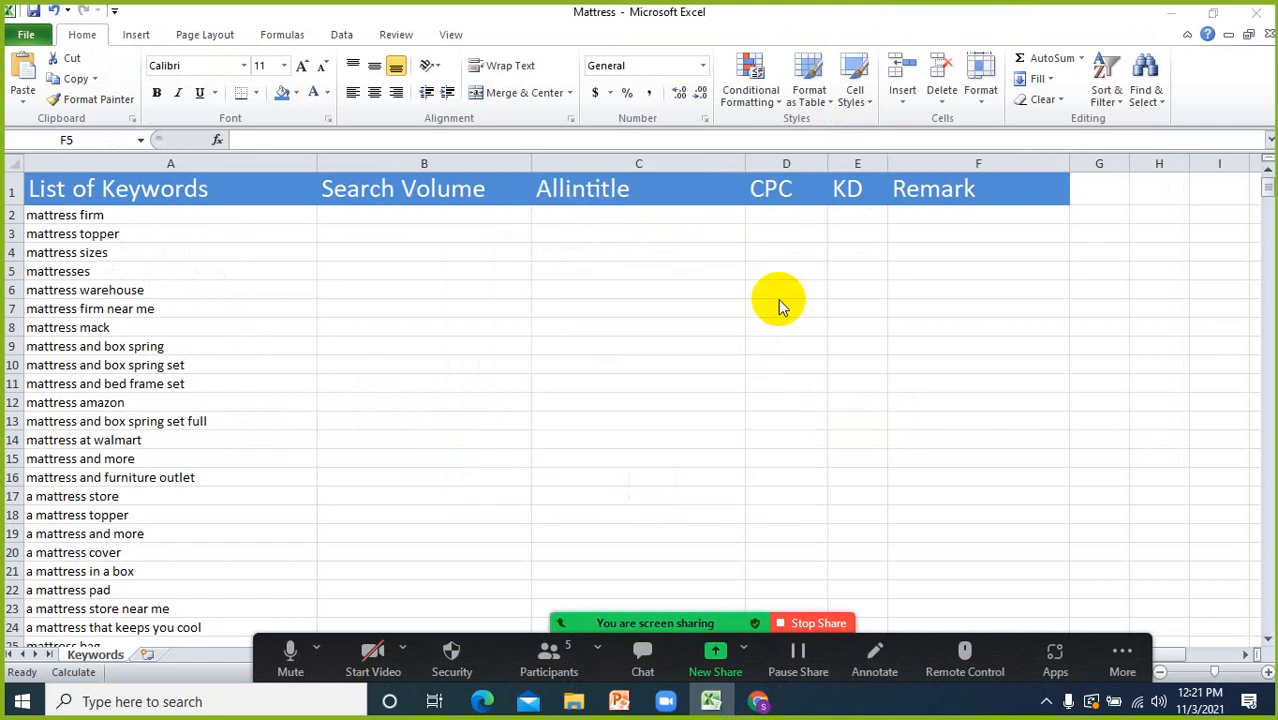
click(753, 252)
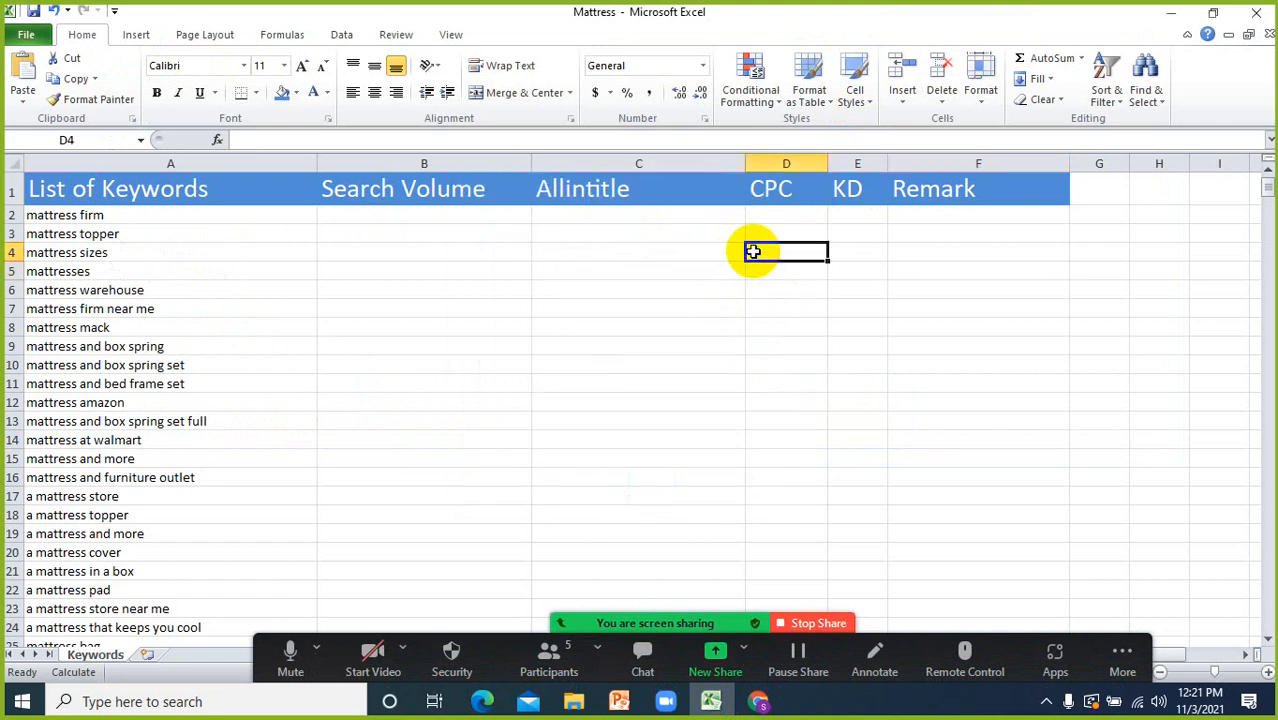
click(715, 297)
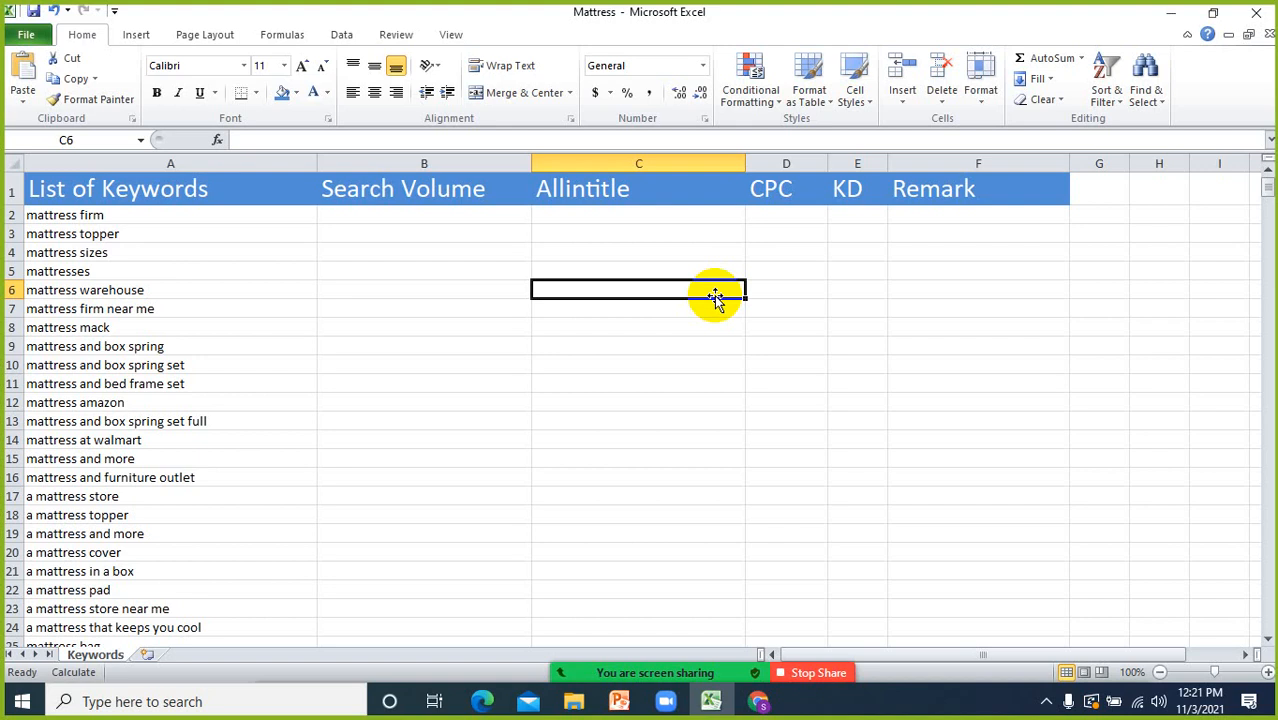
click(657, 221)
click(642, 284)
click(603, 232)
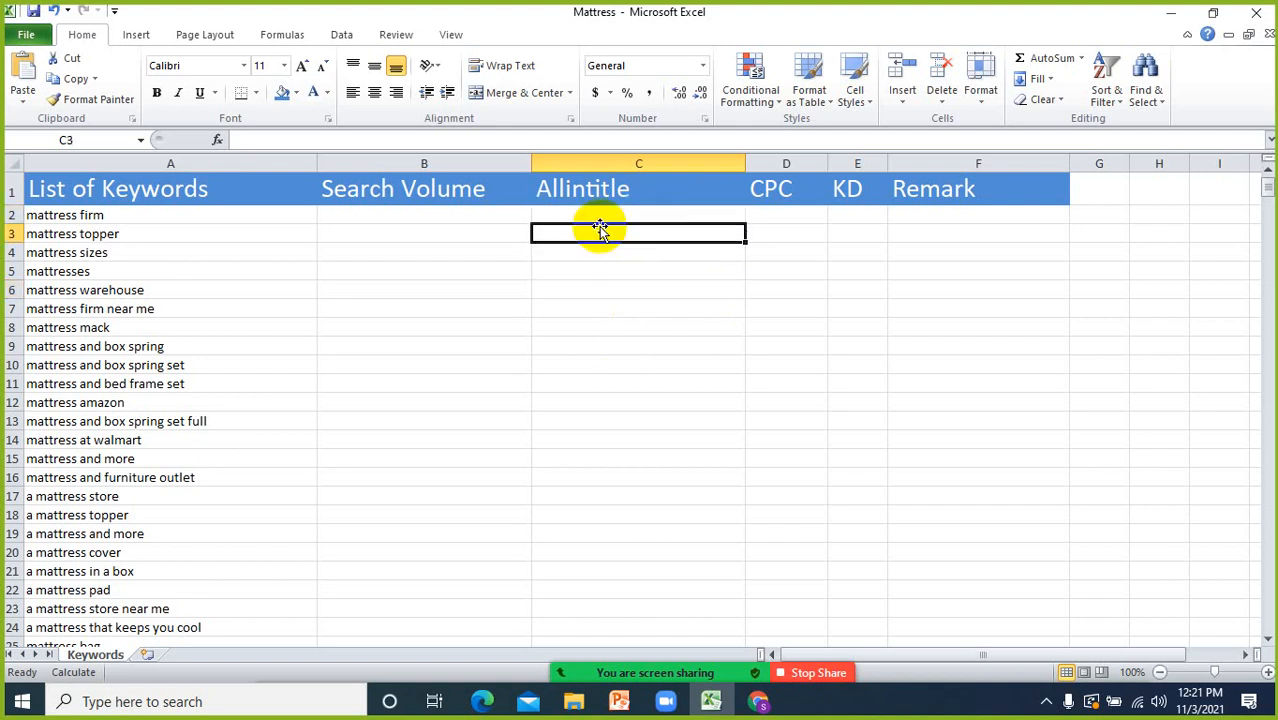
click(609, 253)
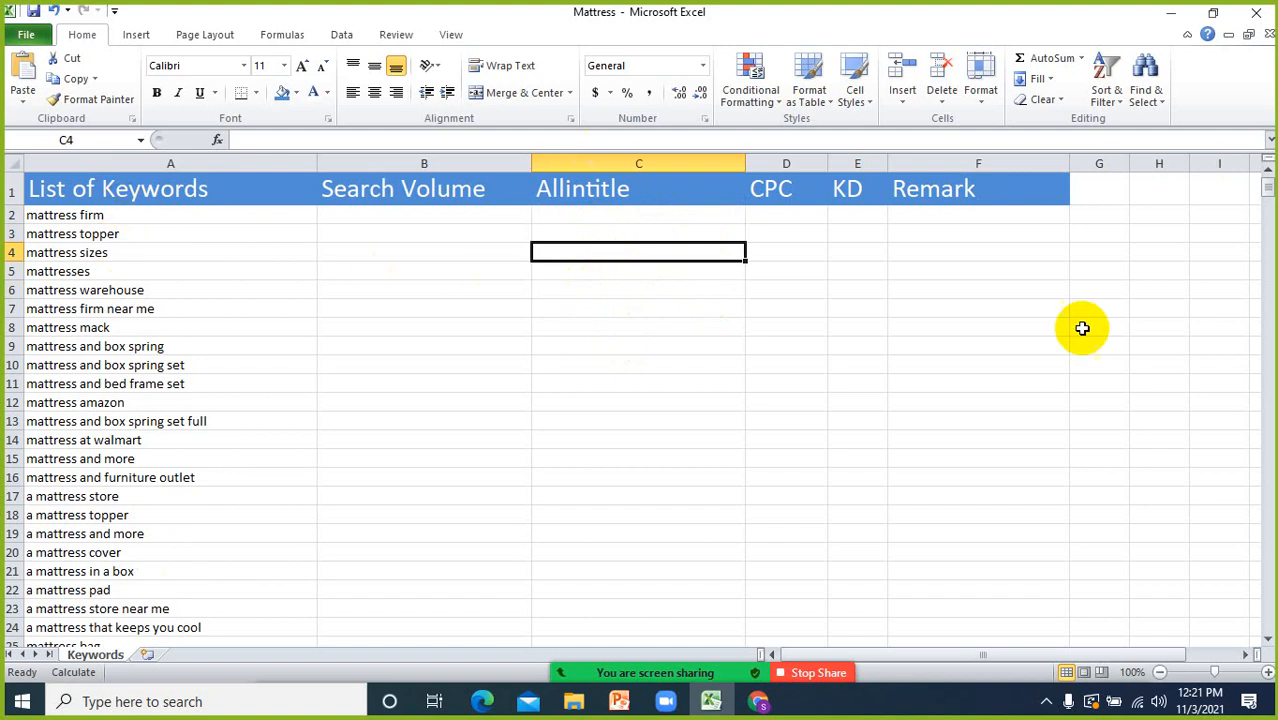
click(852, 230)
click(865, 286)
click(941, 251)
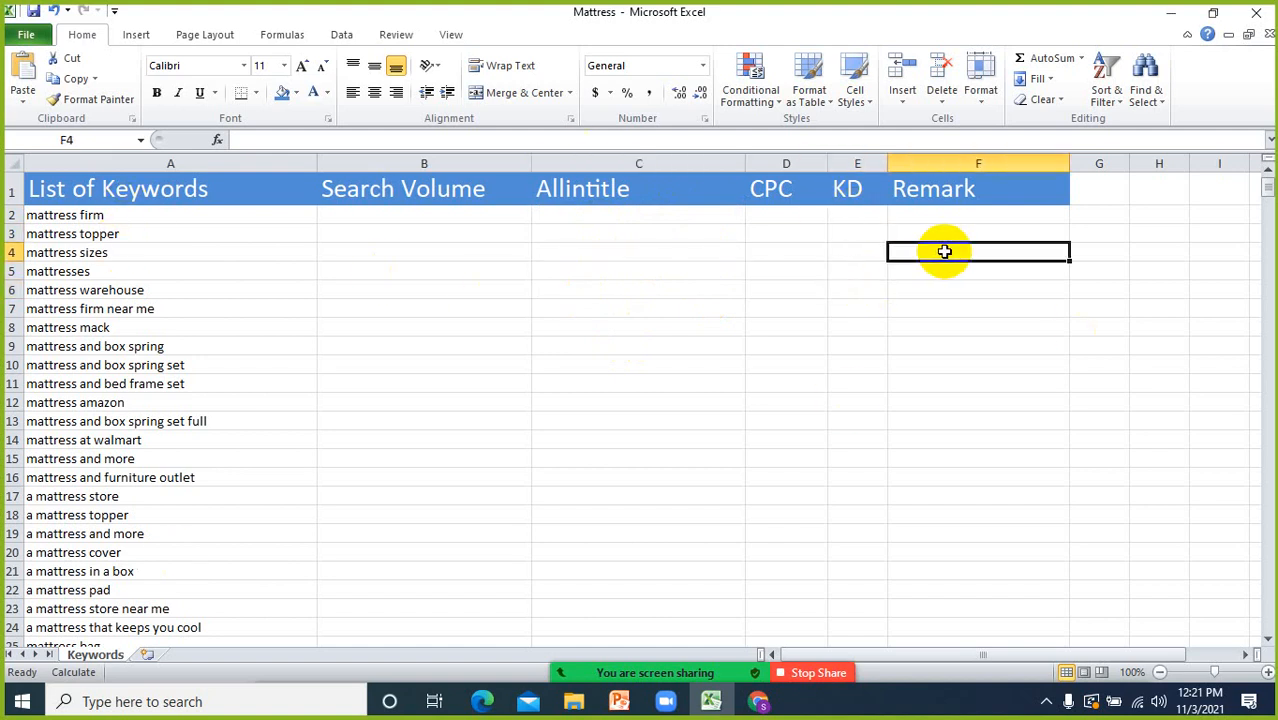
click(786, 254)
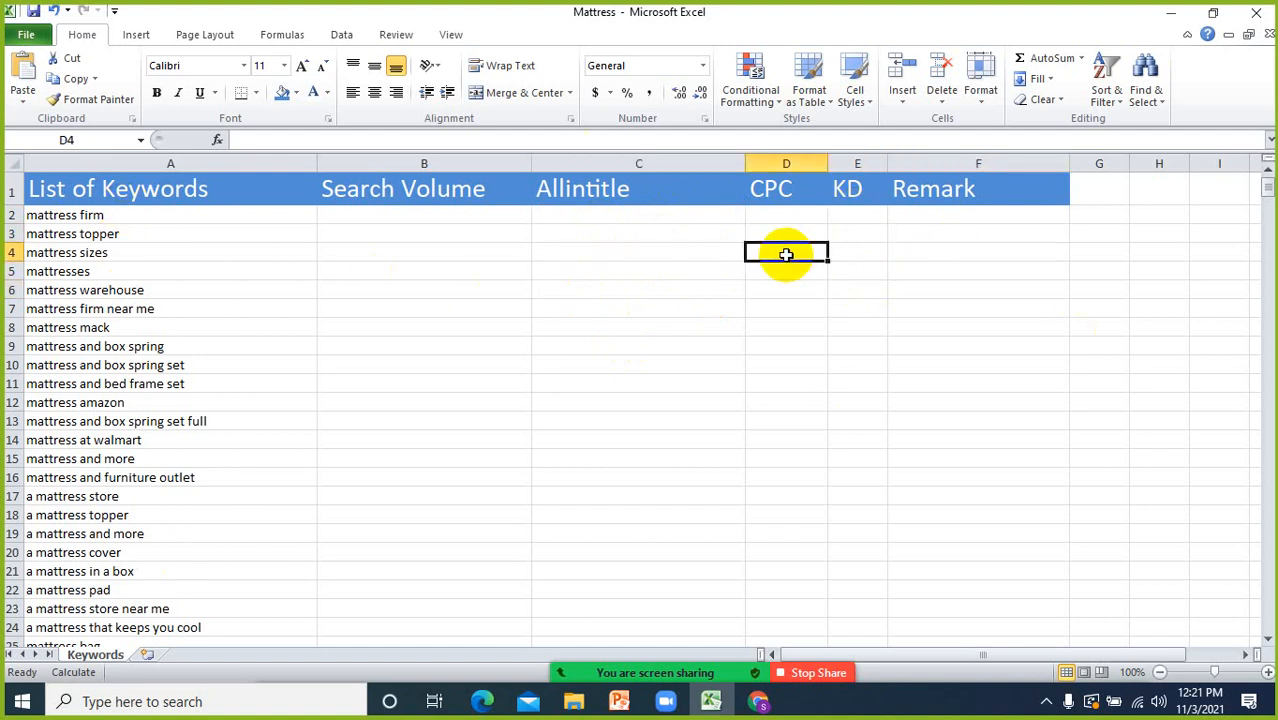
click(737, 305)
click(796, 273)
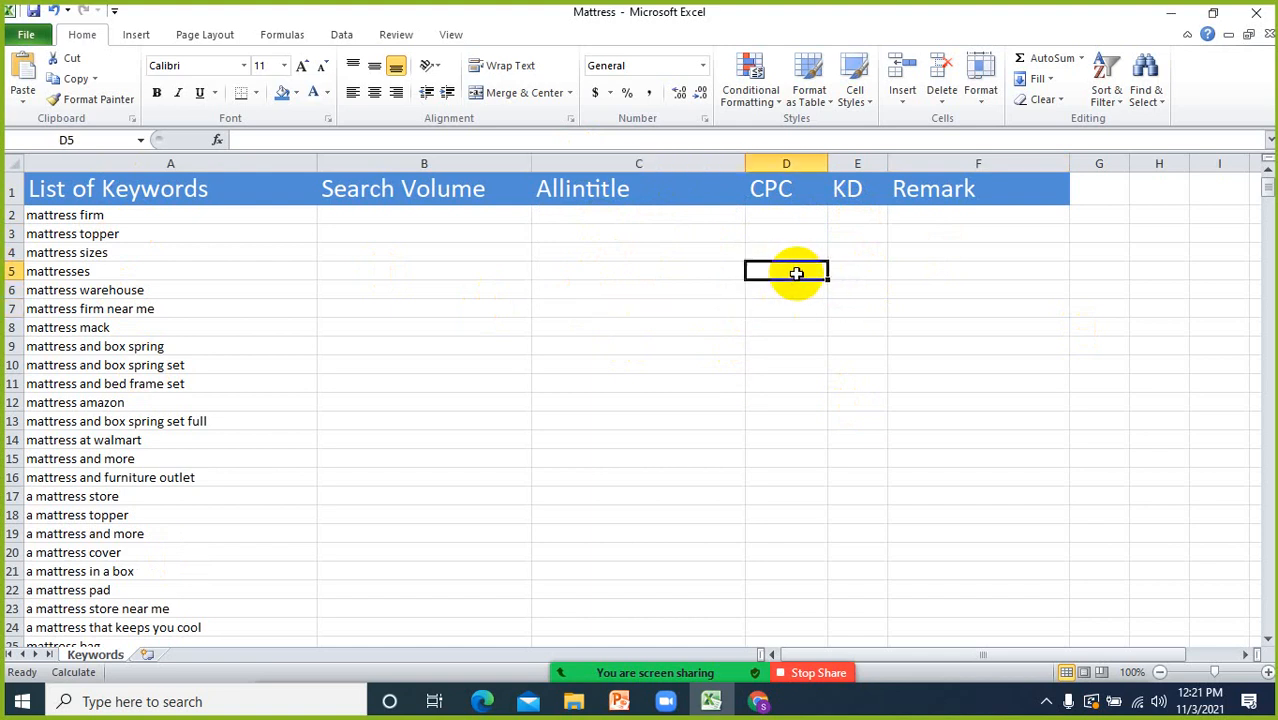
click(790, 292)
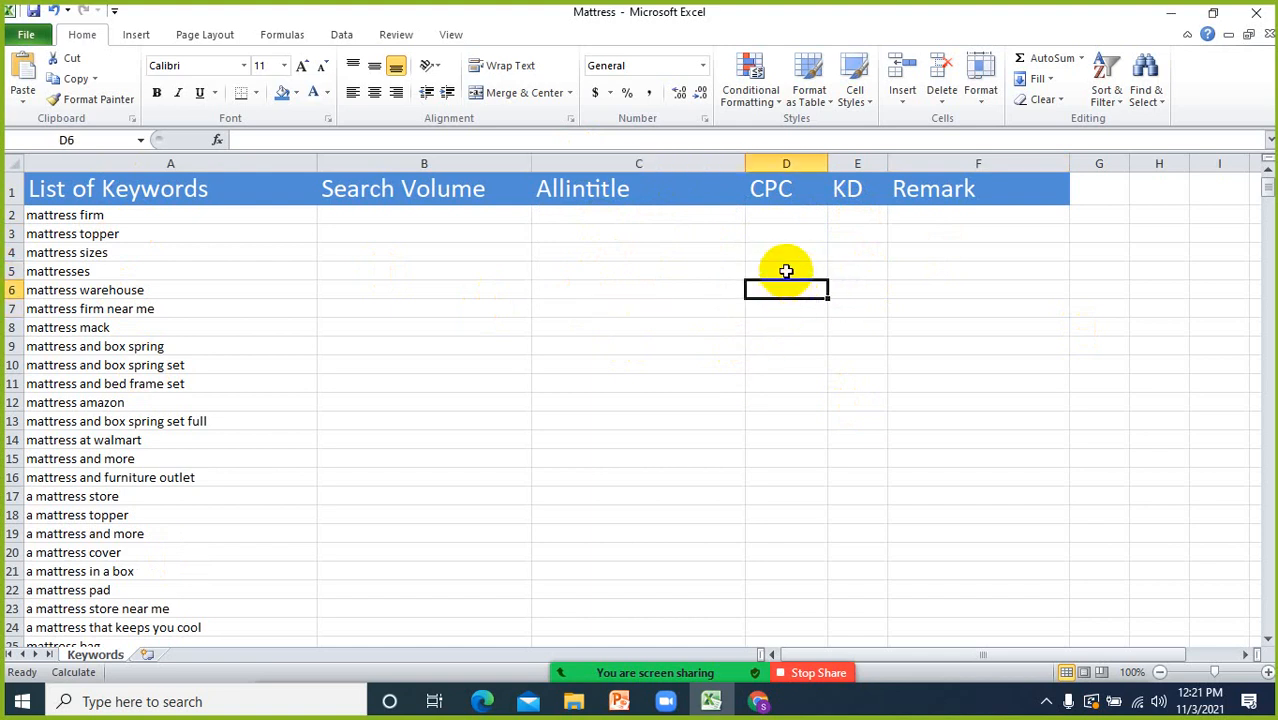
click(786, 271)
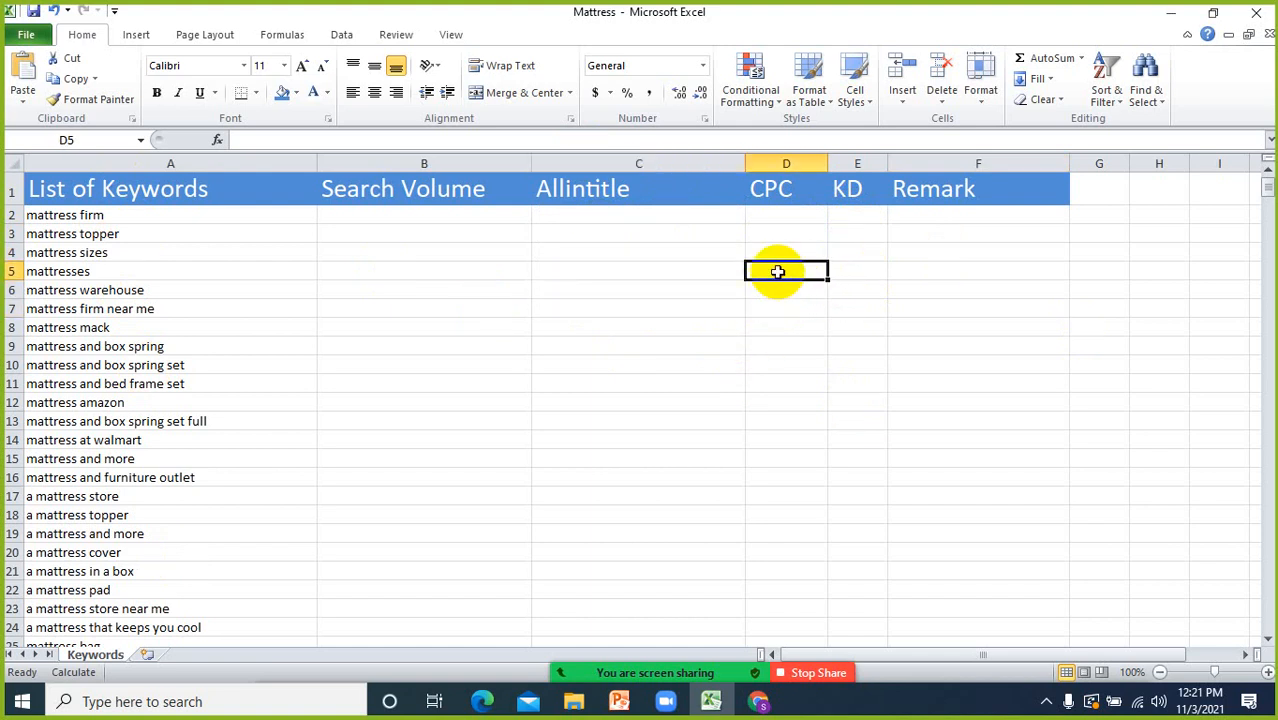
click(778, 290)
click(780, 269)
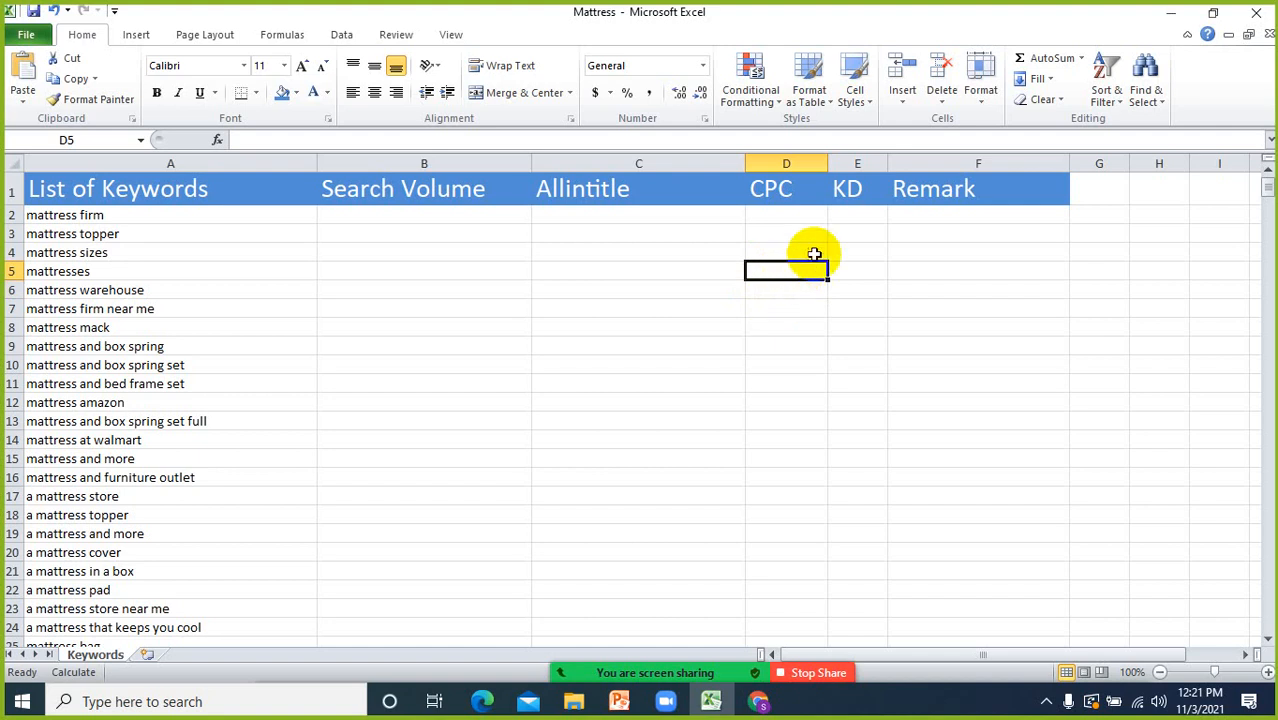
click(816, 252)
click(859, 256)
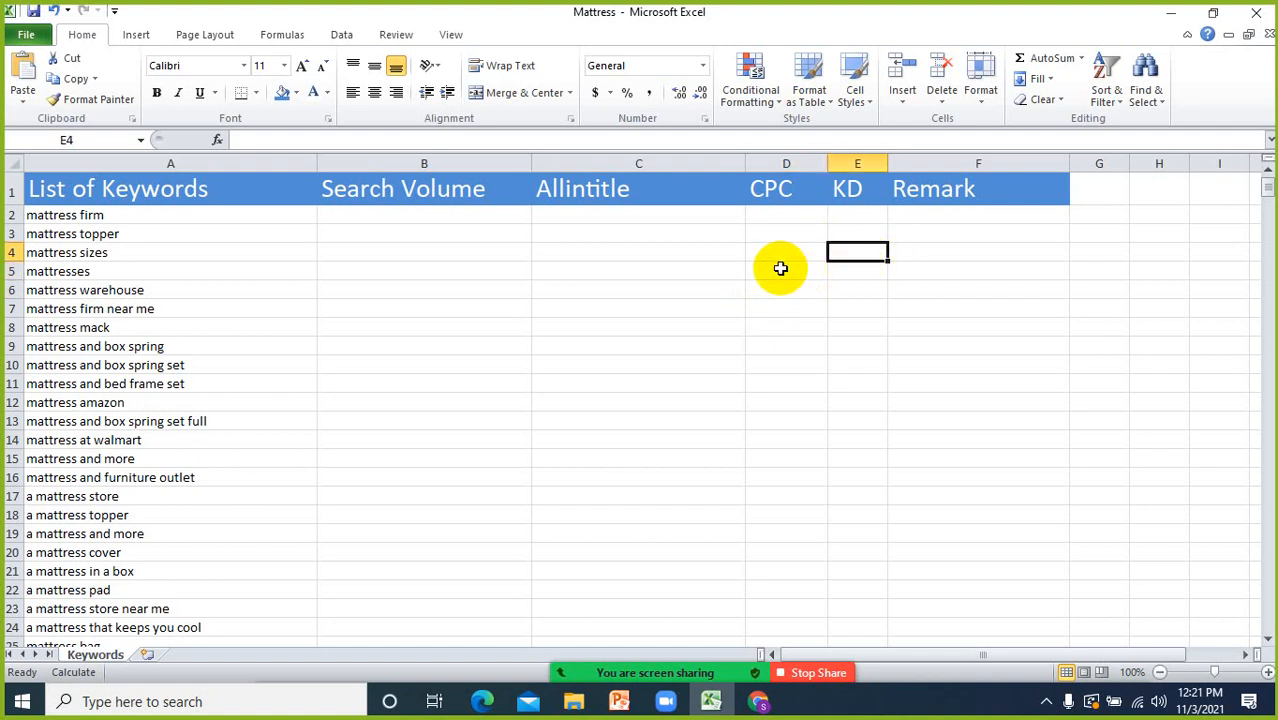
click(779, 267)
click(790, 252)
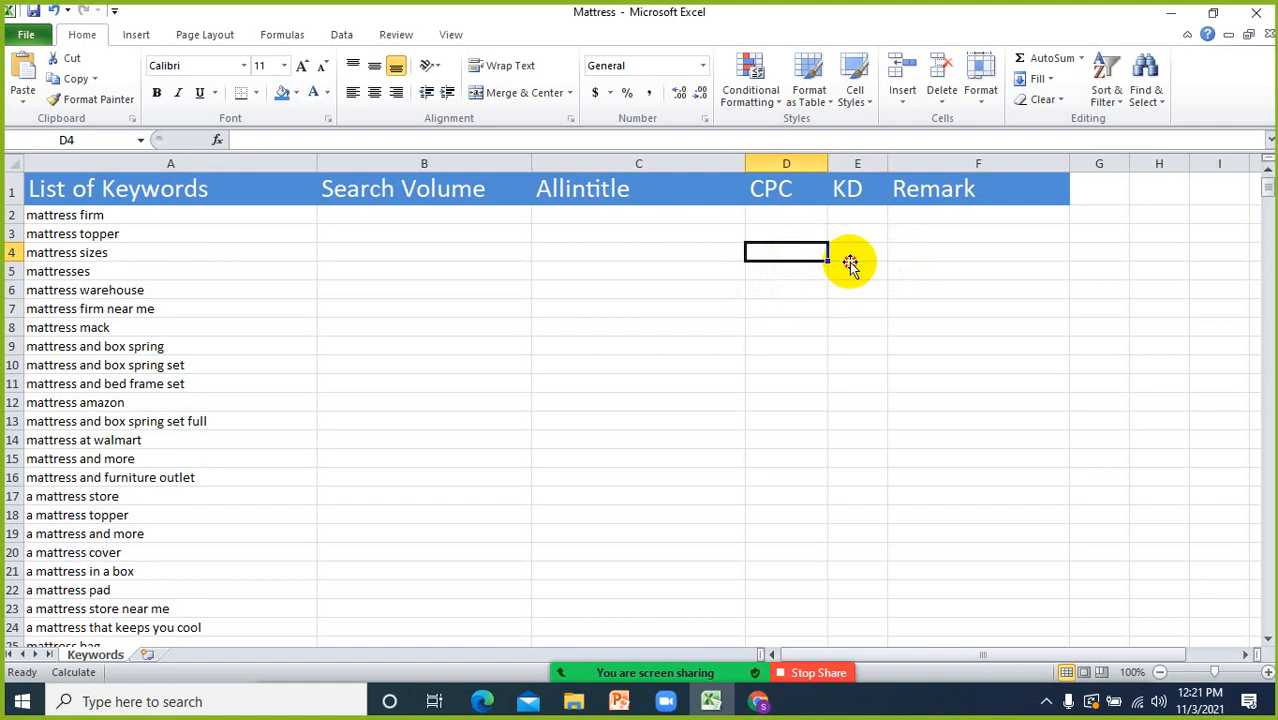
click(849, 261)
click(779, 316)
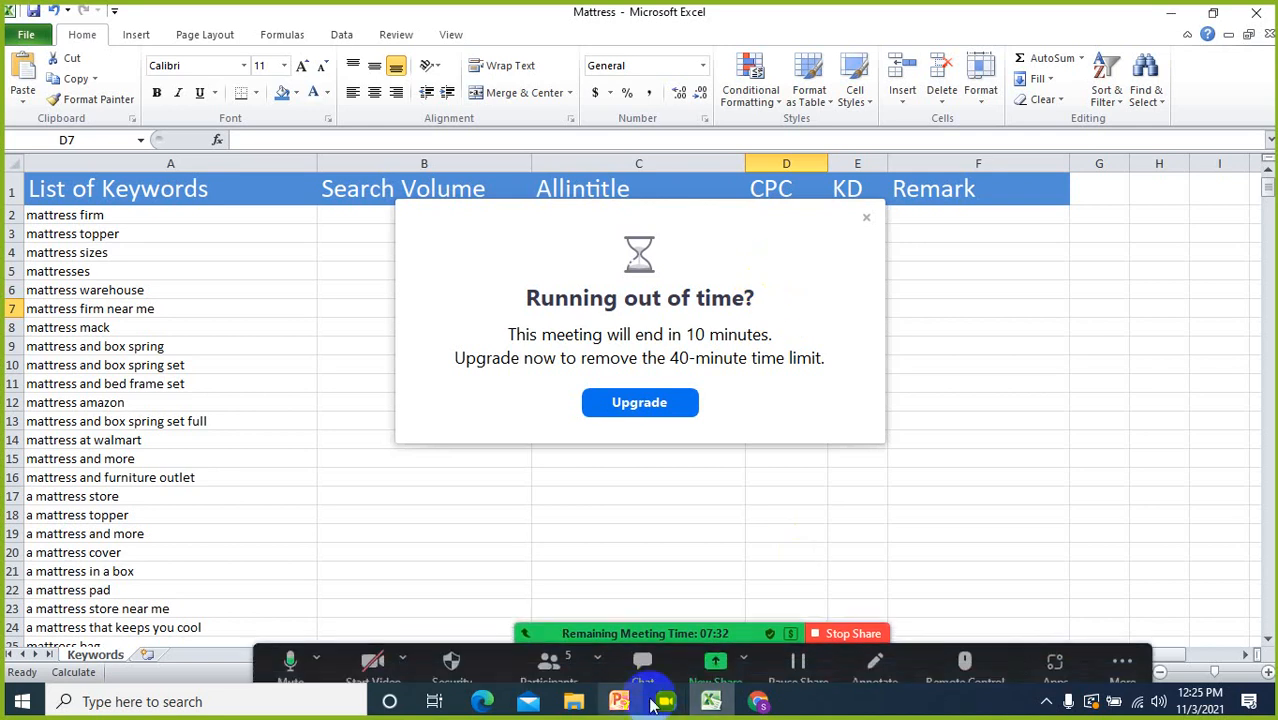
- Switch to Chrome's new tab and dismiss the Zoom meeting time-limit notice
click(762, 702)
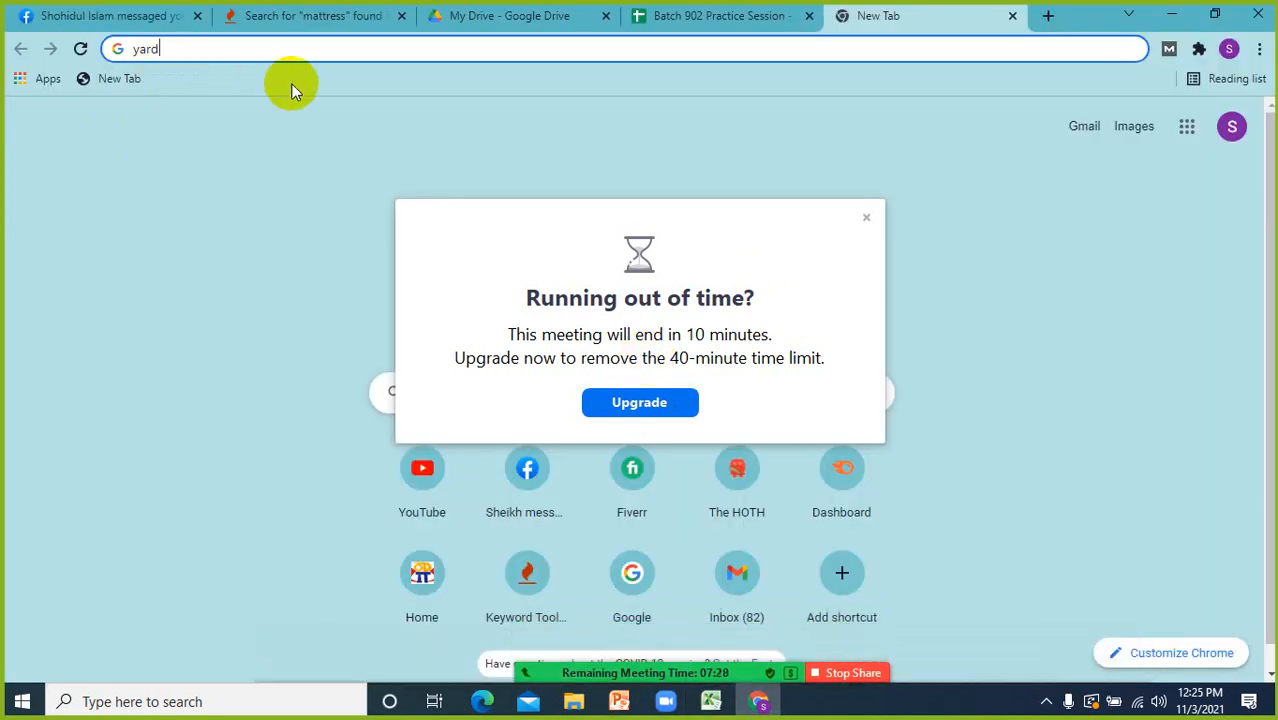
click(866, 218)
click(468, 84)
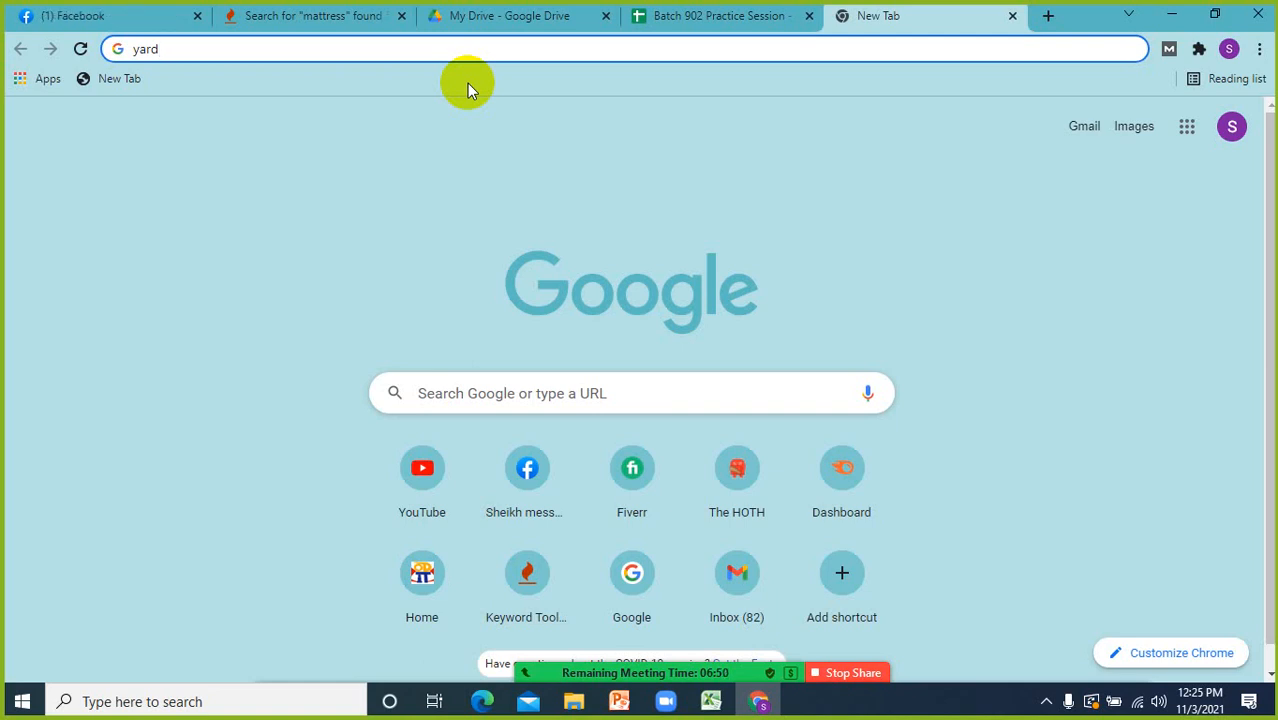
- Replace the text in the new tab's address bar with "watch" without running the search
key(BackSpace)
key(BackSpace)
key(BackSpace)
key(BackSpace)
text(s)
key(BackSpace)
key(BackSpace)
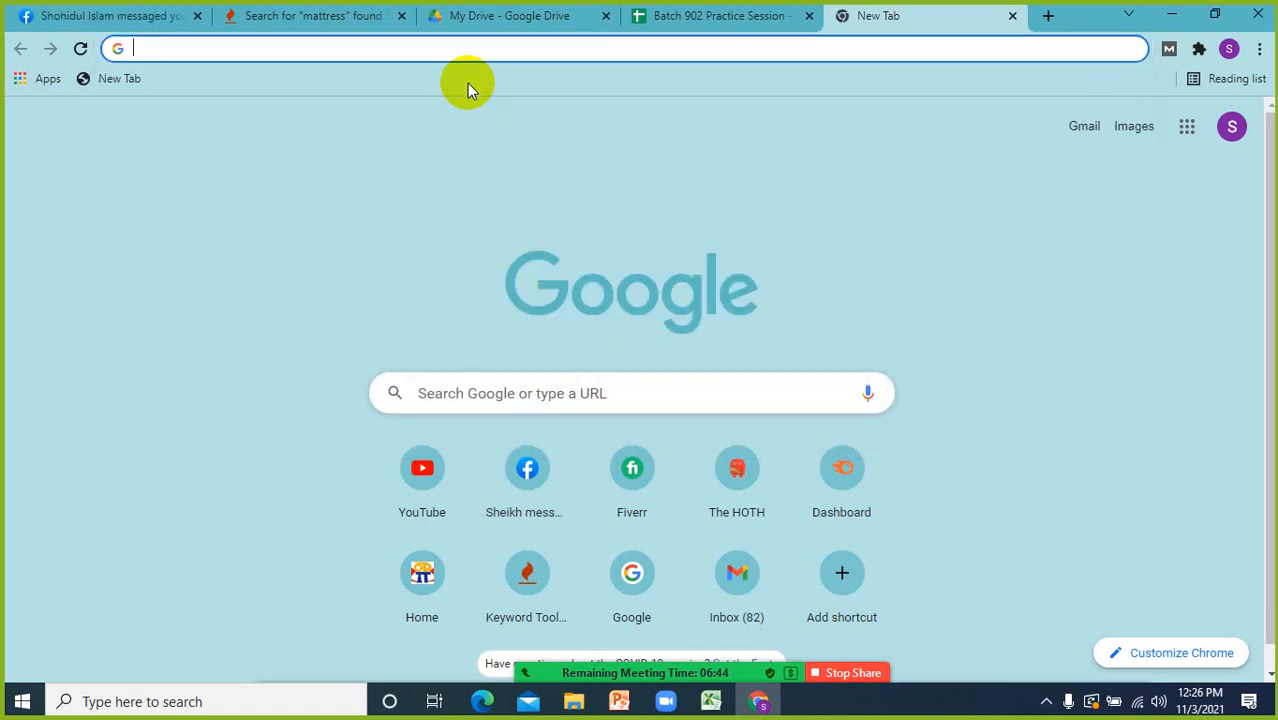
text(watch)
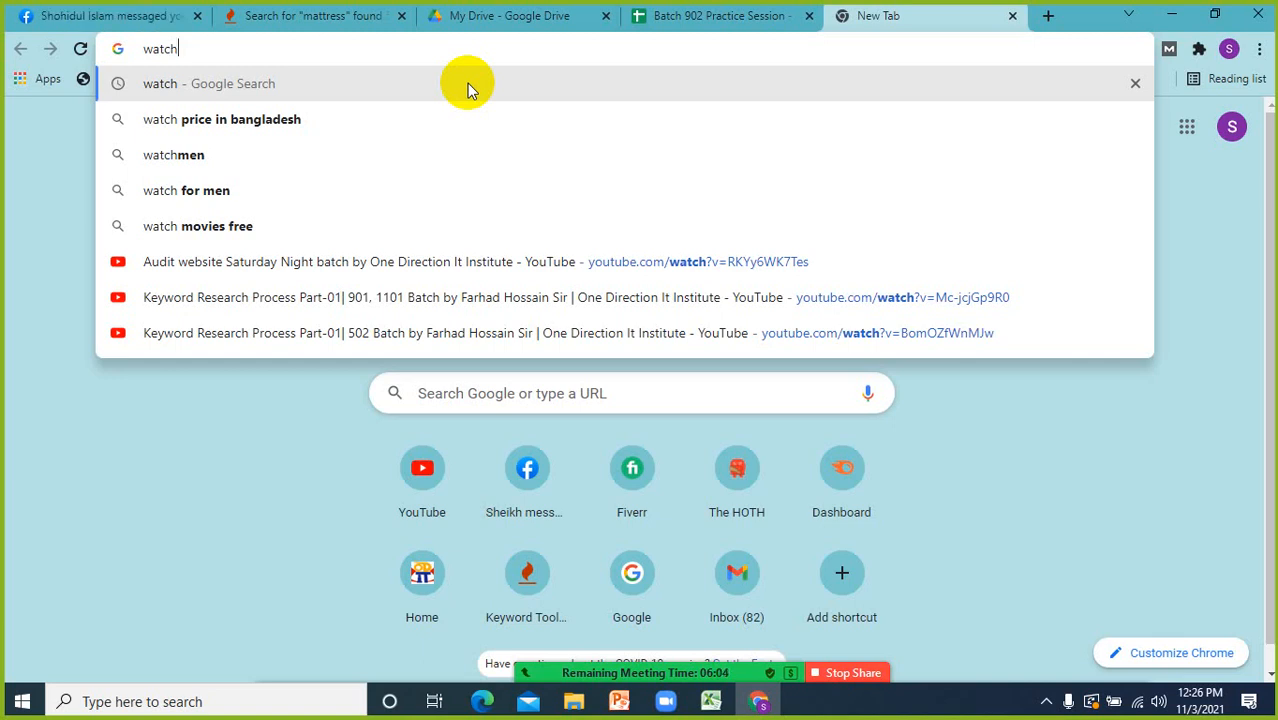
- Switch to the Mattress workbook in Excel and highlight the header row from List of Keywords to Remark, then deselect it
click(711, 701)
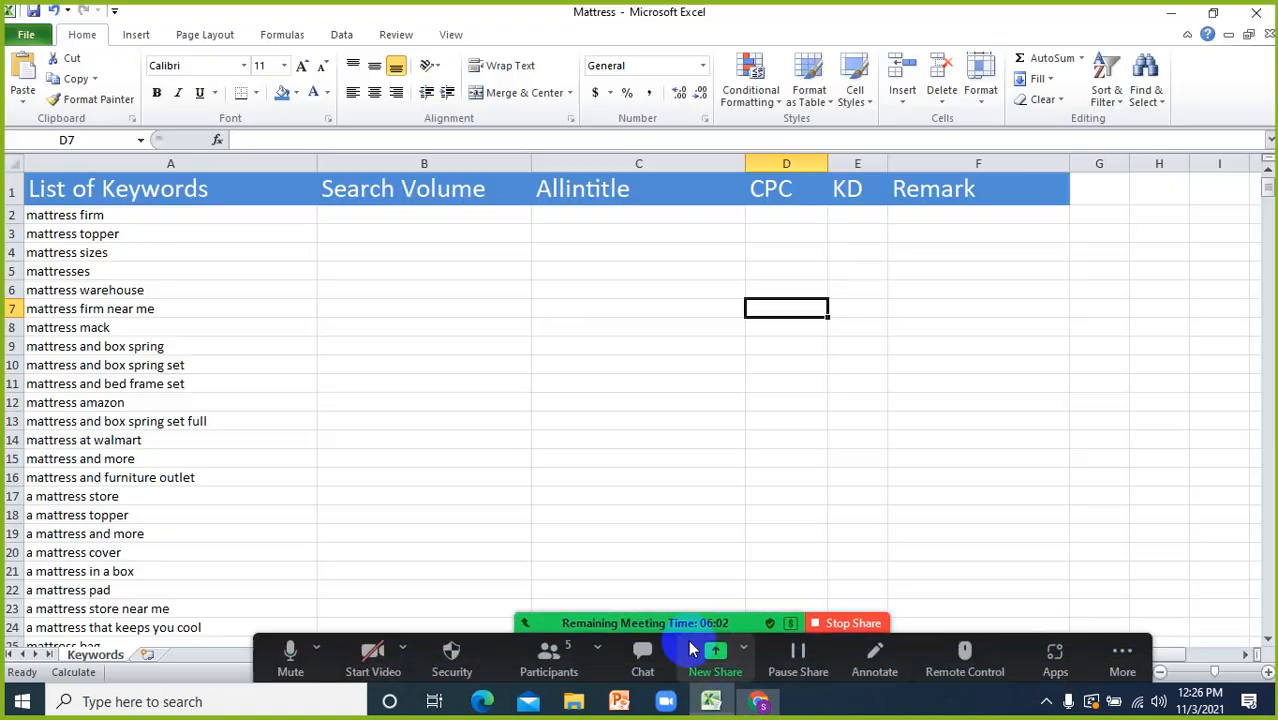
click(926, 397)
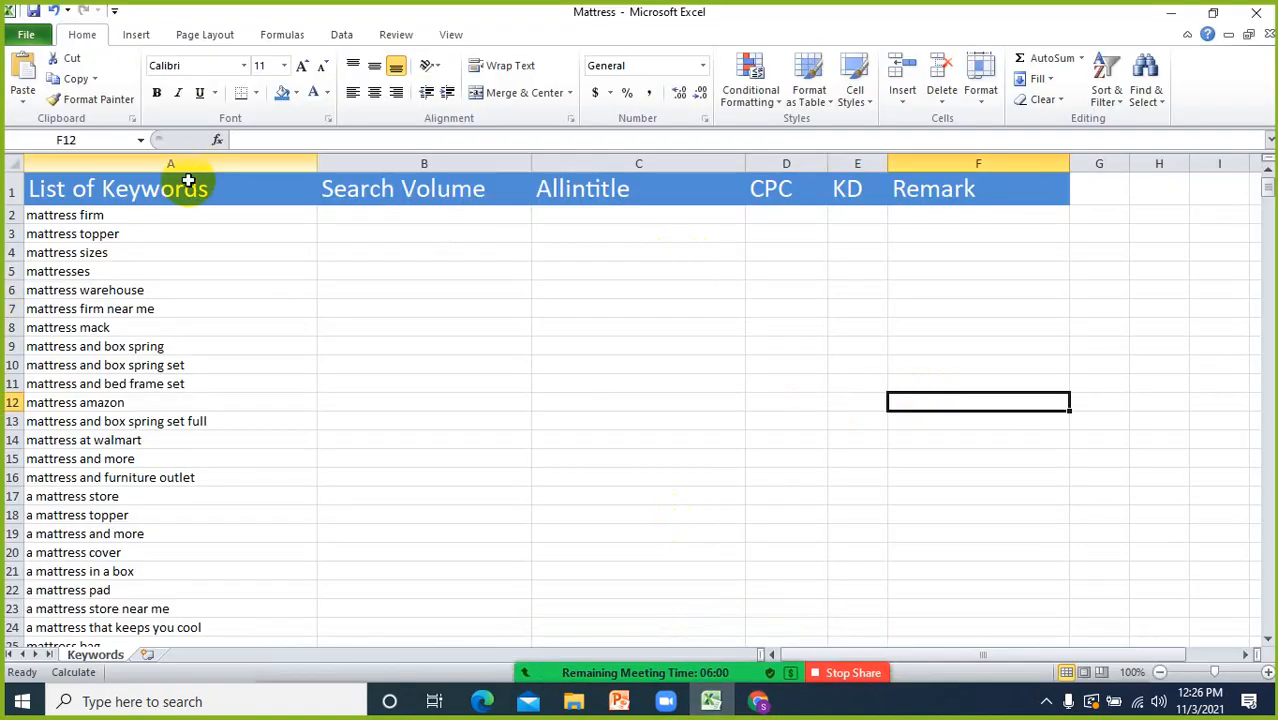
drag(148, 197, 997, 186)
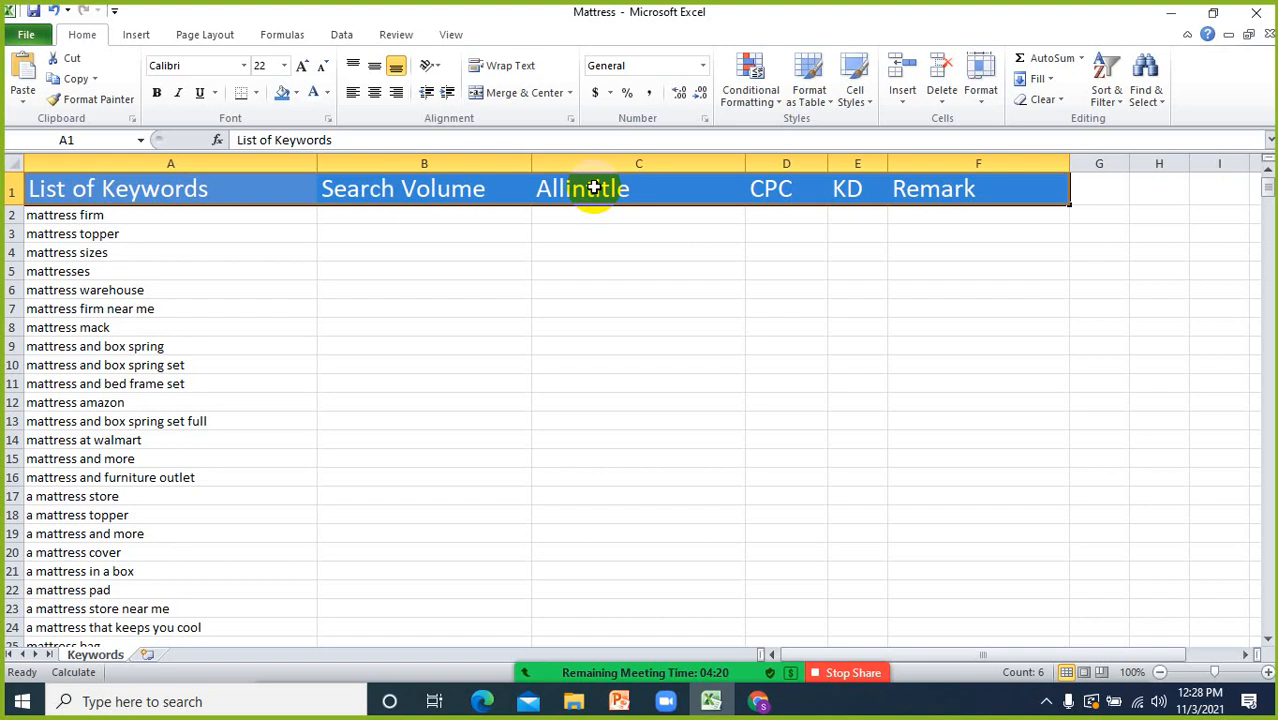
click(754, 267)
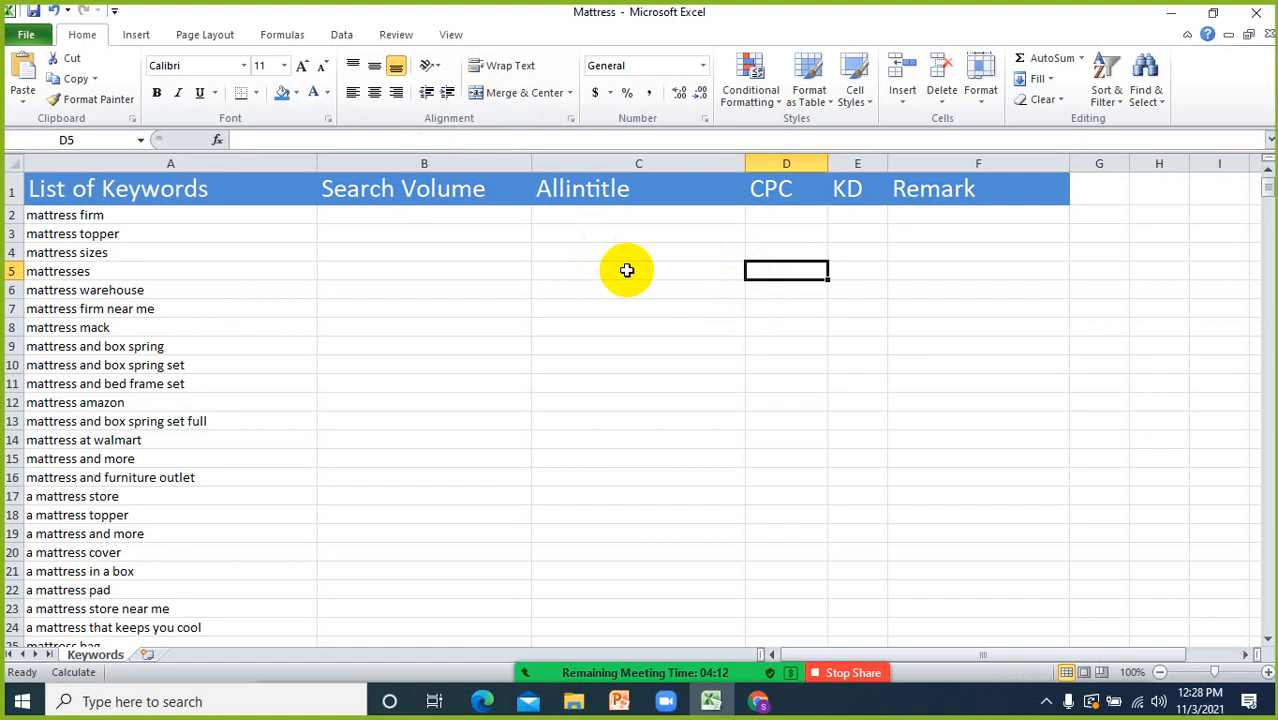
drag(140, 195, 960, 193)
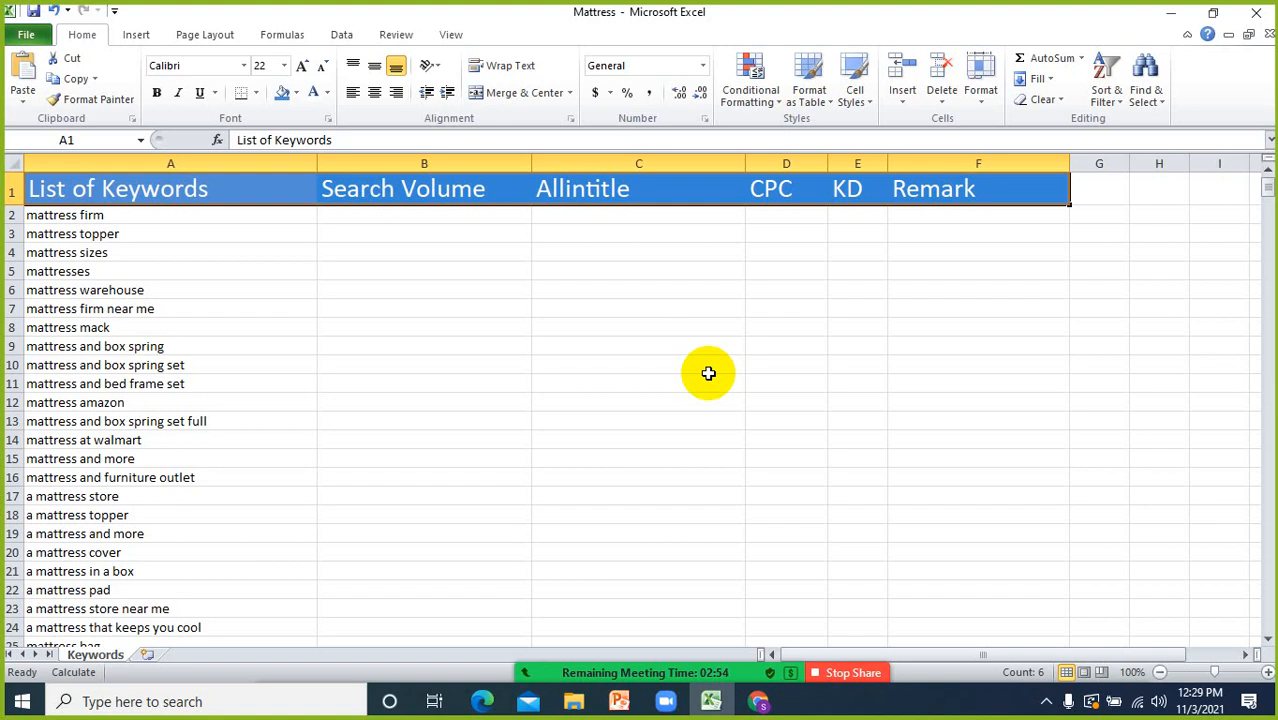
click(716, 325)
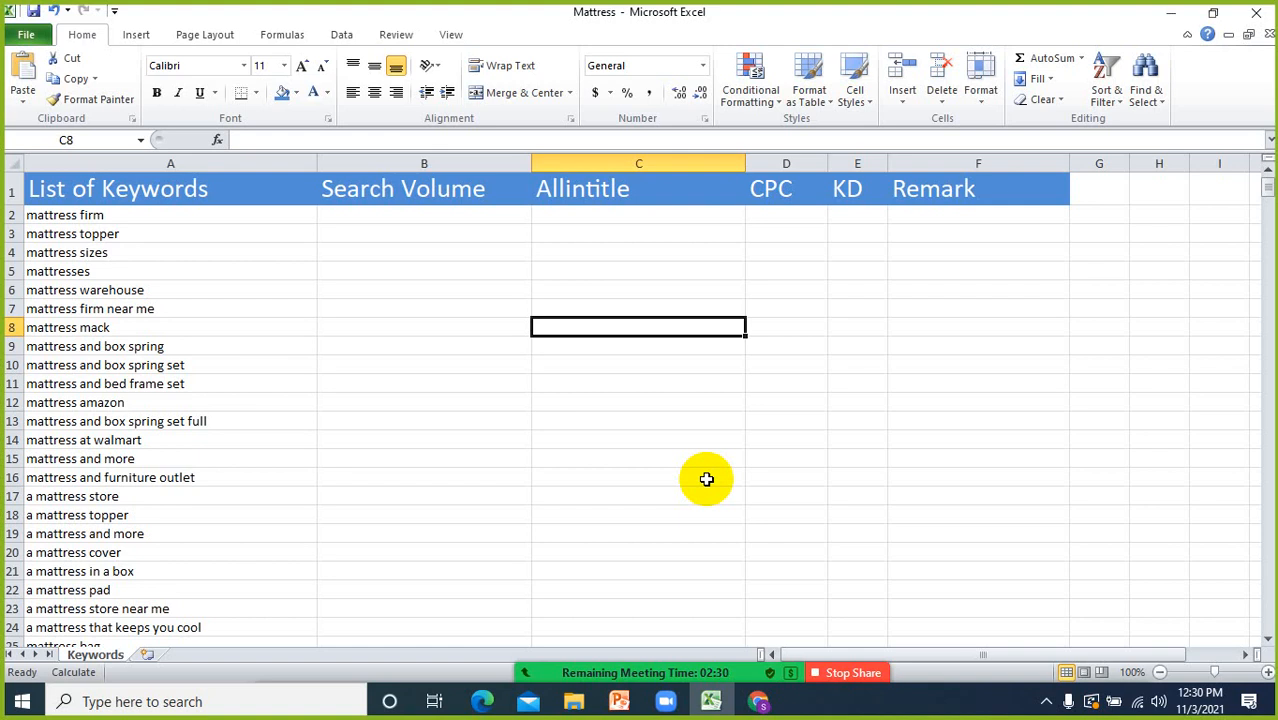
- Switch to Chrome and replace the new tab's address bar text with "Speaker" without running the search
click(759, 700)
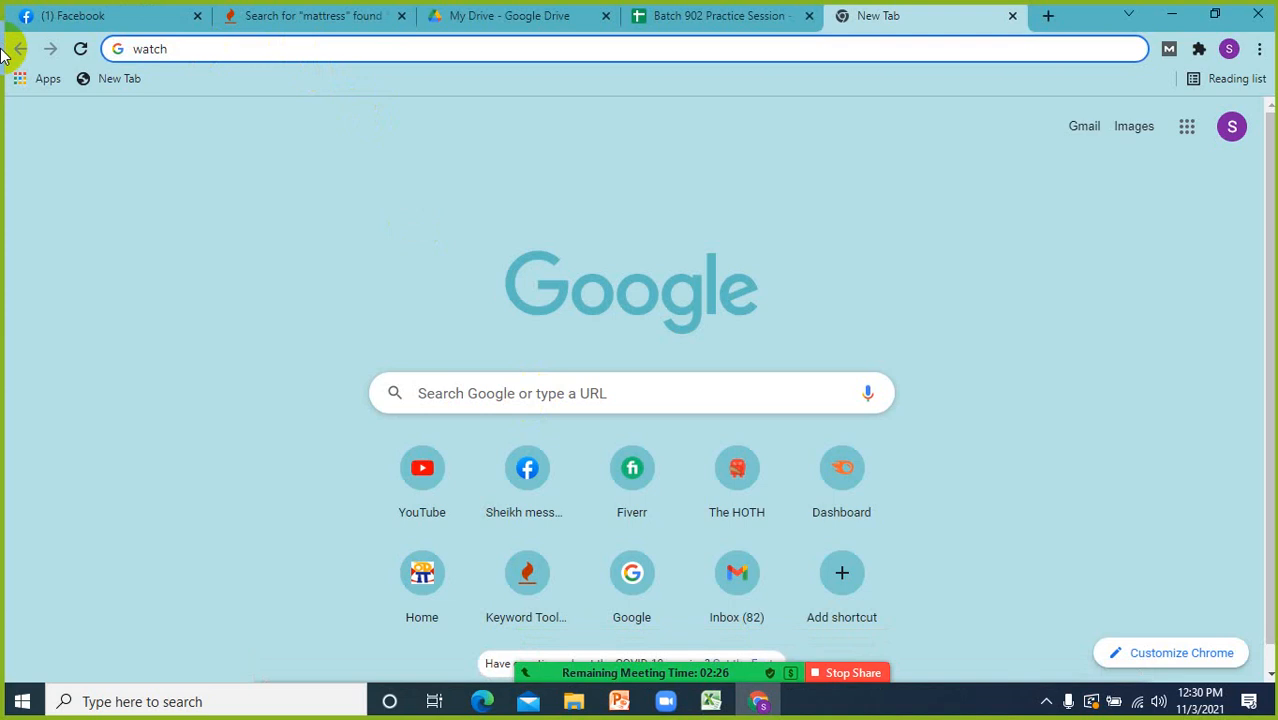
click(125, 48)
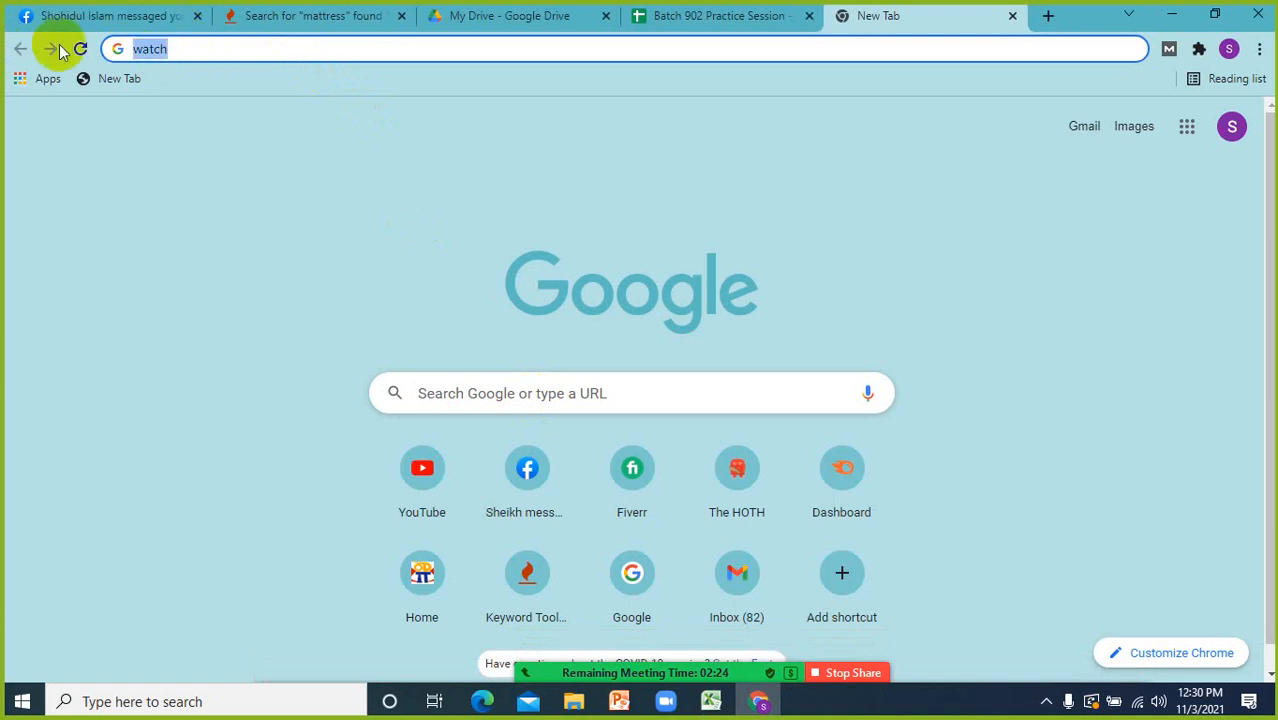
text(Spe)
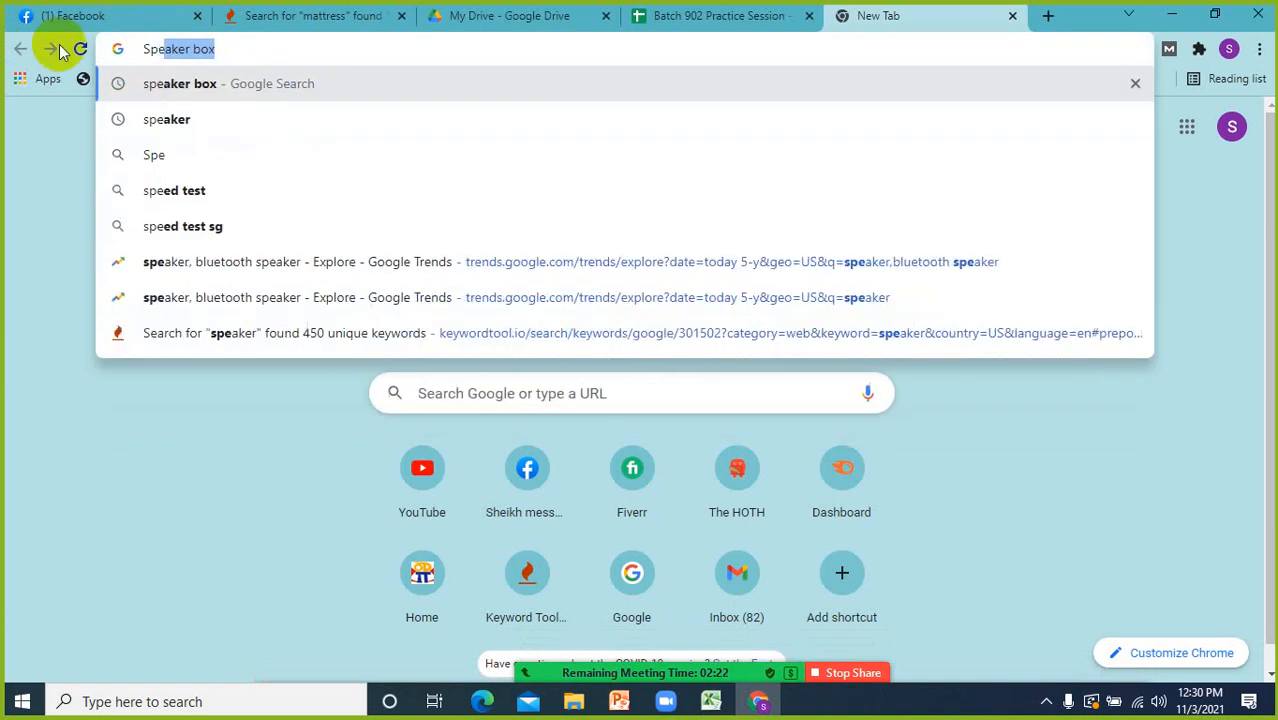
text(aker)
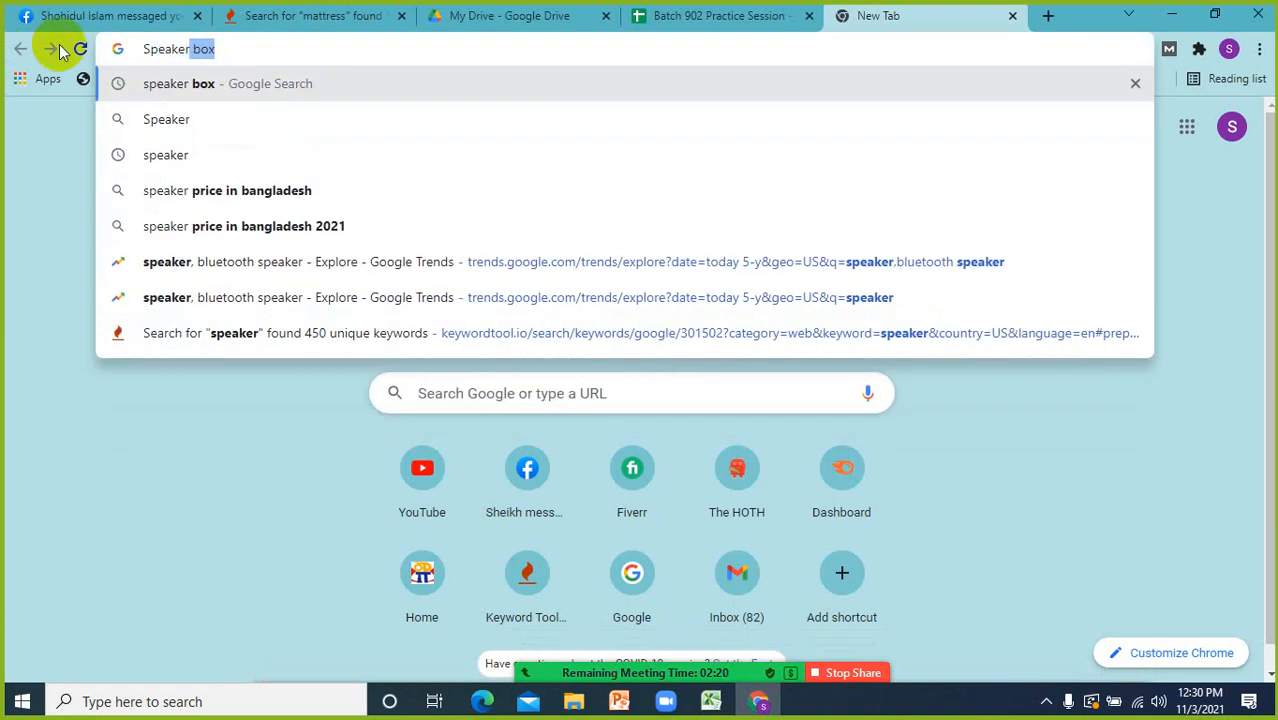
key(BackSpace)
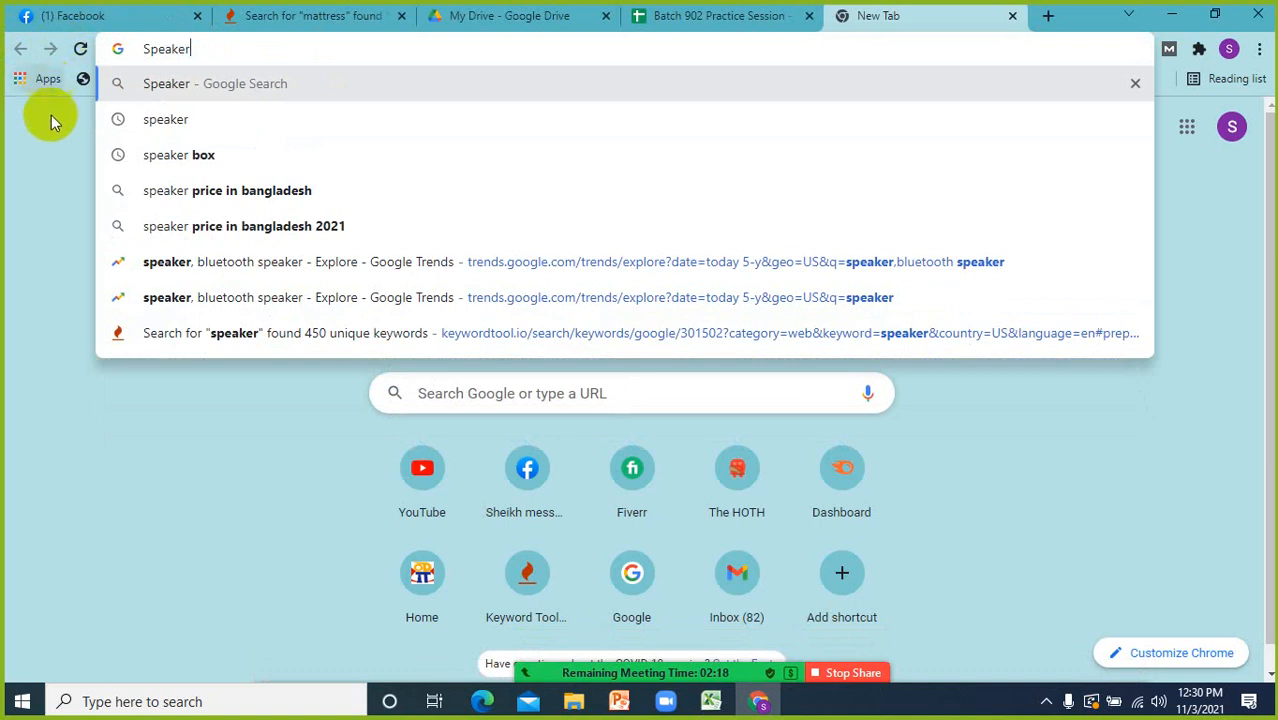
click(50, 124)
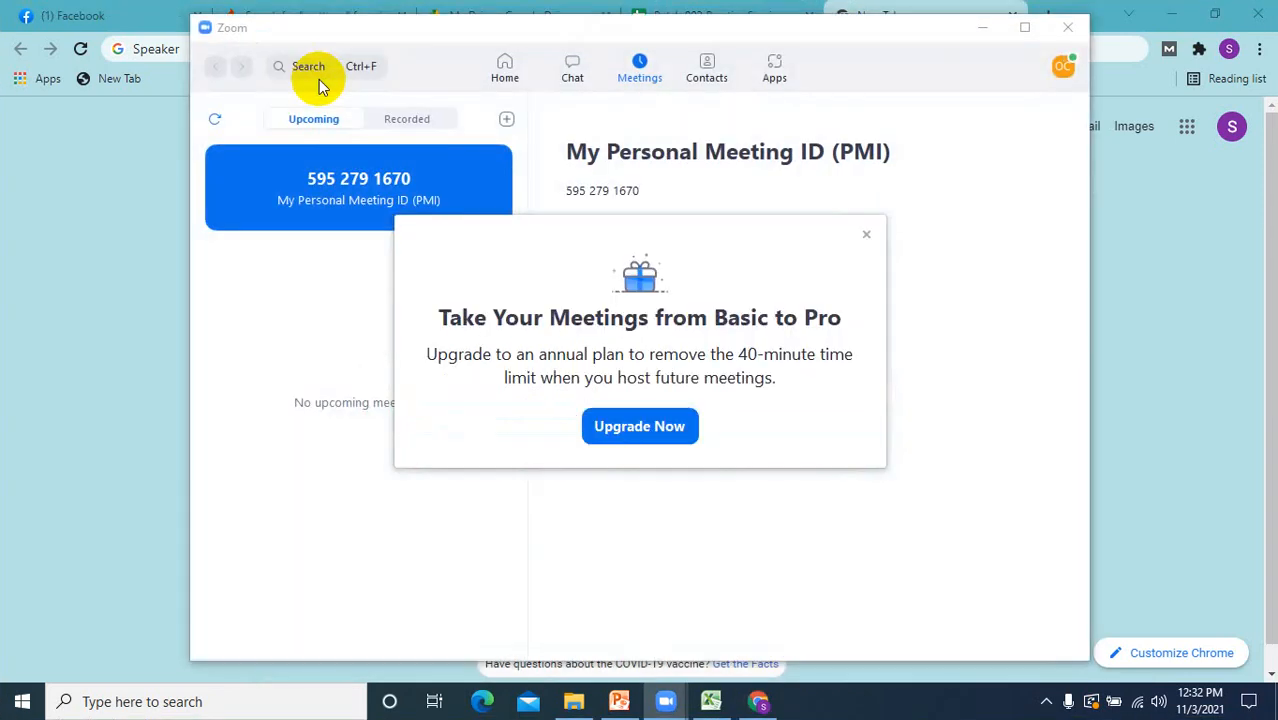
- Dismiss the Zoom upgrade offer and start the personal meeting with computer audio
click(865, 238)
click(618, 246)
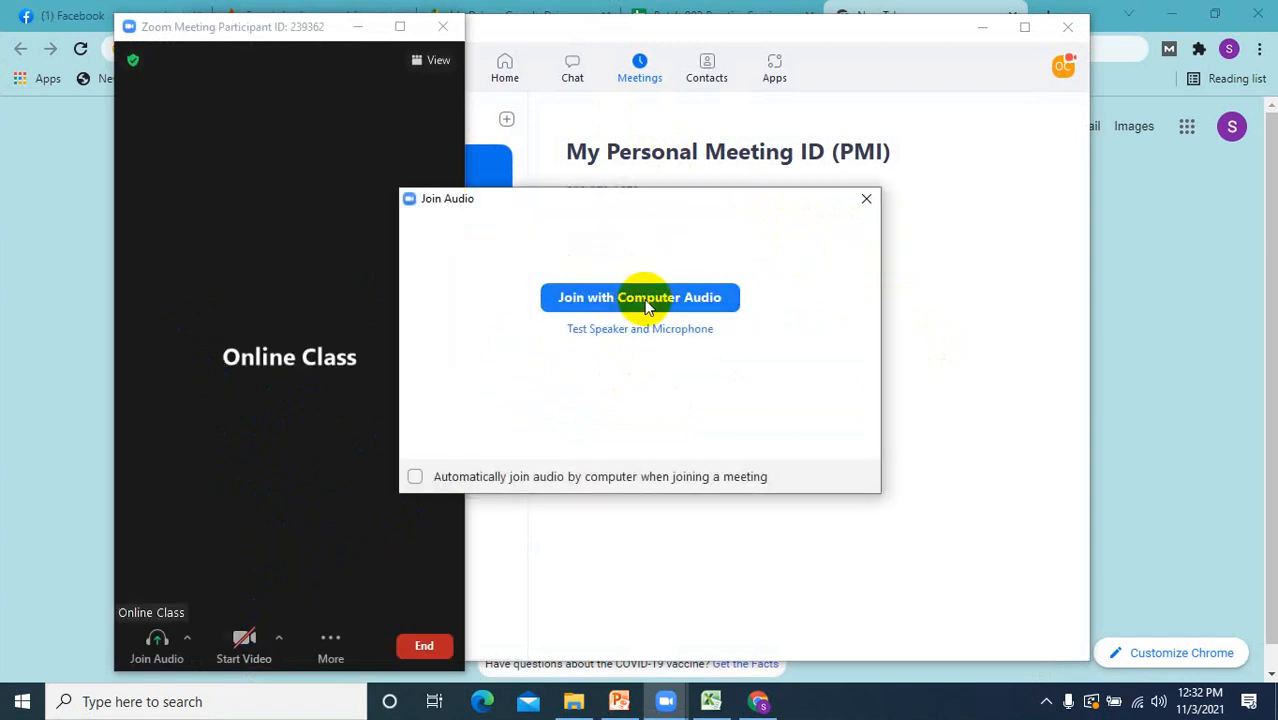
click(646, 300)
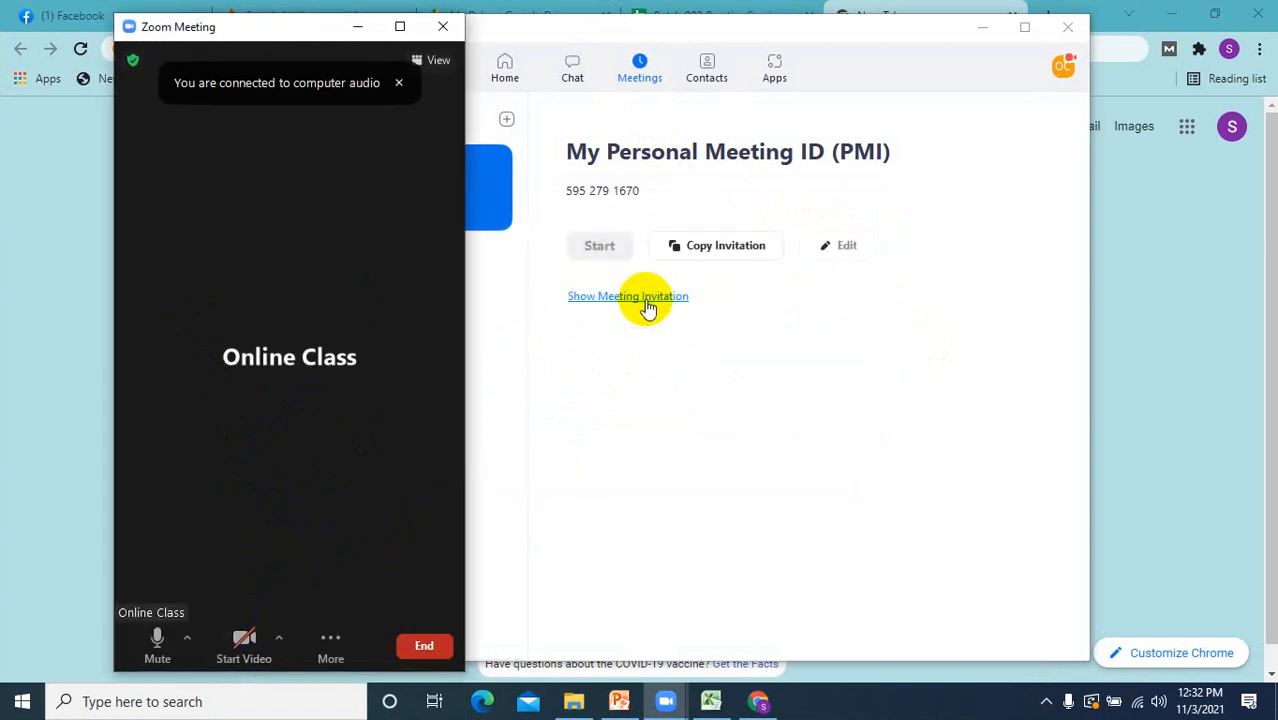
- Share the entire screen in the Zoom meeting
click(331, 644)
click(423, 499)
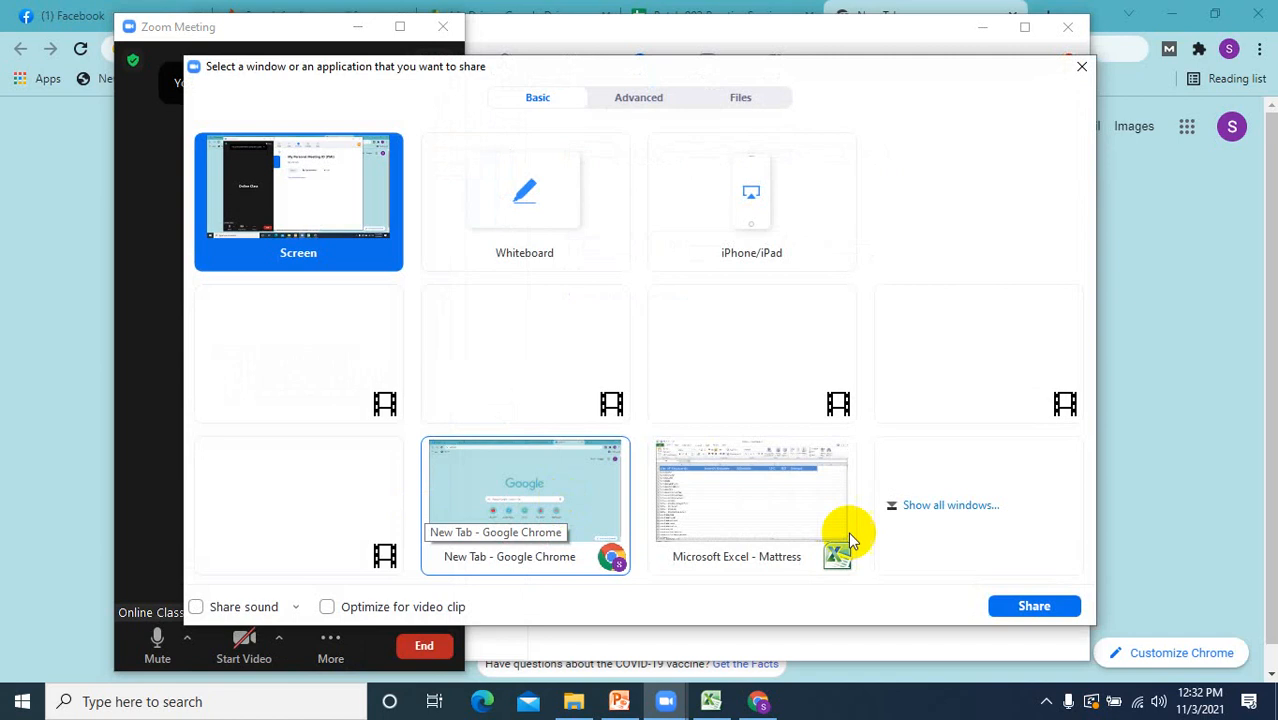
click(1033, 606)
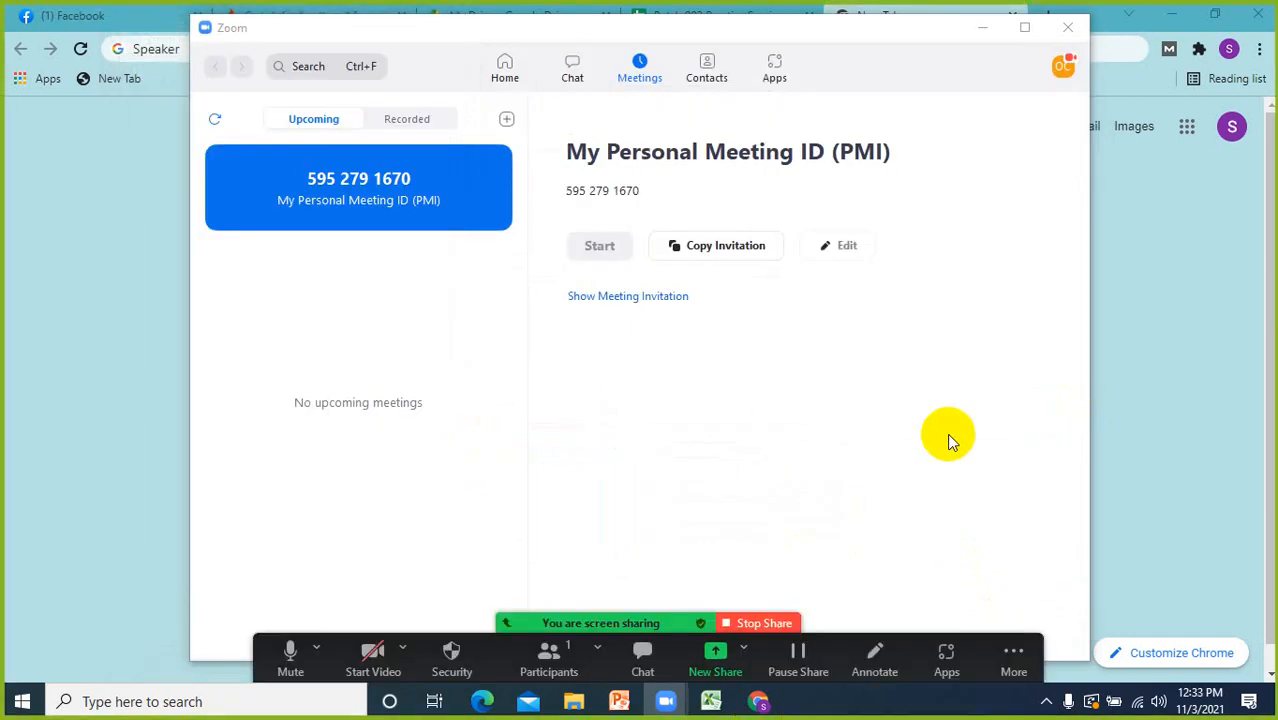
- Bring the Chrome window forward, then switch to the Mattress workbook in Excel and select cell F8
double_click(1174, 227)
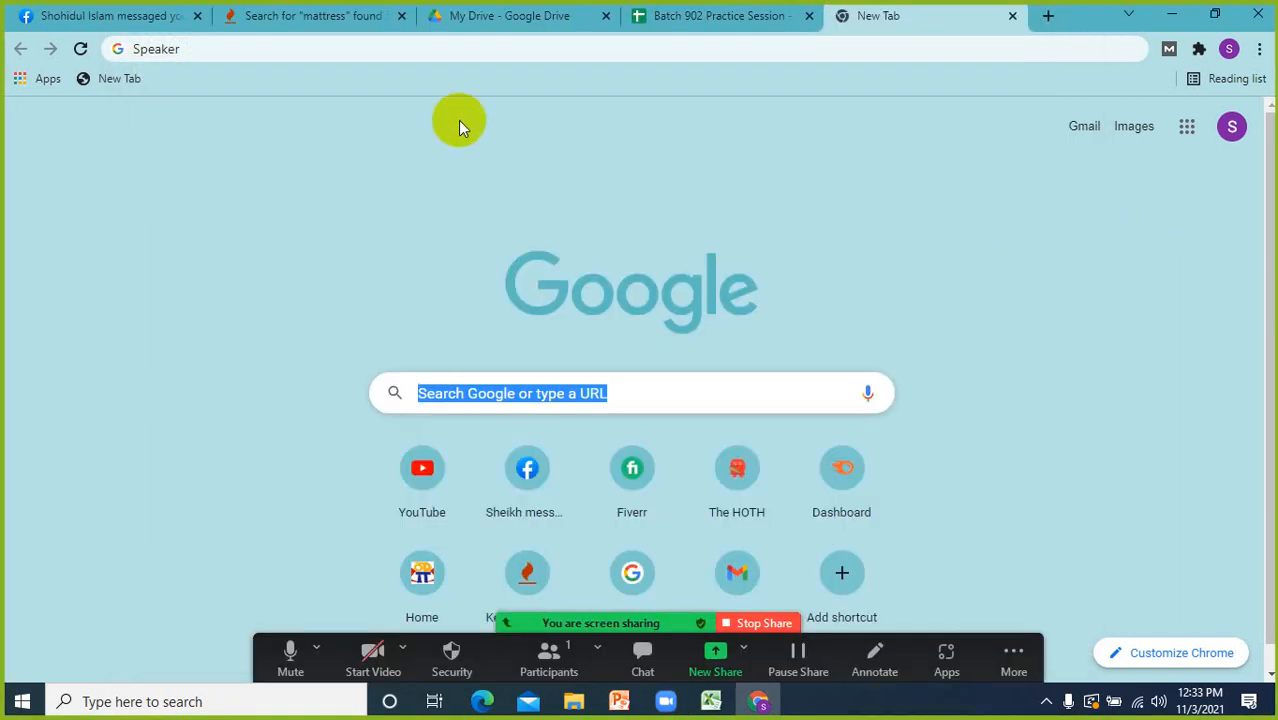
click(711, 701)
click(1031, 326)
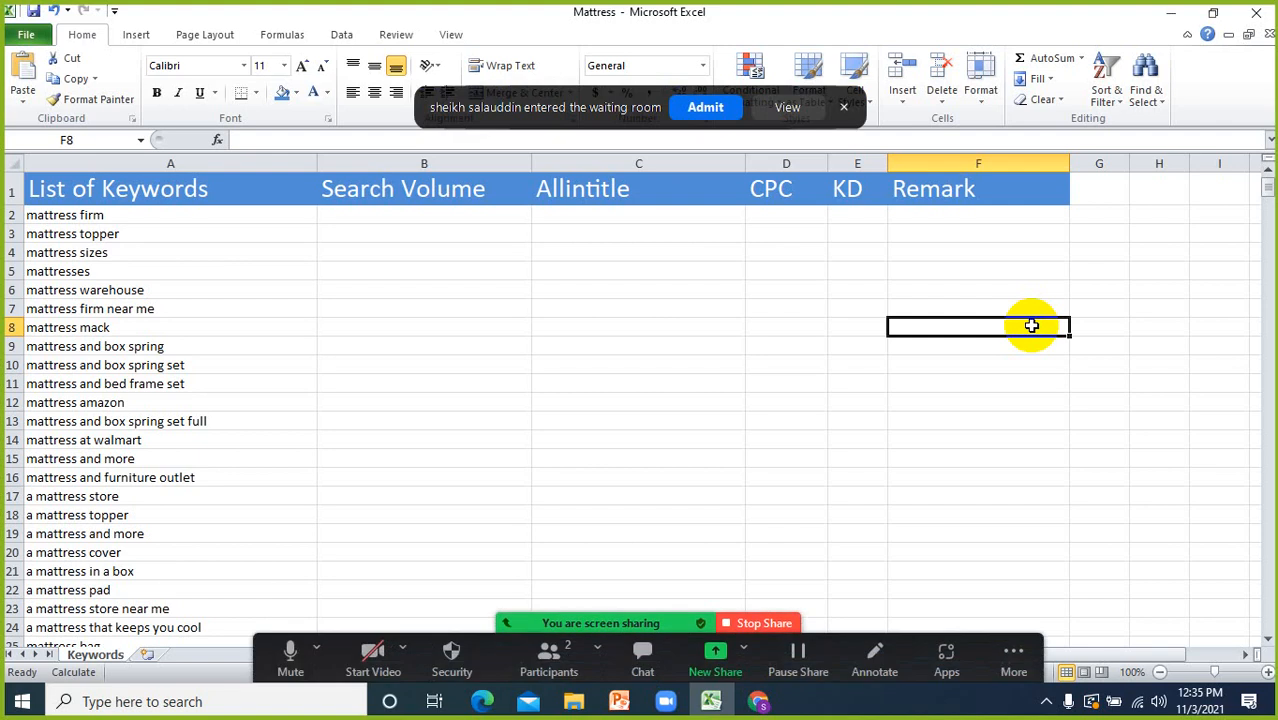
- Admit the waiting participant to the Zoom meeting and display the participants list
click(706, 107)
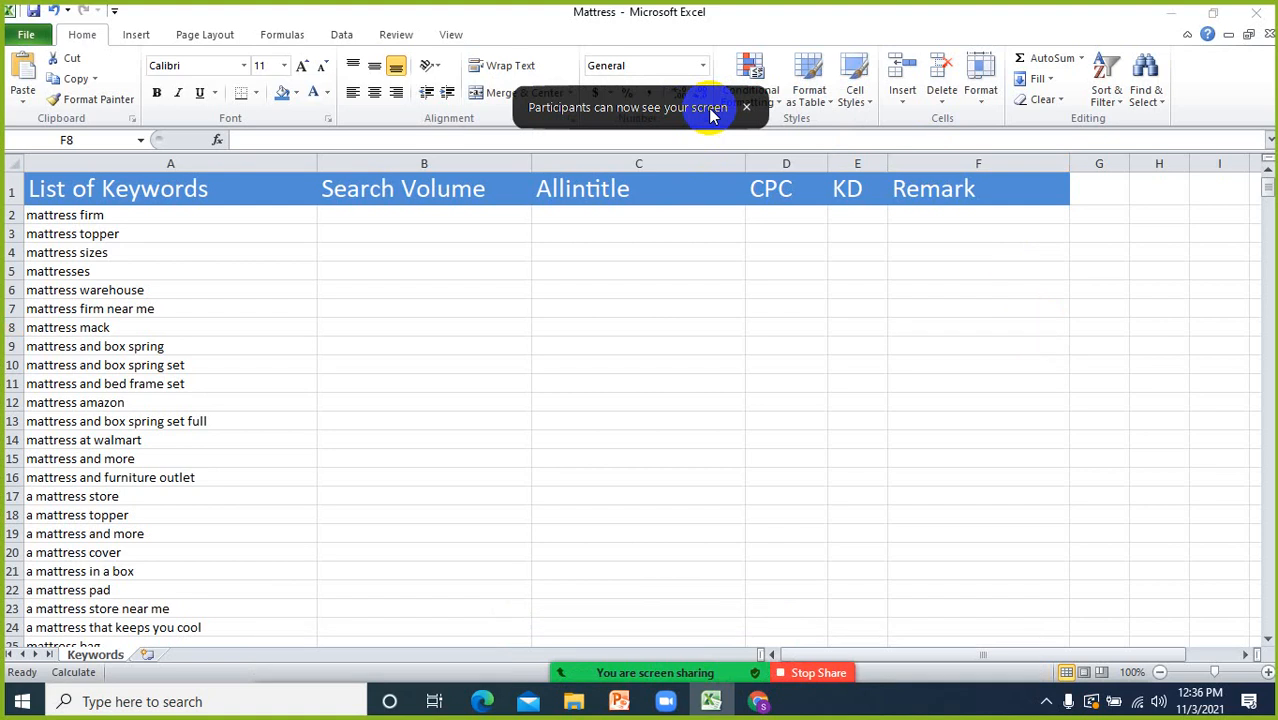
click(548, 655)
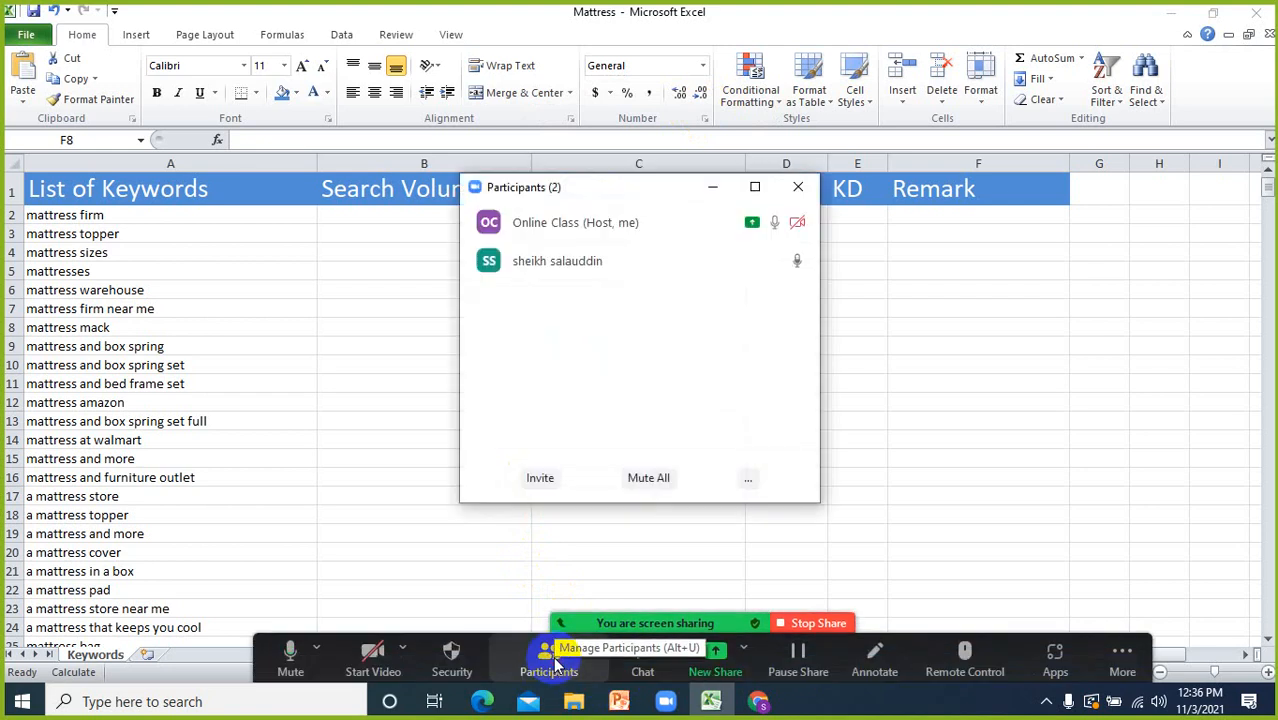
double_click(1014, 332)
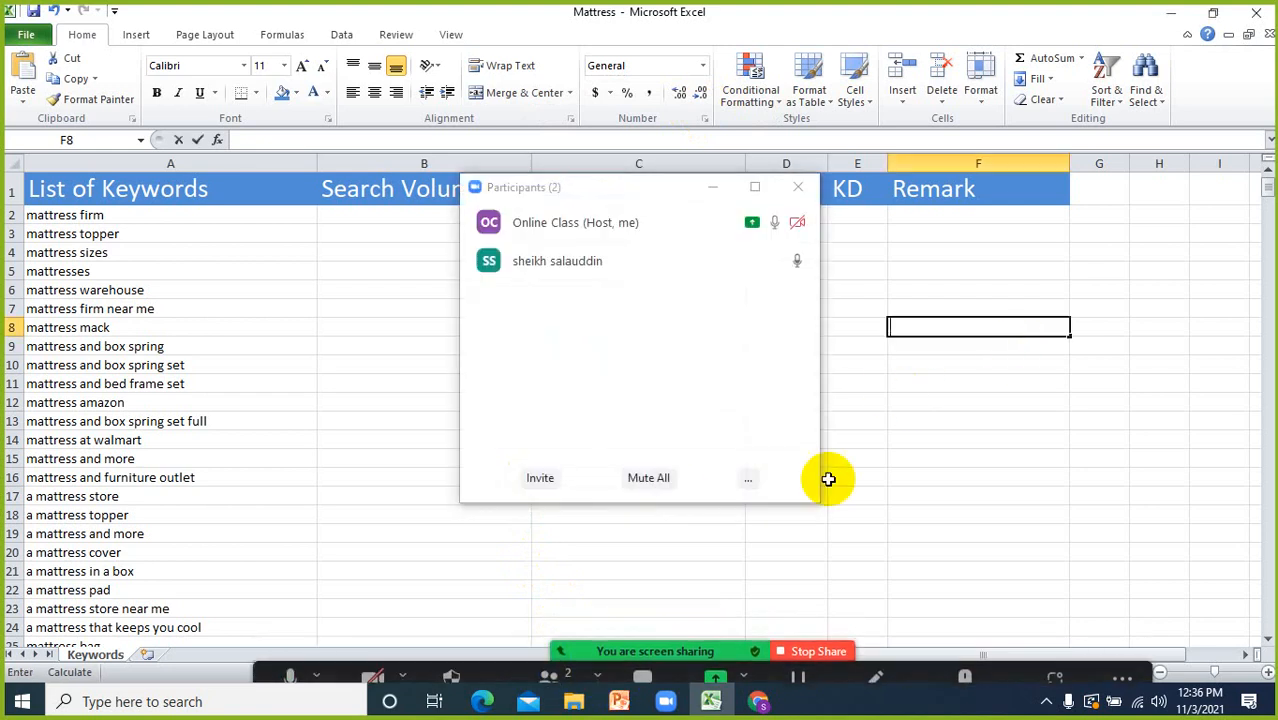
- Switch to Chrome, enter "yard" in the address bar without running the search, and minimize the Zoom participants window
click(758, 701)
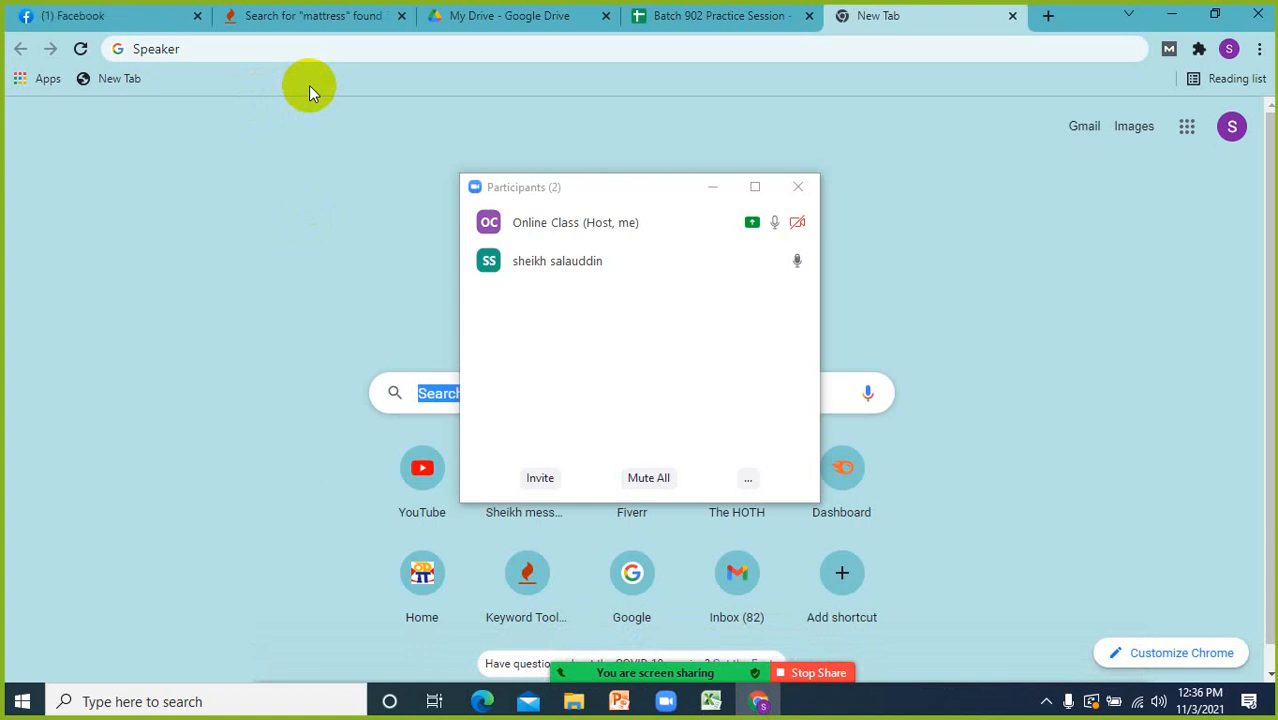
click(280, 50)
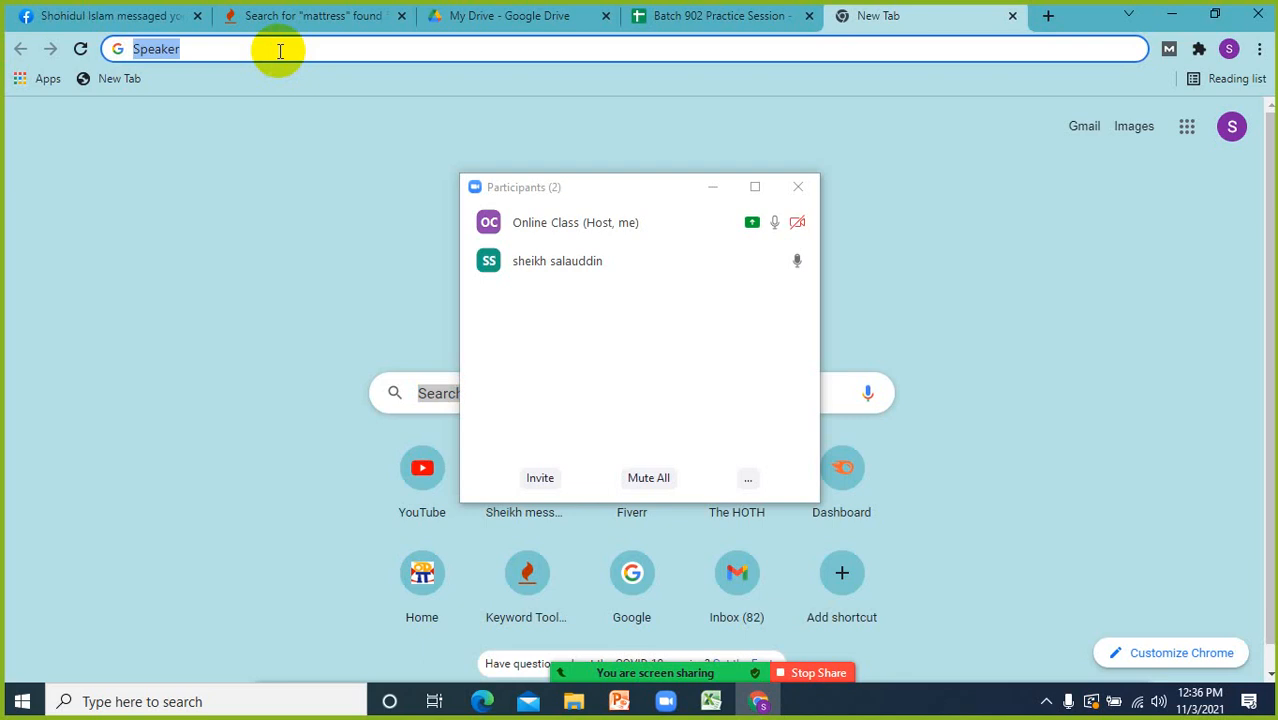
text(yard)
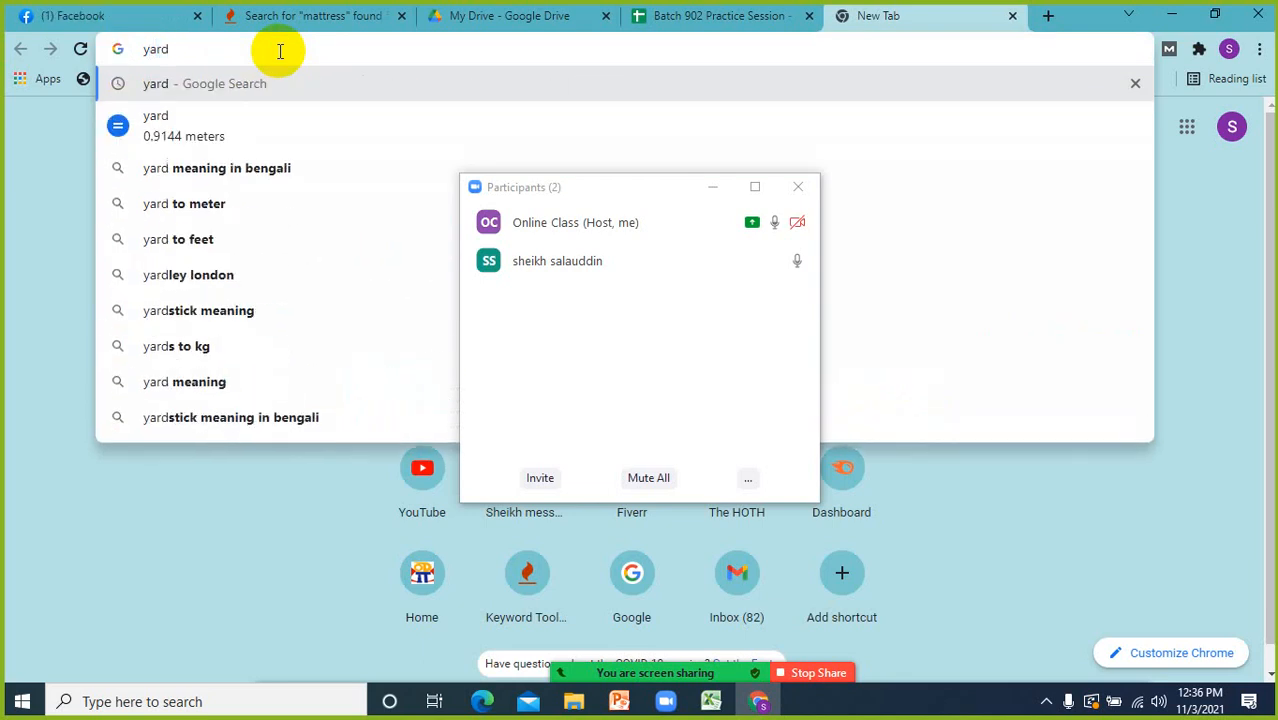
click(6, 164)
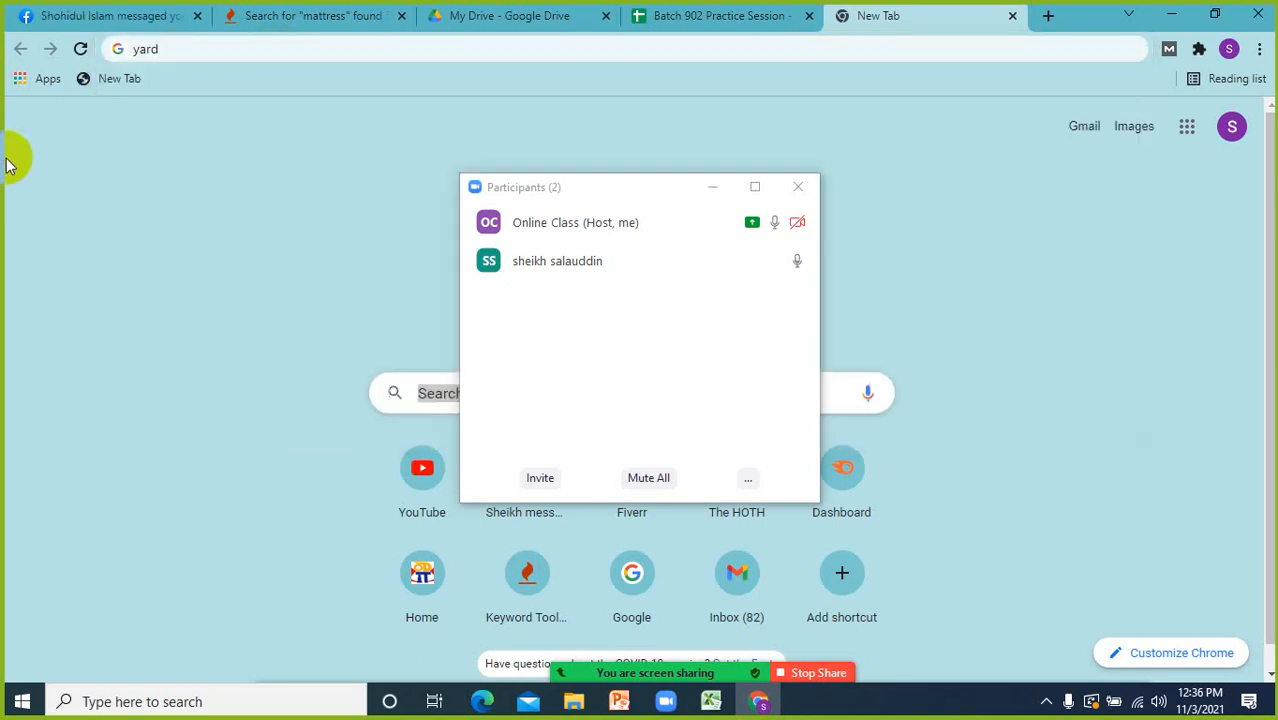
click(710, 187)
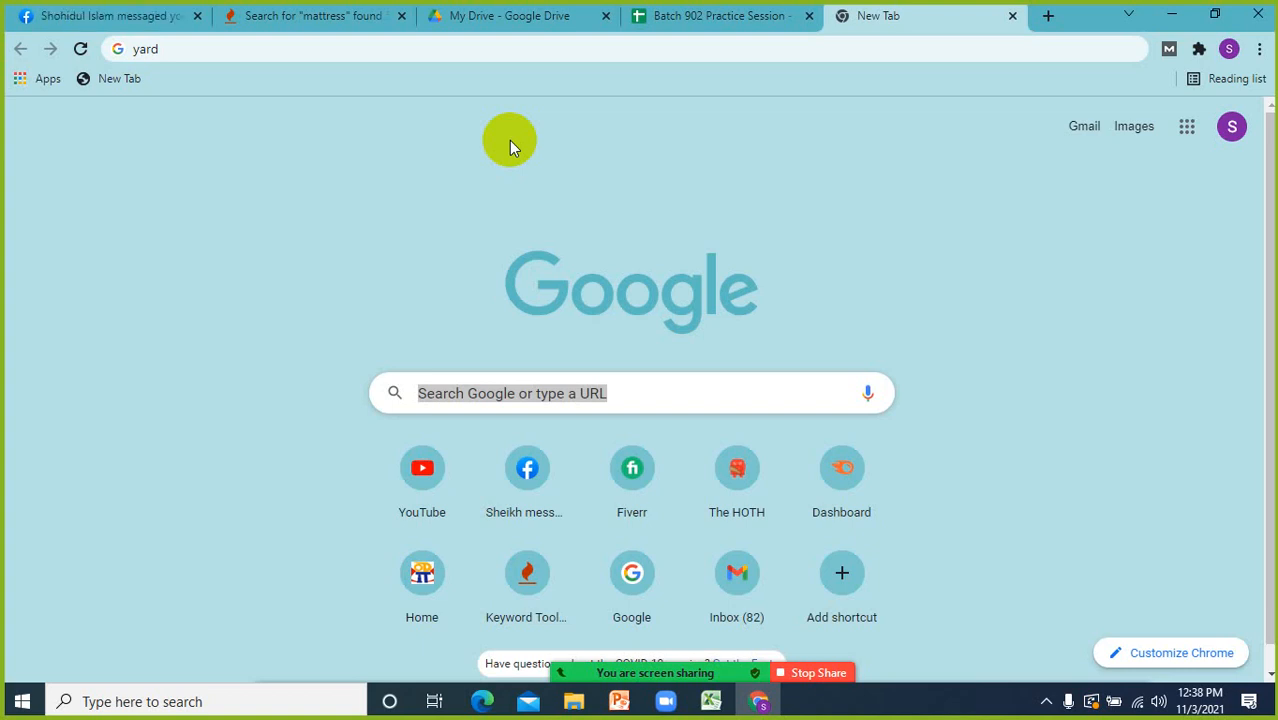
- Examine the keyword research and Facebook group link entries in the Tasks column of a student's tab in the Batch 902 Practice Session spreadsheet
click(686, 14)
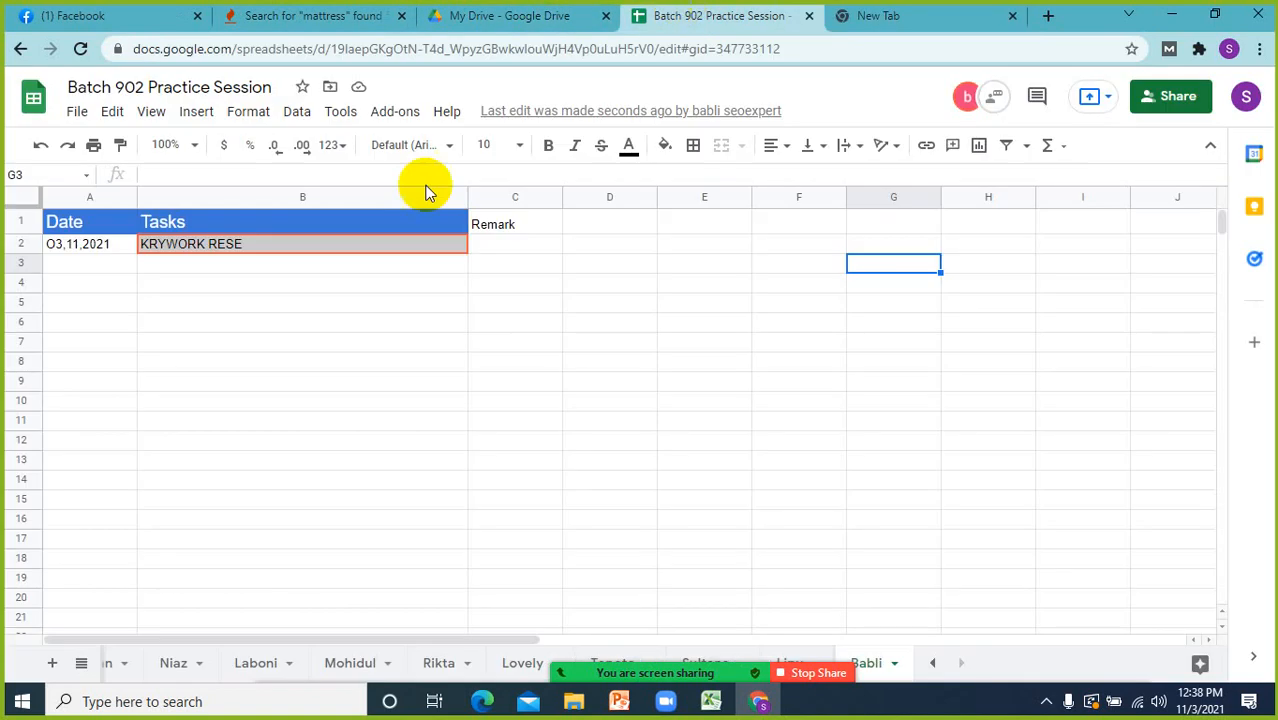
click(670, 475)
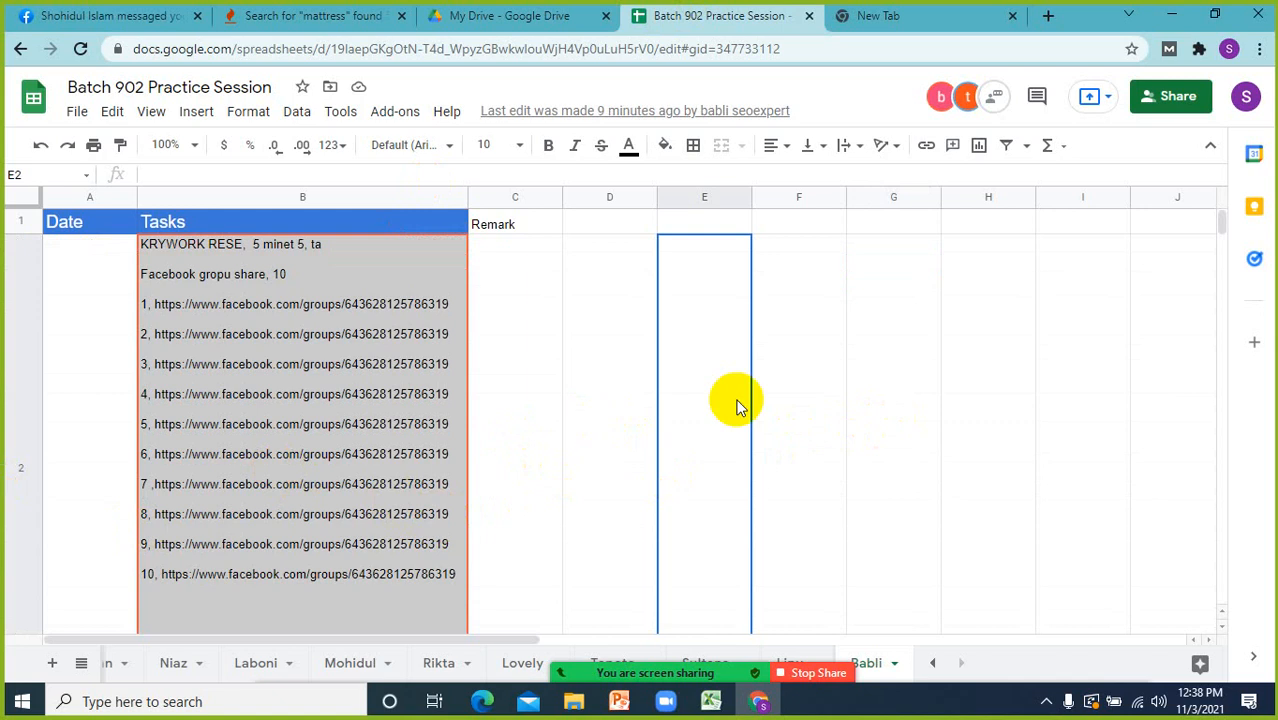
scroll(562, 436, down, 2)
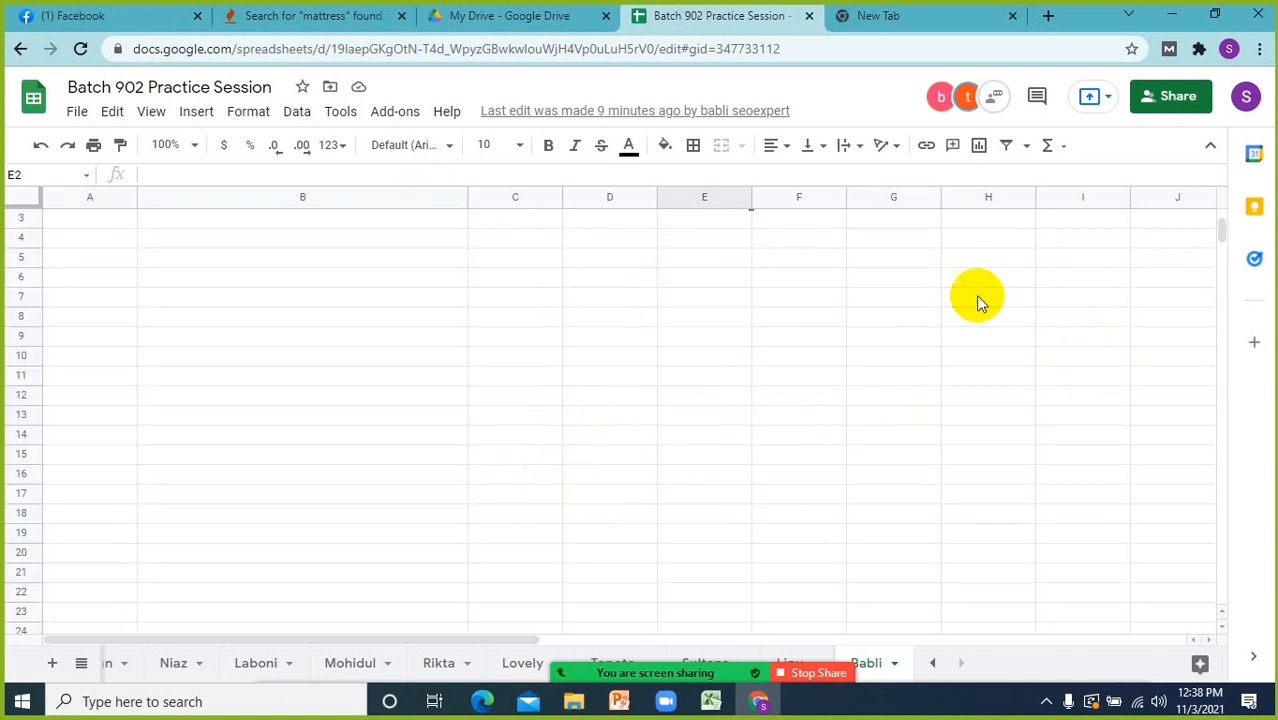
scroll(524, 453, up, 2)
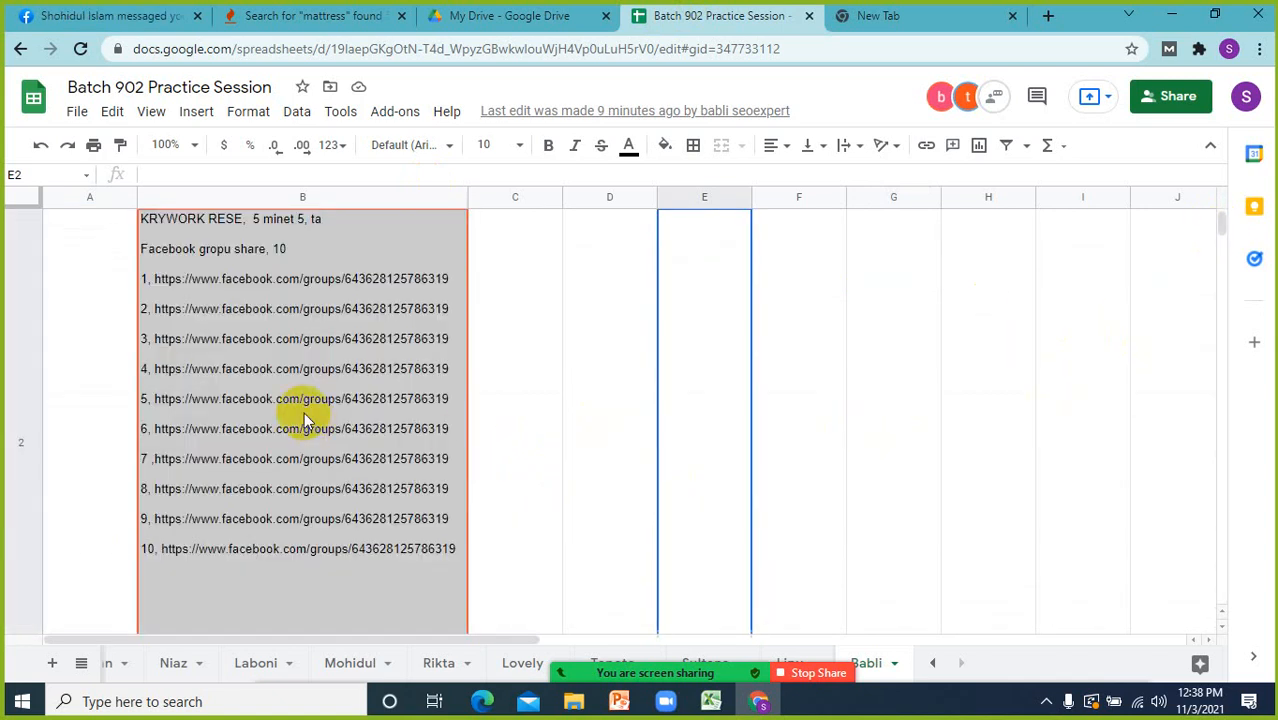
click(304, 412)
drag(460, 352, 430, 499)
scroll(311, 515, up, 1)
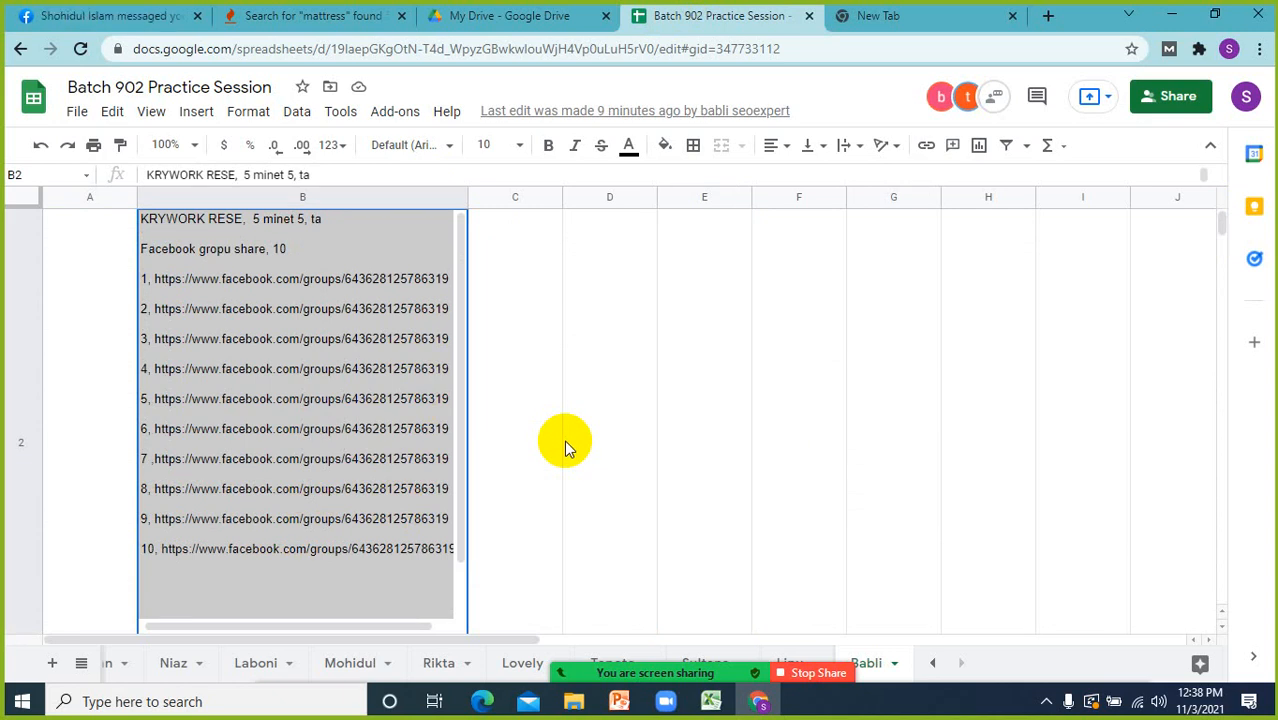
click(597, 392)
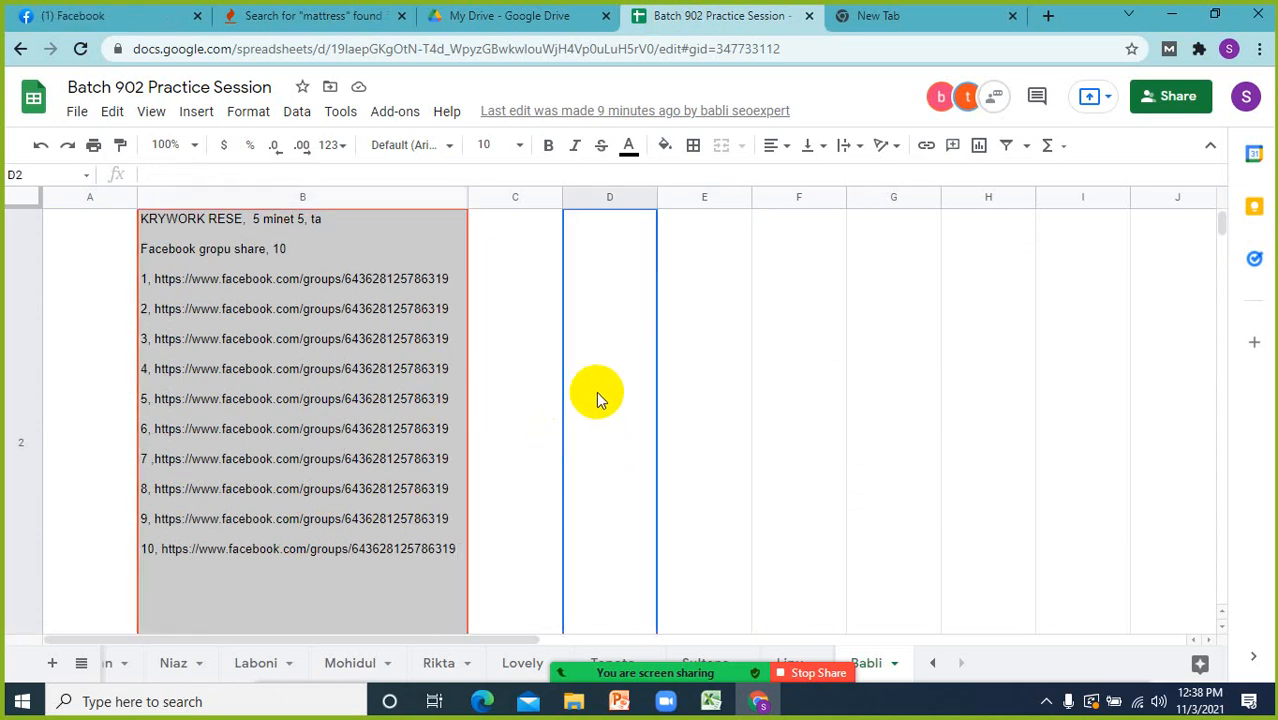
click(1221, 612)
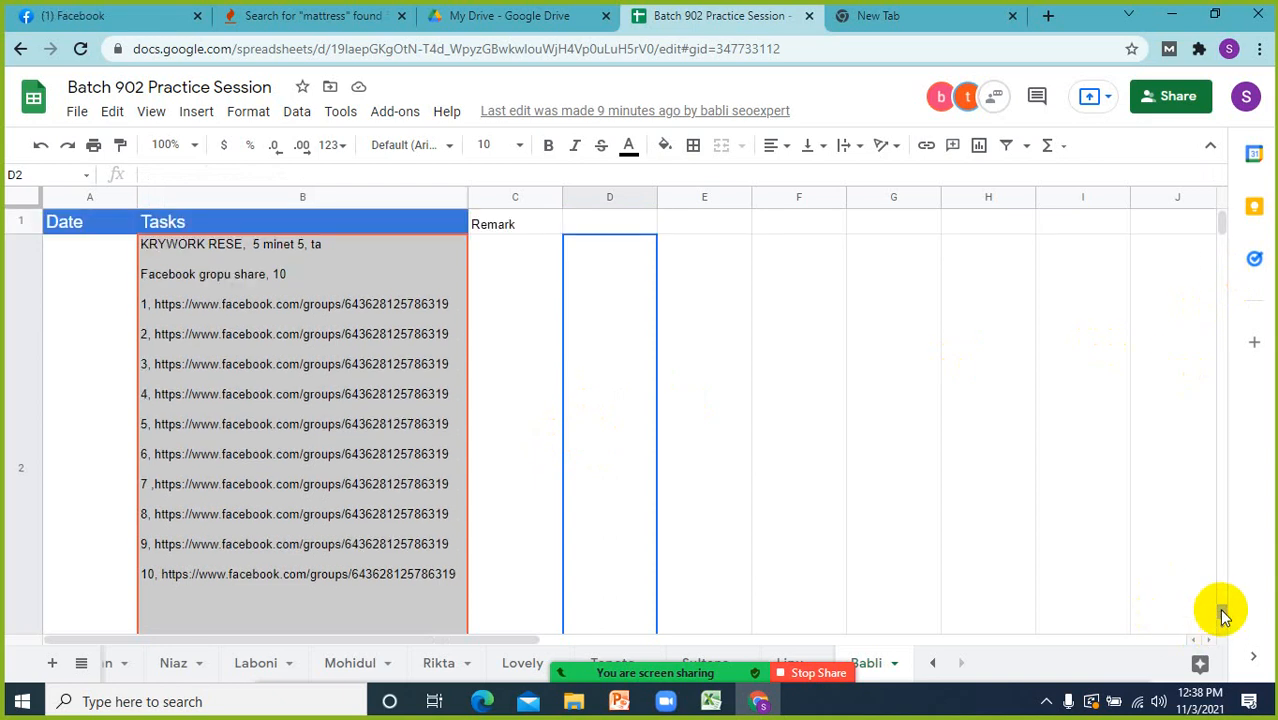
- Examine the Facebook and LinkedIn group share links in the student's Tasks cell B2 through to the last LinkedIn entry
click(1222, 627)
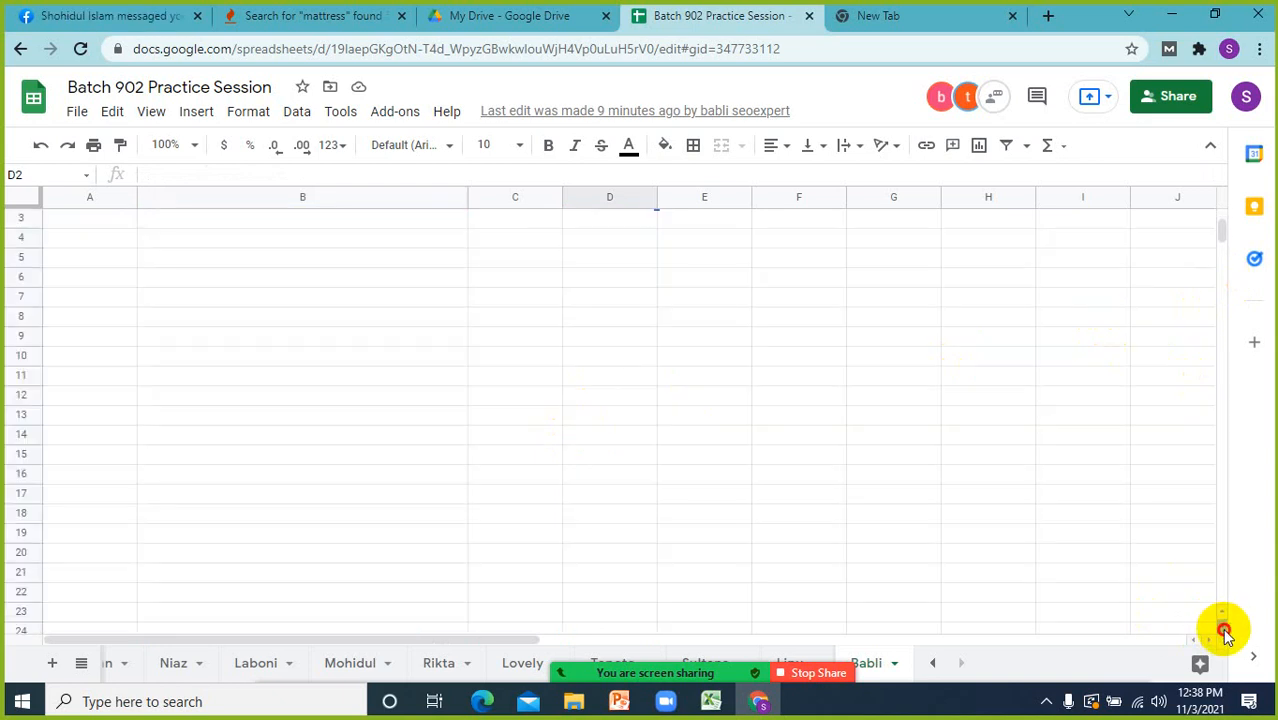
drag(1222, 229, 1225, 231)
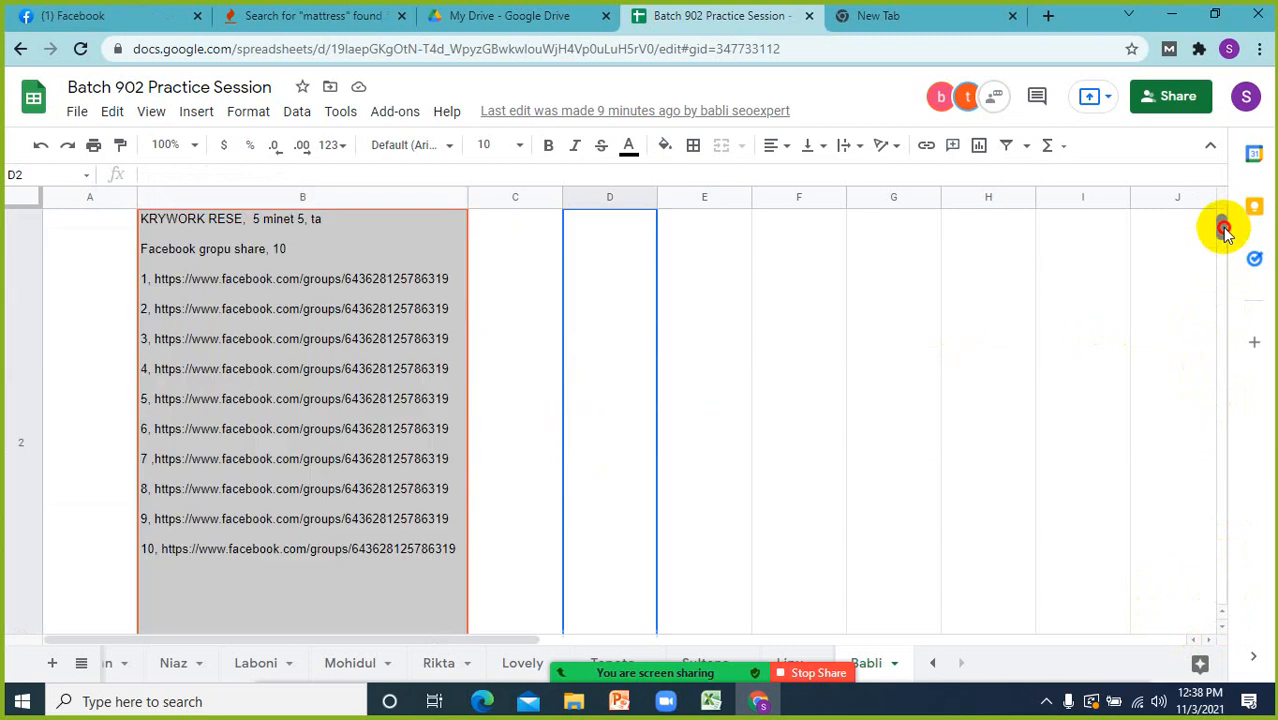
click(760, 359)
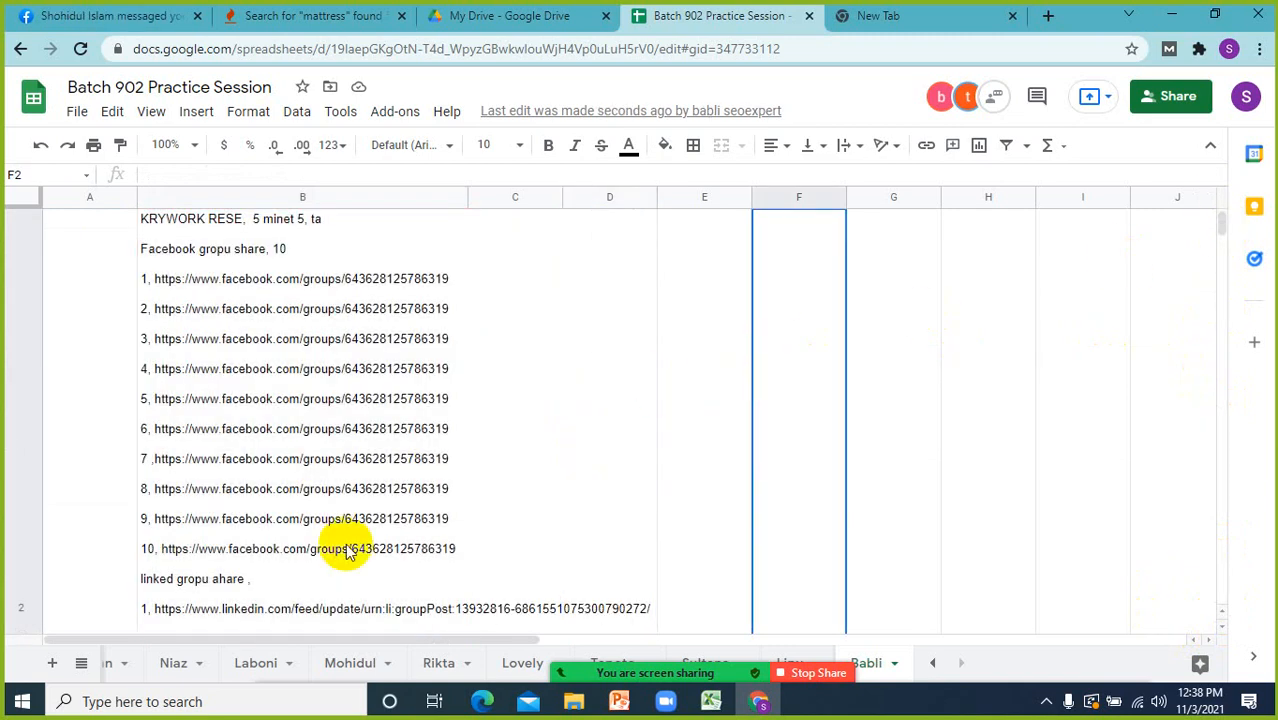
click(262, 590)
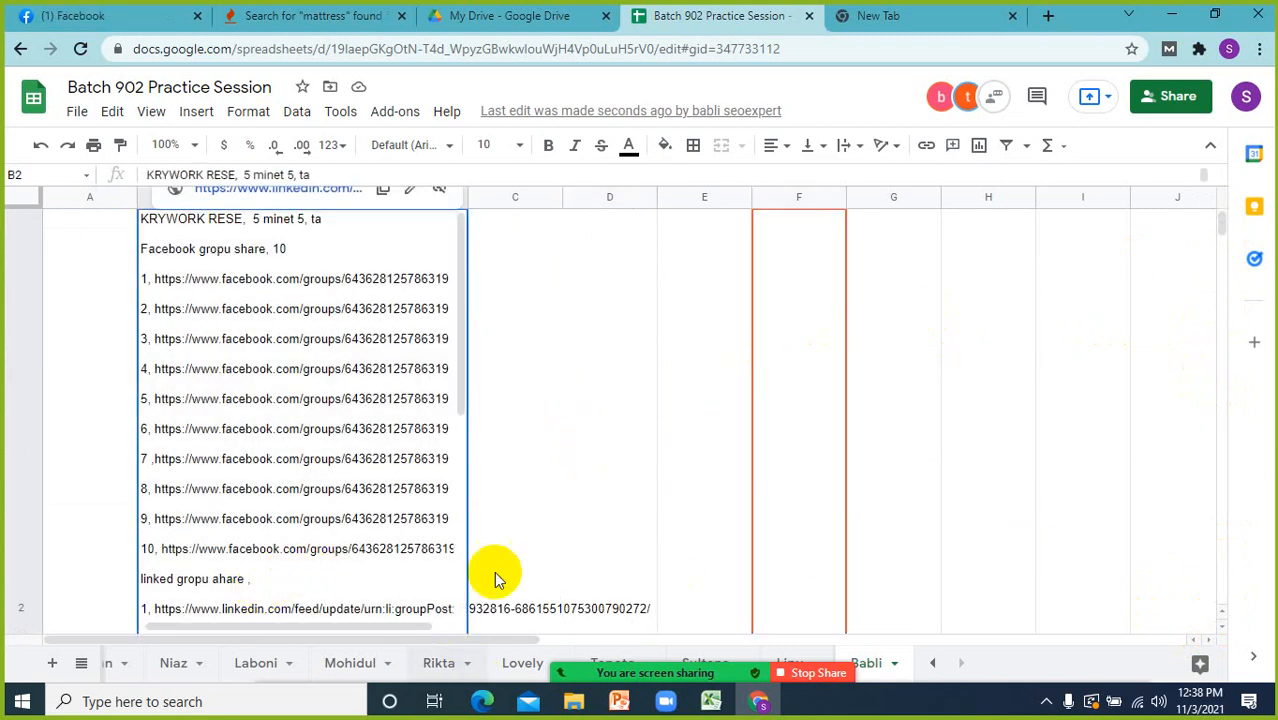
click(461, 342)
scroll(443, 420, down, 3)
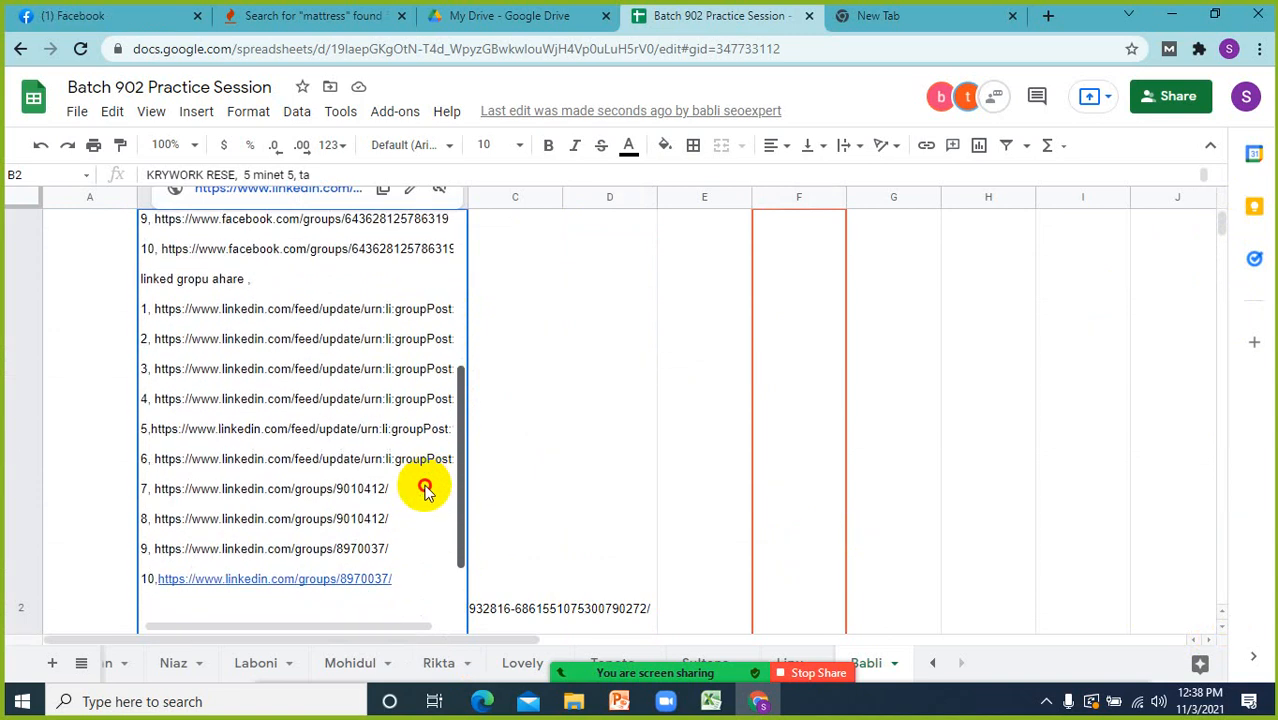
scroll(424, 508, down, 1)
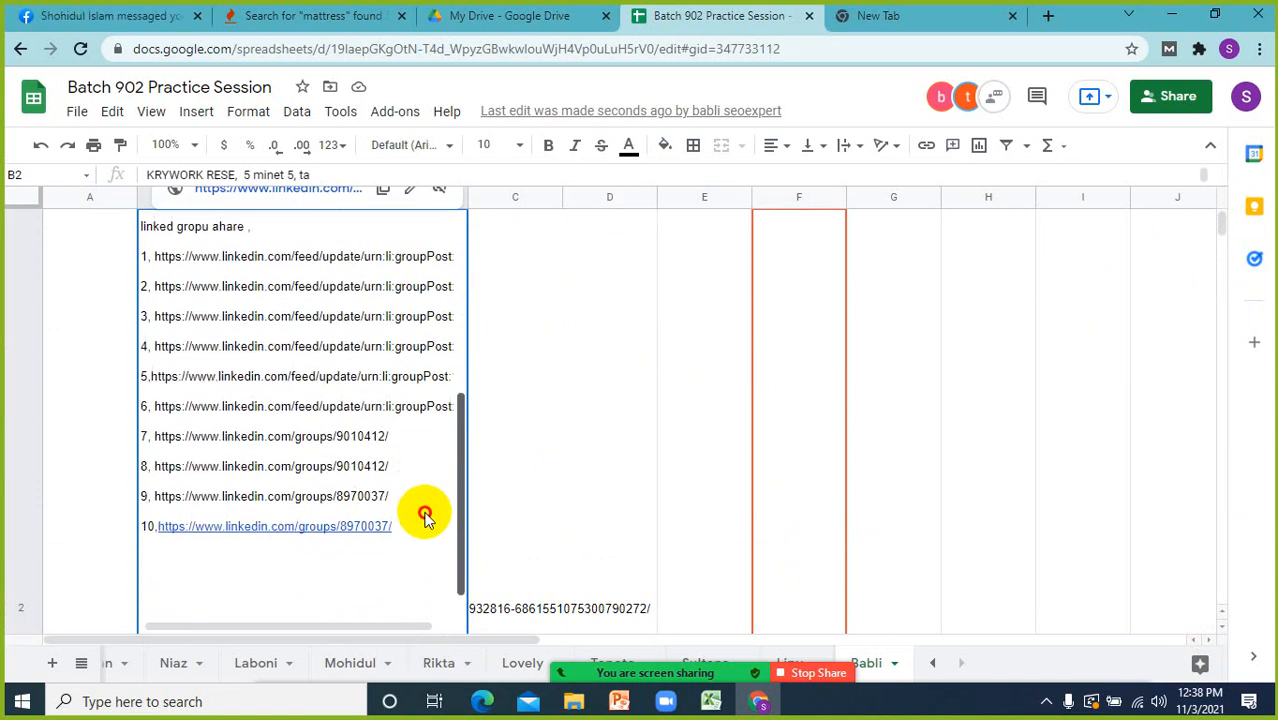
scroll(424, 514, up, 1)
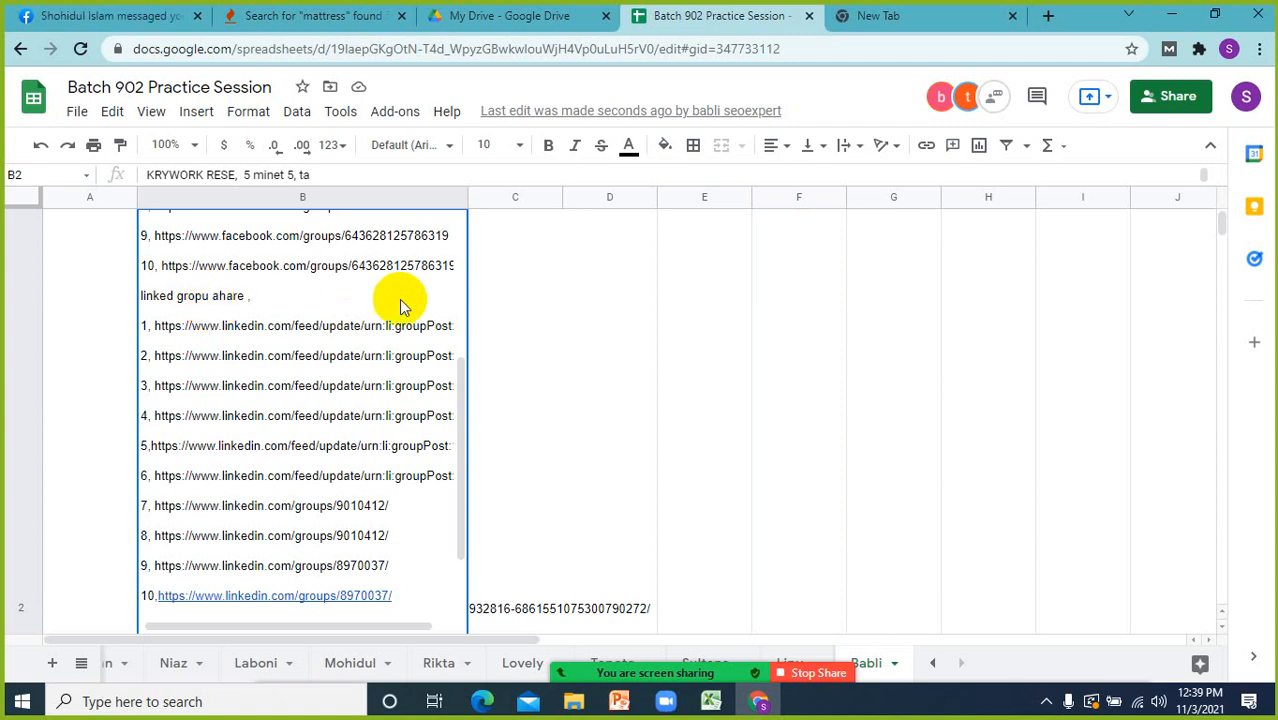
click(526, 320)
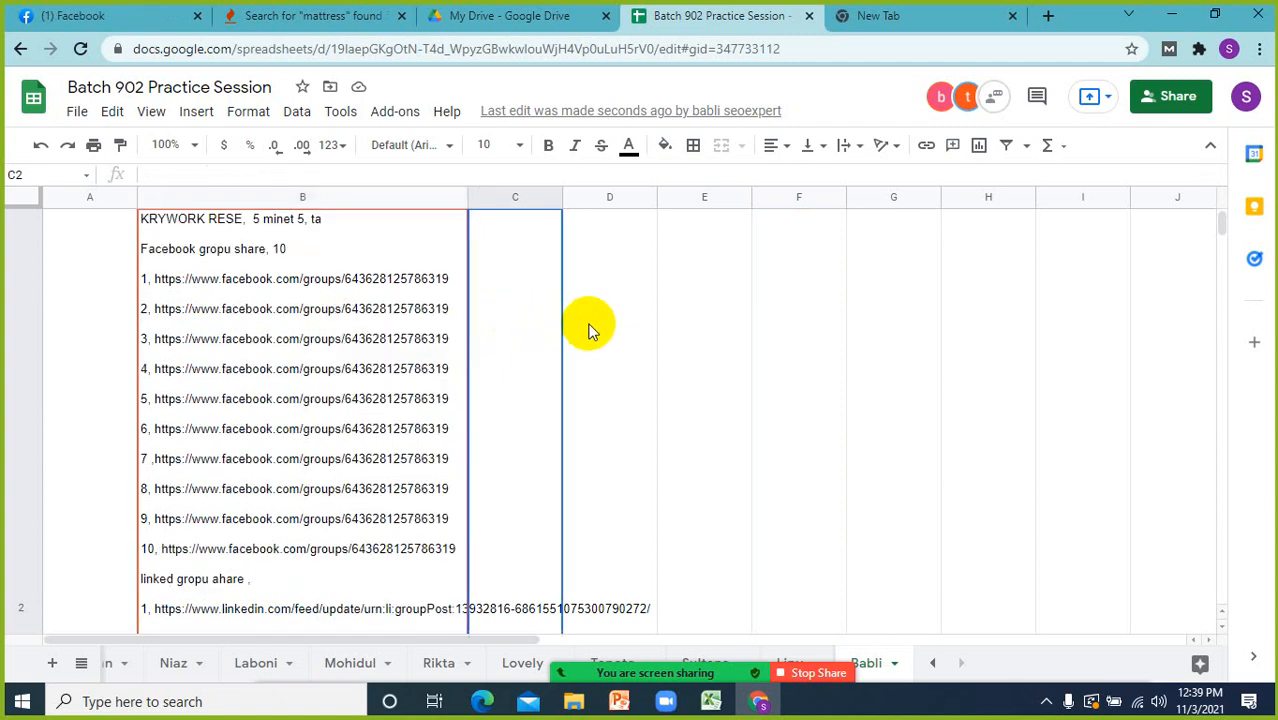
click(790, 350)
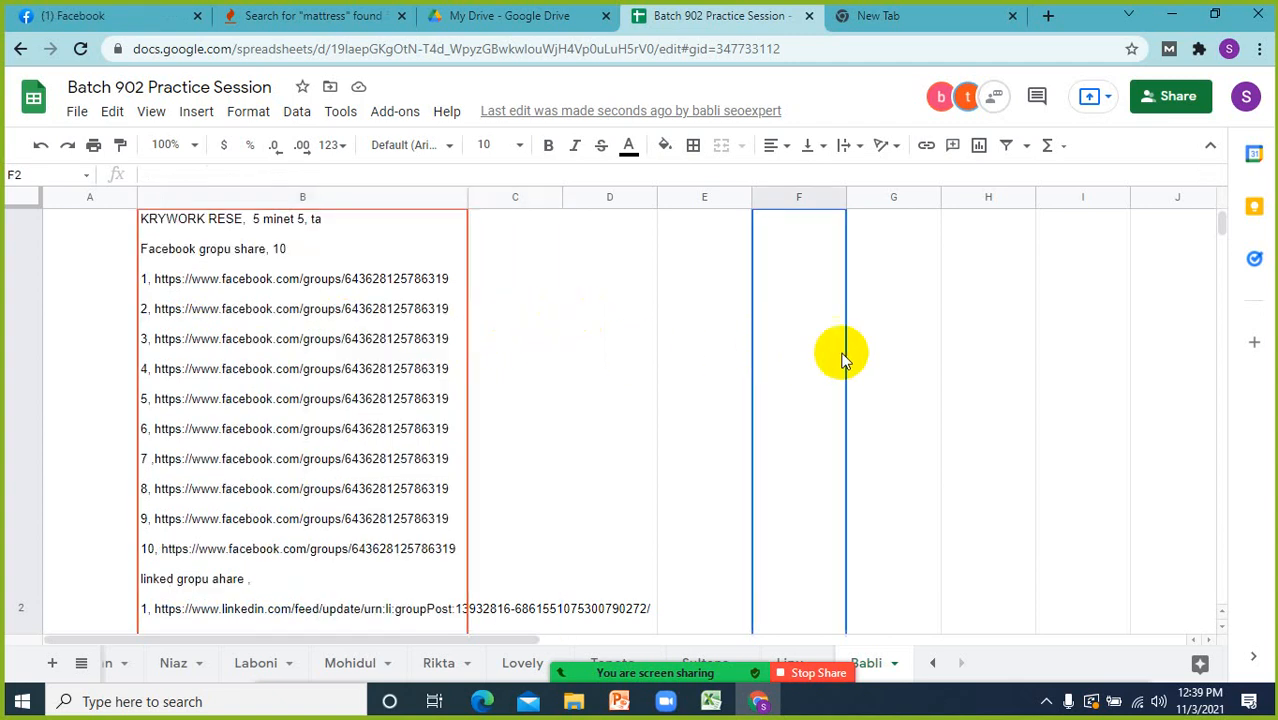
double_click(895, 365)
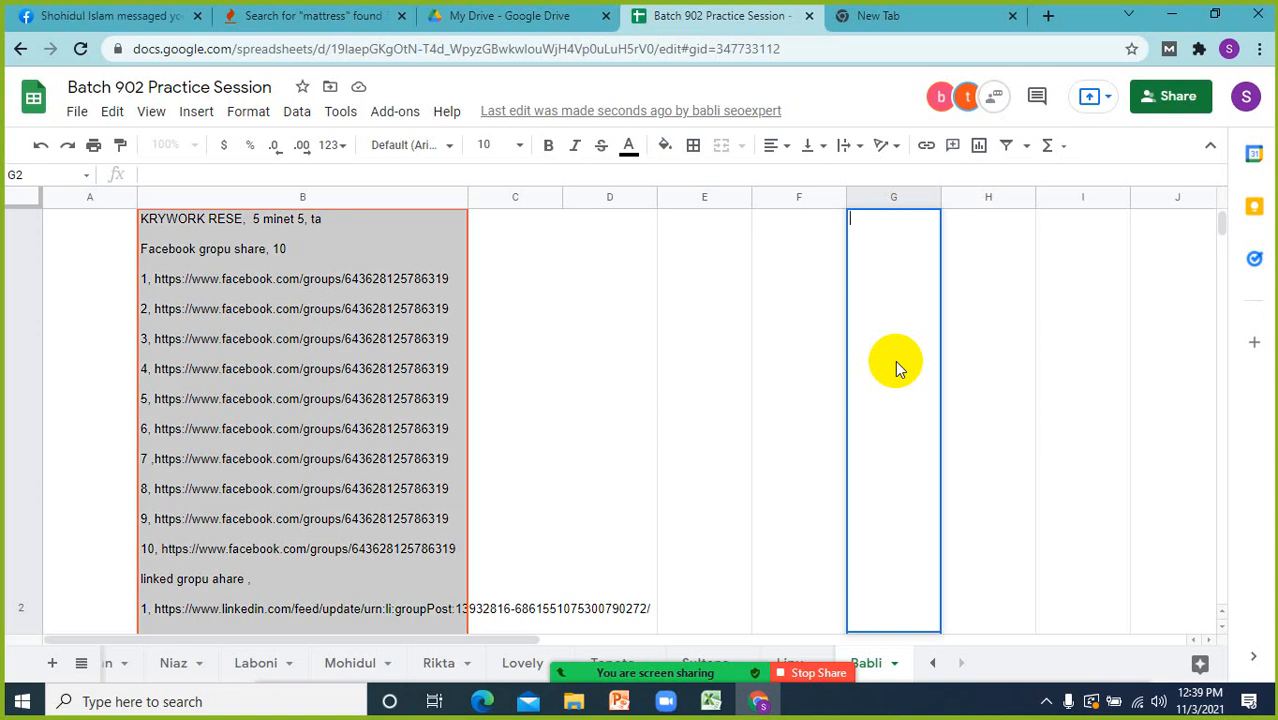
click(868, 15)
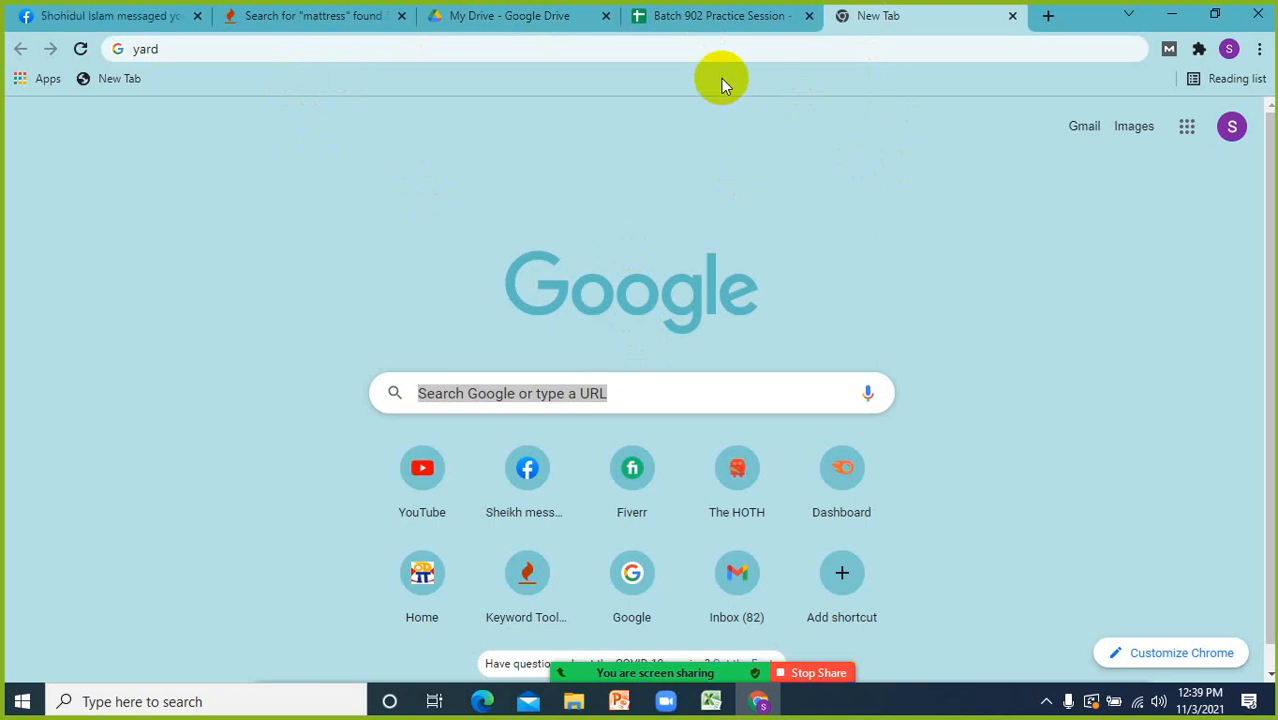
click(539, 144)
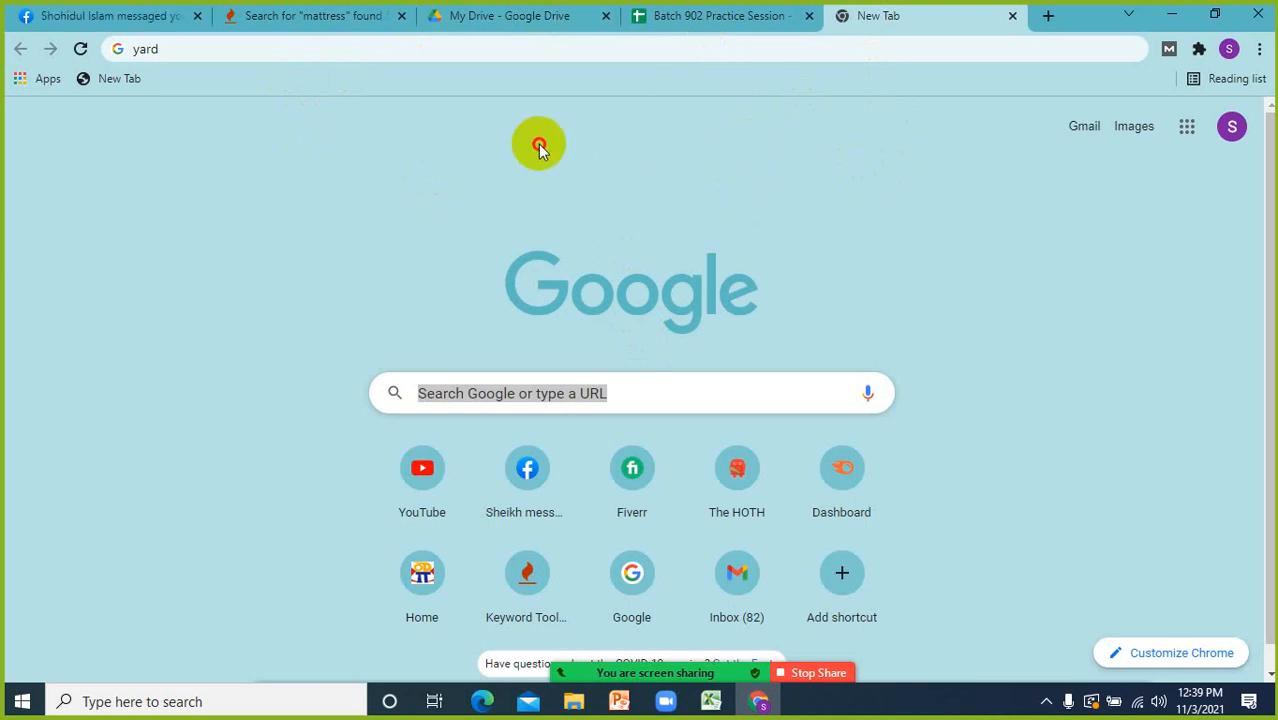
click(425, 170)
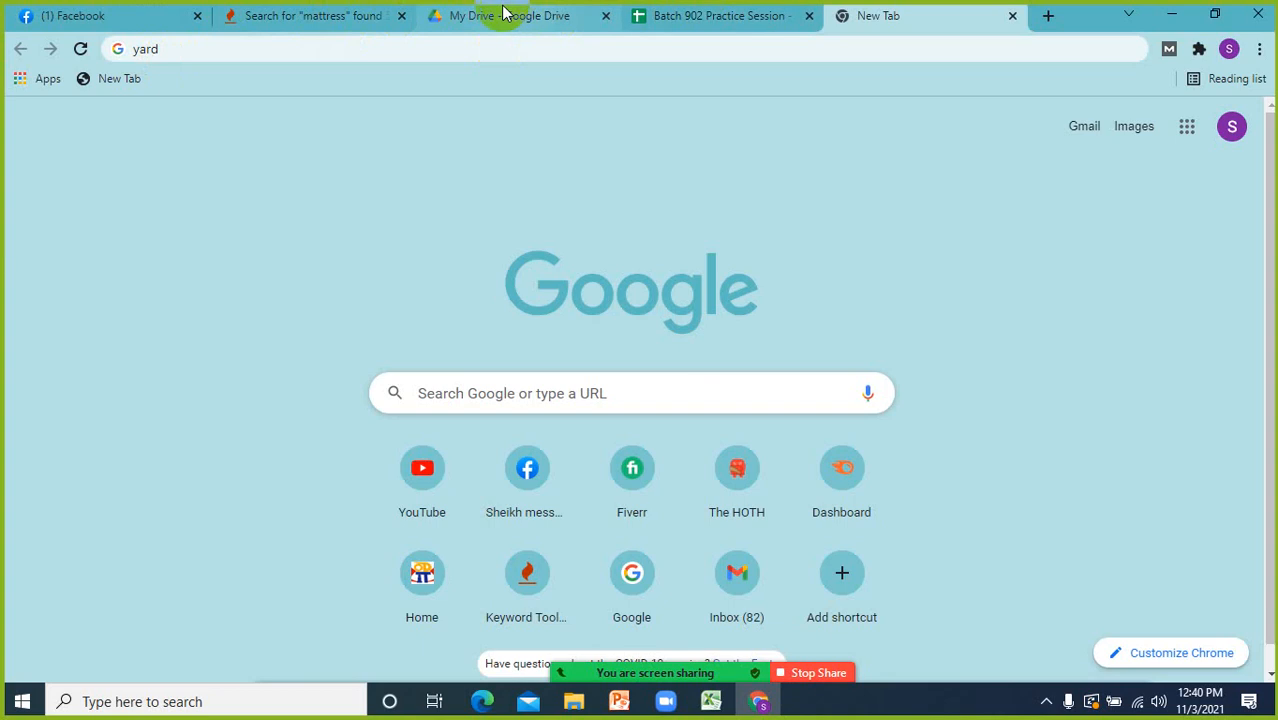
click(665, 16)
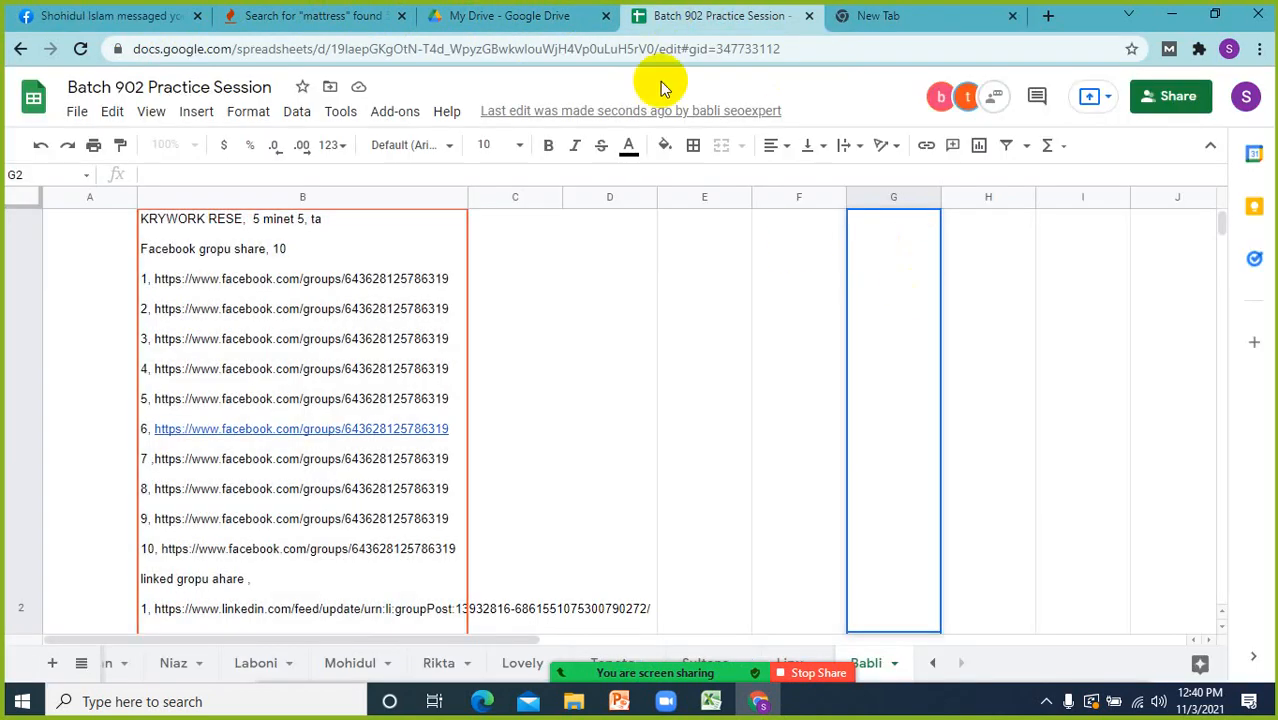
- Switch to the Mattress workbook in Excel and undo the recent column width and header row height changes
click(710, 701)
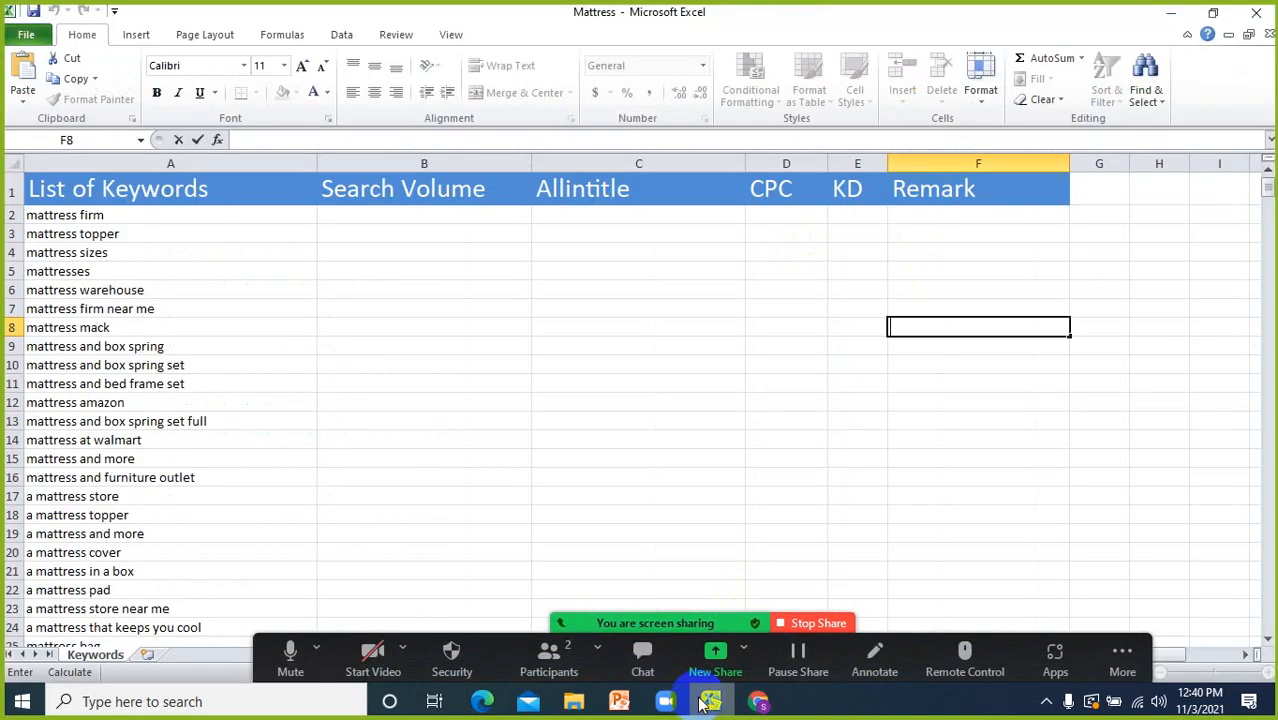
click(786, 420)
scroll(1013, 414, down, 1)
scroll(1016, 415, up, 1)
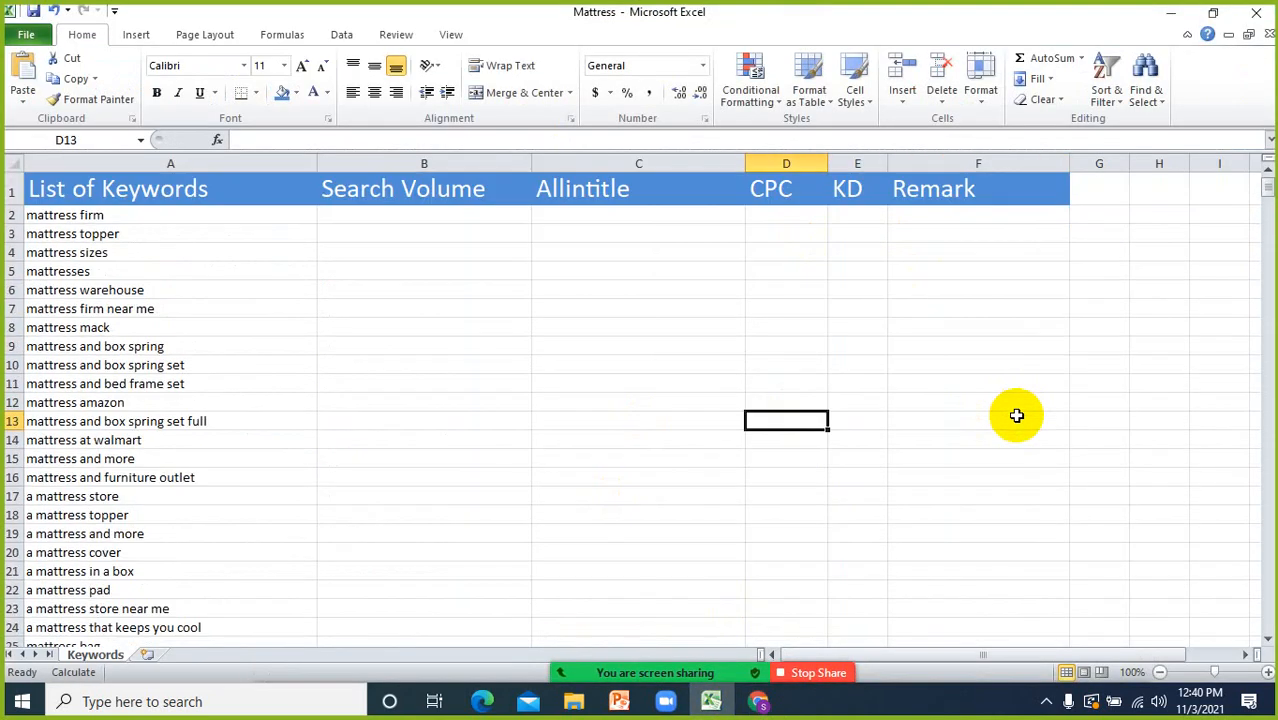
key(ctrl+z)
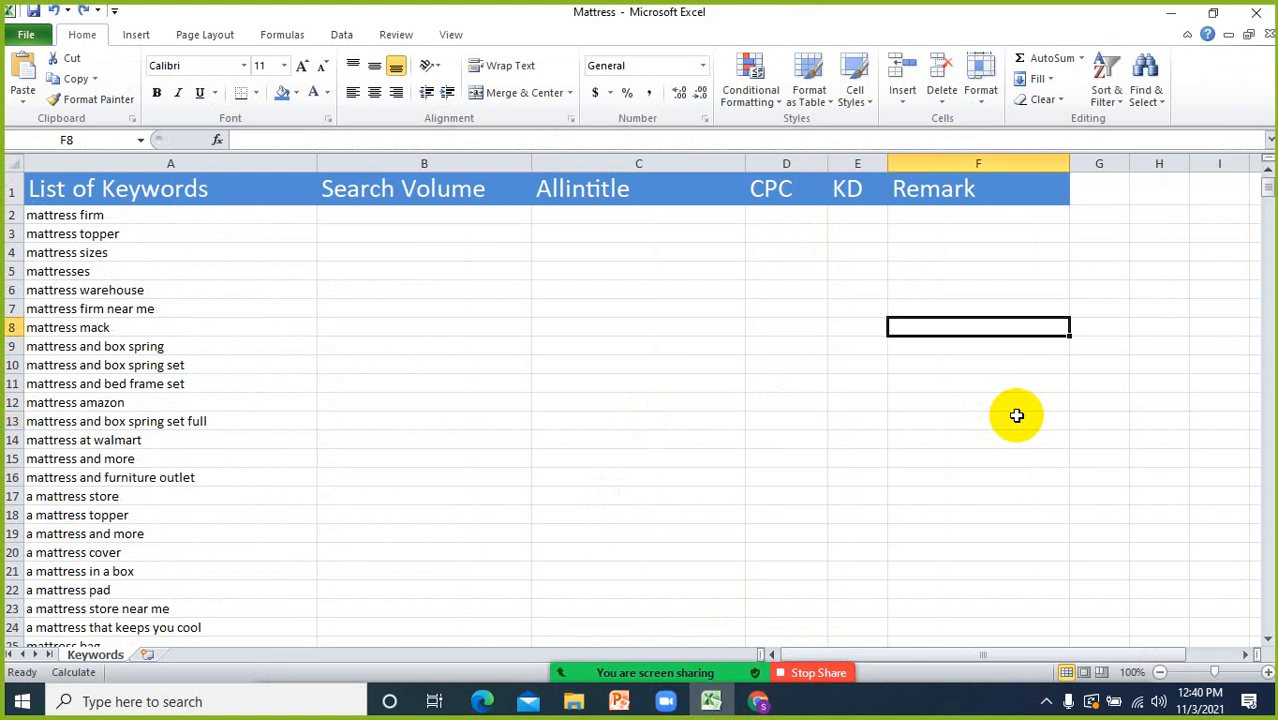
key(ctrl+z)
key(ctrl+z)
key(ctrl+z)
key(ctrl+z)
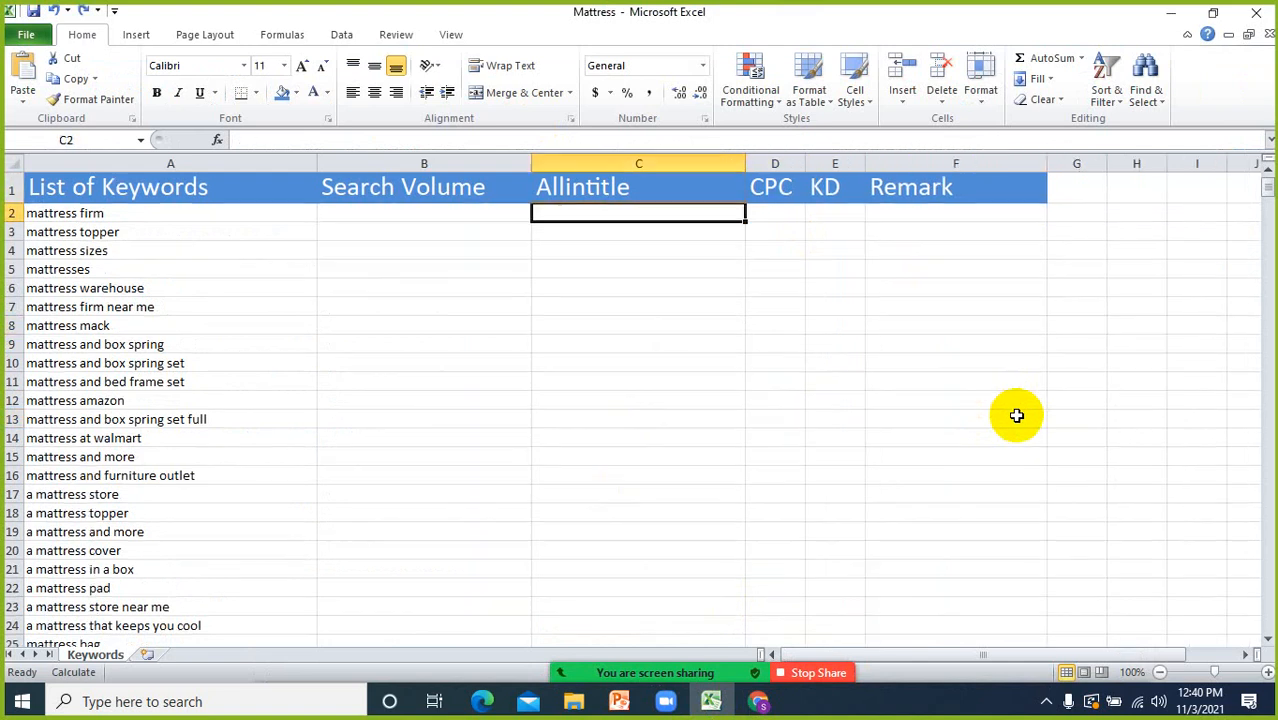
key(ctrl+z)
key(ctrl+z)
key(ctrl+z)
key(ctrl+z)
key(ctrl+z)
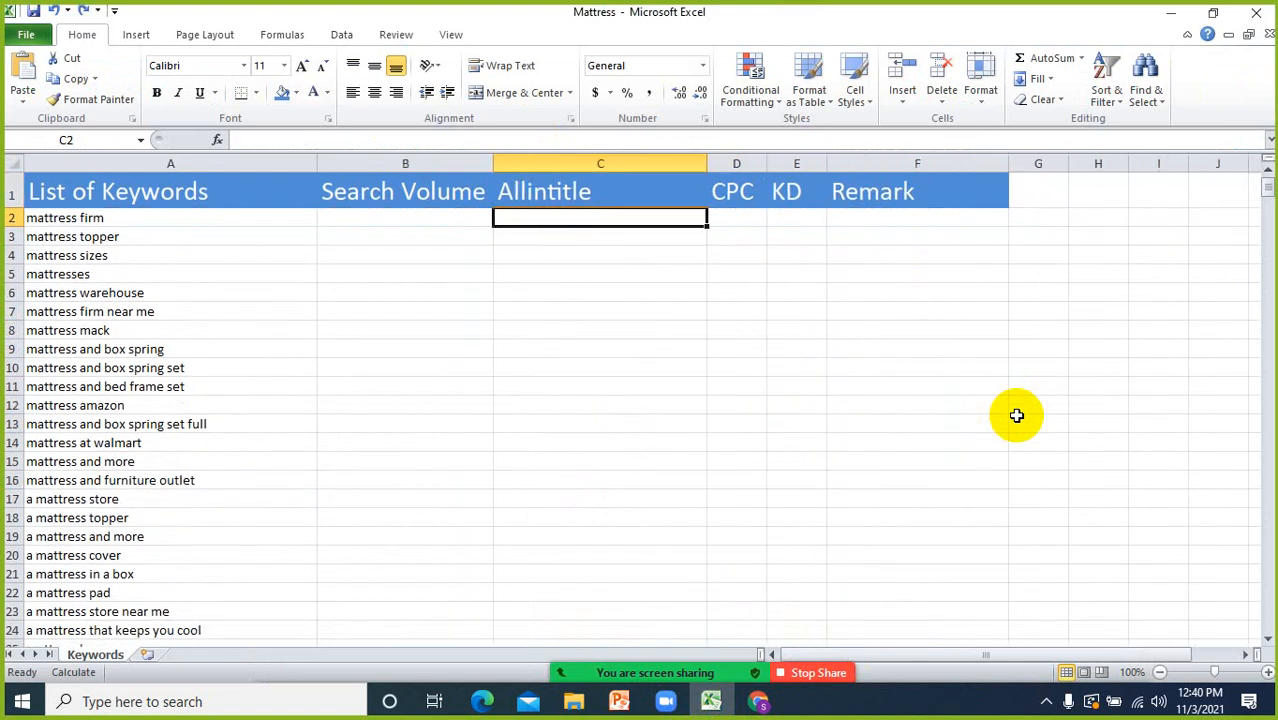
key(ctrl+z)
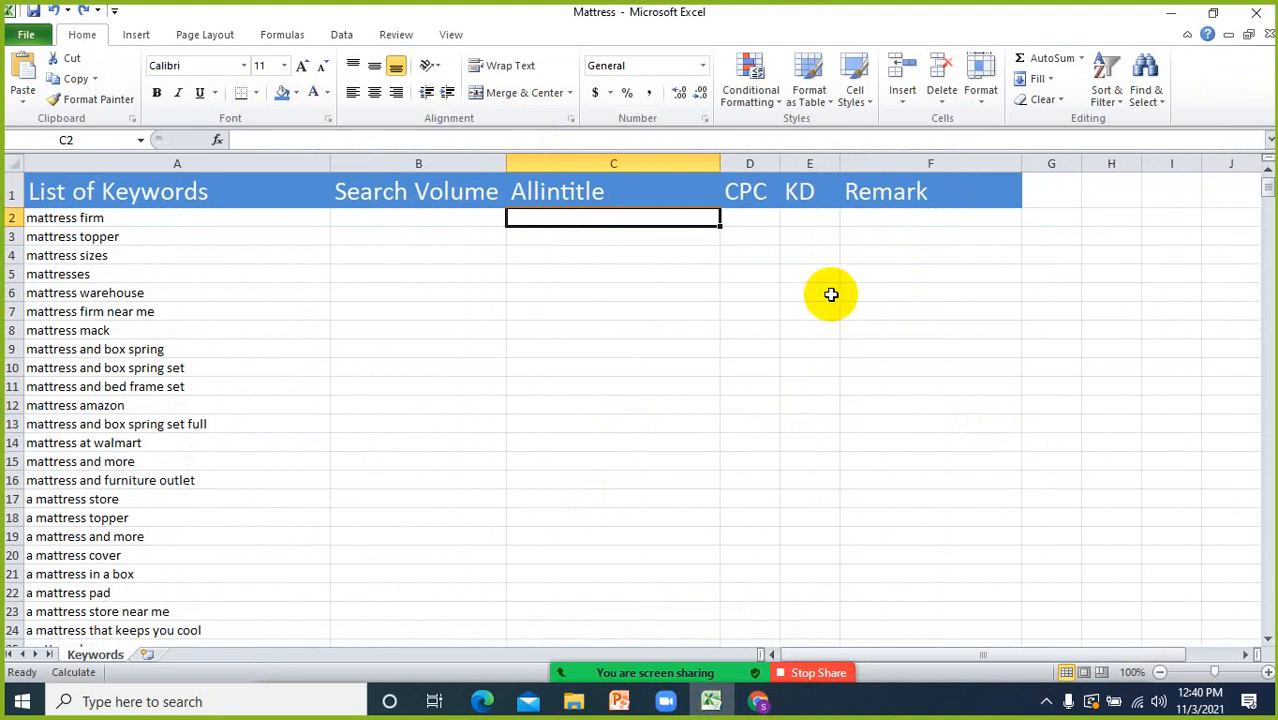
double_click(850, 328)
key(Return)
key(Return)
key(Return)
key(Return)
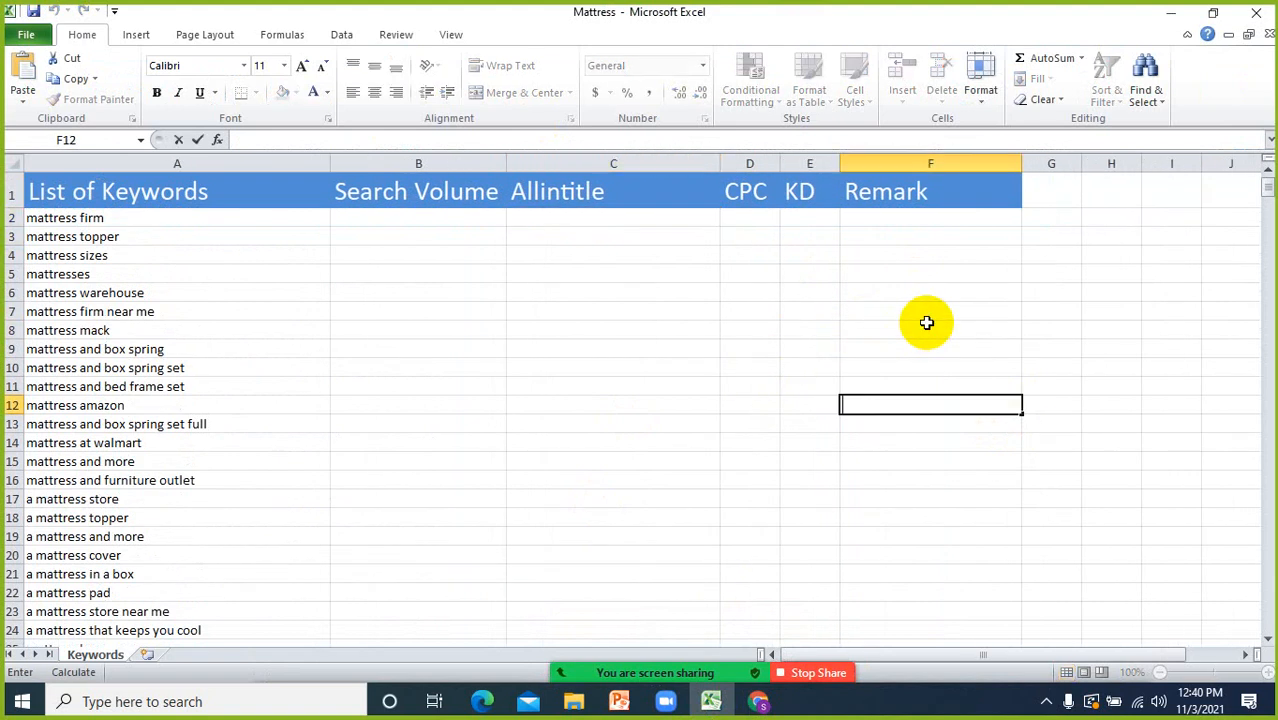
scroll(978, 268, down, 1)
click(978, 272)
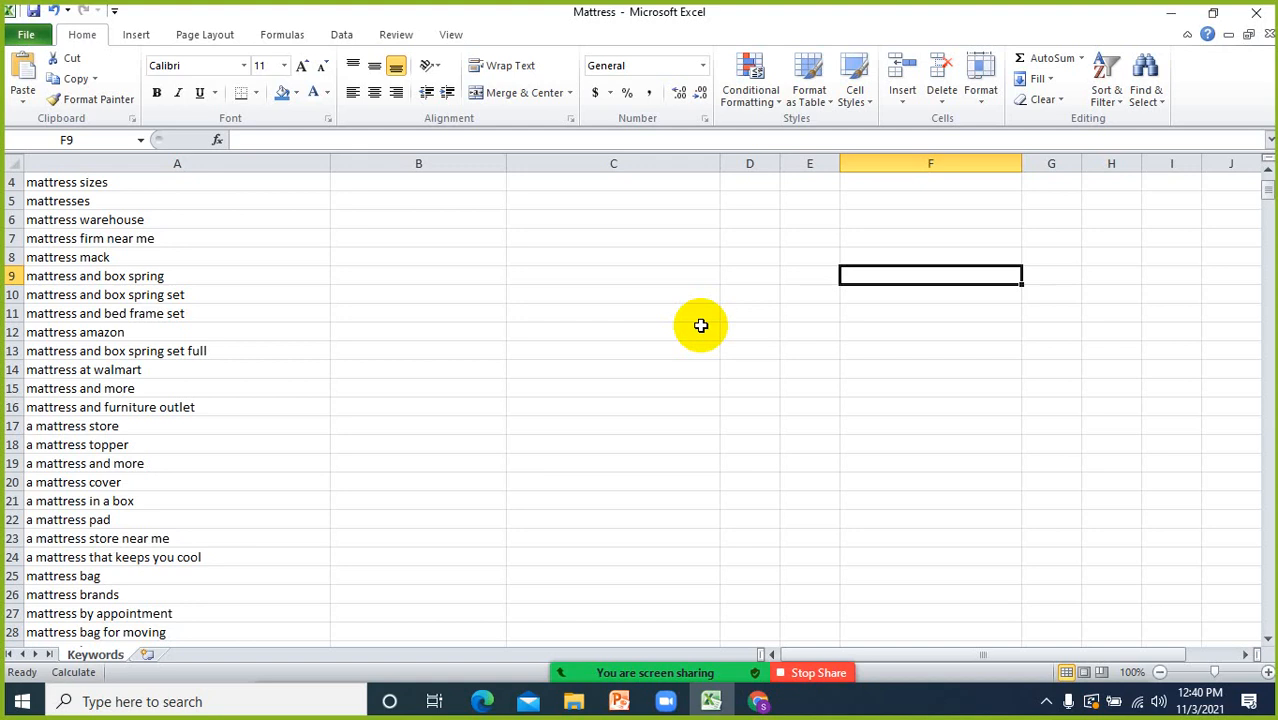
click(960, 372)
click(1100, 370)
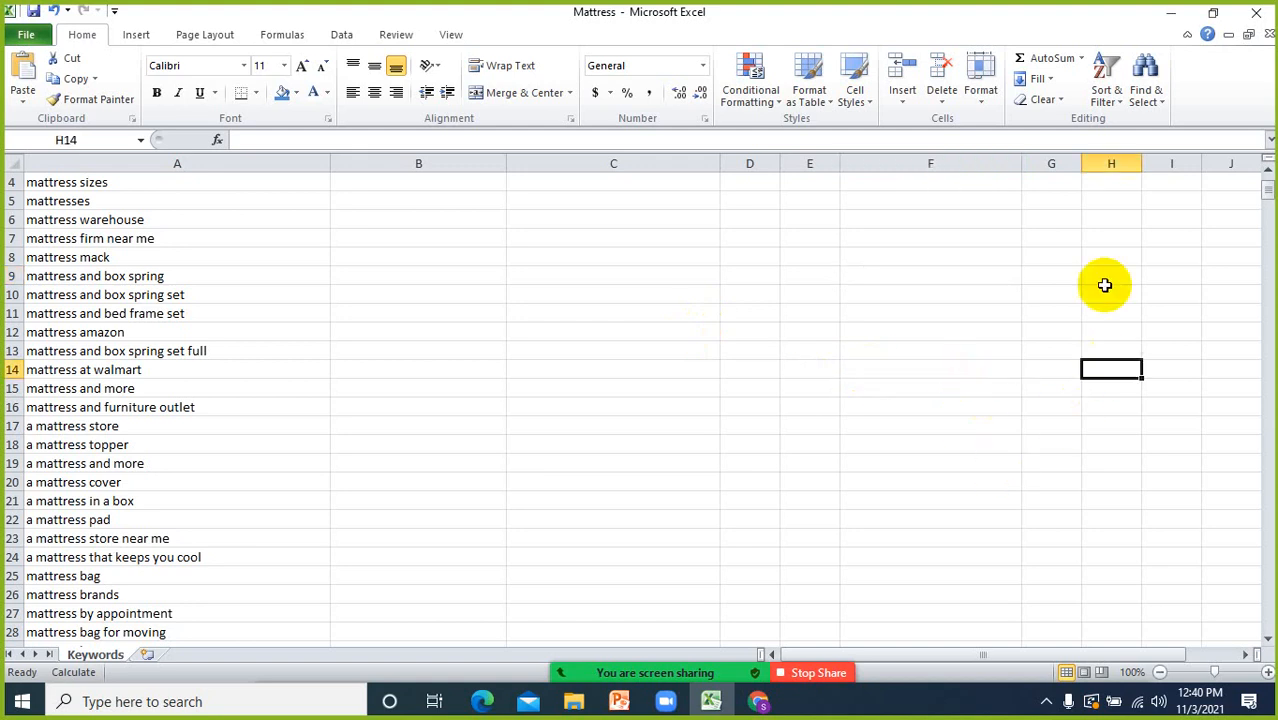
click(1104, 280)
scroll(1048, 360, up, 1)
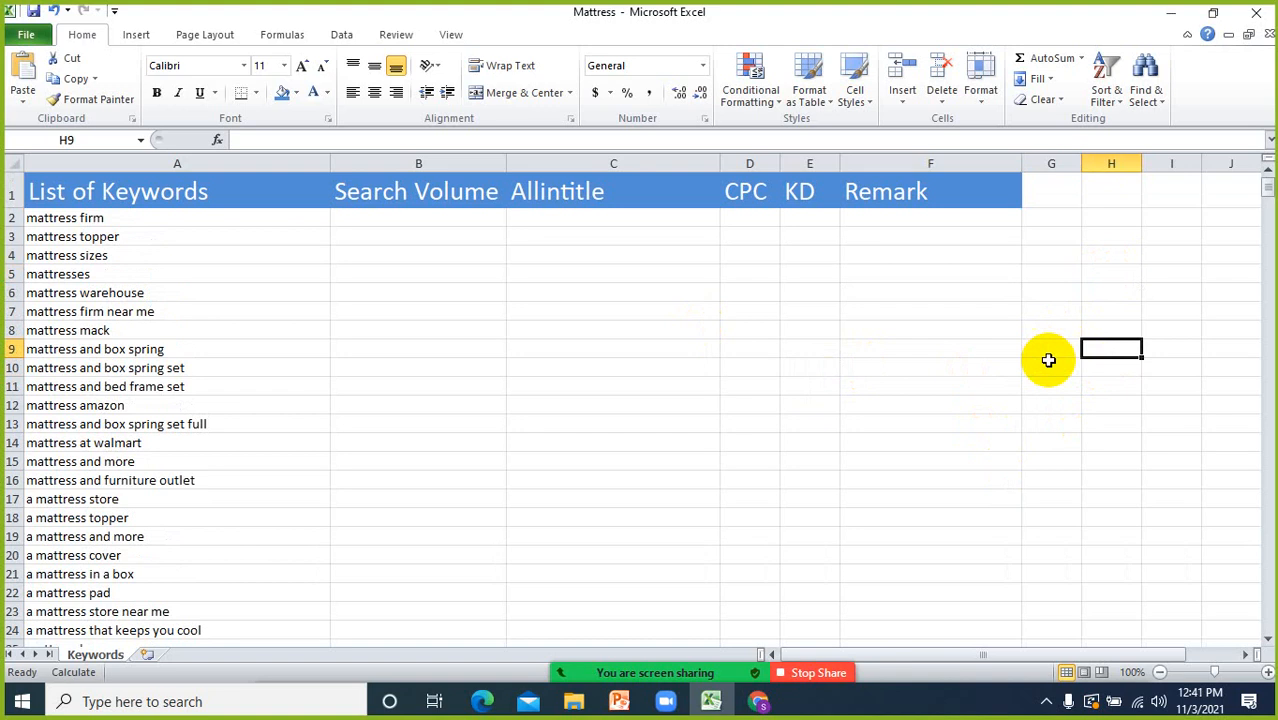
click(1016, 290)
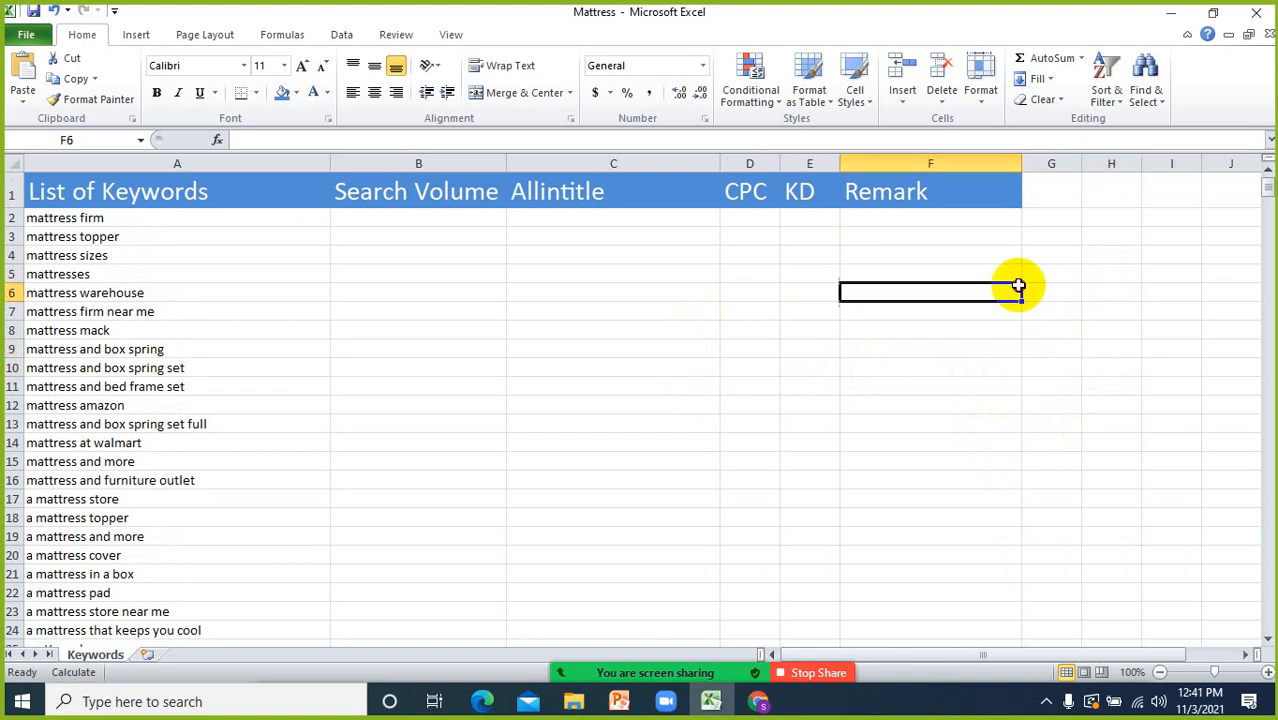
click(968, 240)
click(1046, 270)
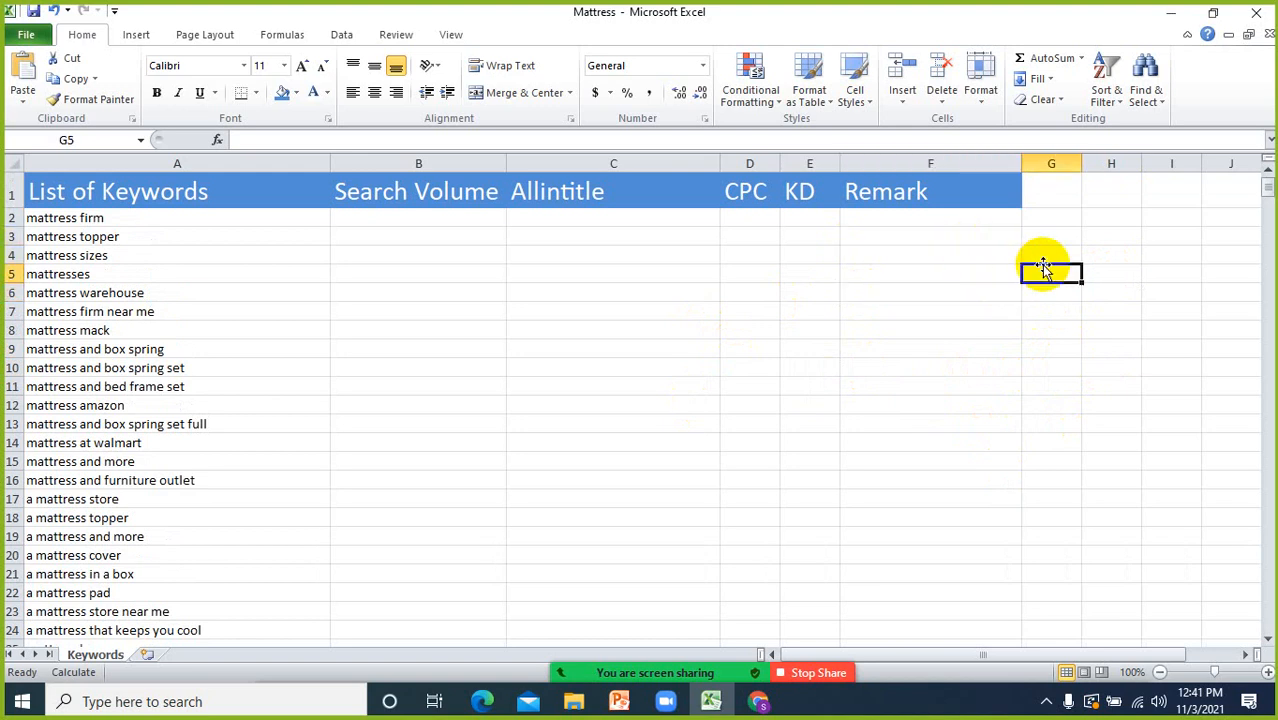
click(811, 305)
click(996, 331)
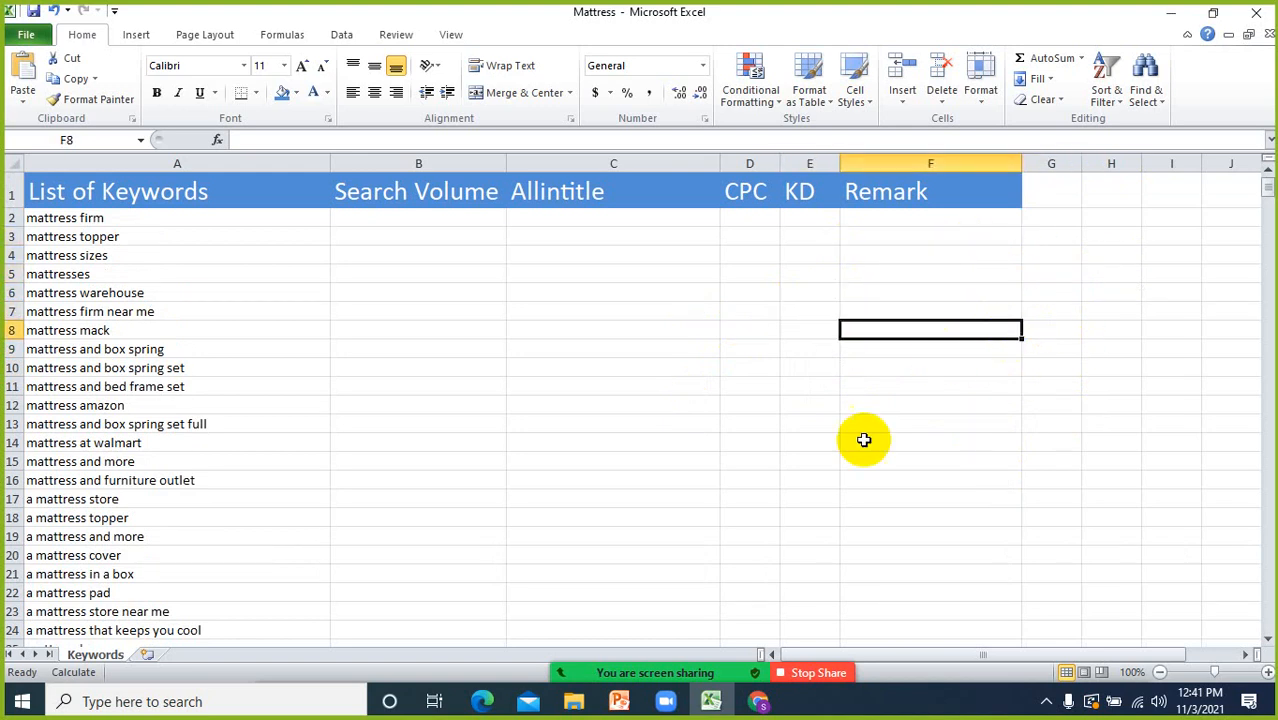
- Switch to Chrome and display the New Tab page
click(758, 701)
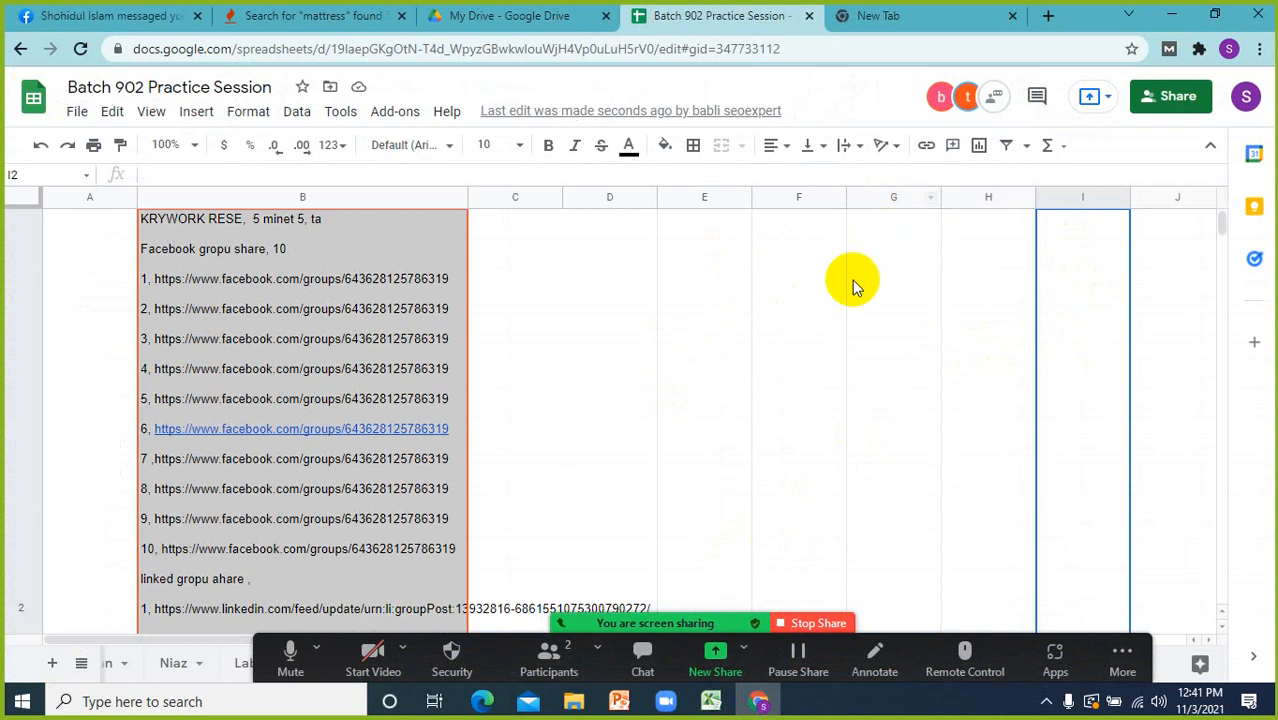
click(878, 15)
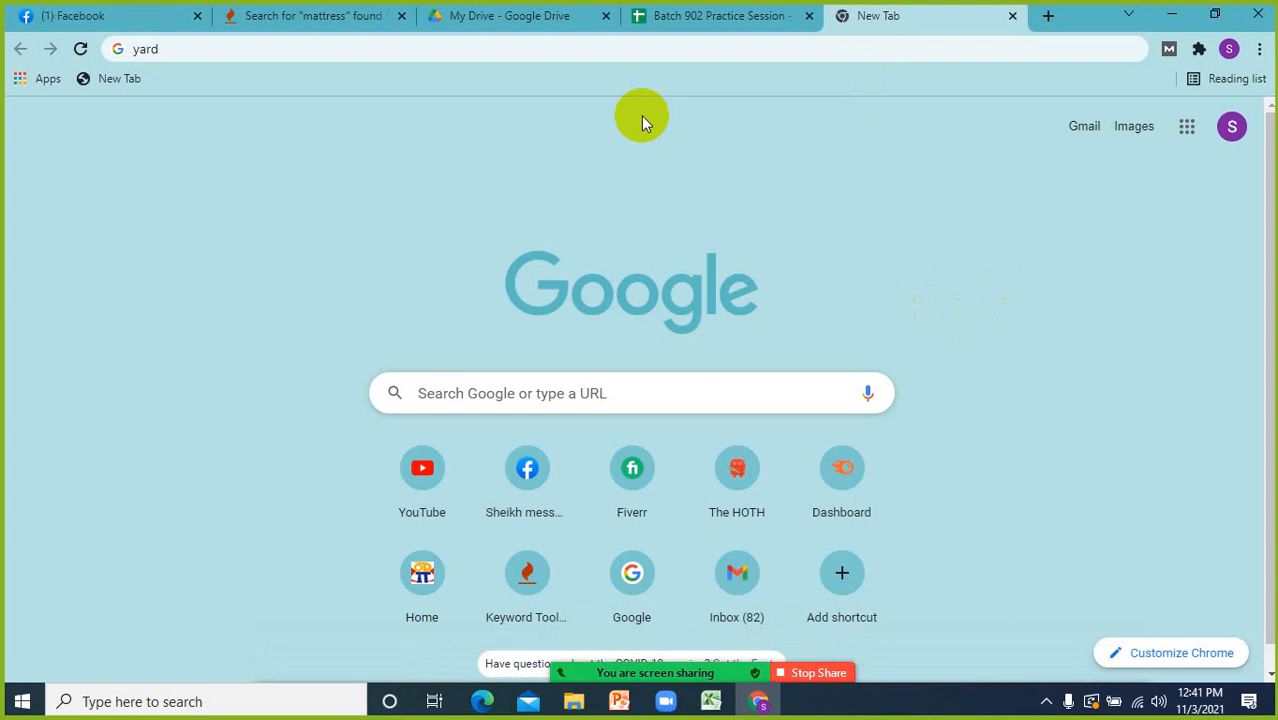
scroll(643, 117, down, 1)
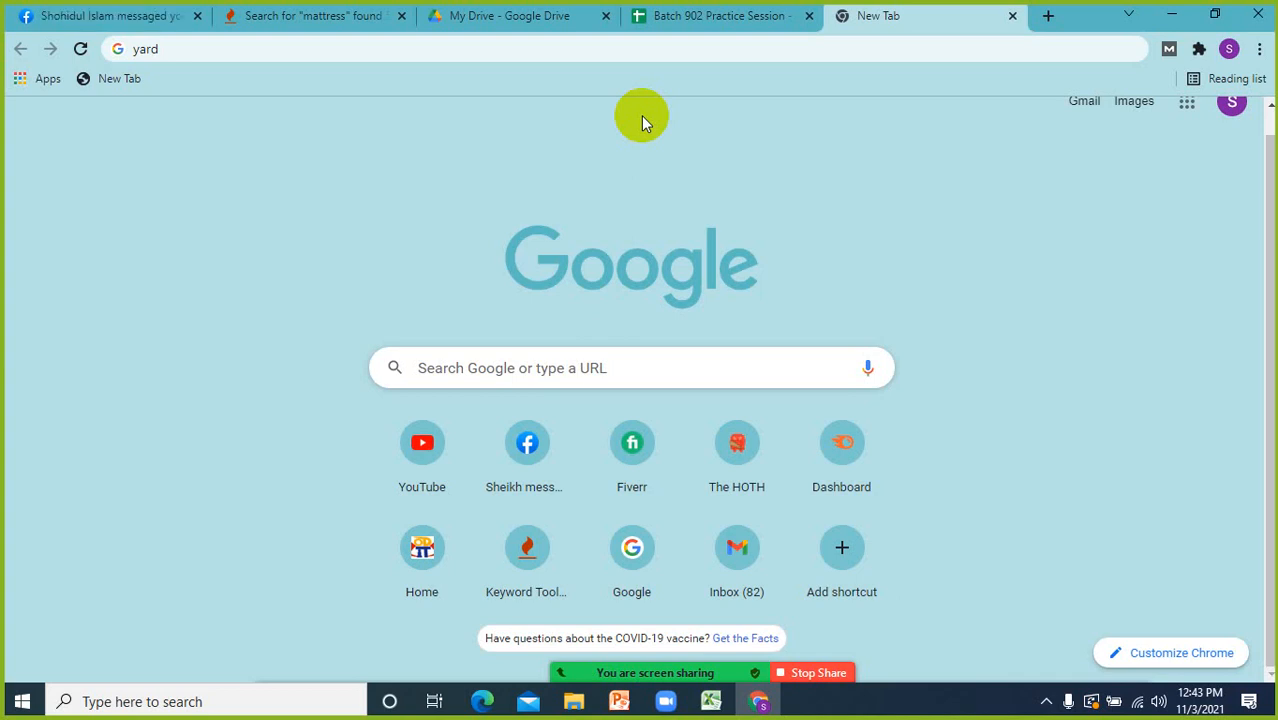
- Switch to the Mattress workbook in Excel and select cell C2 under Allintitle for the keyword "mattress firm"
click(711, 701)
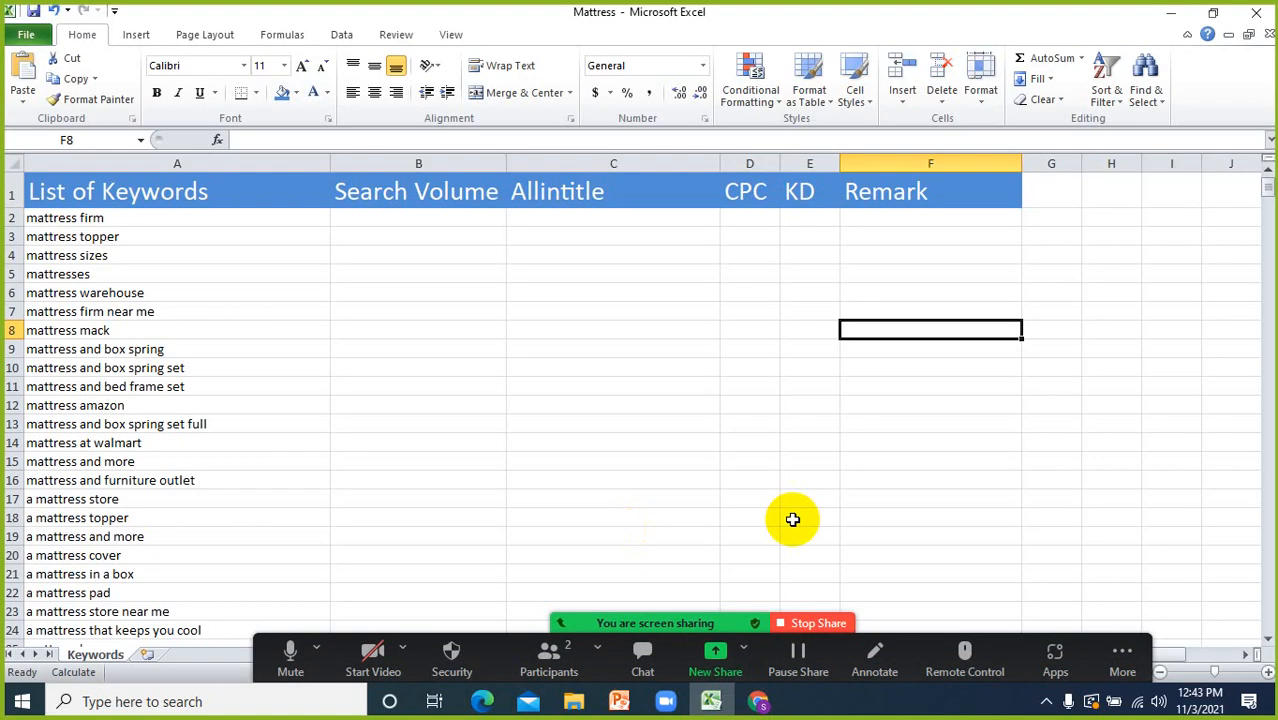
scroll(565, 390, up, 1)
click(590, 222)
click(859, 290)
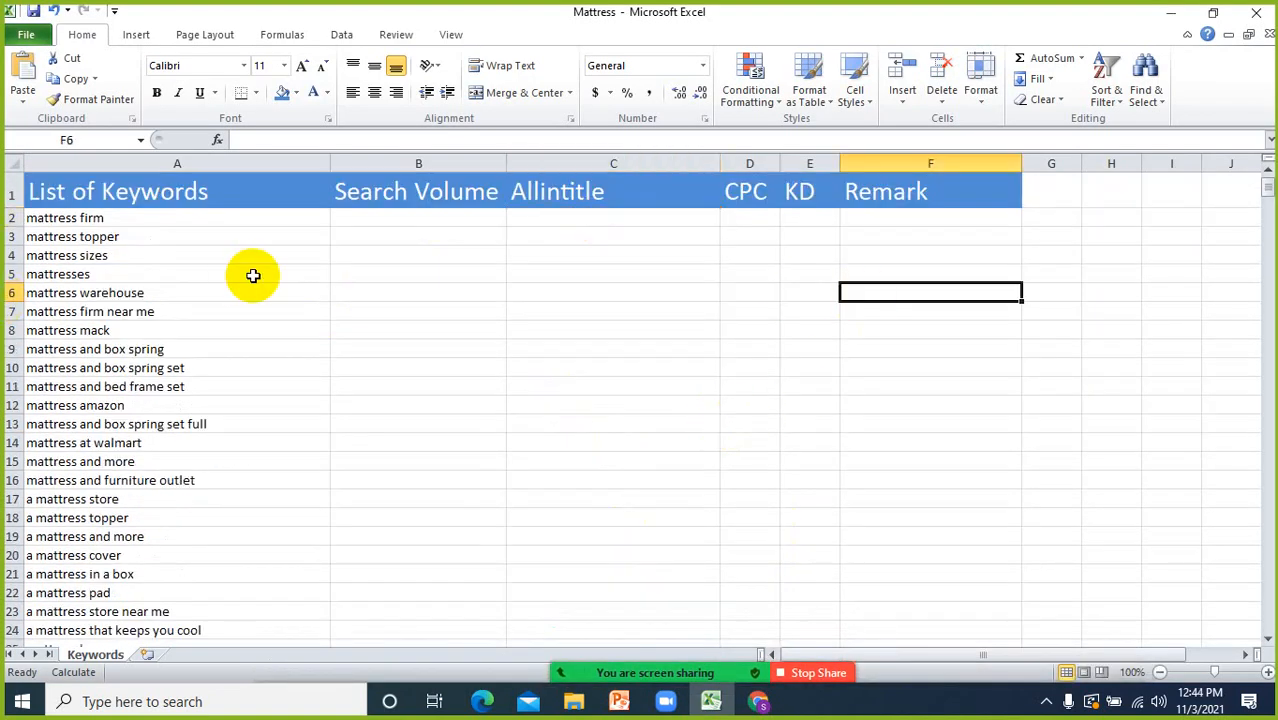
click(496, 236)
click(442, 217)
click(593, 218)
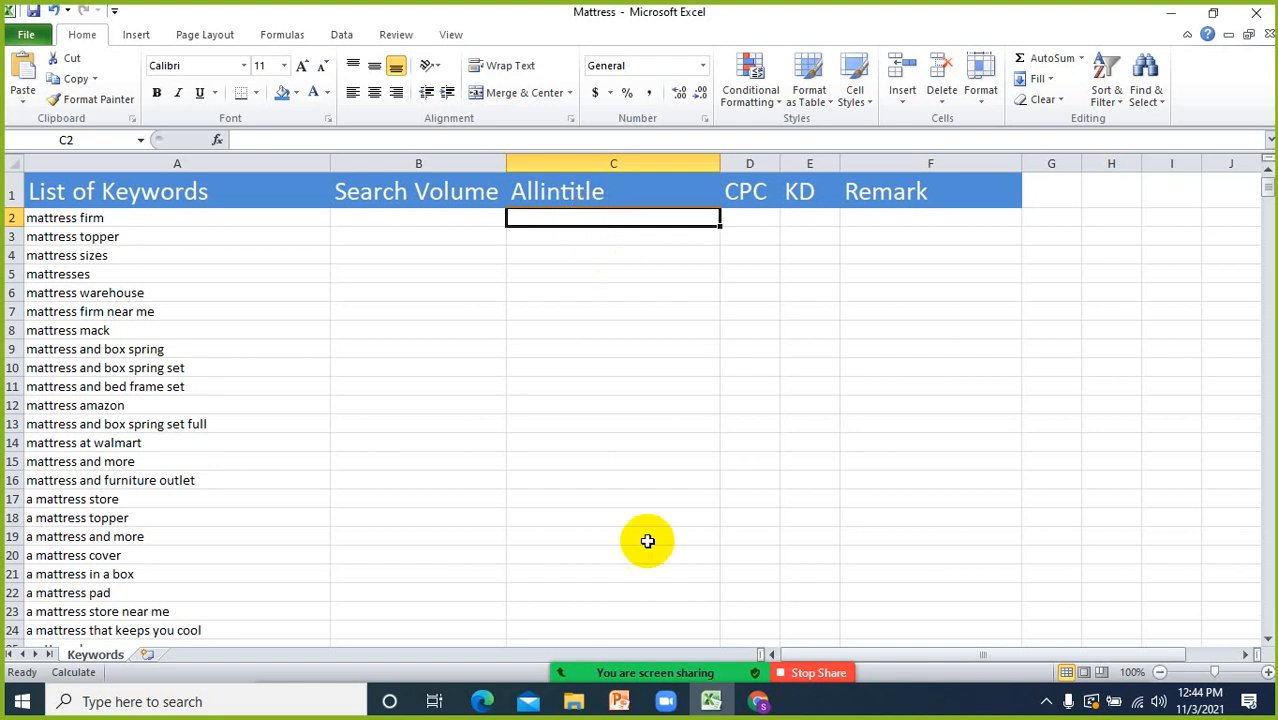
- Switch to Facebook in Chrome and close the chat window containing the 0:05 voice message
click(760, 701)
click(66, 6)
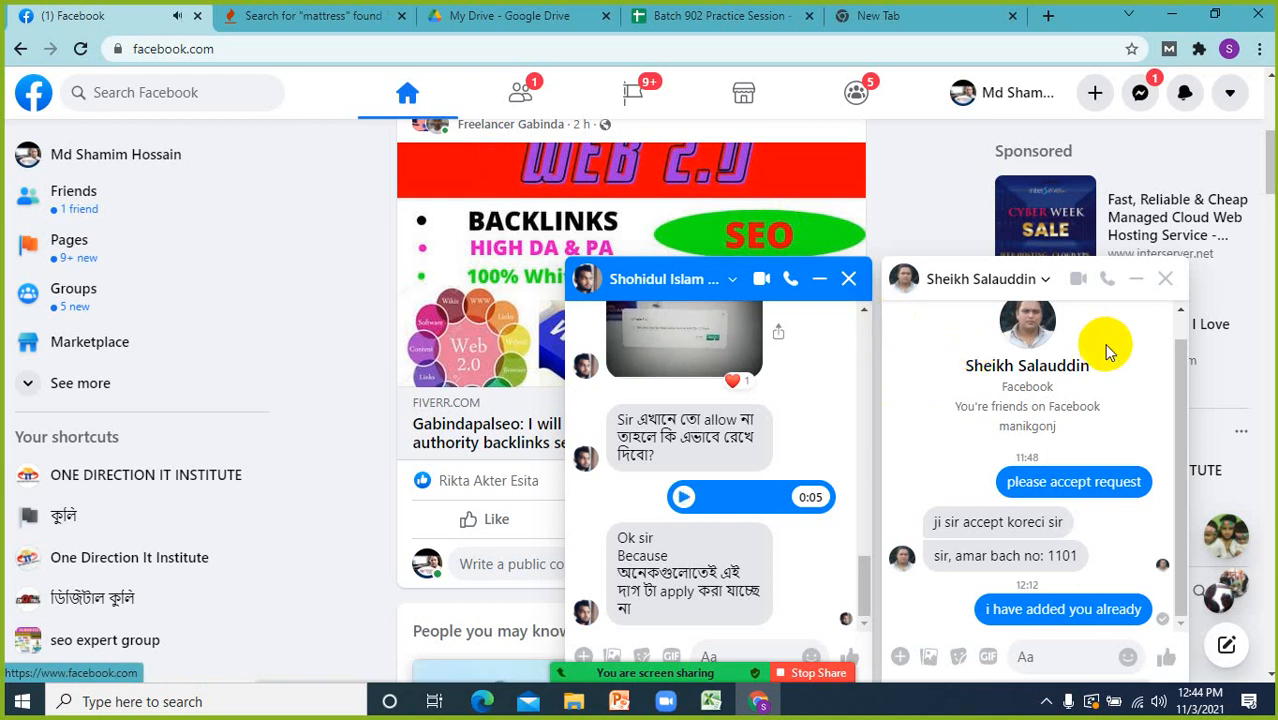
click(847, 283)
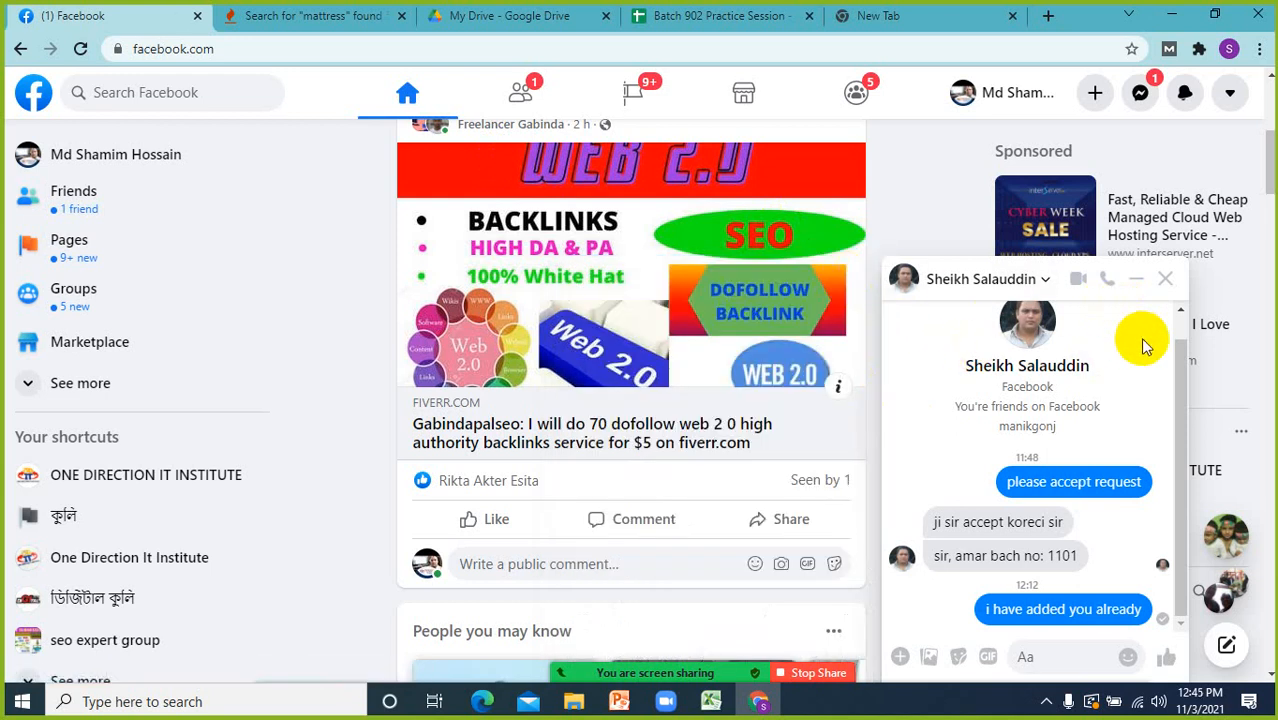
- Close the open Facebook chat window and check the Messenger conversation list
click(1160, 282)
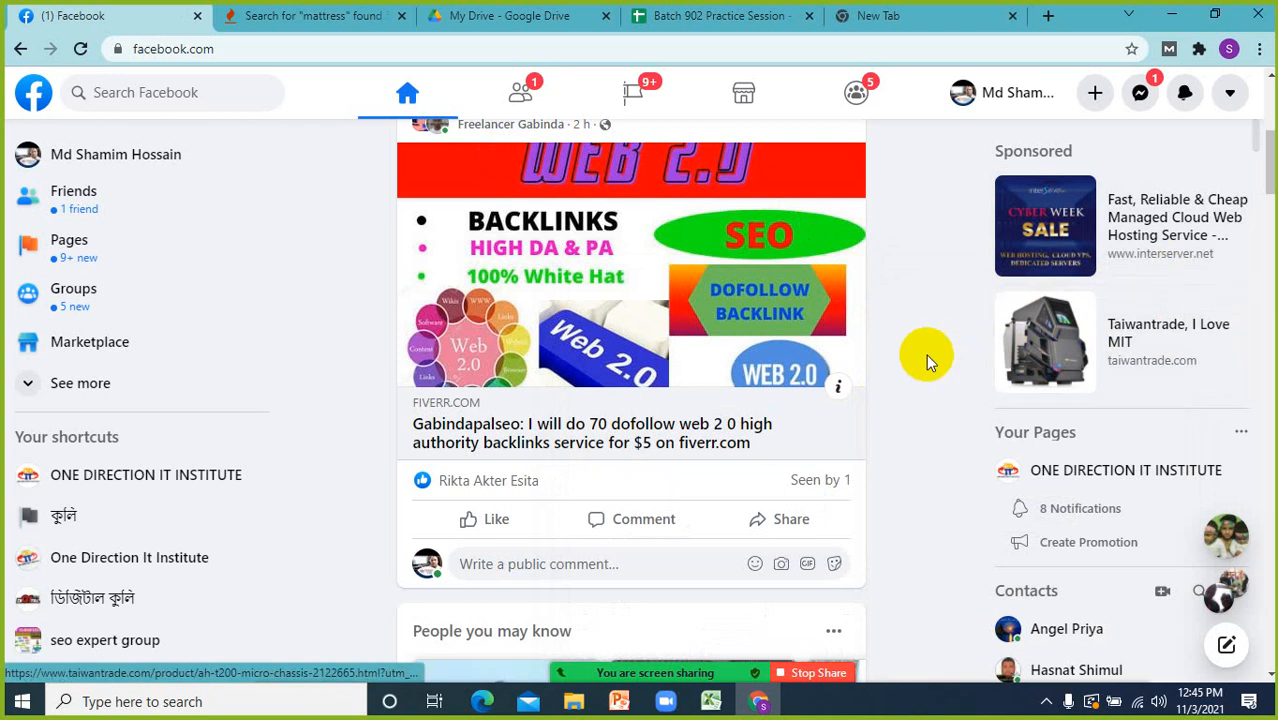
click(1141, 93)
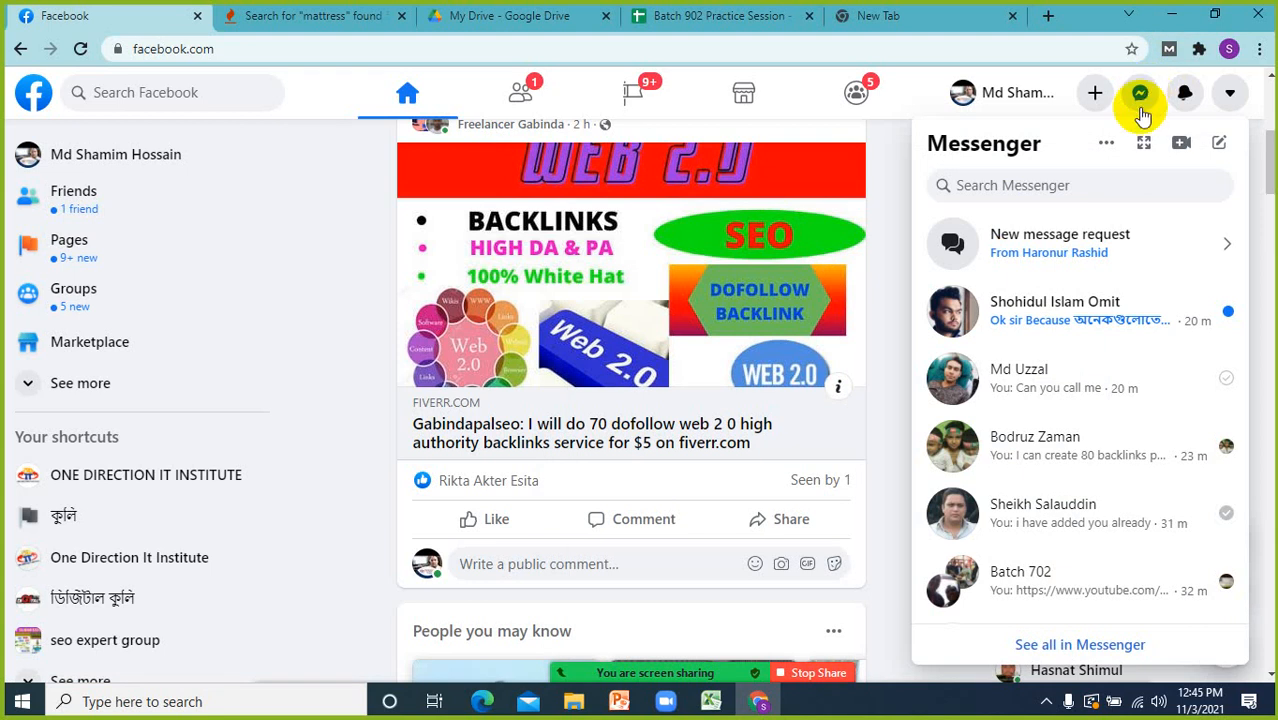
click(1141, 94)
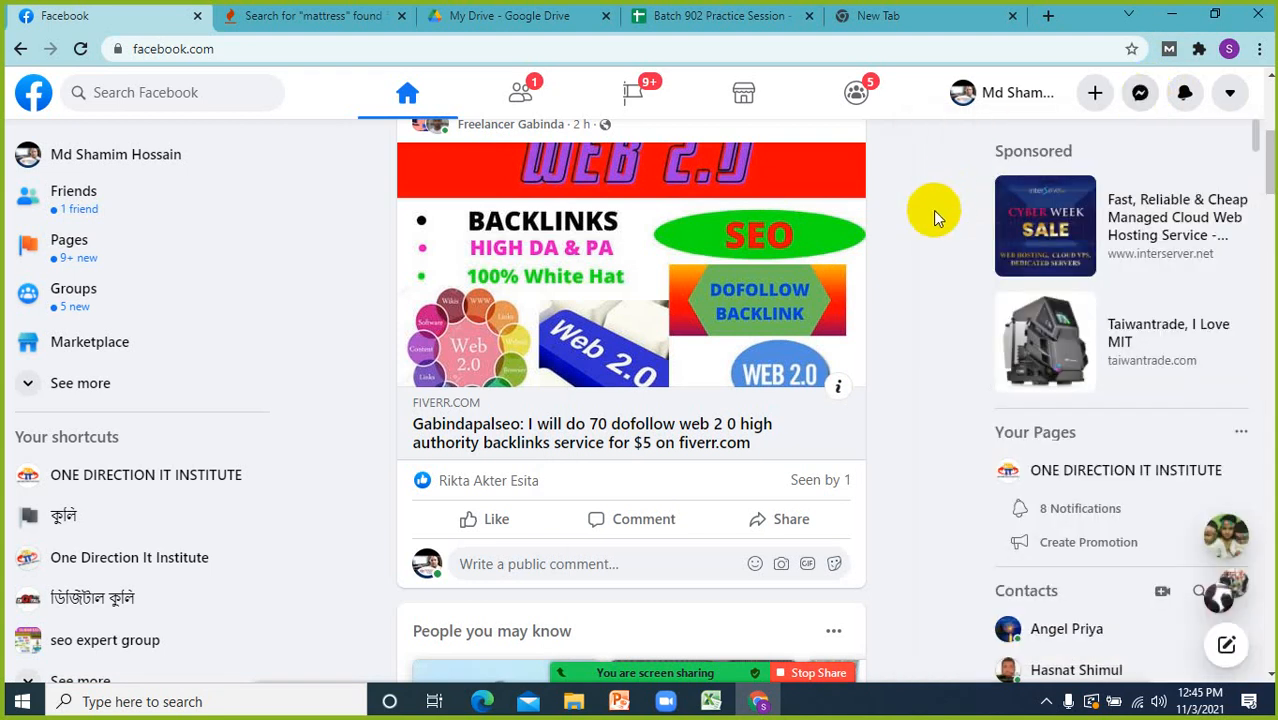
scroll(912, 229, down, 1)
scroll(912, 229, down, 1)
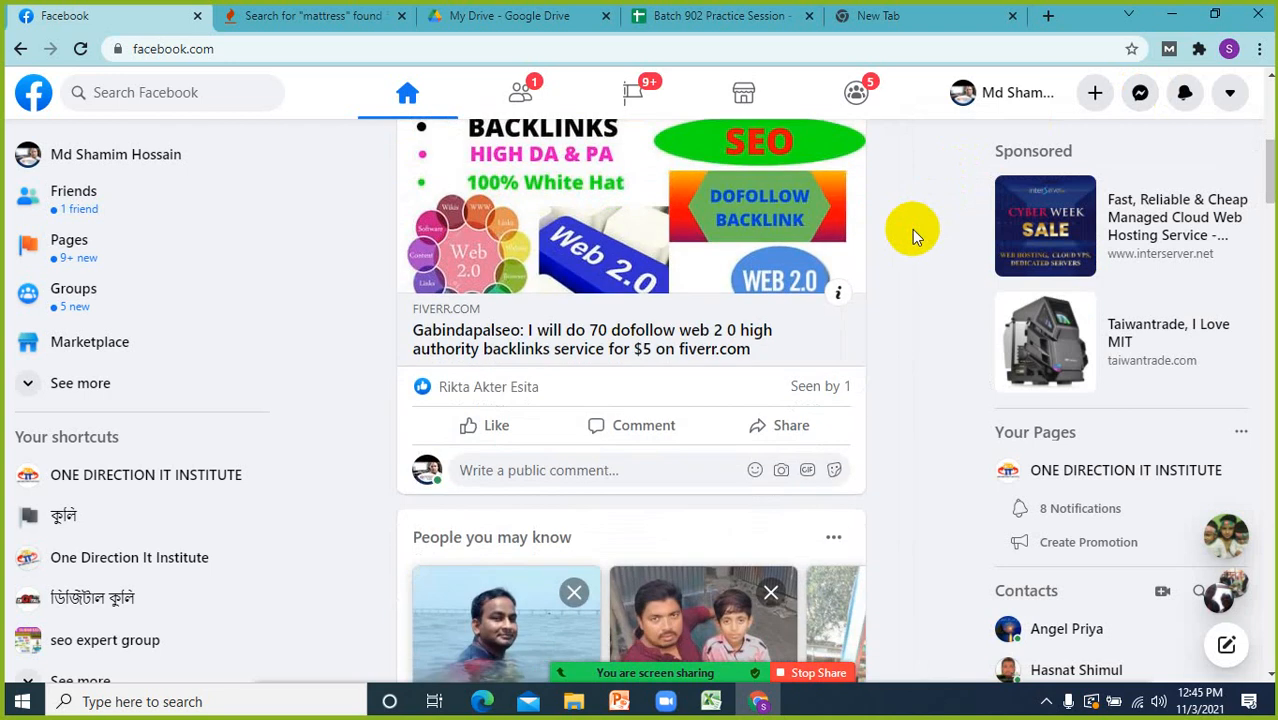
scroll(949, 489, down, 5)
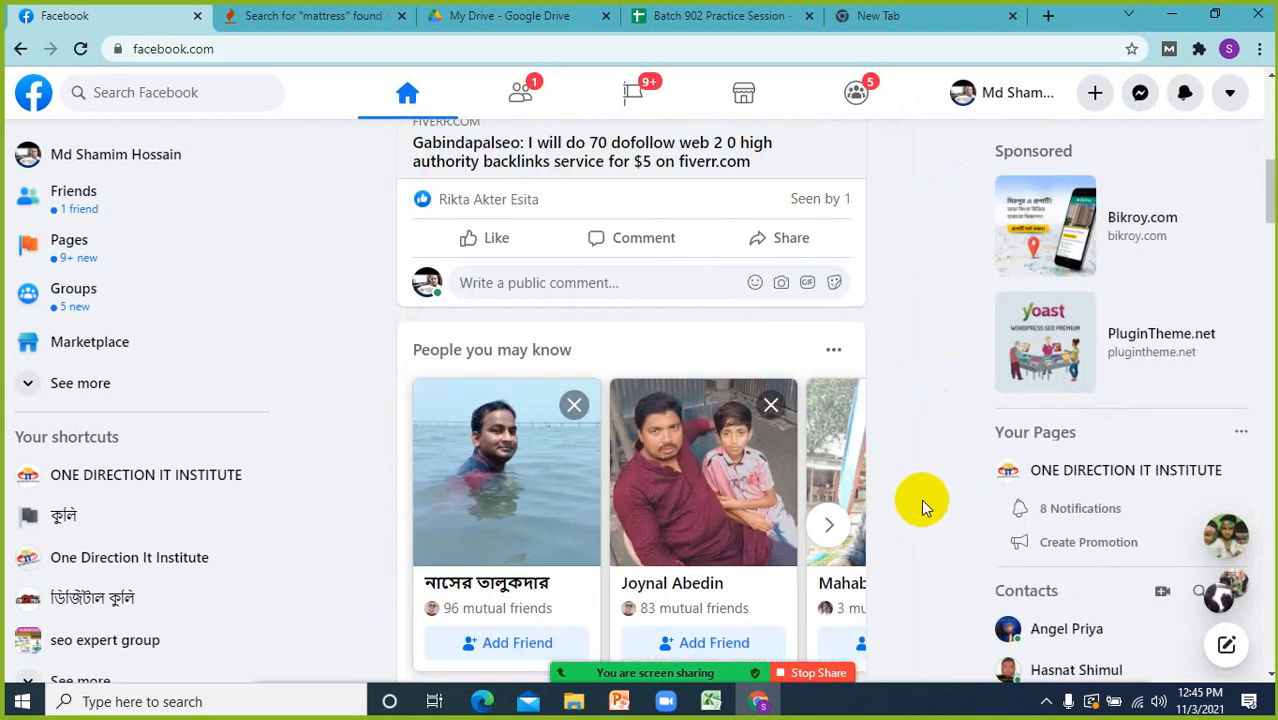
scroll(923, 500, up, 1)
scroll(923, 500, down, 1)
scroll(923, 500, up, 1)
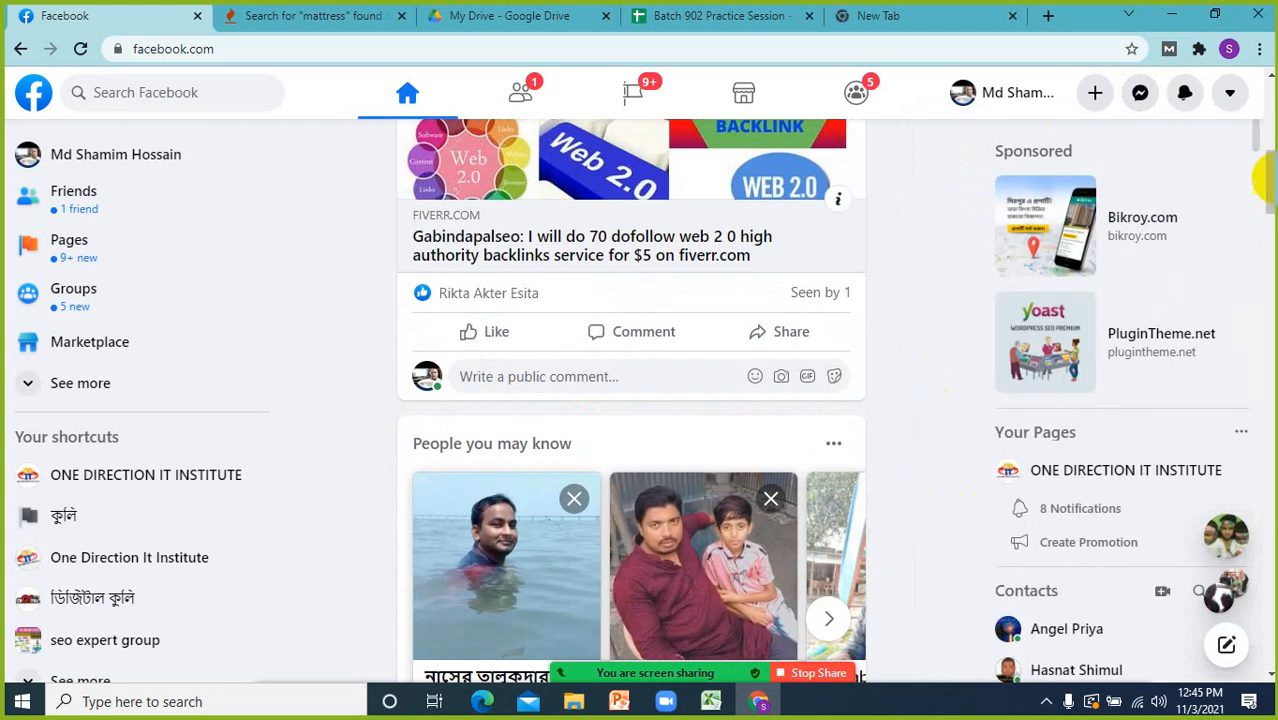
drag(1258, 186, 1230, 103)
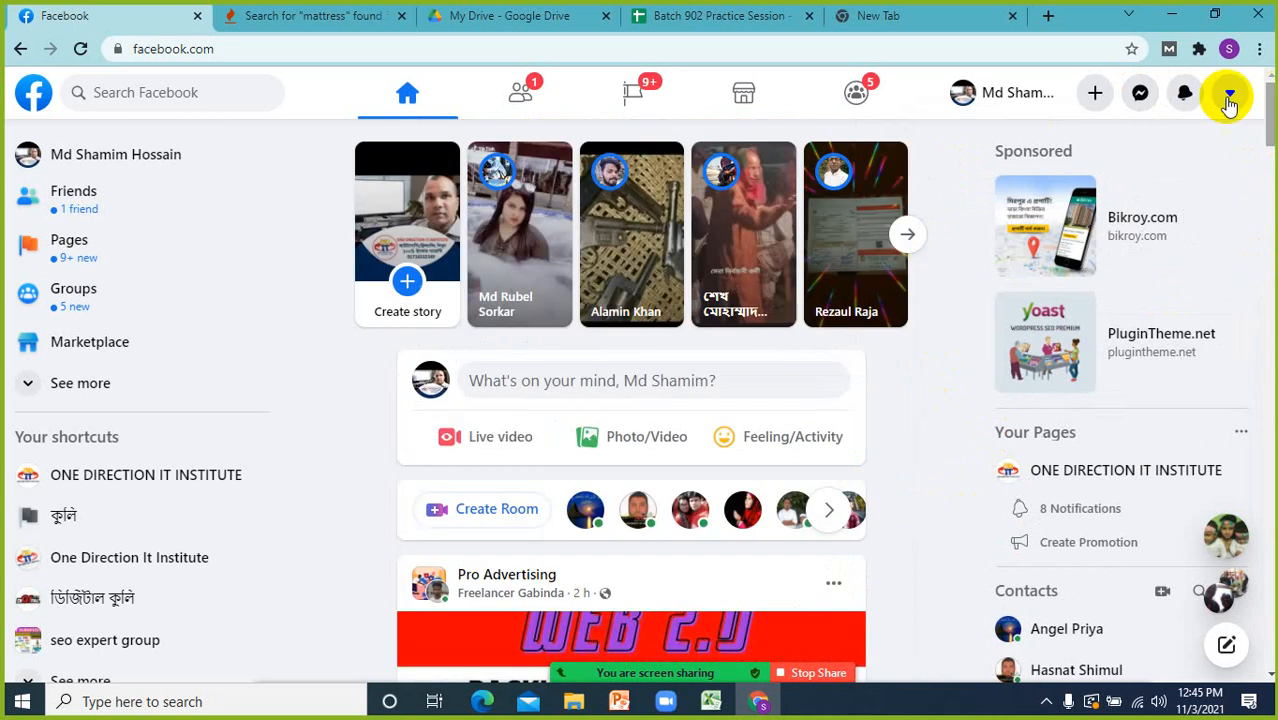
- Close the Batch 902 Practice Session sheet, return to the Keyword Tool results for "mattress" and dismiss the export options
click(962, 12)
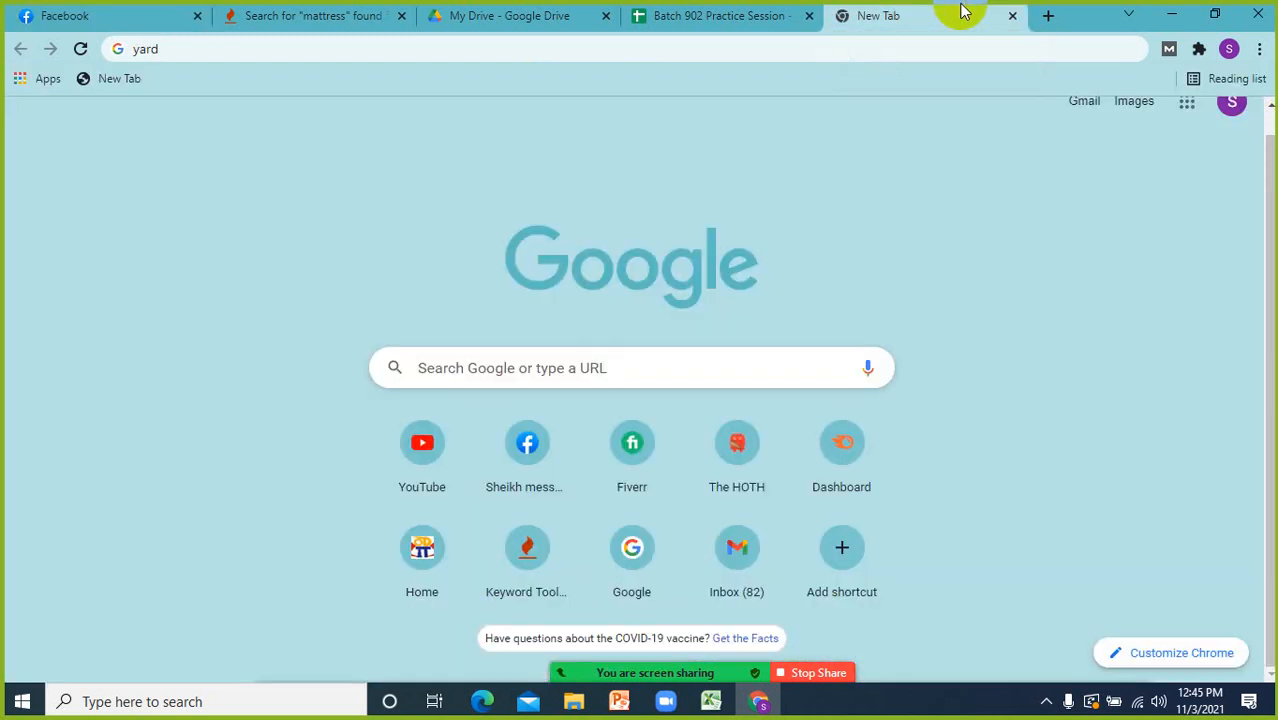
click(734, 16)
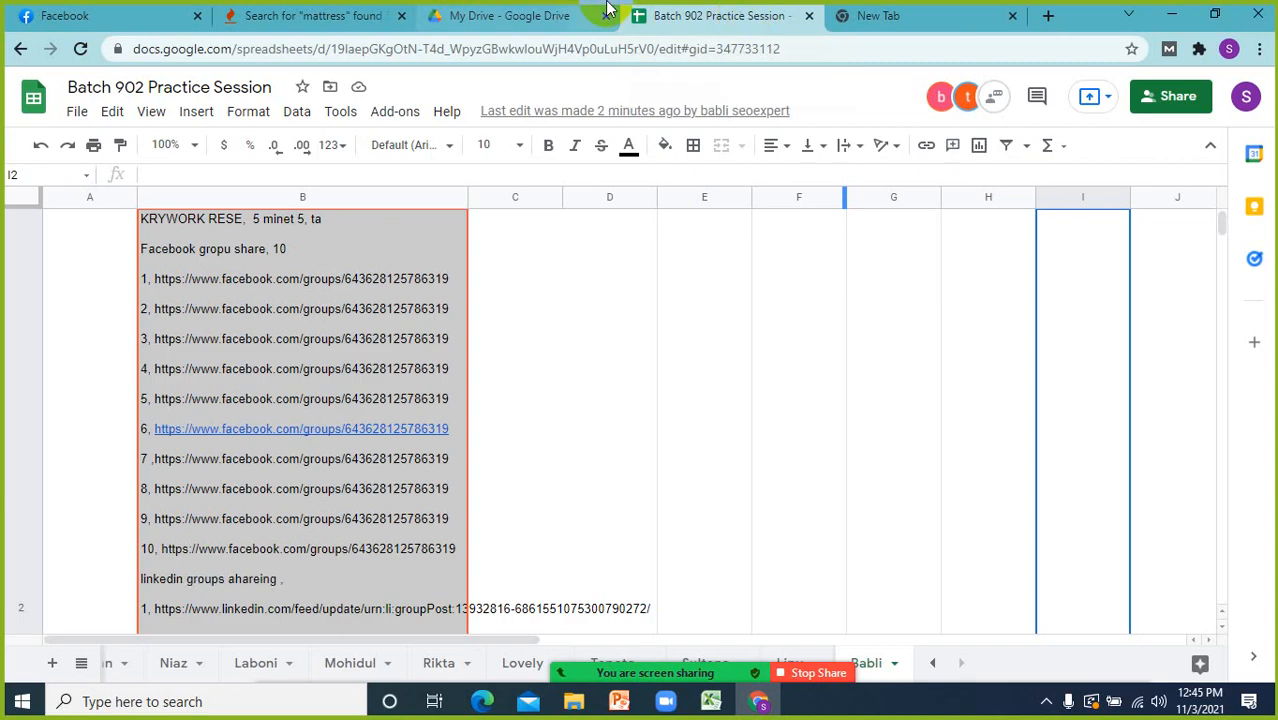
click(556, 12)
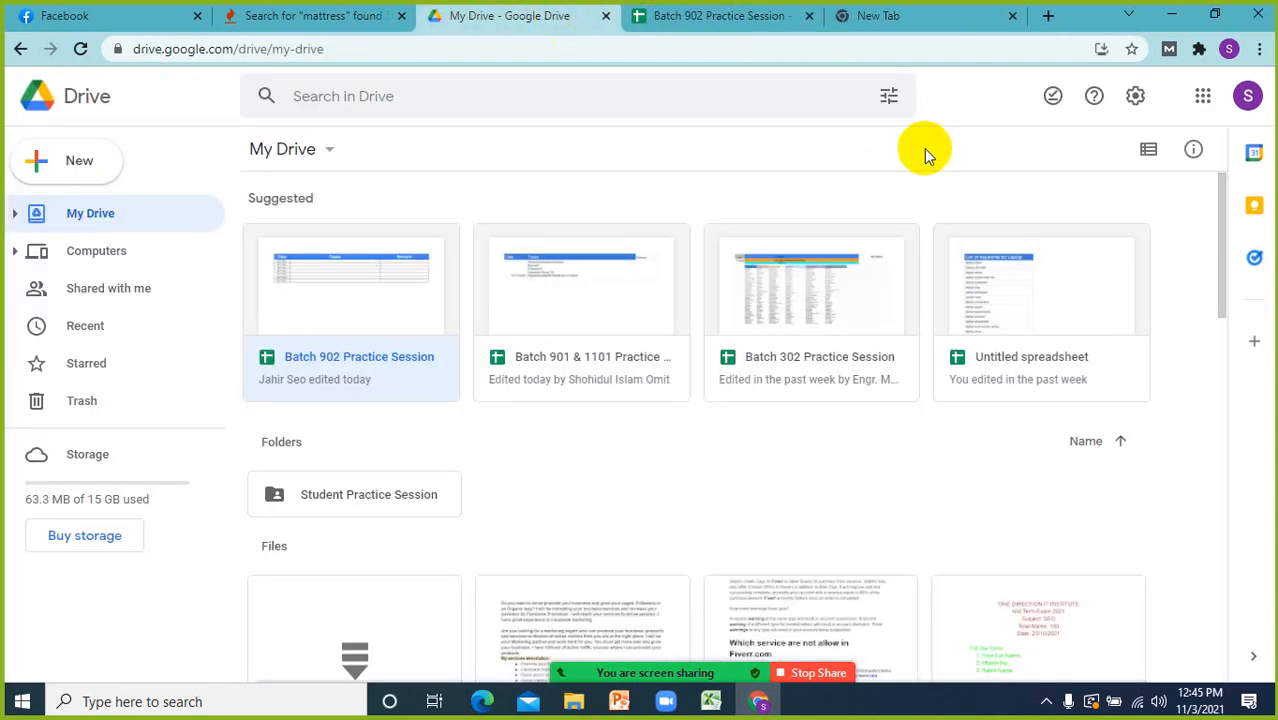
click(810, 17)
click(342, 15)
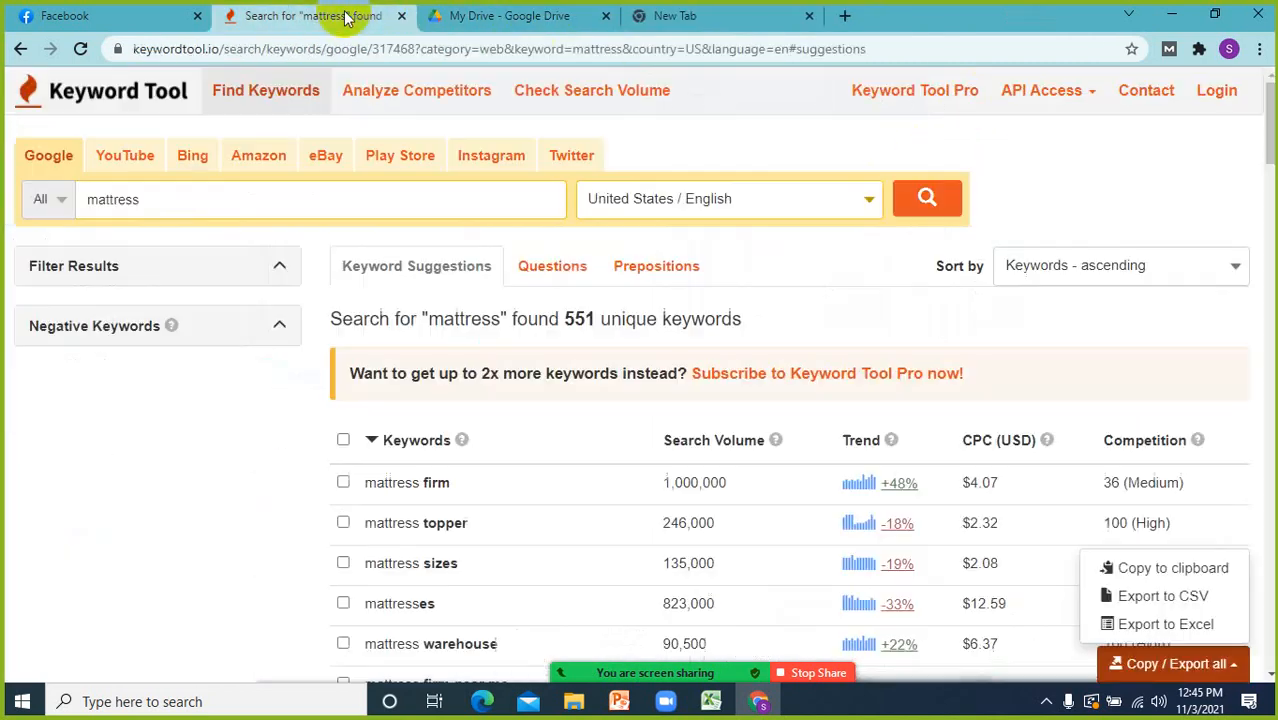
click(1088, 180)
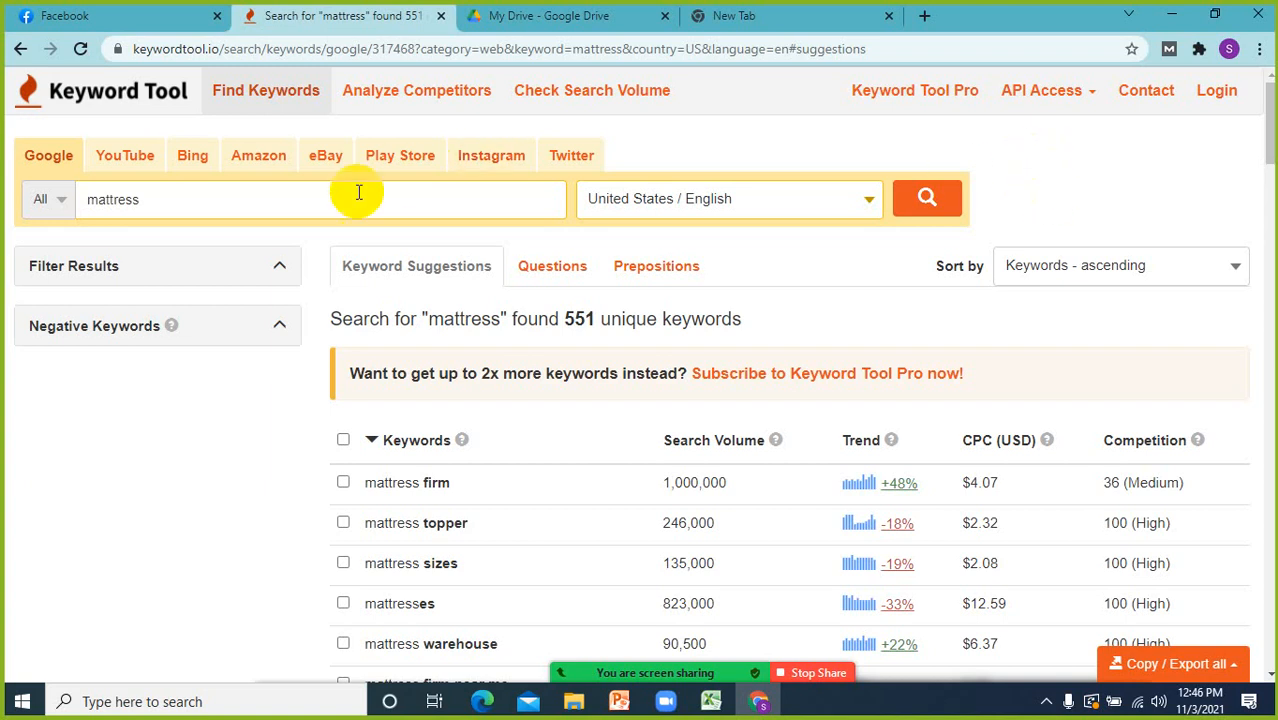
- View the Bing keyword suggestions for "mattress", return to the Google ones and look through that keyword list
click(190, 157)
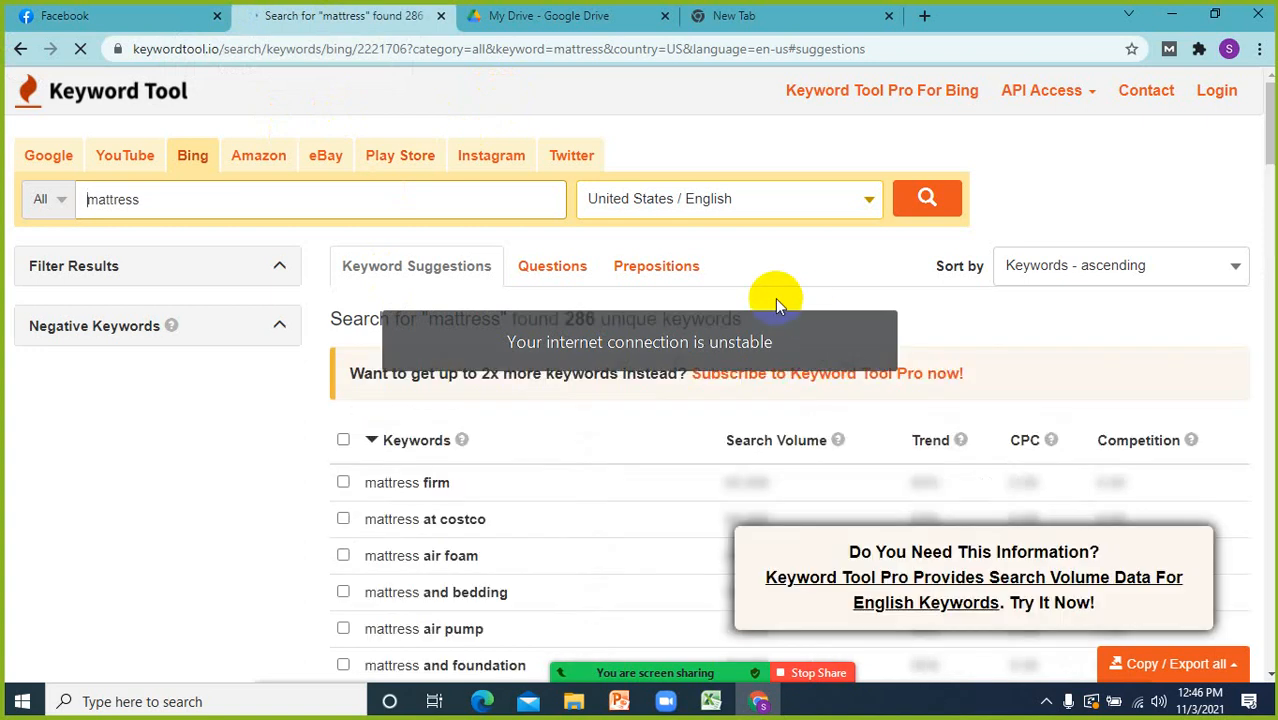
click(58, 158)
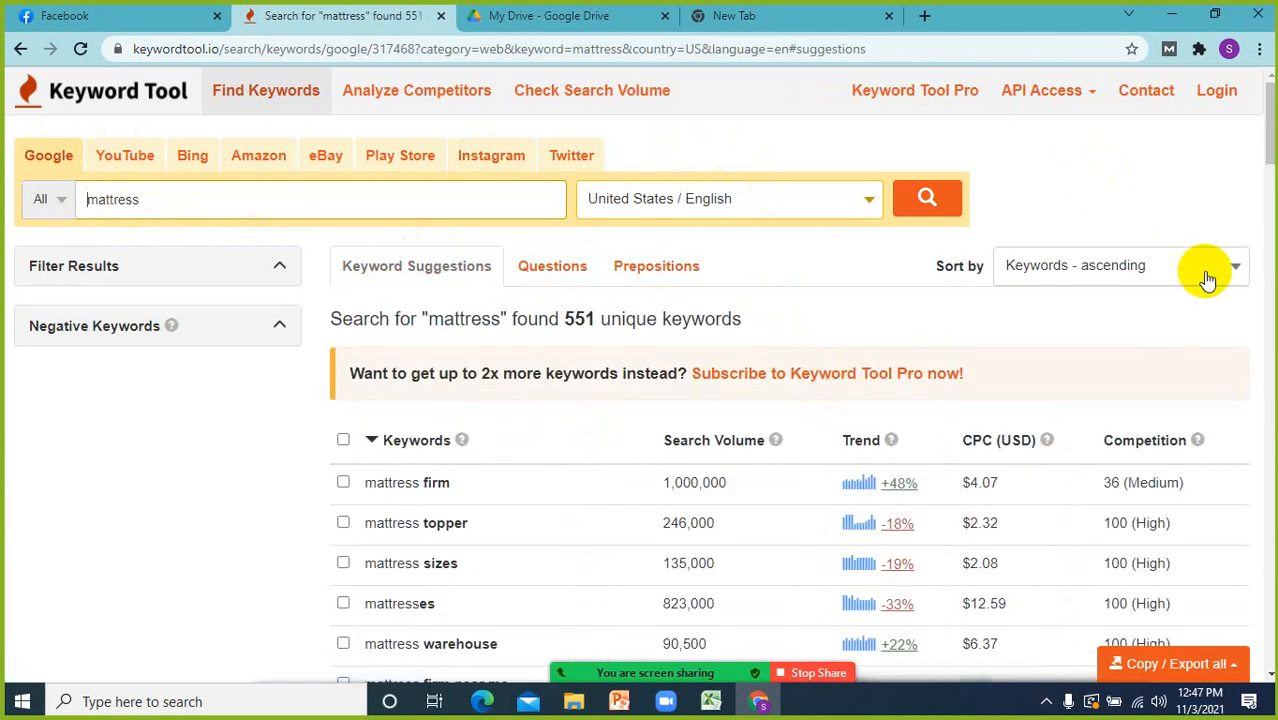
drag(1269, 157, 1272, 196)
scroll(1273, 198, down, 1)
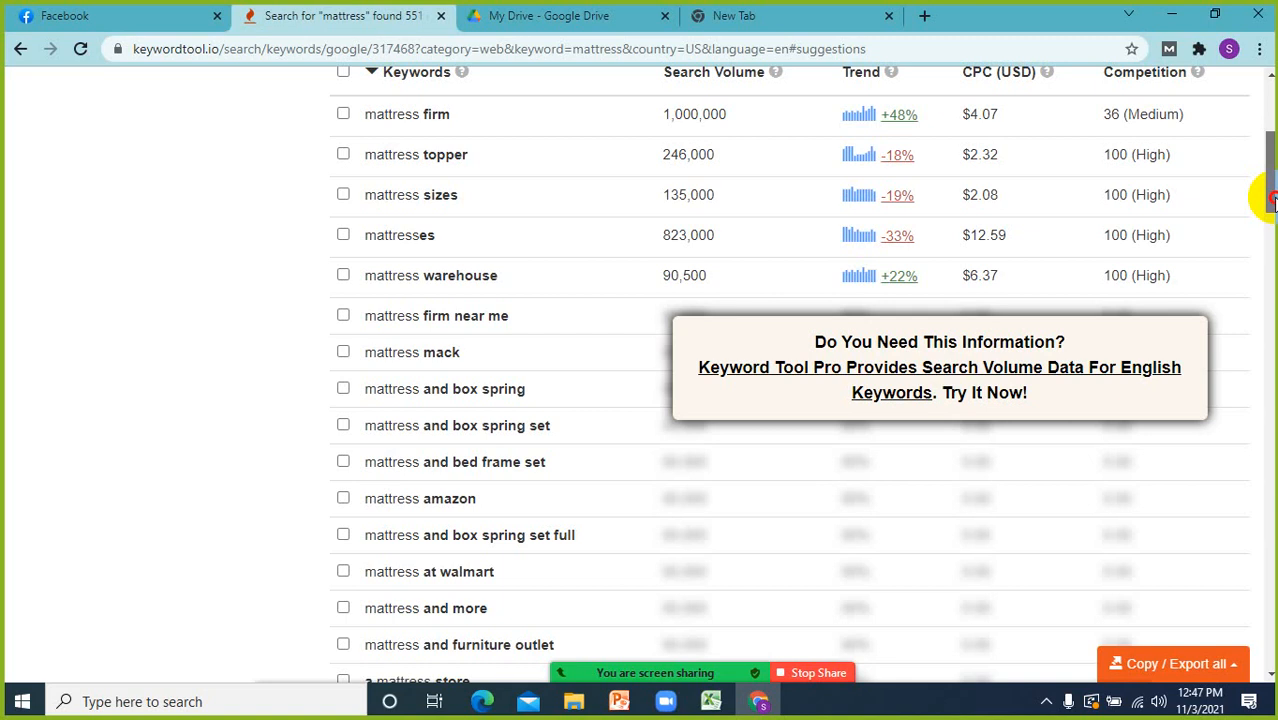
drag(1271, 200, 1268, 132)
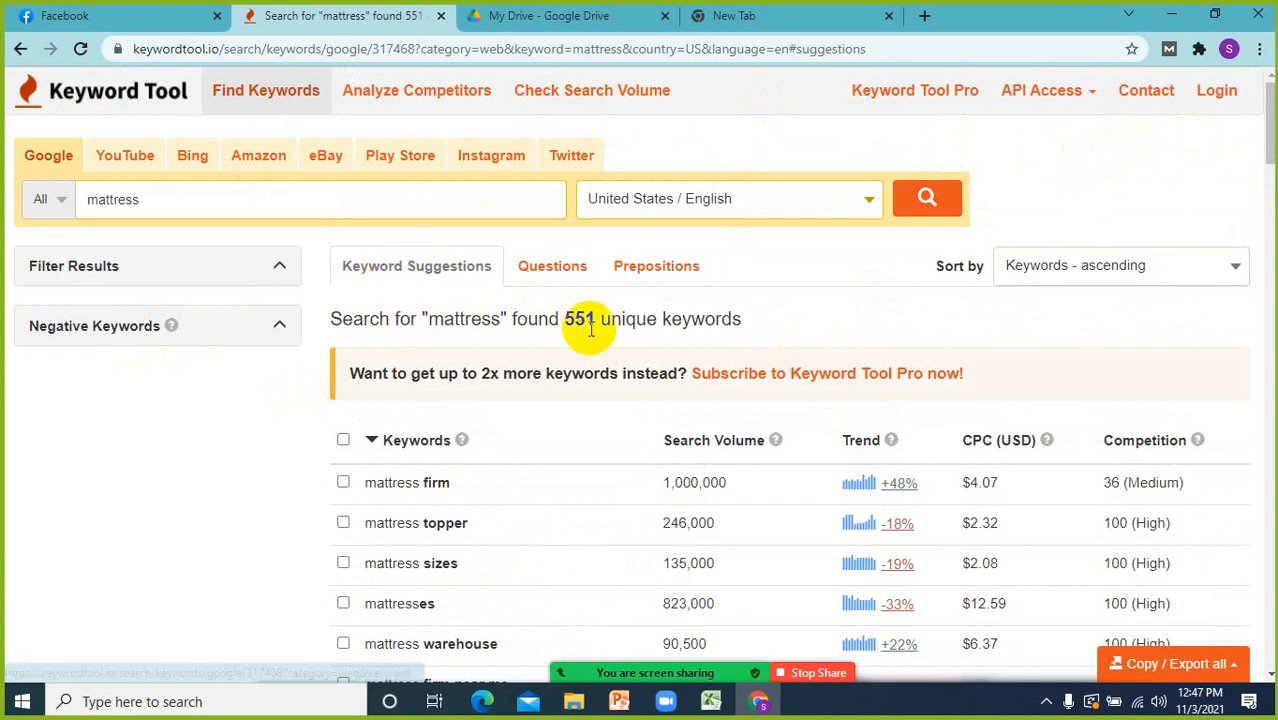
- Switch to the Mattress workbook in Excel, check the entry count of the List of Keywords column and look through its keywords
click(711, 701)
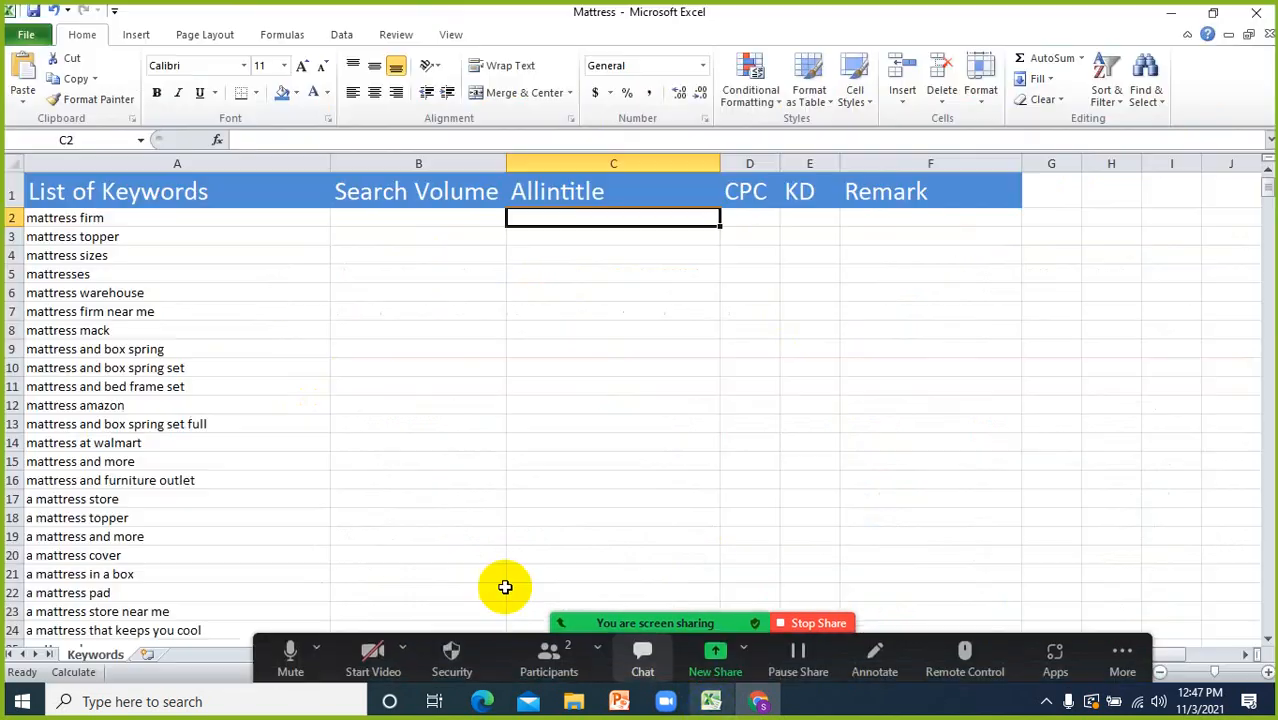
click(149, 165)
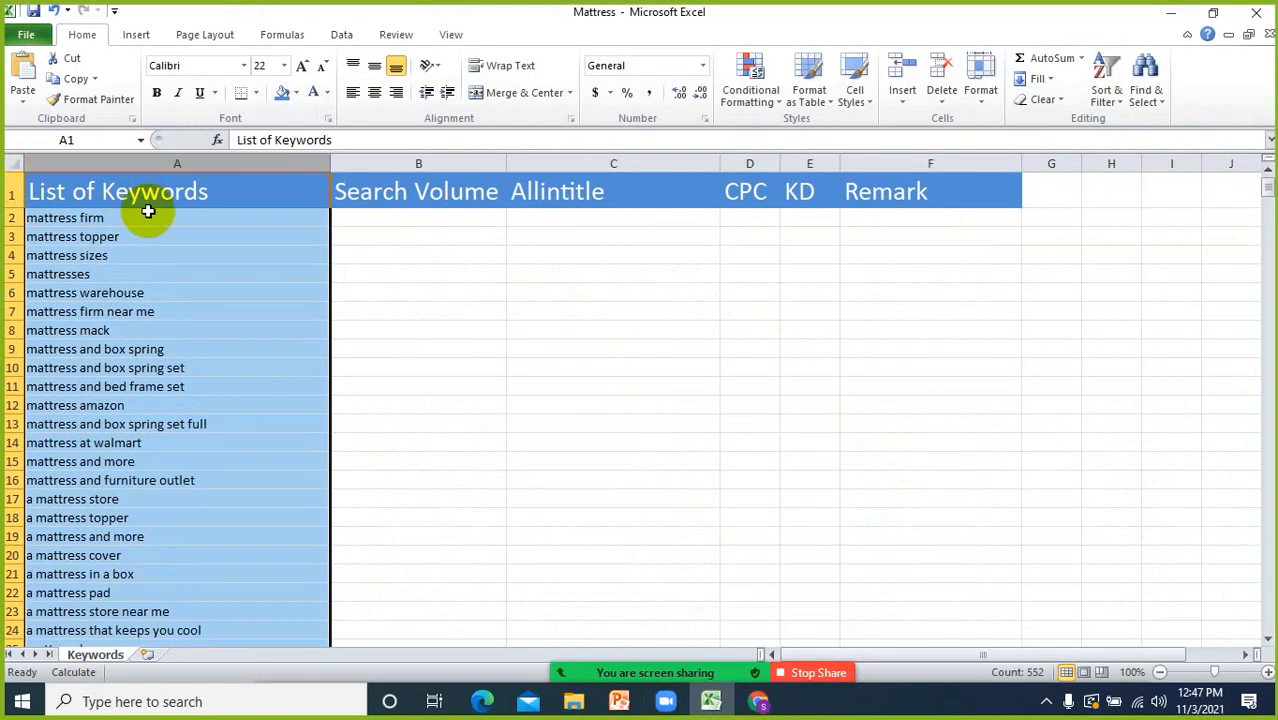
scroll(179, 162, down, 1)
click(180, 163)
scroll(180, 162, down, 6)
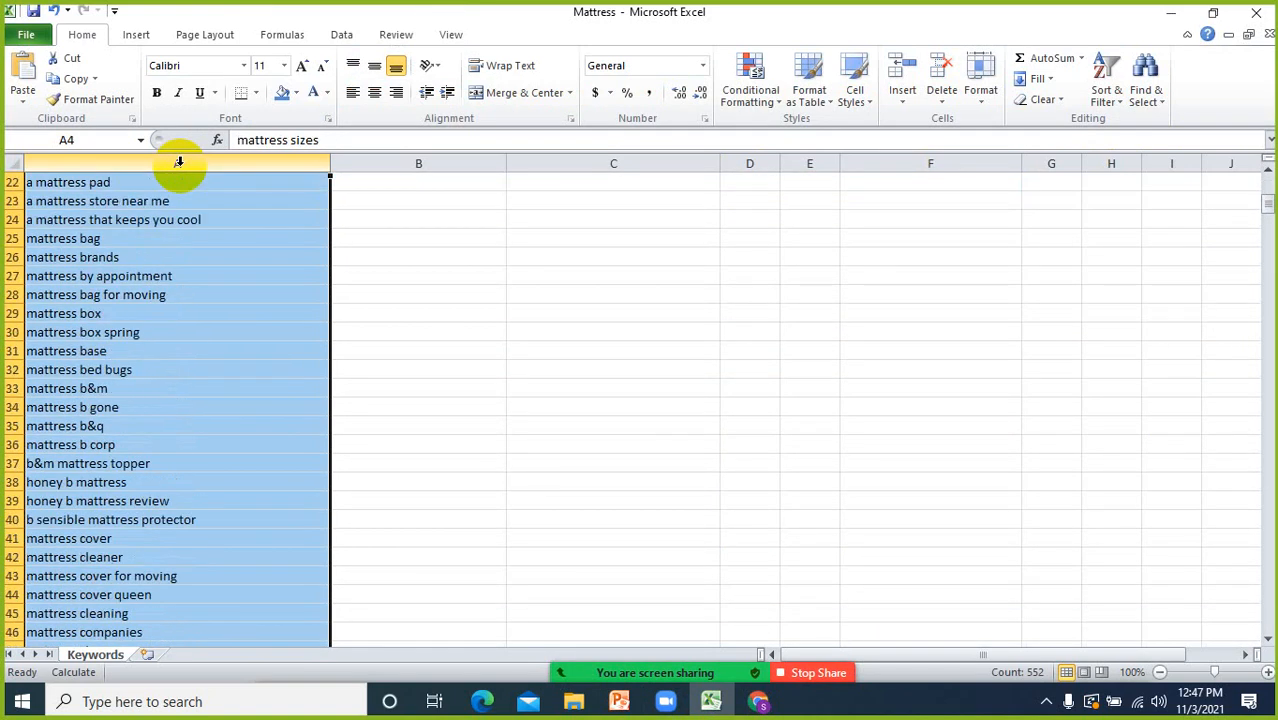
scroll(179, 162, up, 3)
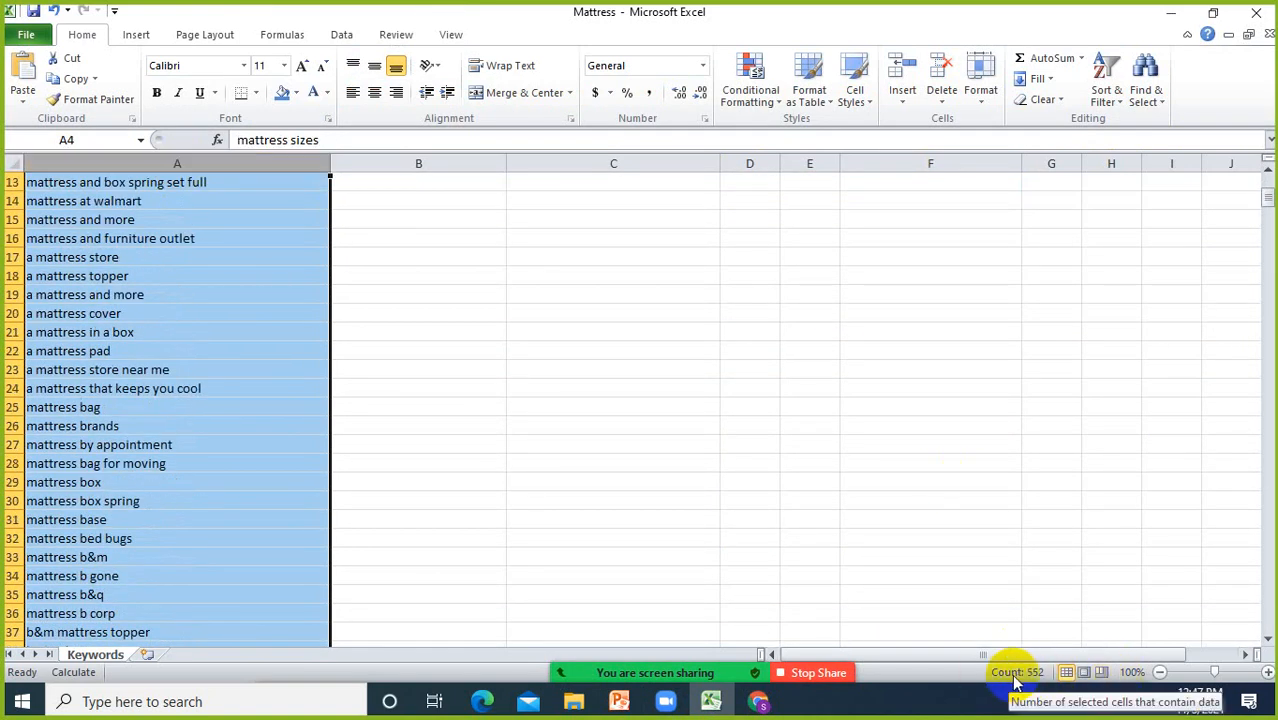
scroll(1030, 678, up, 1)
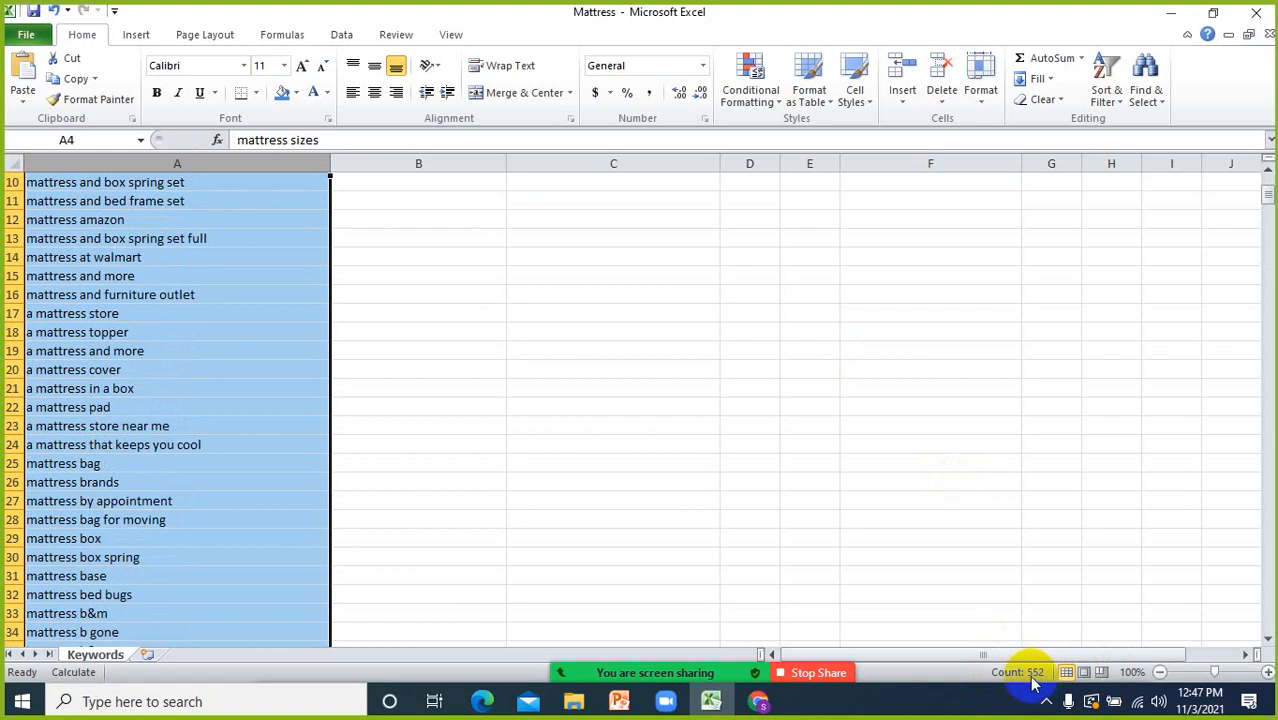
scroll(662, 377, down, 1)
click(660, 376)
scroll(550, 411, up, 2)
scroll(436, 300, down, 4)
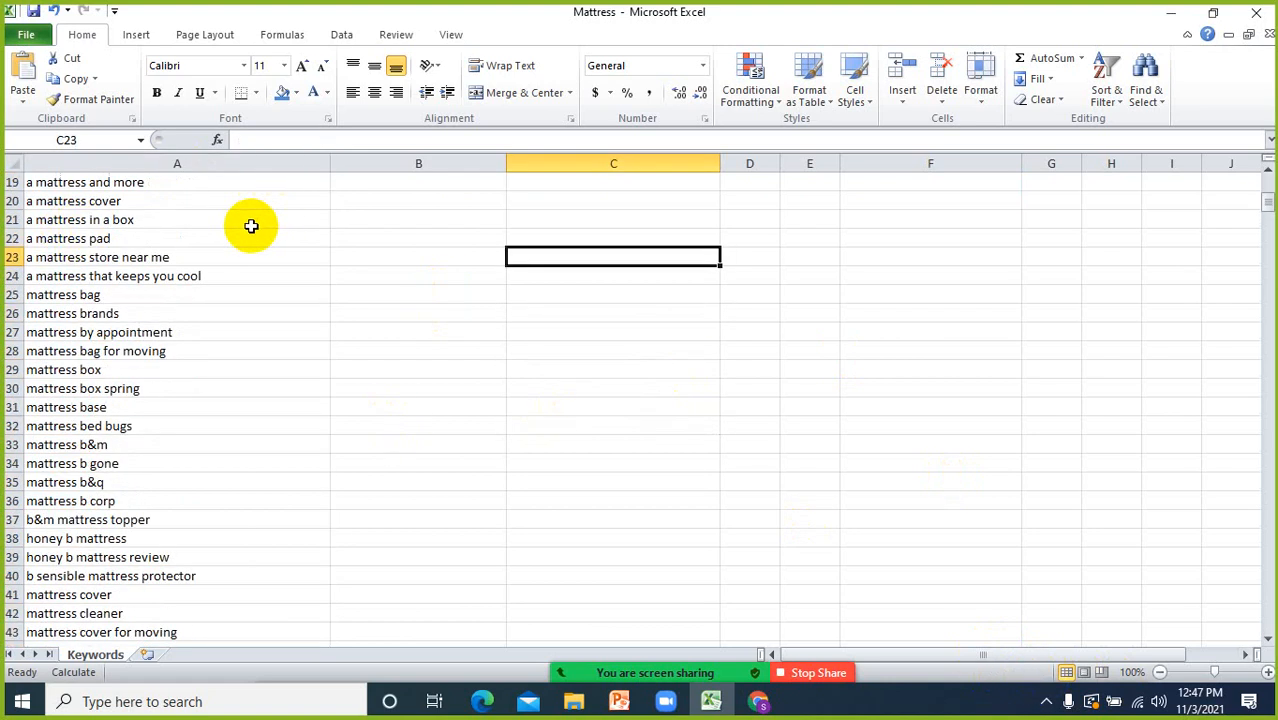
scroll(250, 224, up, 3)
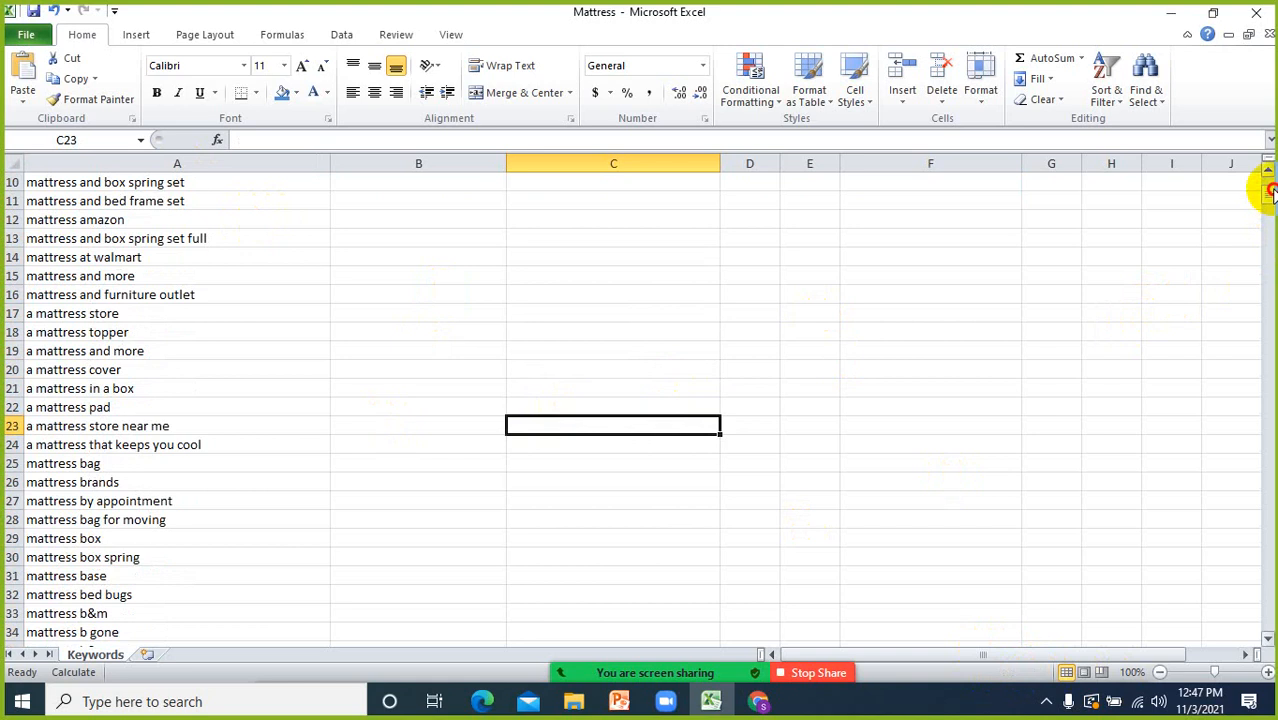
drag(1268, 190, 1267, 178)
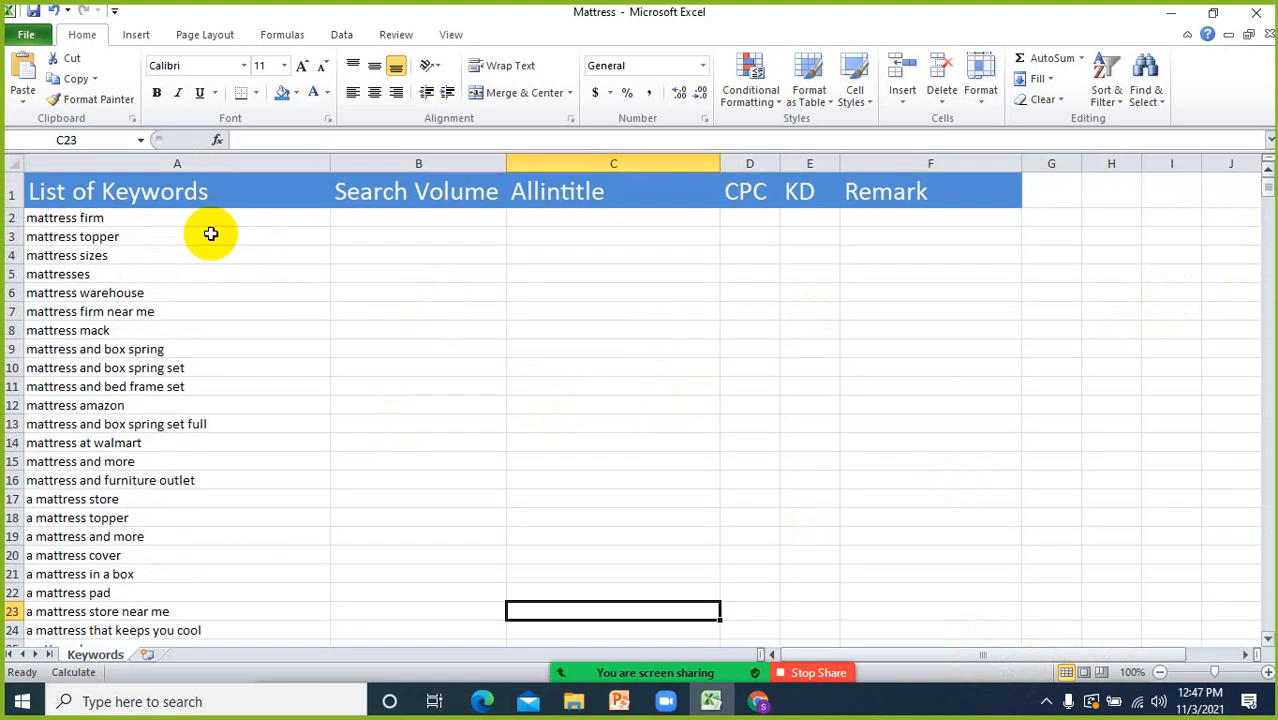
- Switch to Keyword Tool in Chrome, view the Questions results with their copy and export options, and return to Keyword Suggestions
click(765, 702)
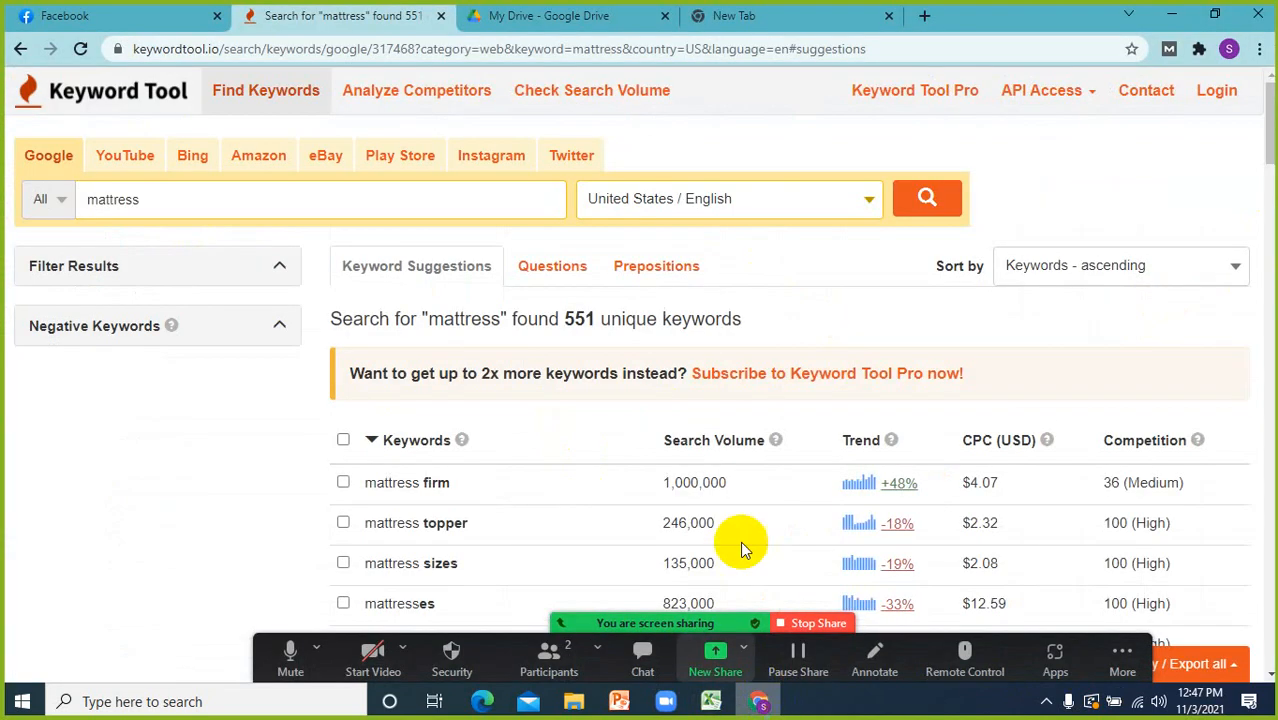
click(563, 280)
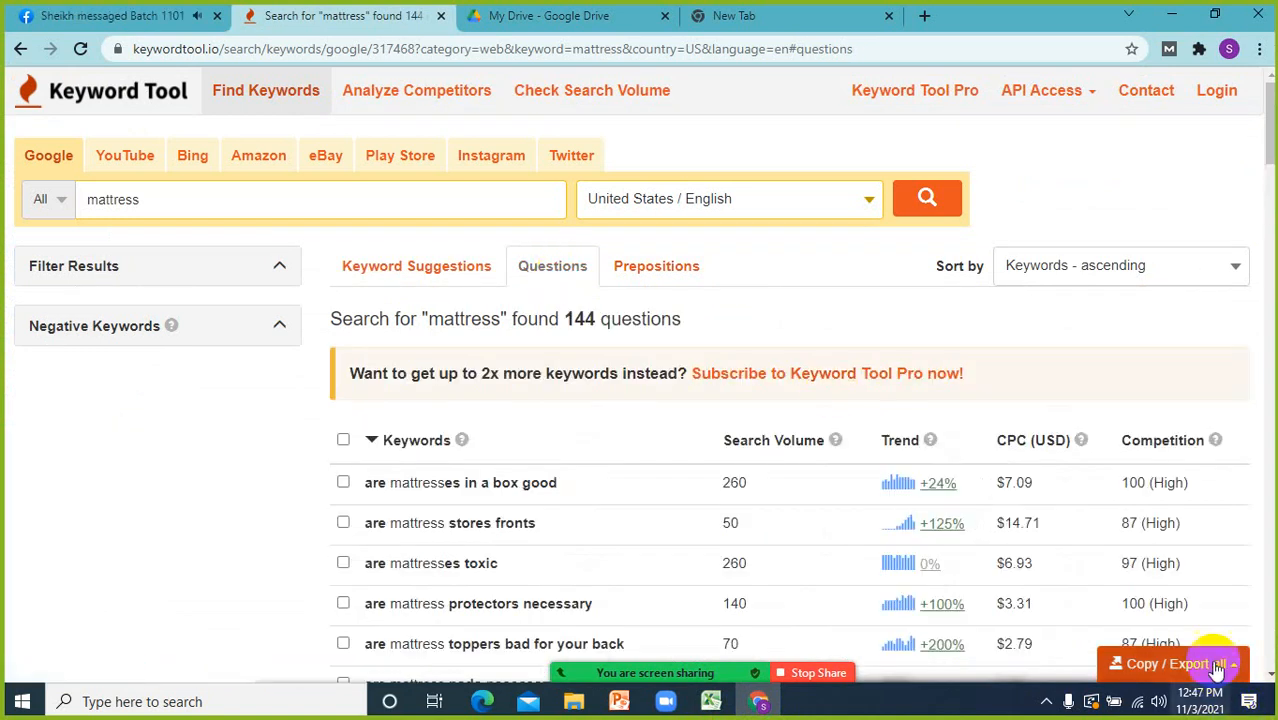
click(1216, 670)
click(1216, 670)
click(1216, 670)
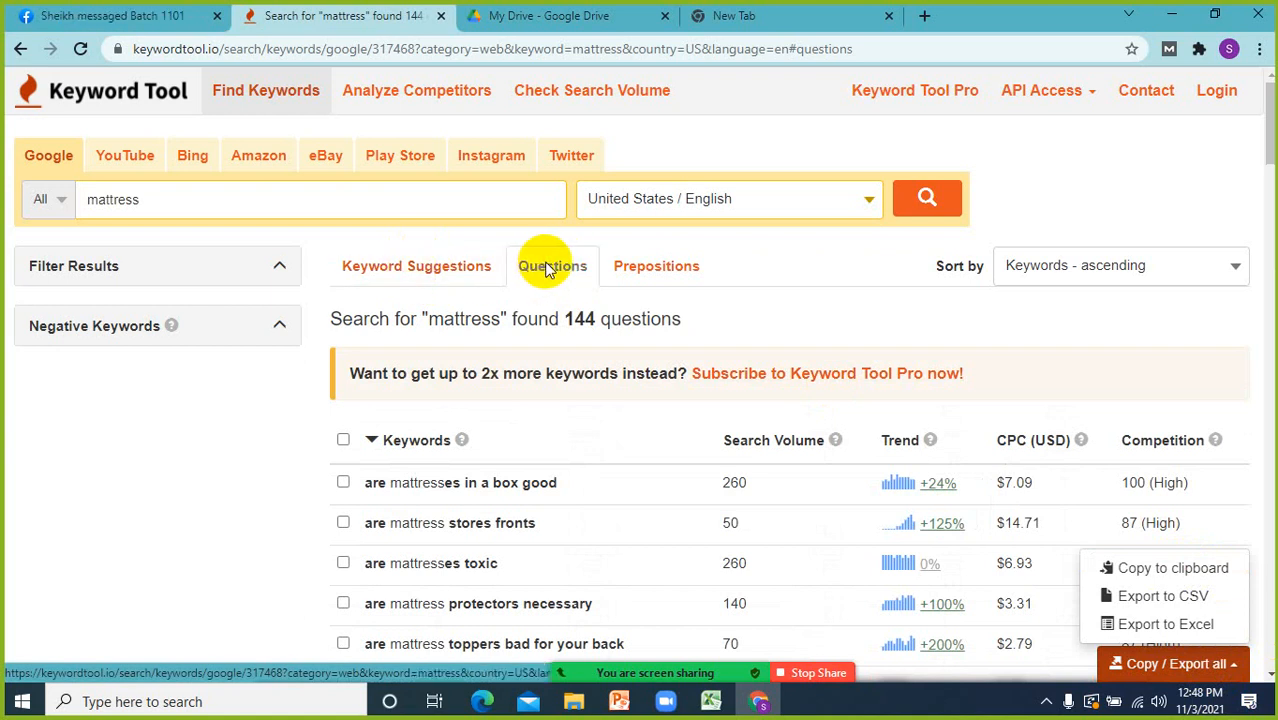
click(430, 279)
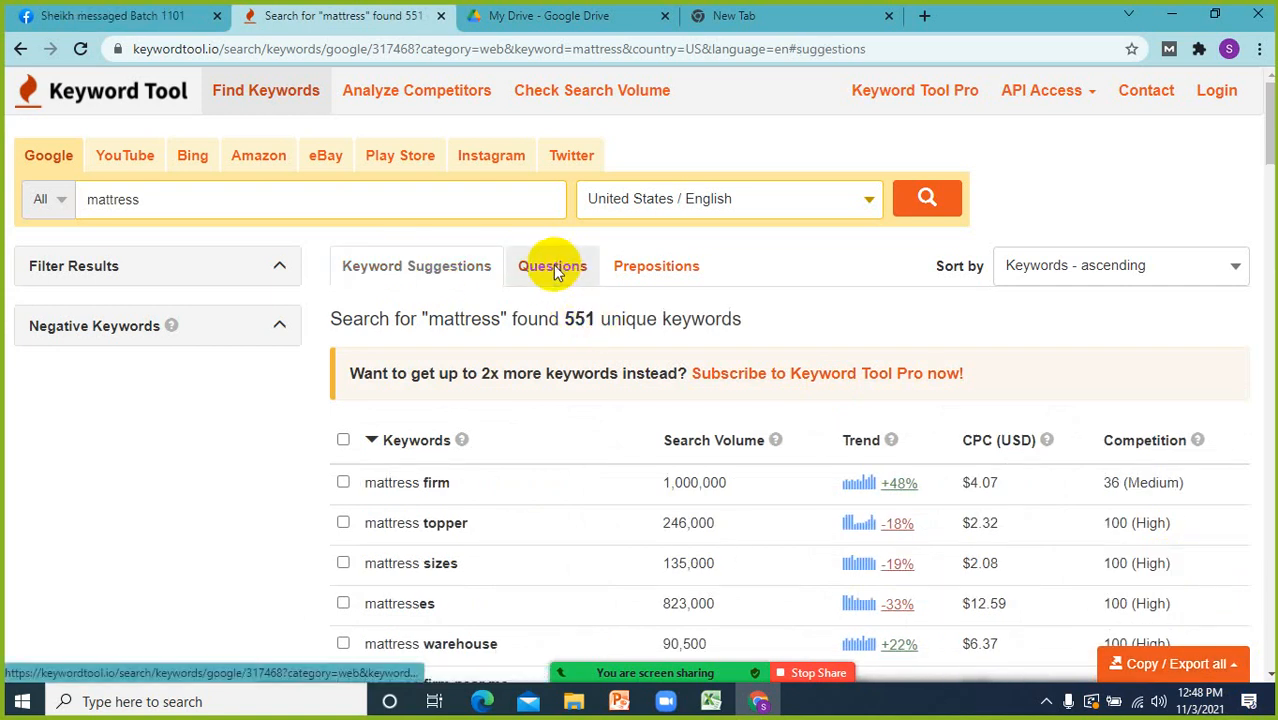
- Copy all the Google Questions keywords for "mattress" from Keyword Tool to the clipboard
click(552, 266)
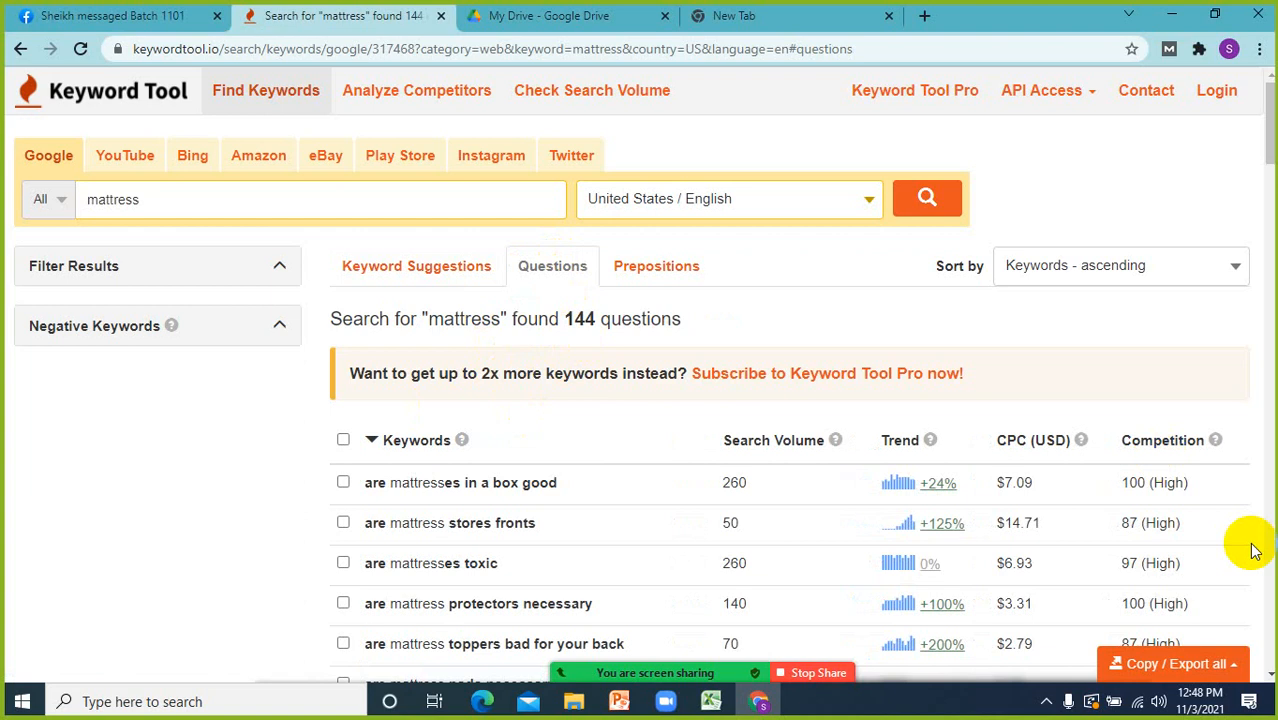
click(1195, 672)
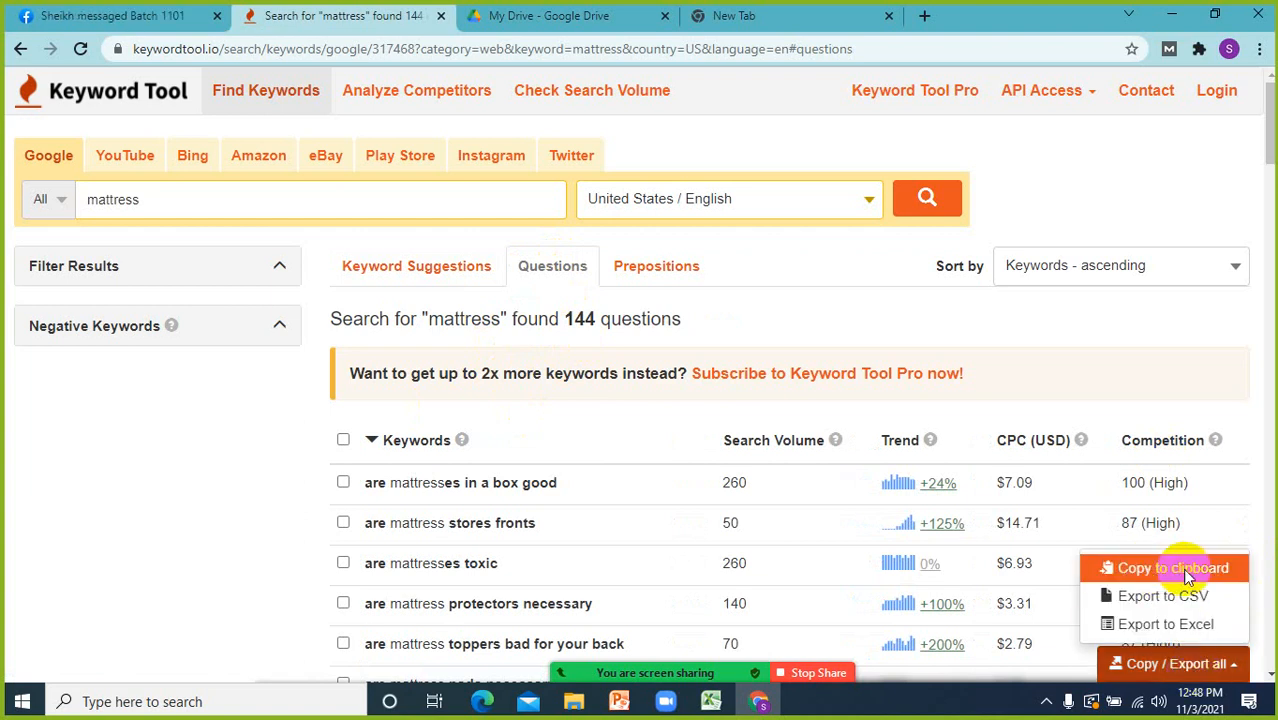
click(1187, 568)
- Switch to the Mattress workbook in Excel and go to the end of the List of Keywords data
click(716, 701)
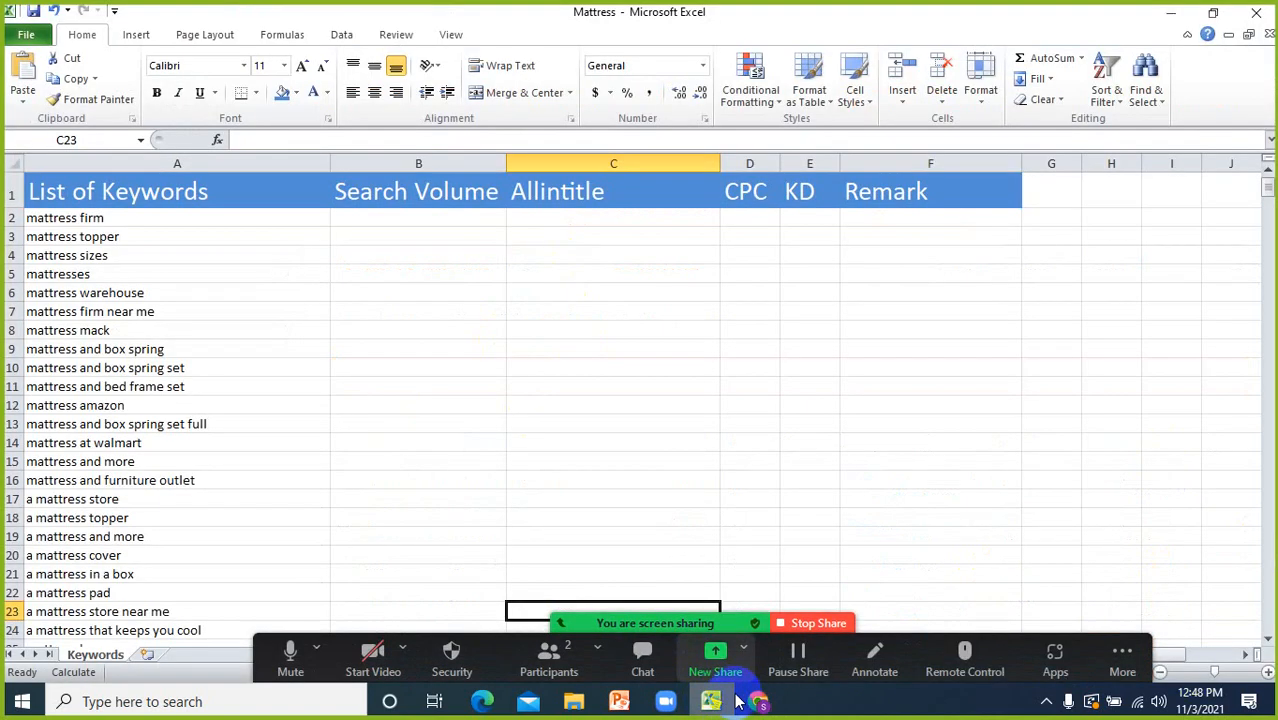
double_click(165, 349)
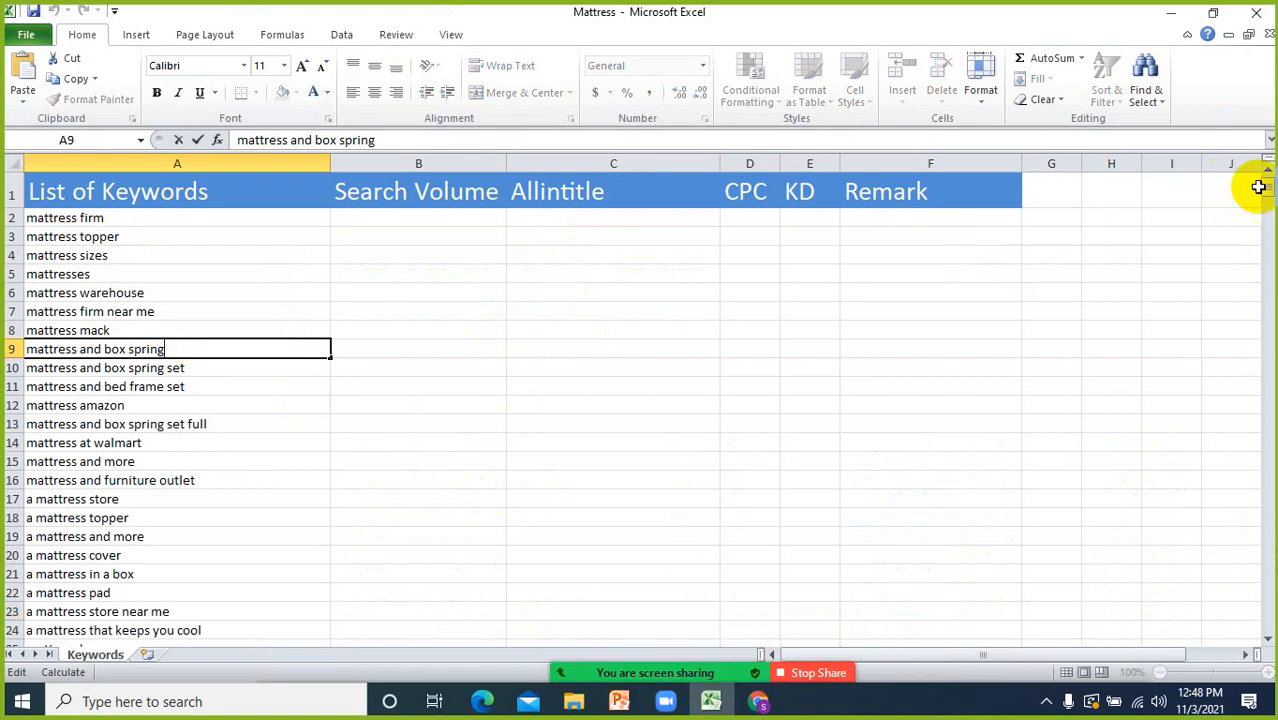
drag(1259, 186, 1190, 612)
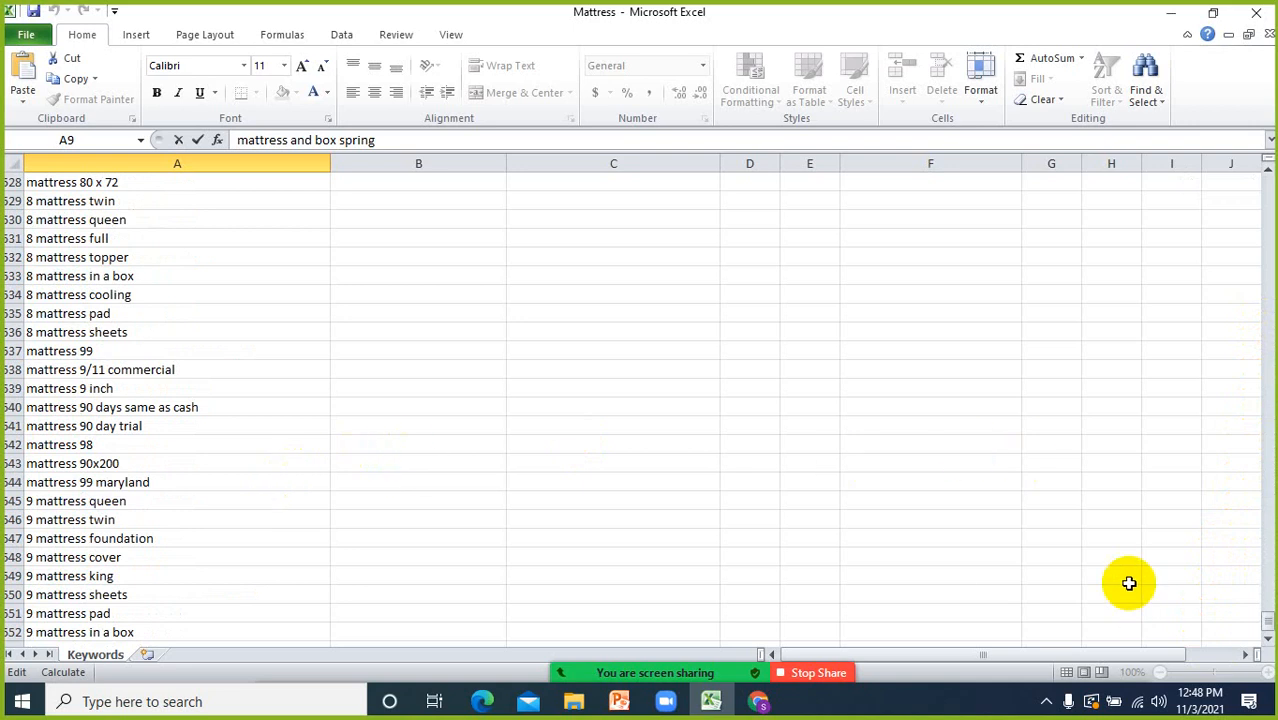
click(191, 538)
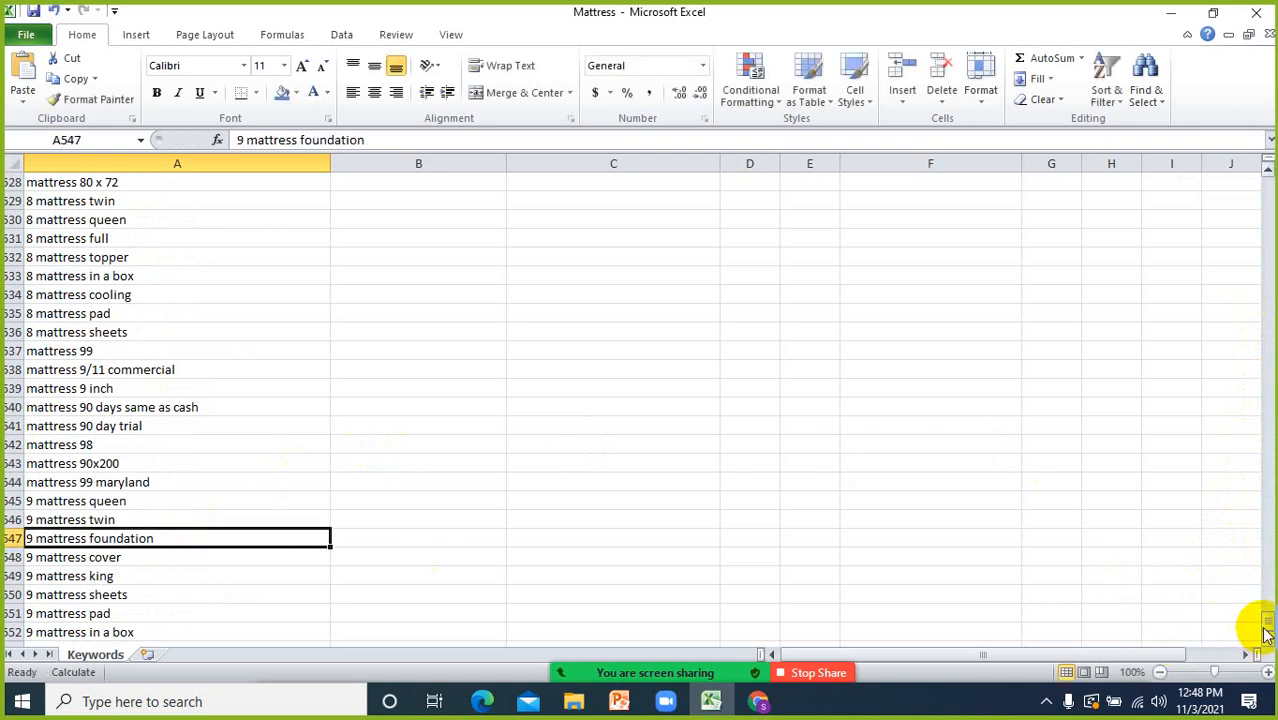
click(1266, 633)
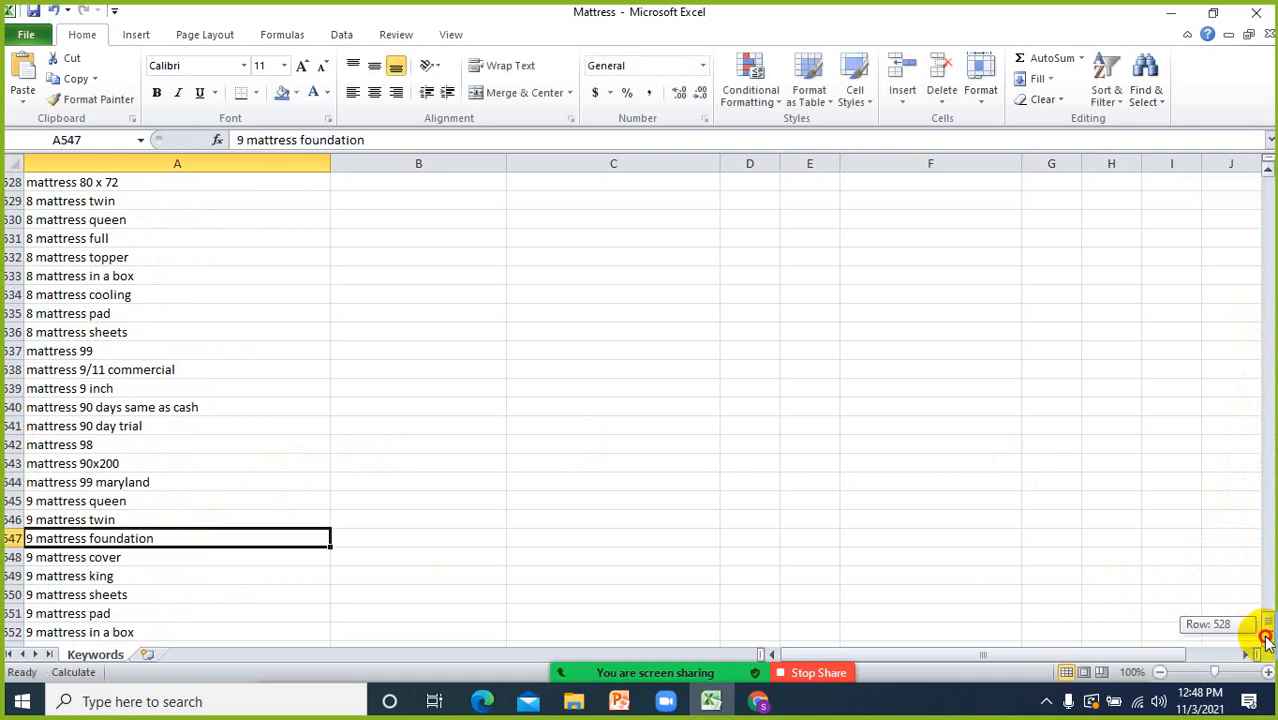
click(283, 290)
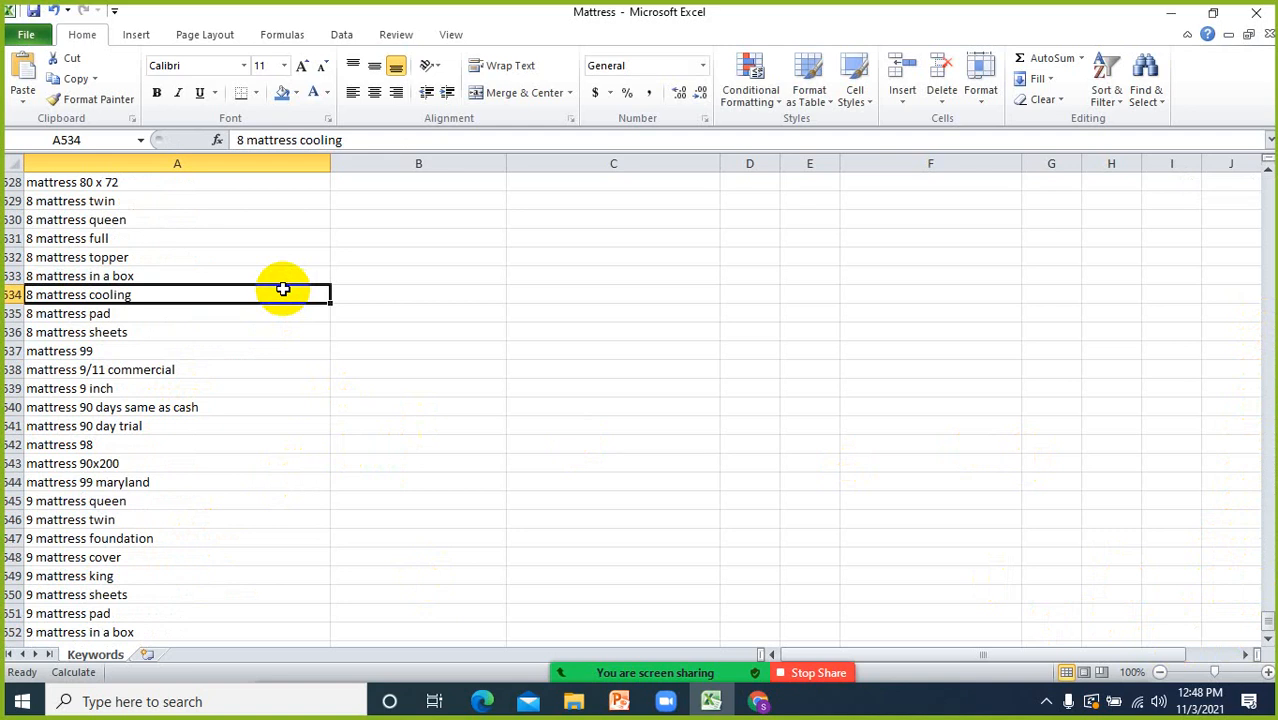
key(ctrl+End)
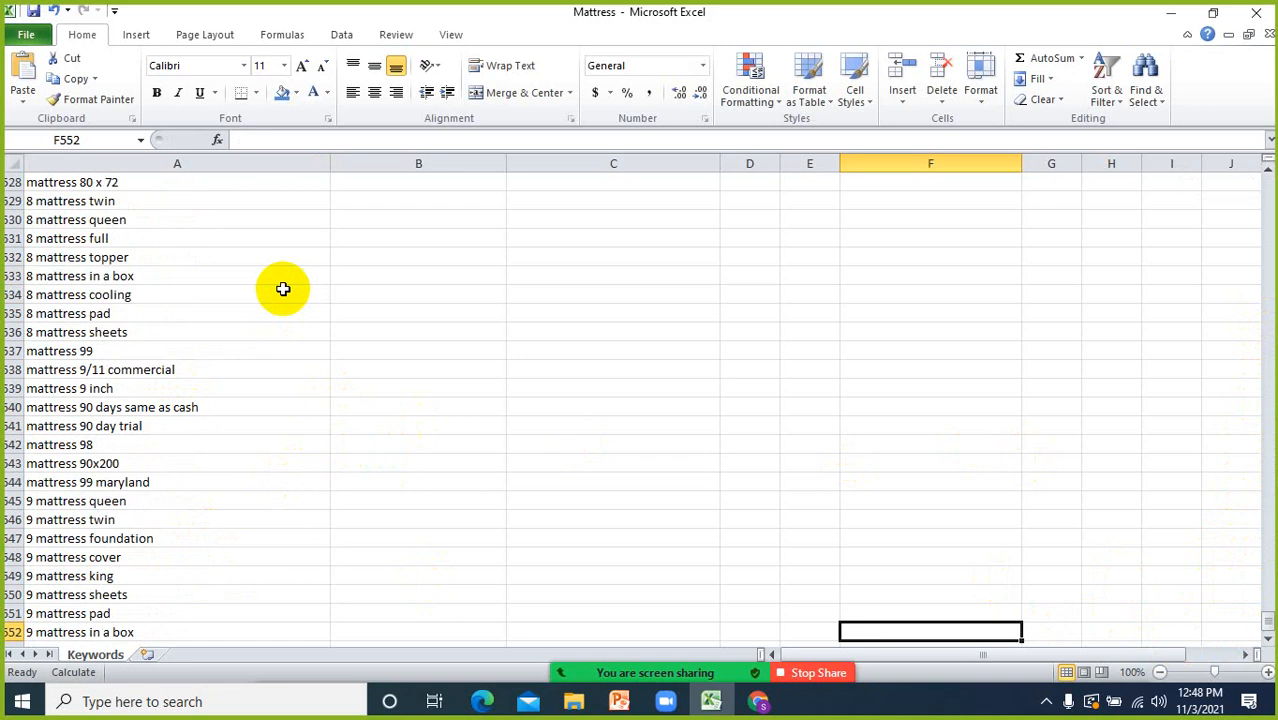
- Select the last keyword in the list and the first empty cell below it, A553
click(45, 632)
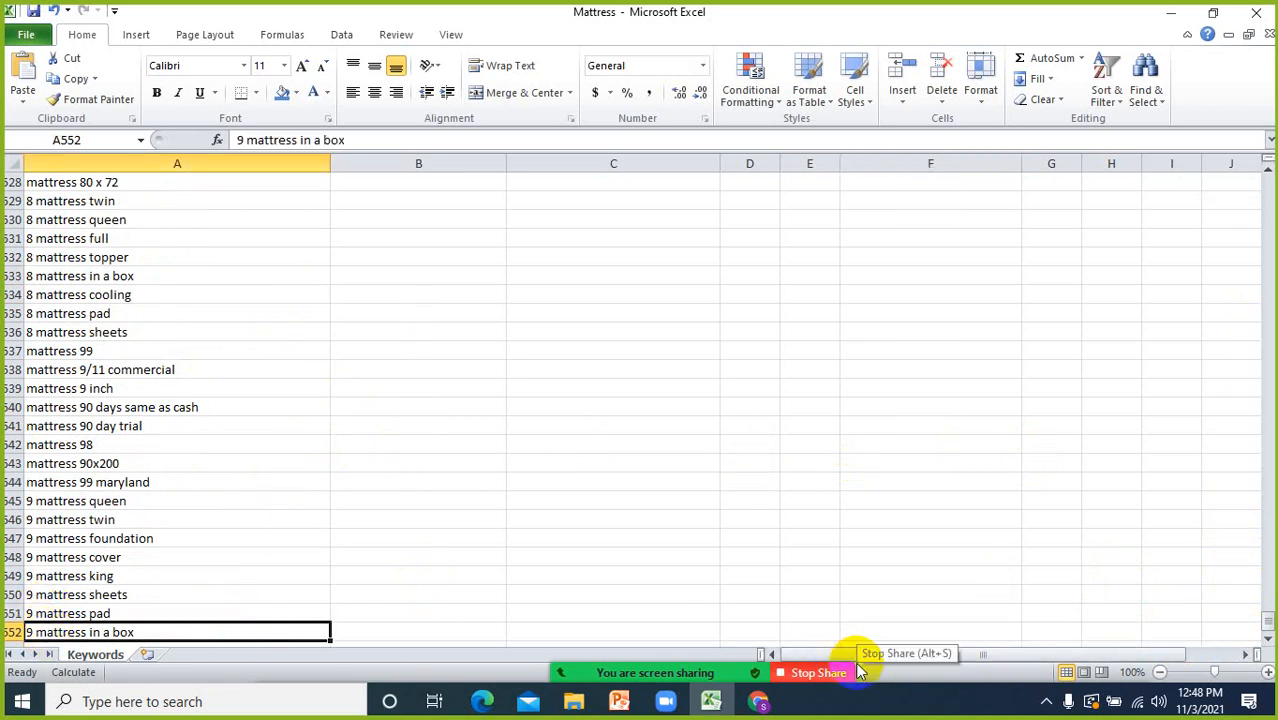
mouse_move(651, 672)
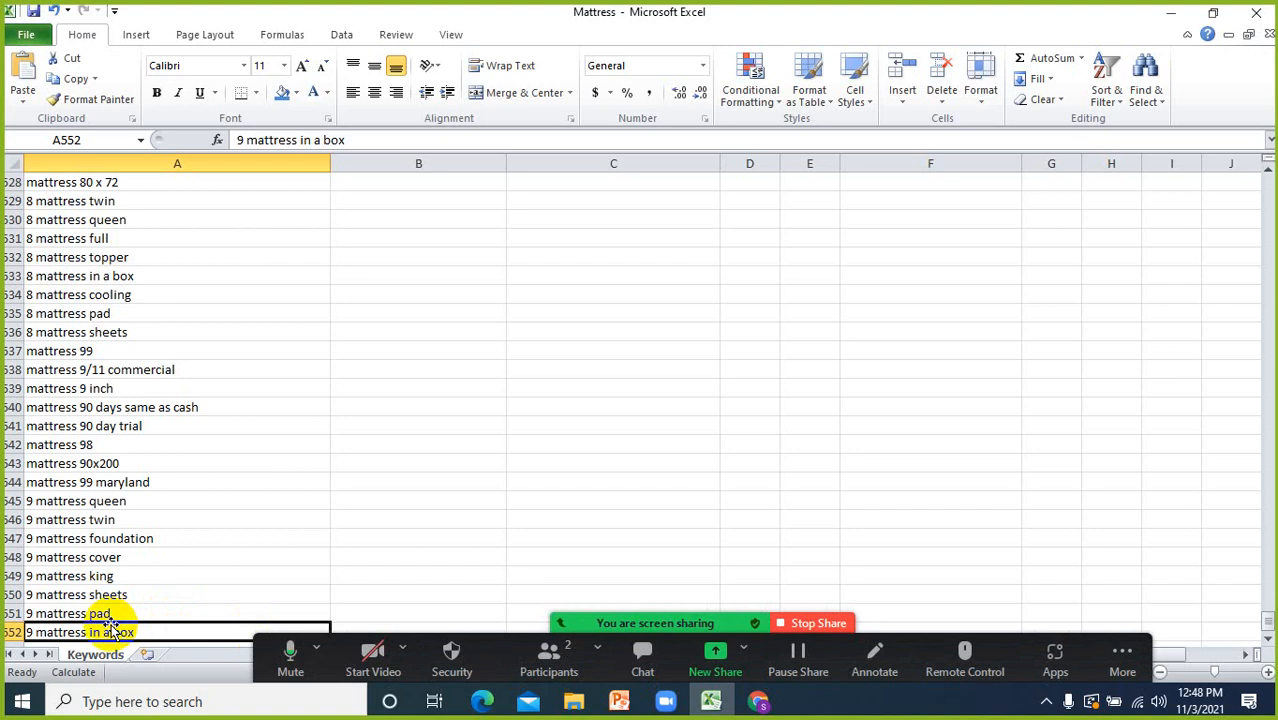
click(201, 541)
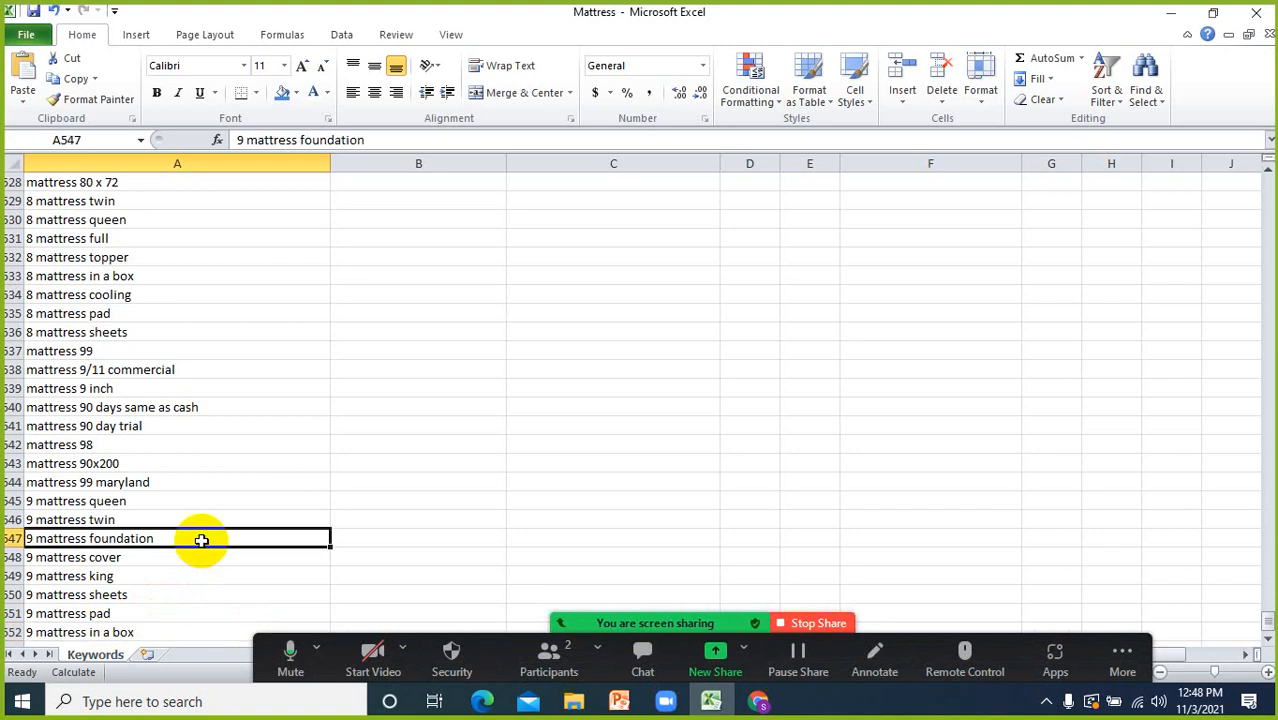
click(95, 633)
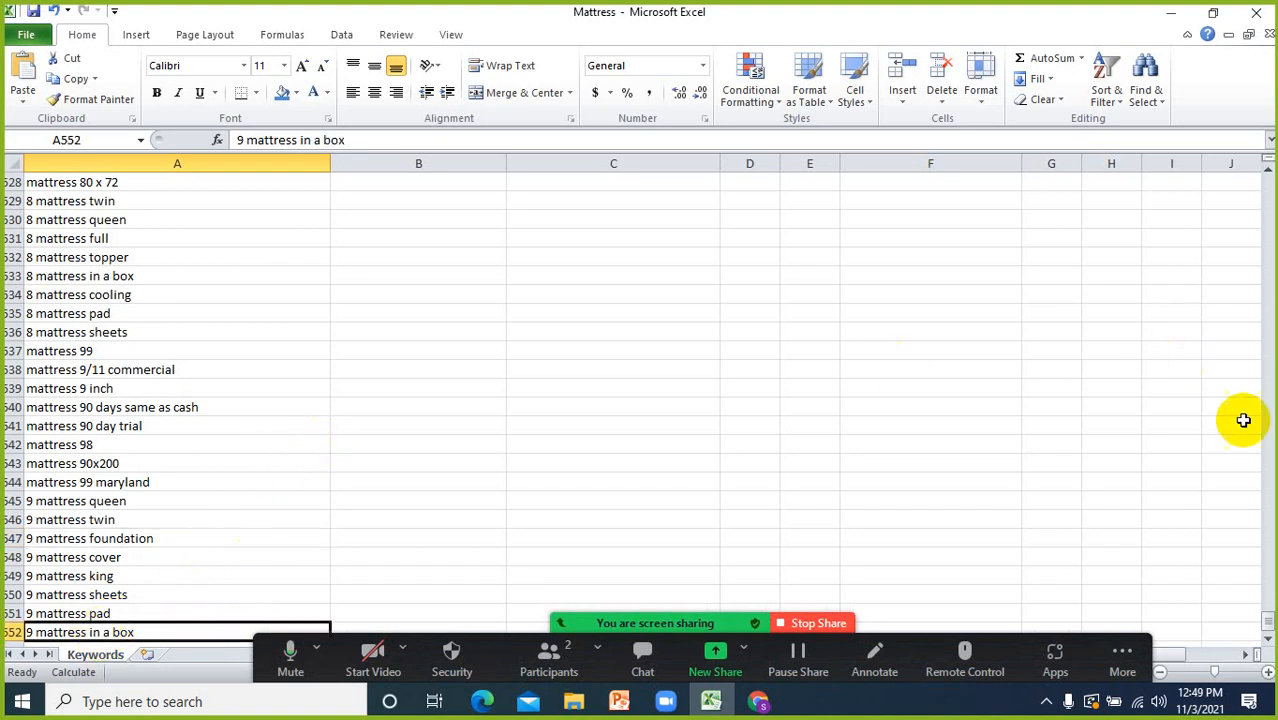
scroll(1270, 646, down, 2)
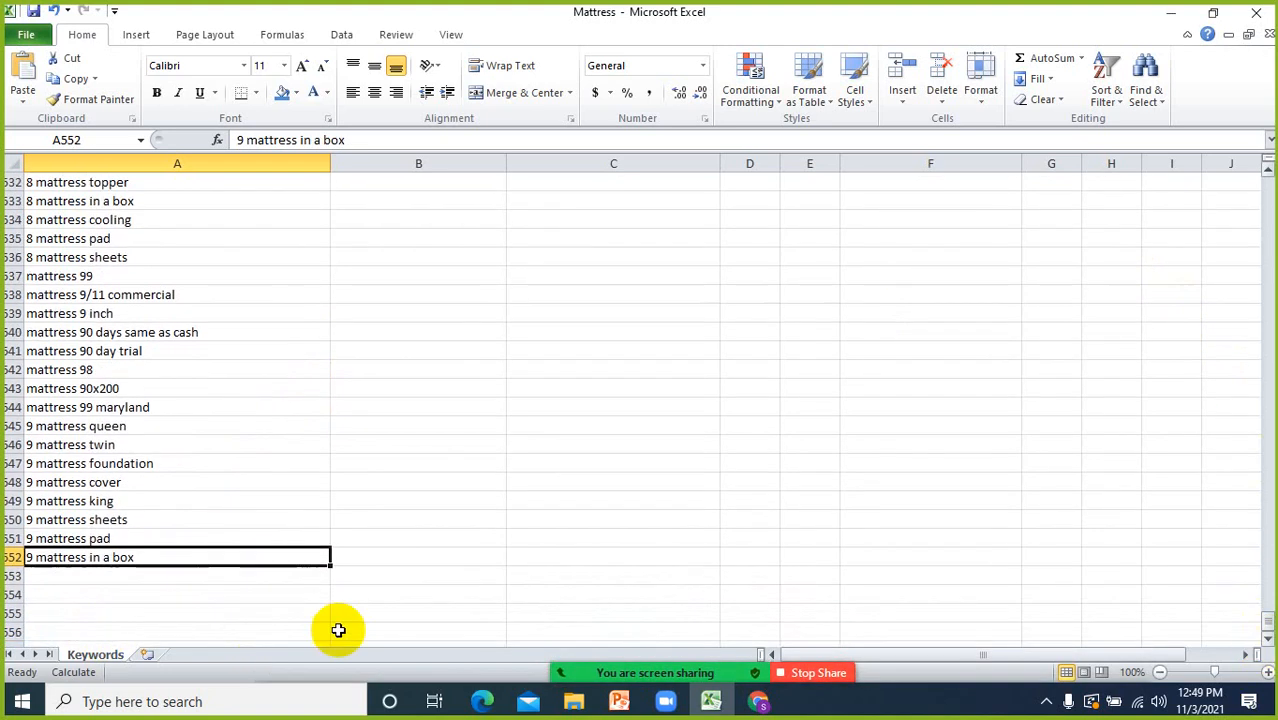
click(68, 576)
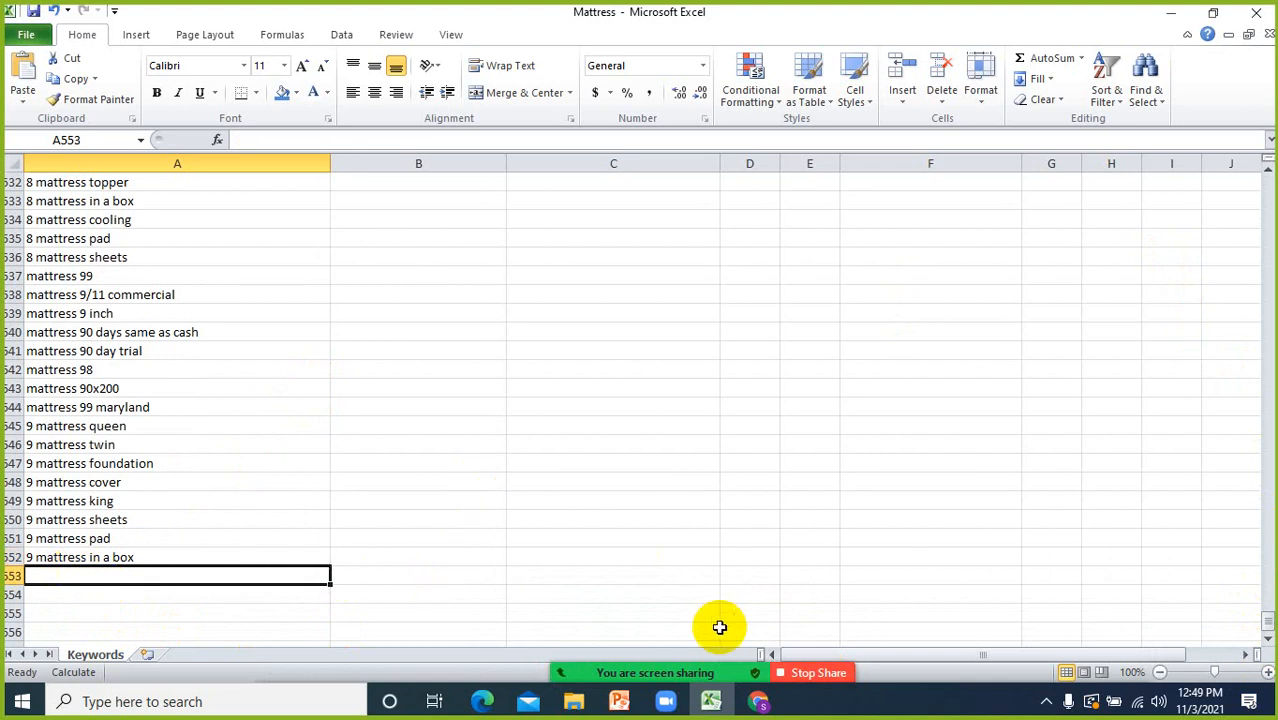
- Switch to Keyword Tool in Chrome and copy all the Google Questions keywords for "mattress" to the clipboard again
click(759, 702)
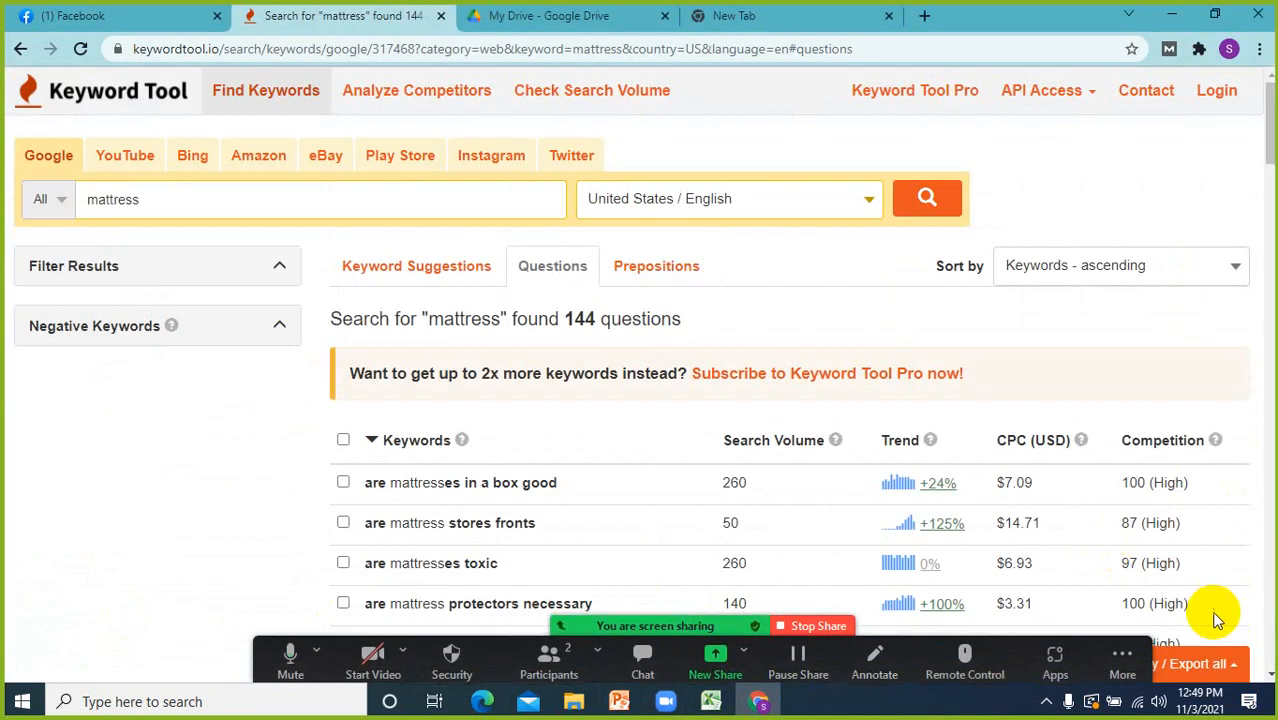
click(1220, 660)
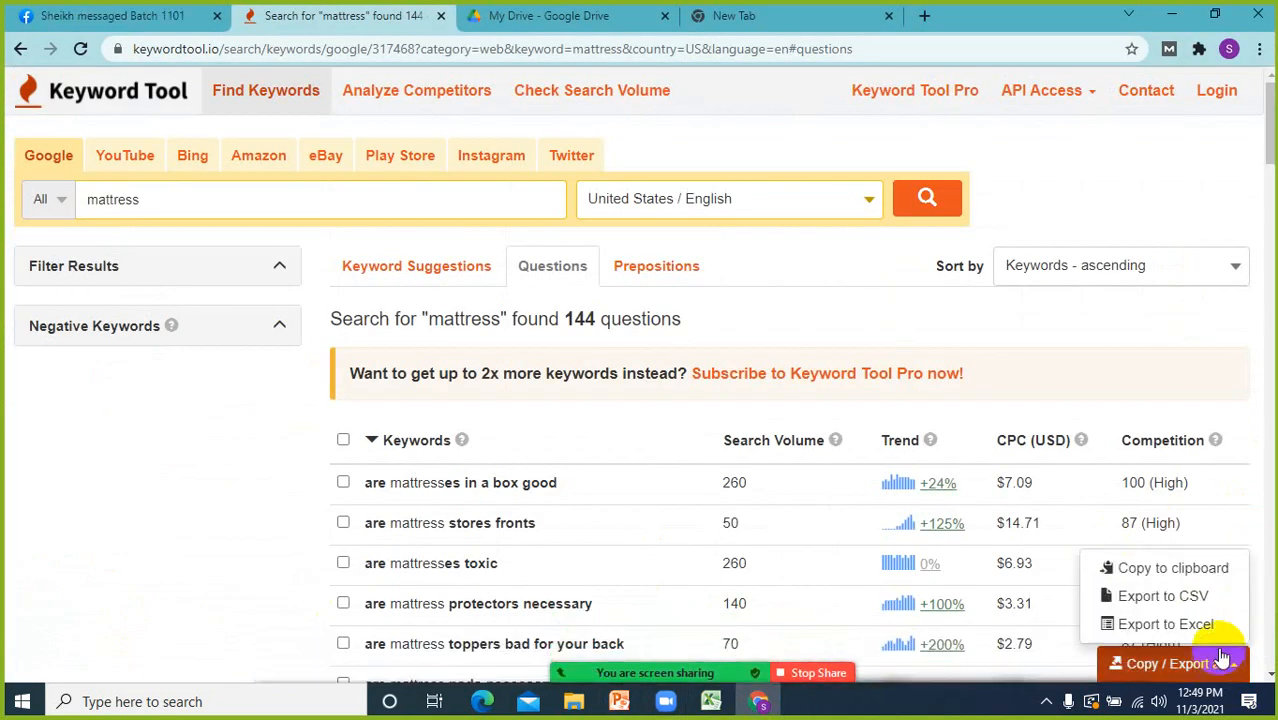
click(1203, 568)
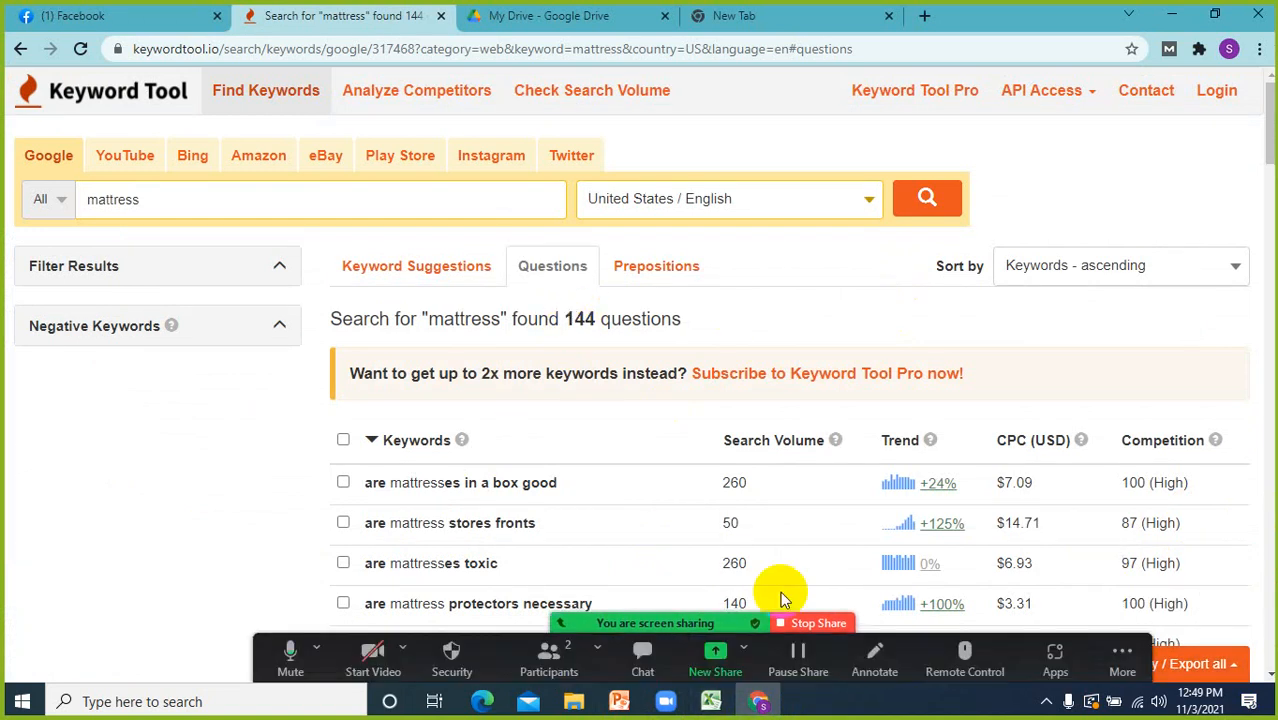
- Return to the Mattress workbook in Excel and view the start of the keyword list with cell A2 selected
click(711, 701)
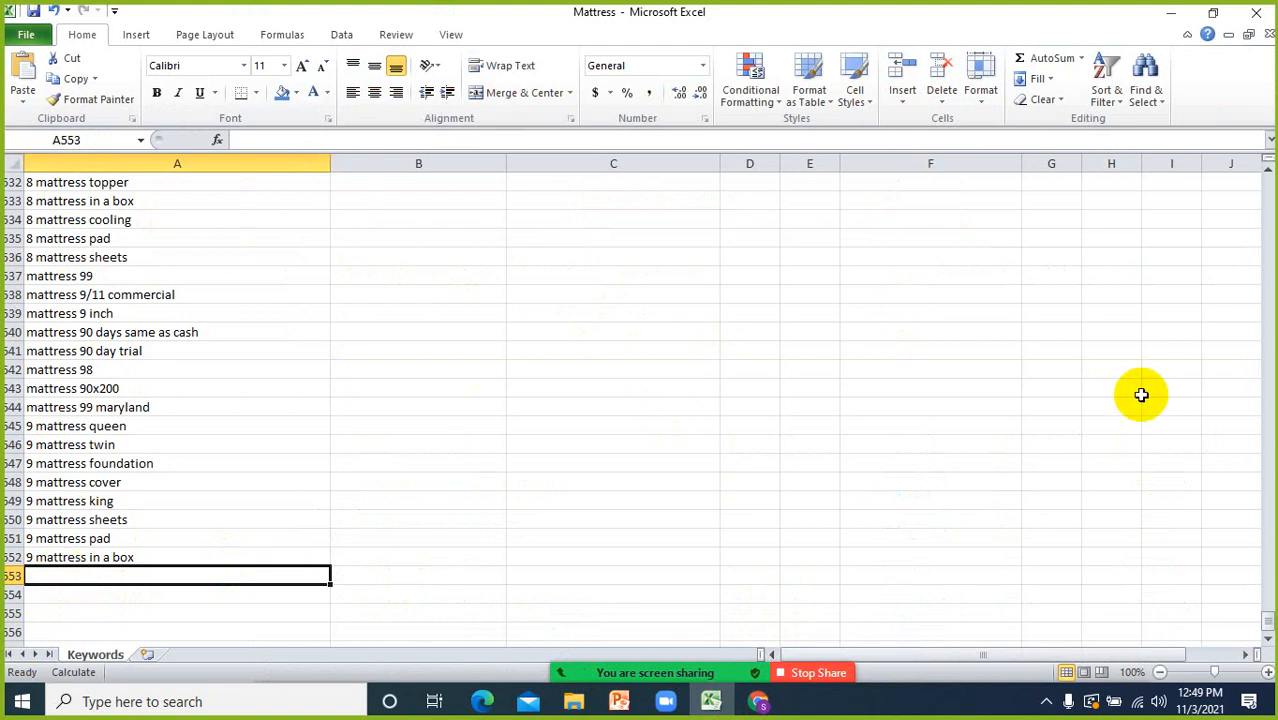
drag(1264, 619, 1266, 177)
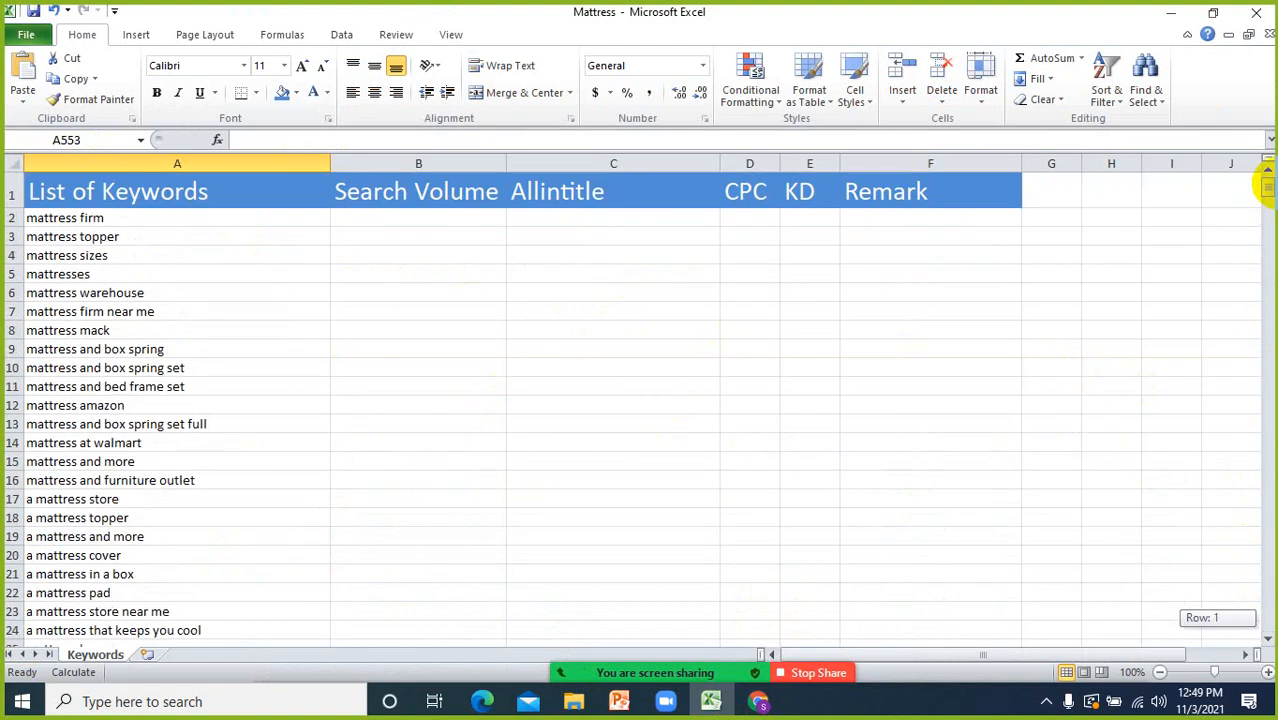
click(108, 217)
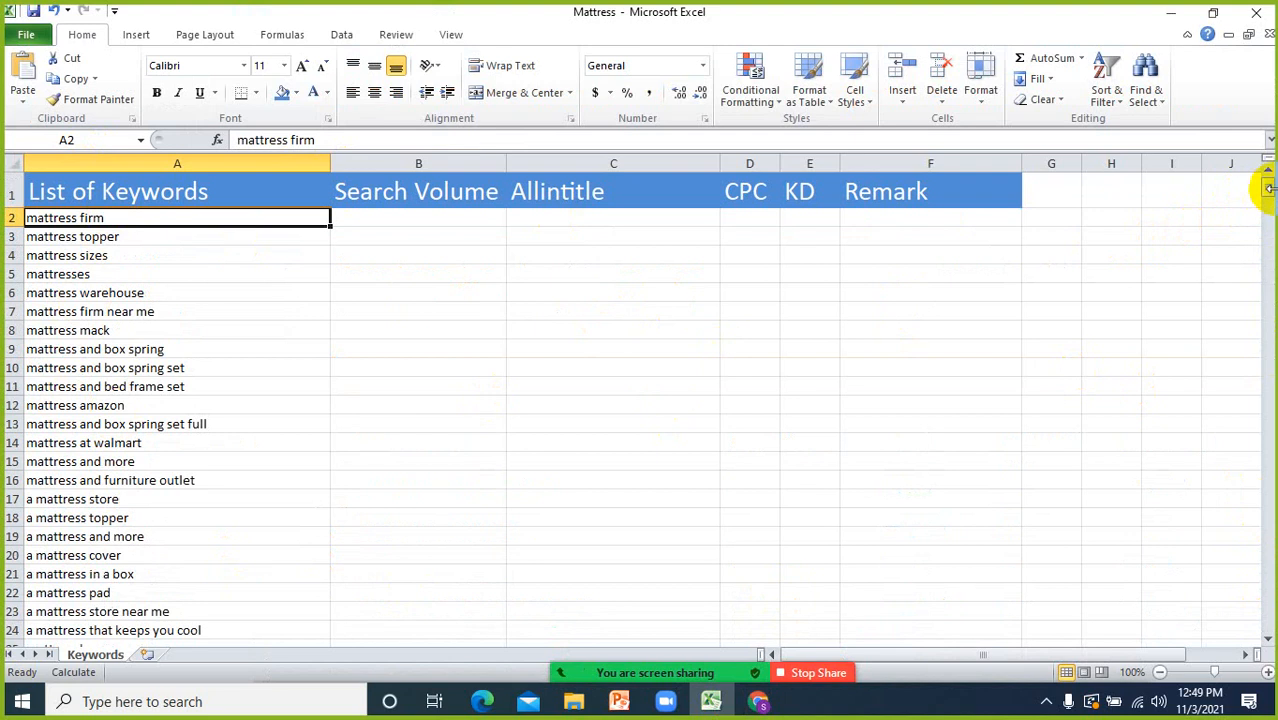
mouse_move(1268, 190)
mouse_down()
mouse_move(1222, 651)
mouse_move(1270, 485)
mouse_move(1262, 168)
mouse_up()
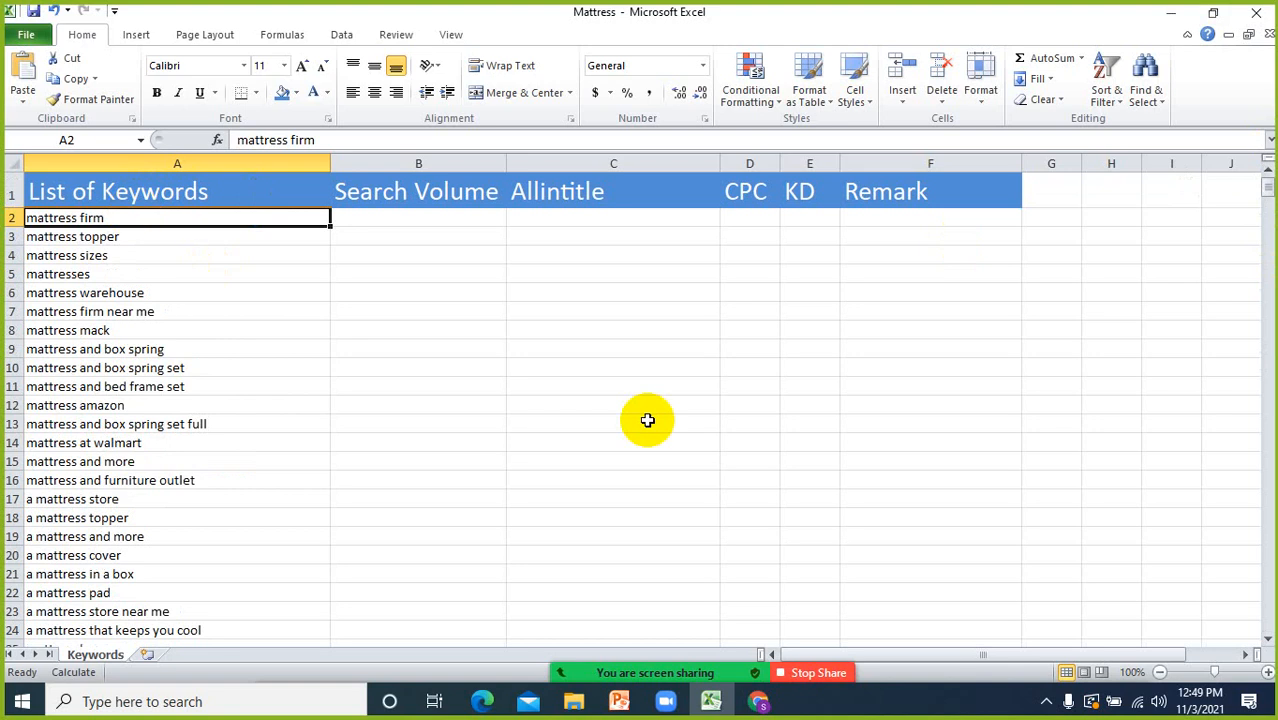
- Paste the copied Questions keywords below the last entry in column A, starting at cell A553
key(ctrl+End)
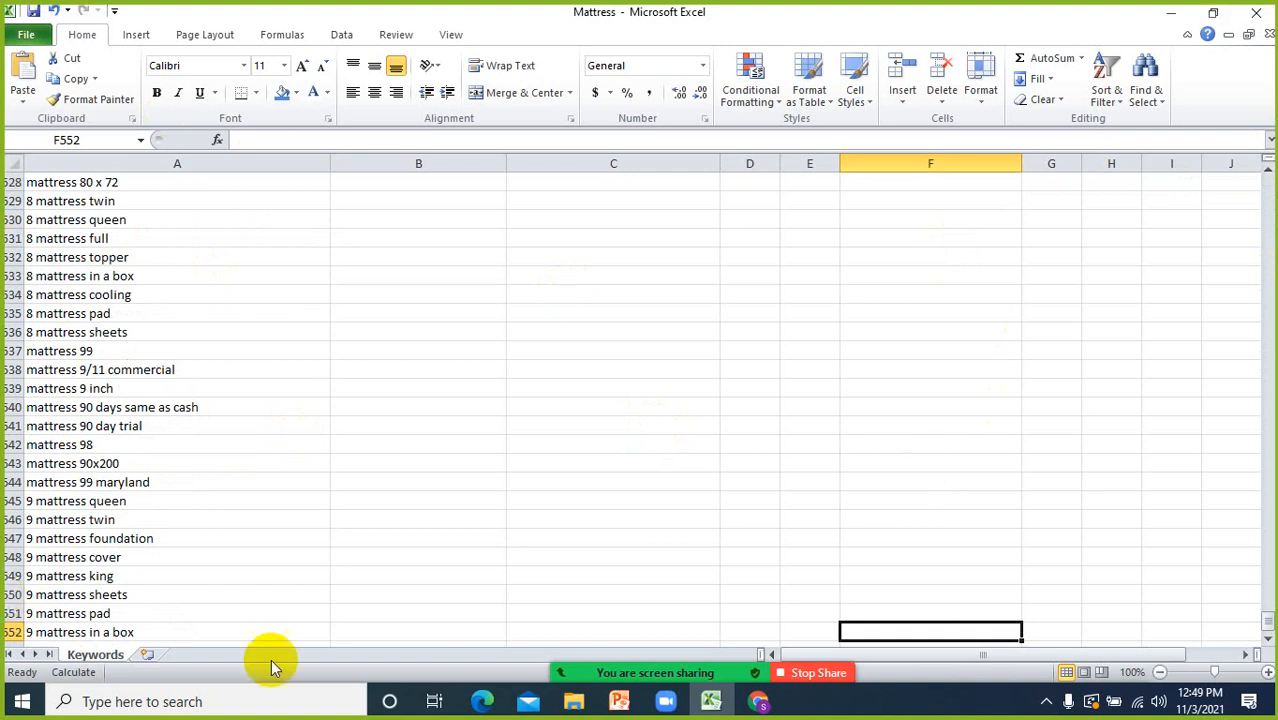
click(1268, 637)
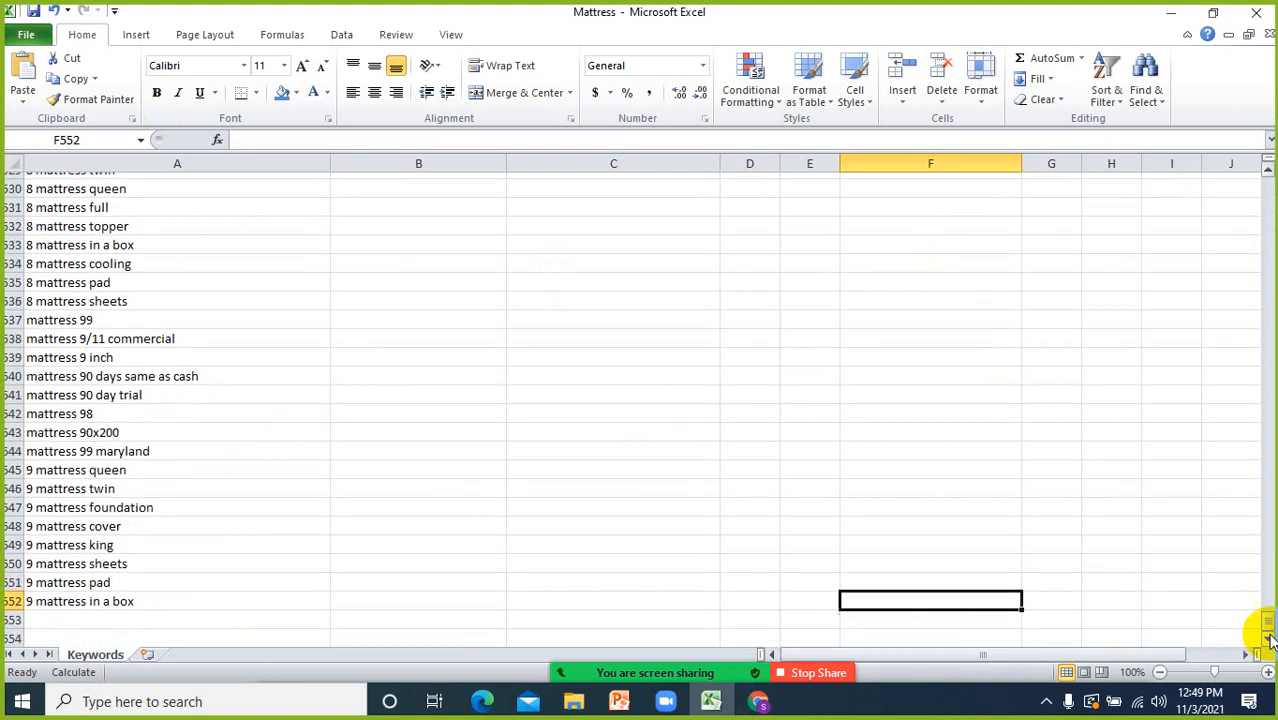
click(100, 613)
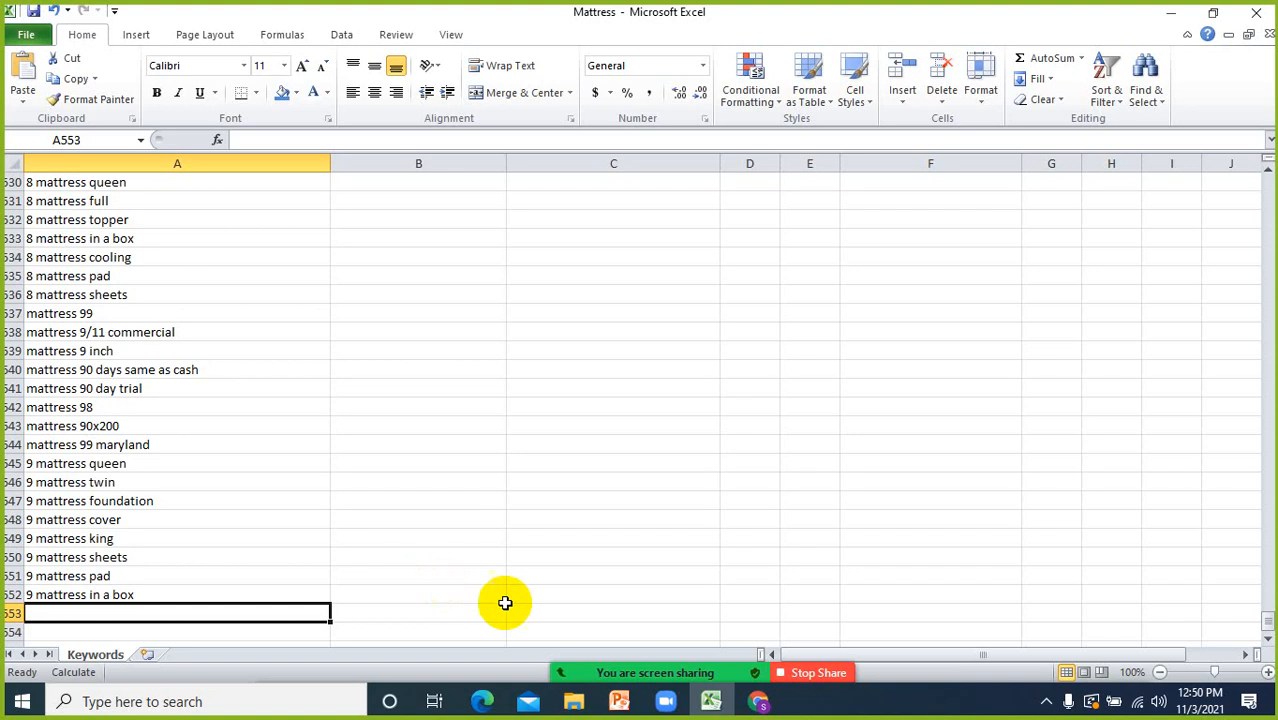
right_click(85, 621)
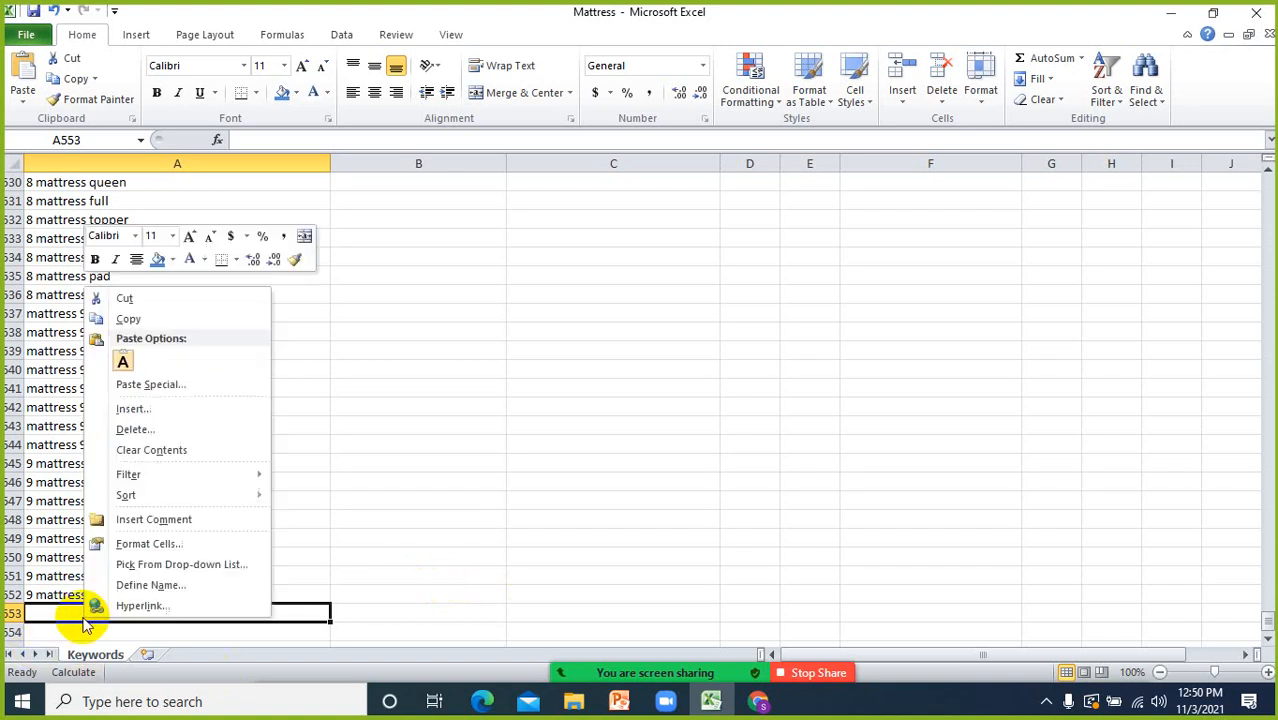
click(123, 364)
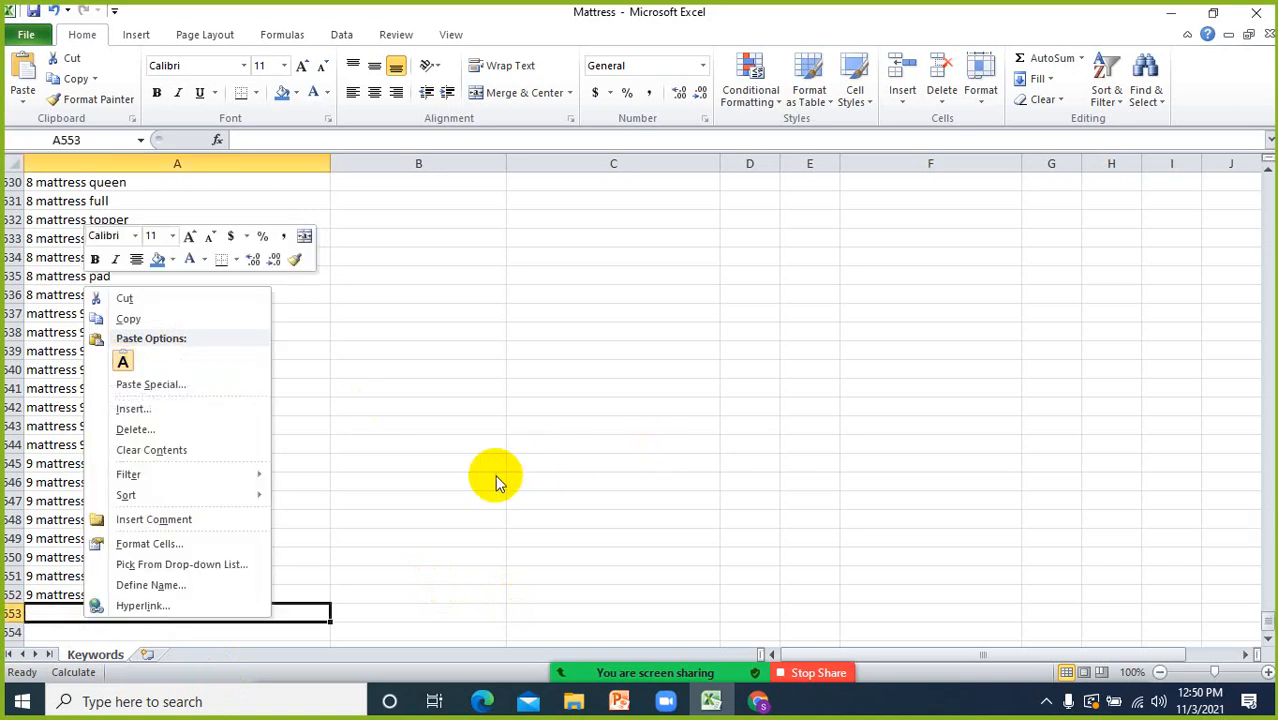
key(Escape)
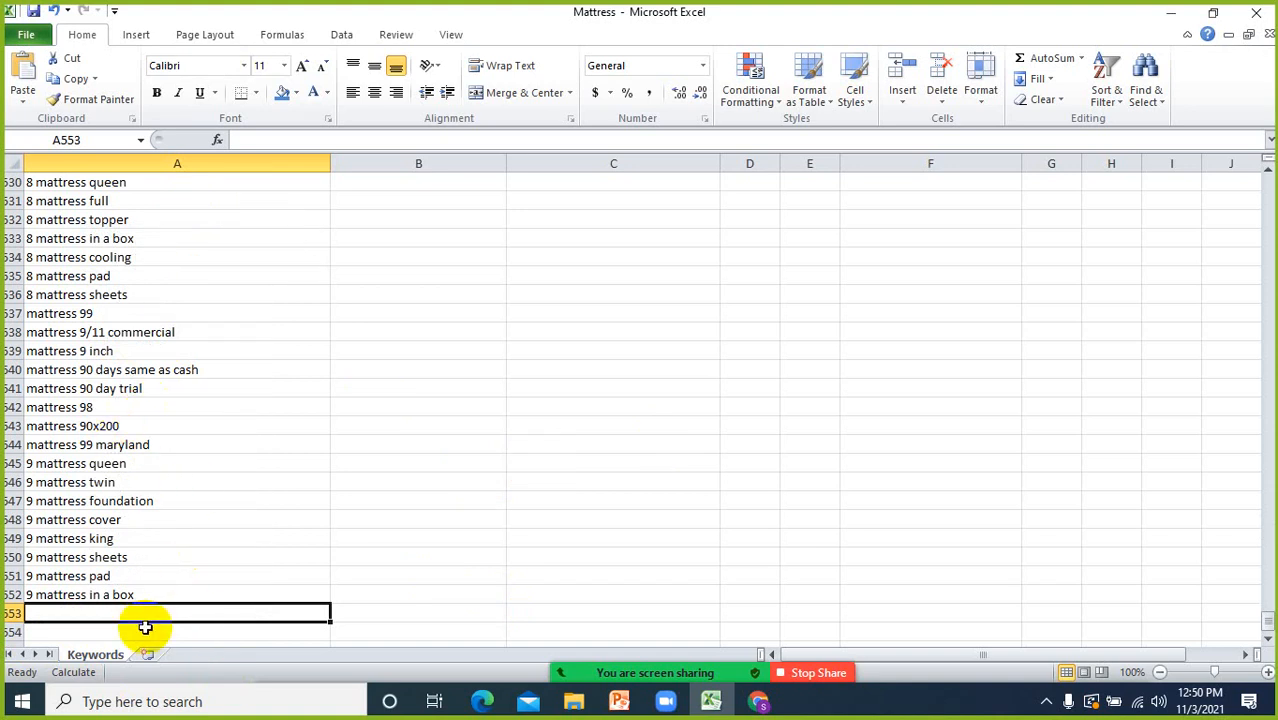
key(ctrl+v)
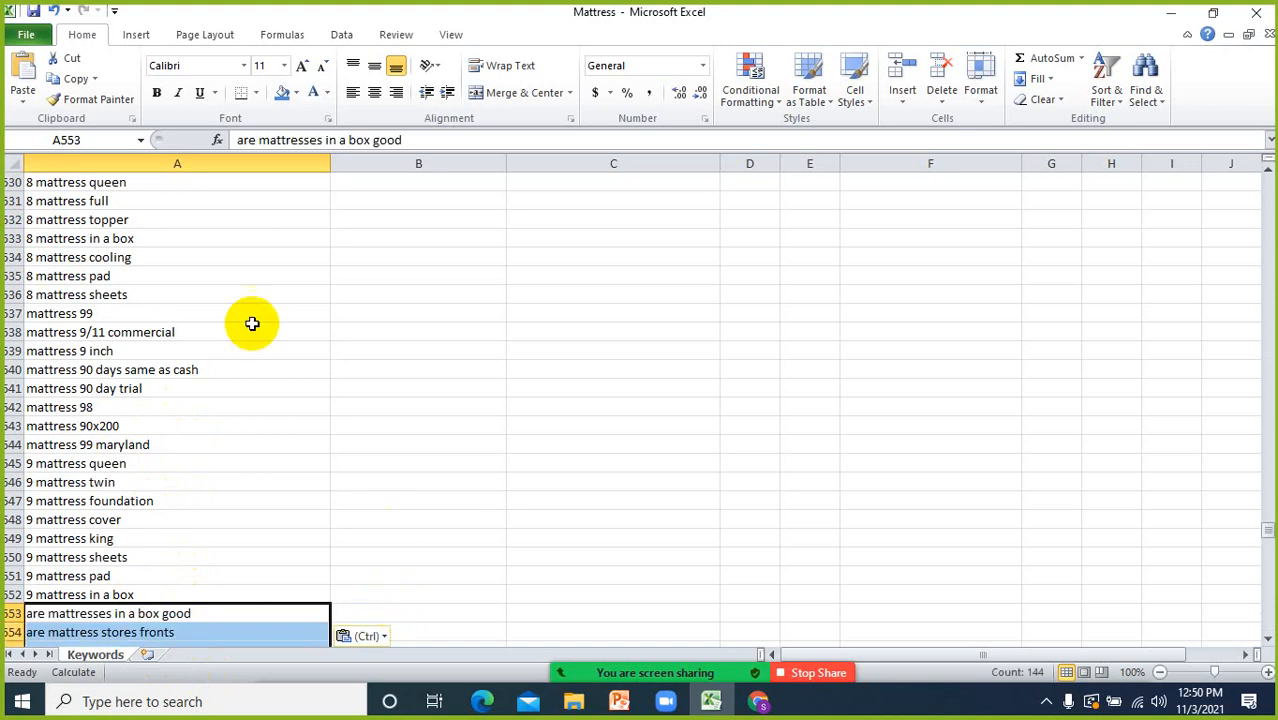
- Check the entry count of column A and select the first empty cell below the pasted questions, A697
click(172, 162)
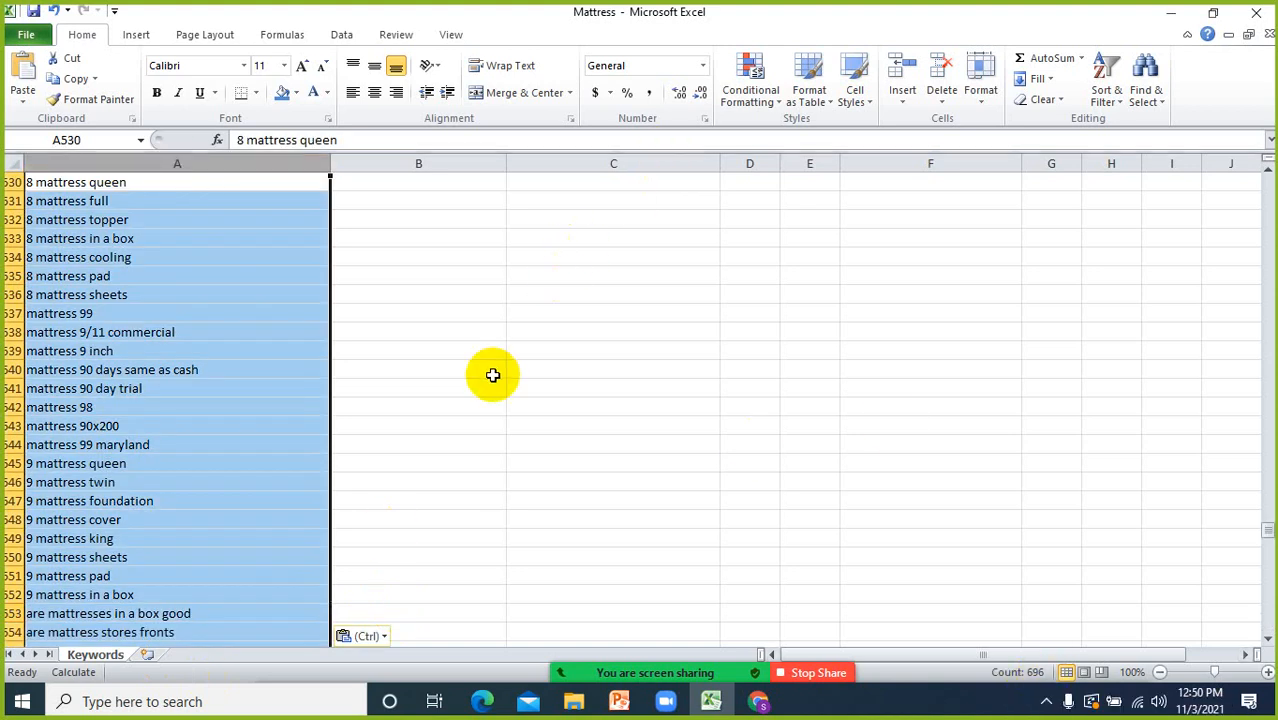
click(392, 375)
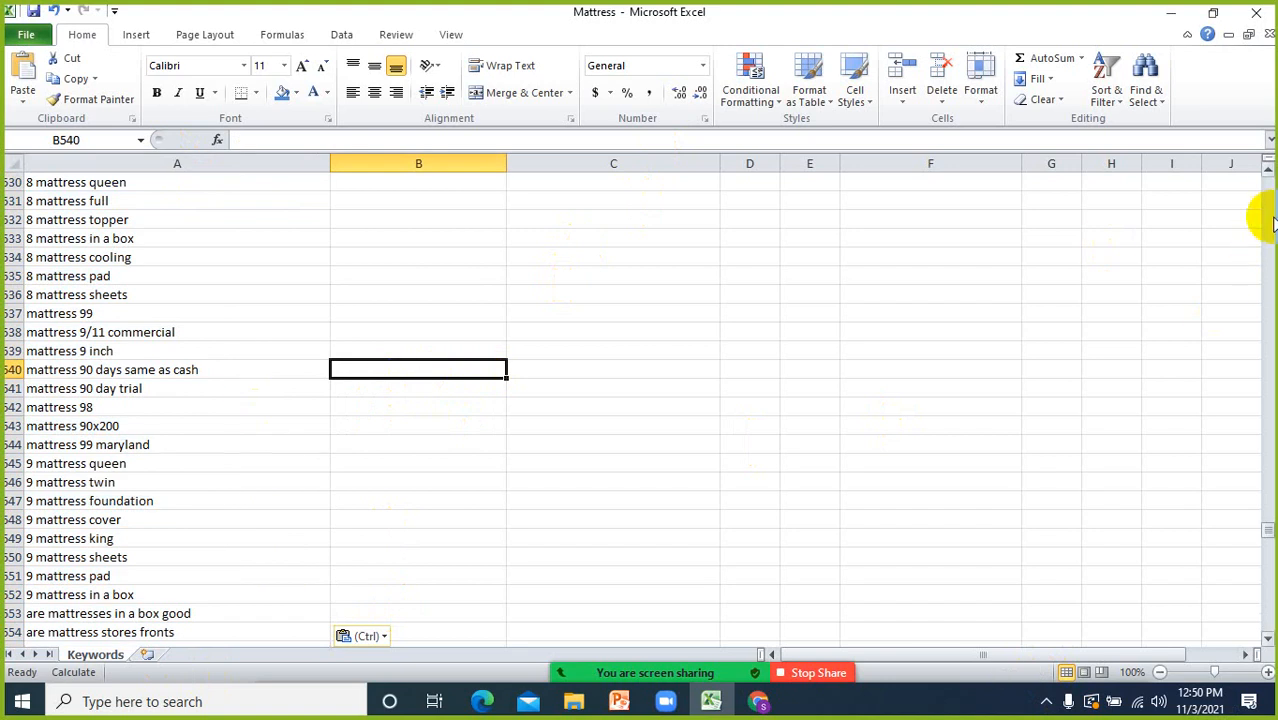
drag(1266, 531, 1255, 660)
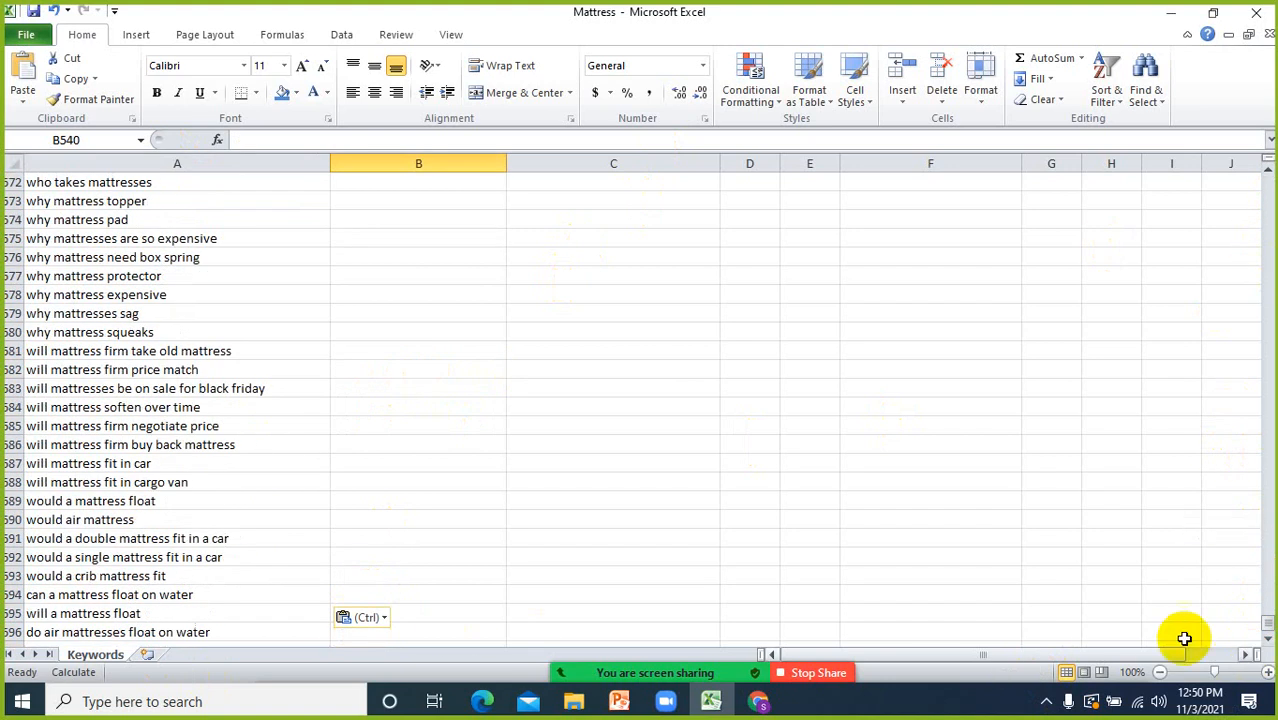
scroll(1268, 640, down, 2)
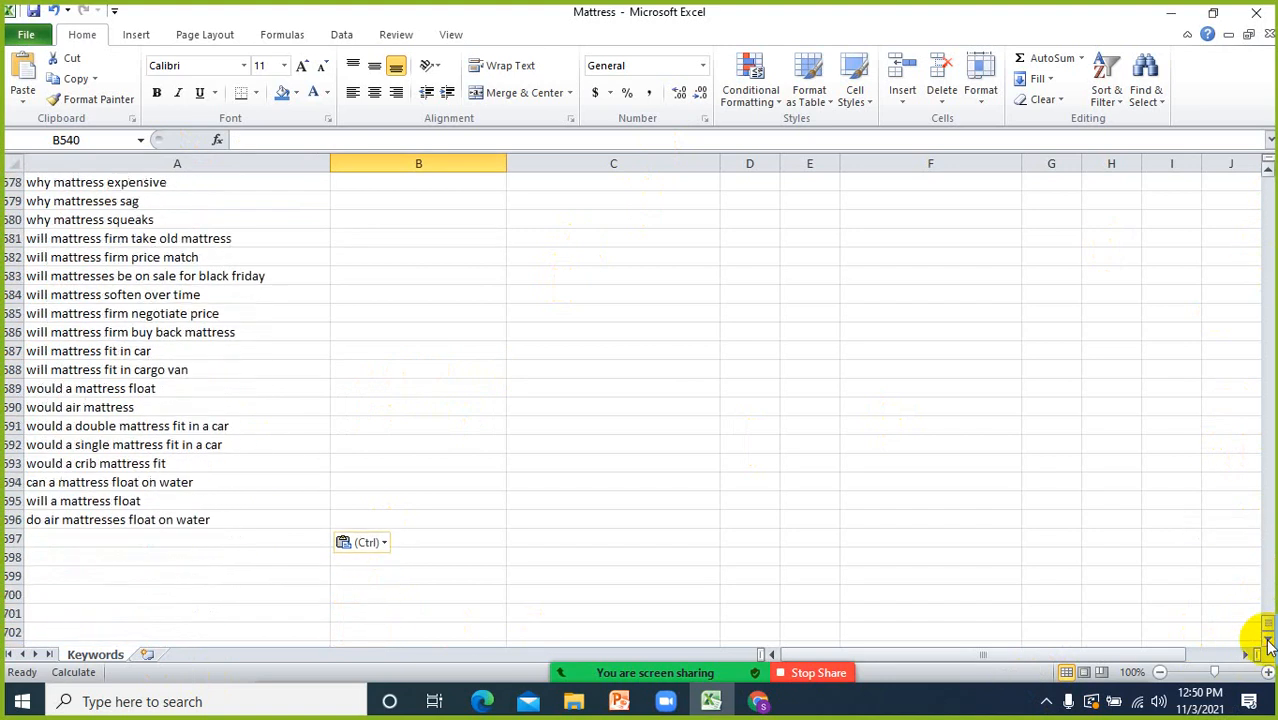
click(92, 541)
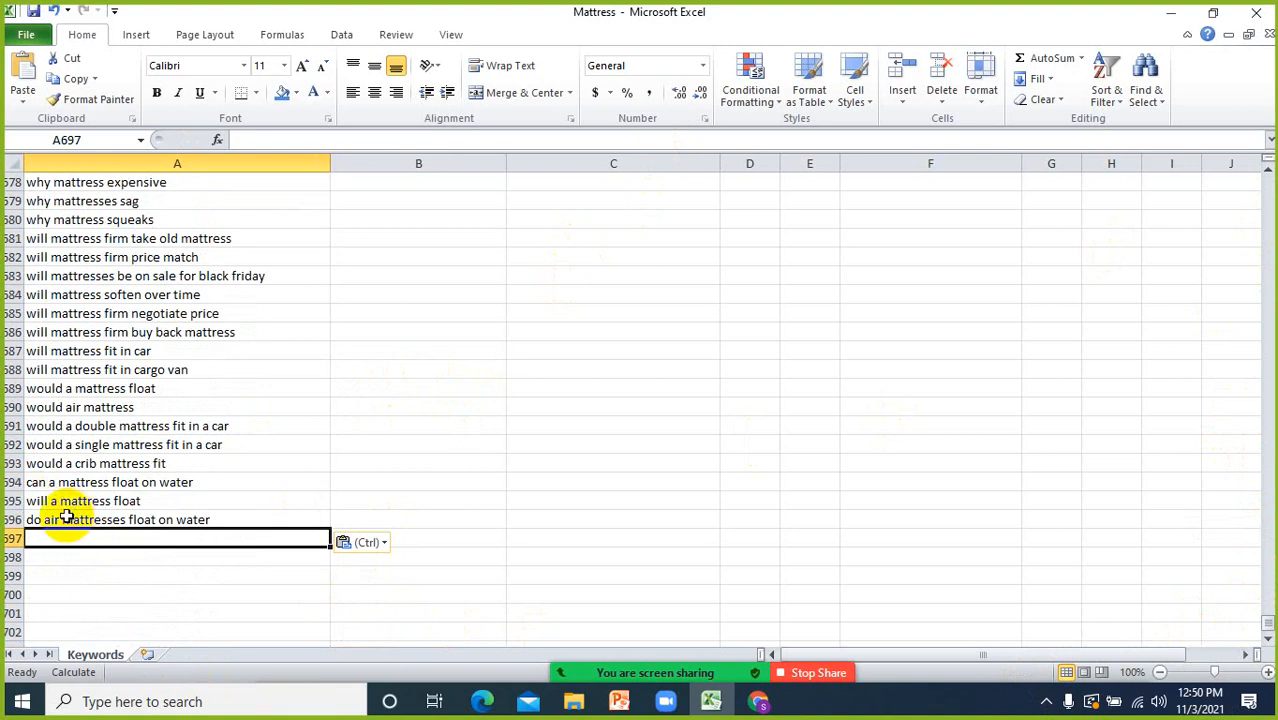
- Switch to Keyword Tool in Chrome and copy all the Google Prepositions keywords for "mattress" to the clipboard
click(758, 703)
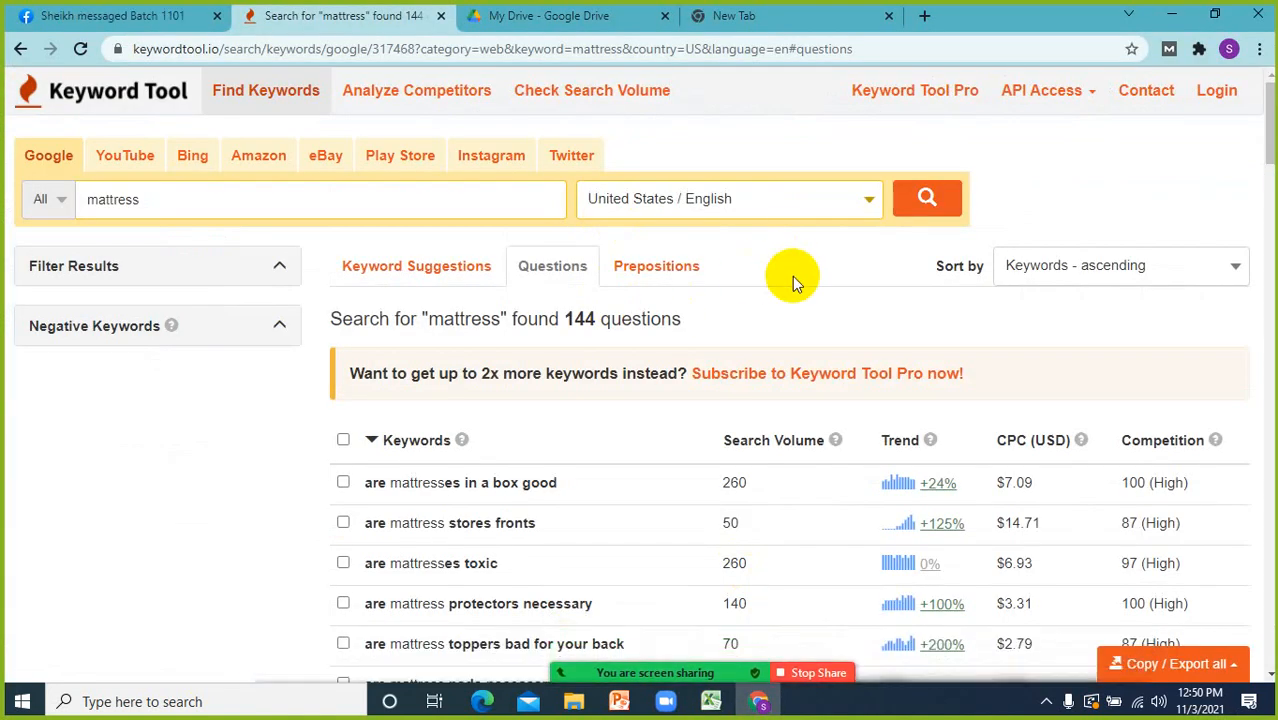
click(679, 272)
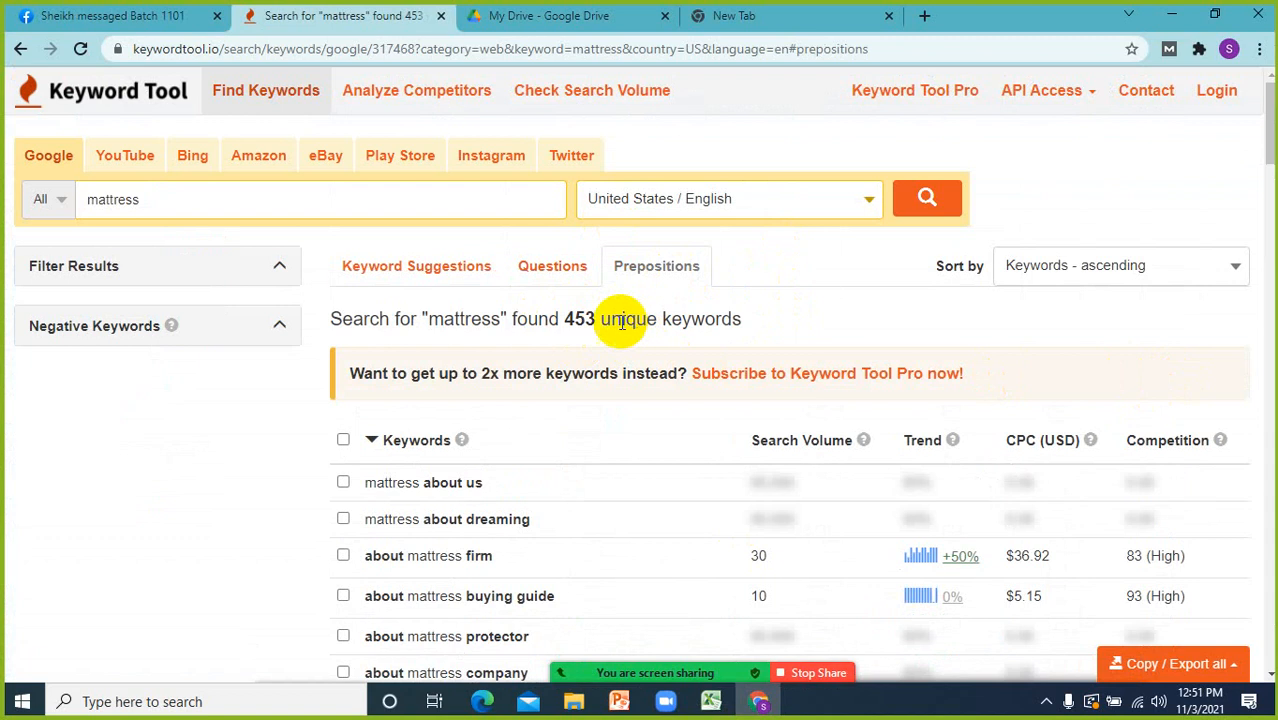
click(1222, 672)
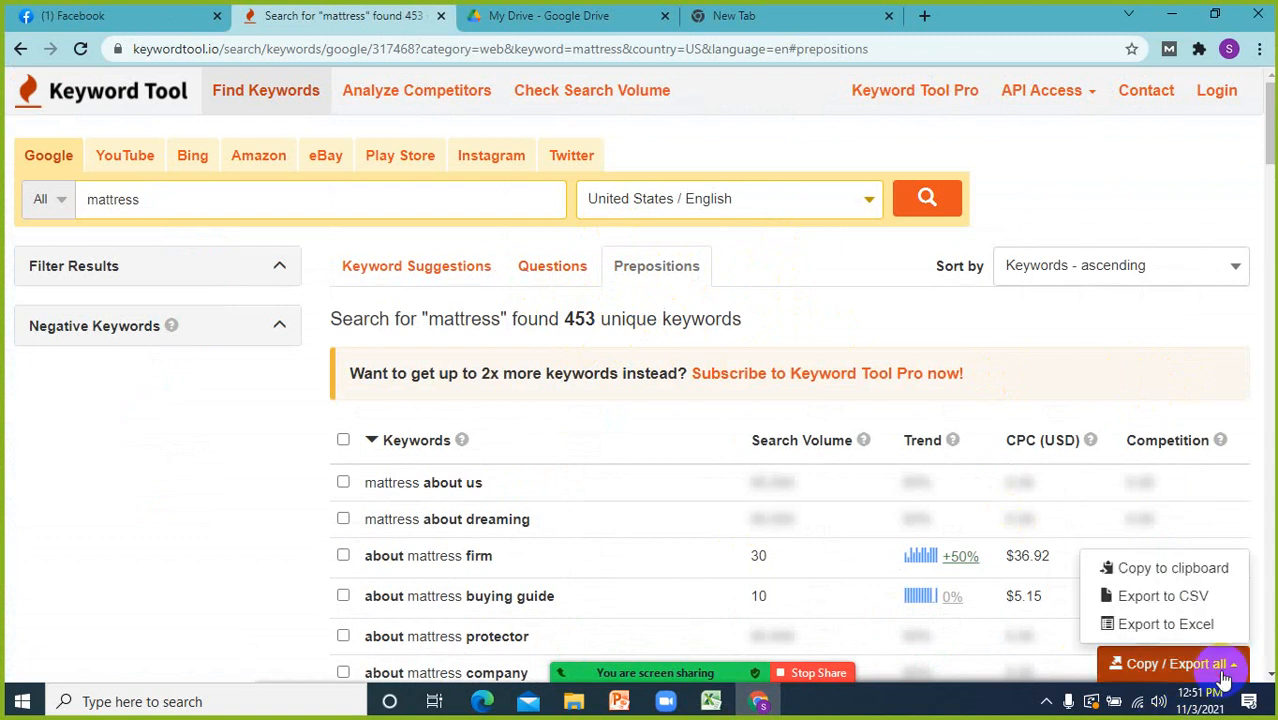
click(1207, 572)
- Paste the copied Prepositions keywords into column A of the Mattress workbook starting at cell A697, and check the column's entry count
click(709, 702)
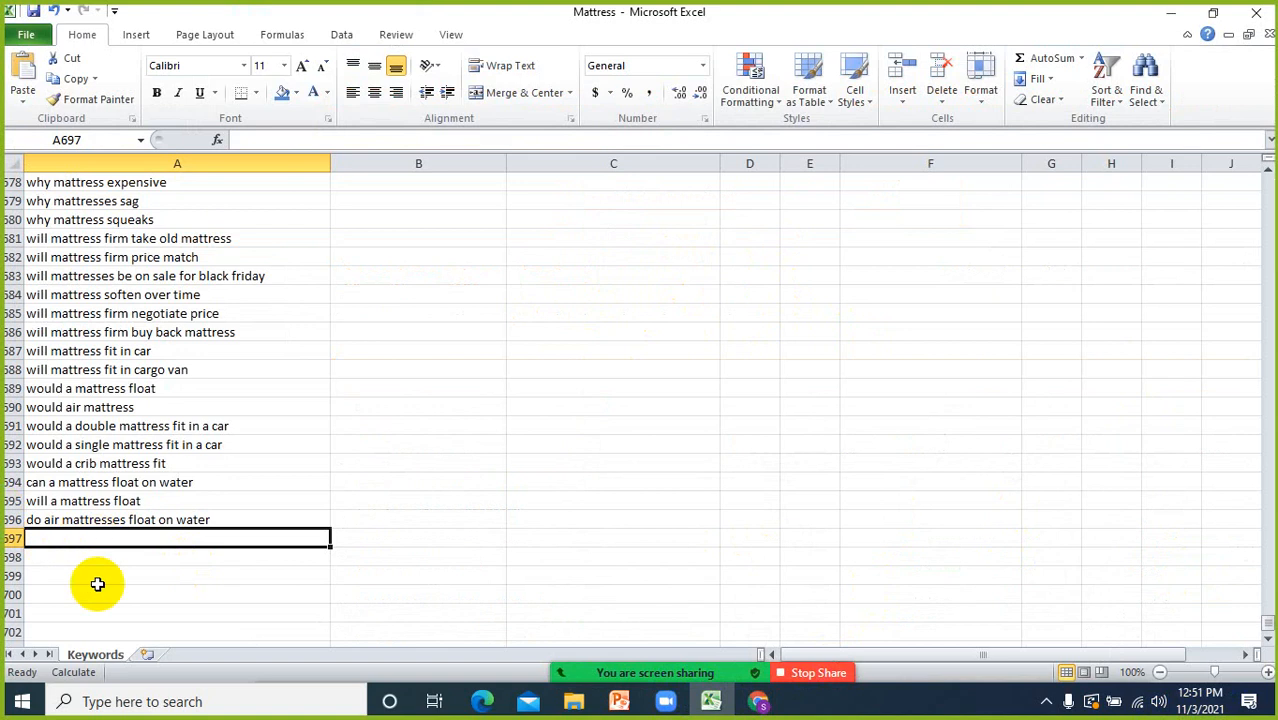
key(ctrl+v)
click(206, 160)
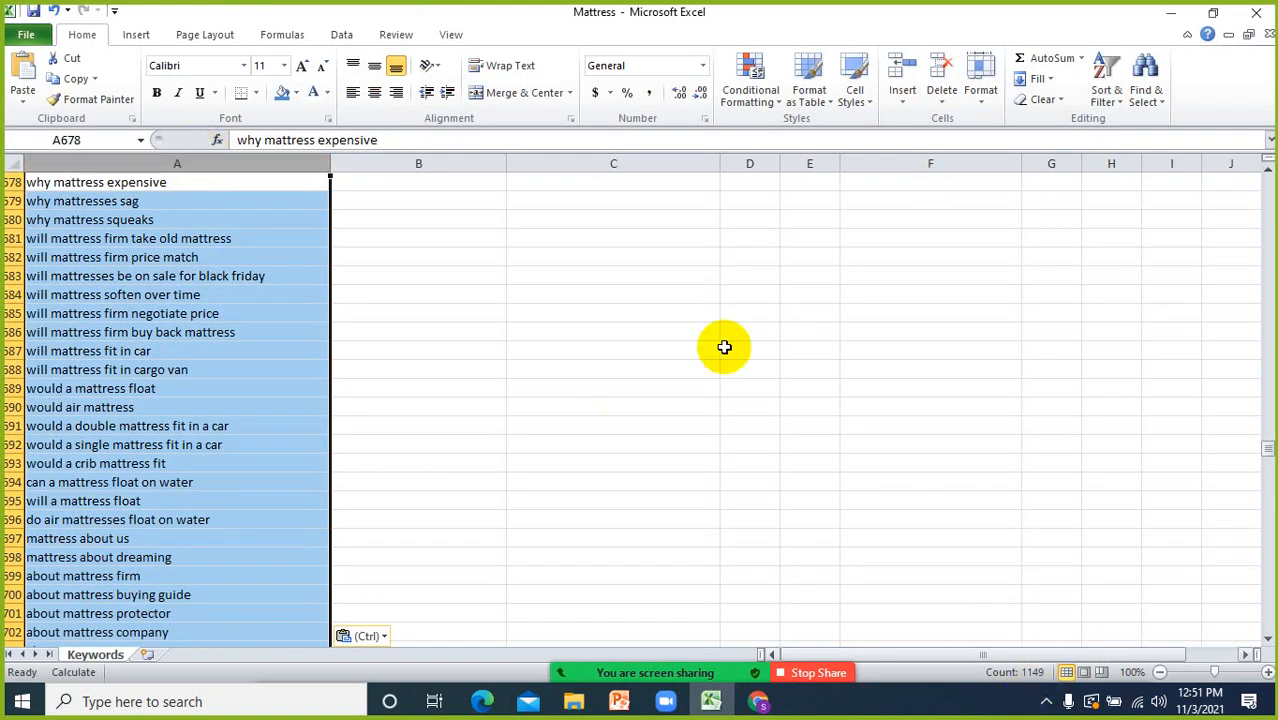
click(1007, 405)
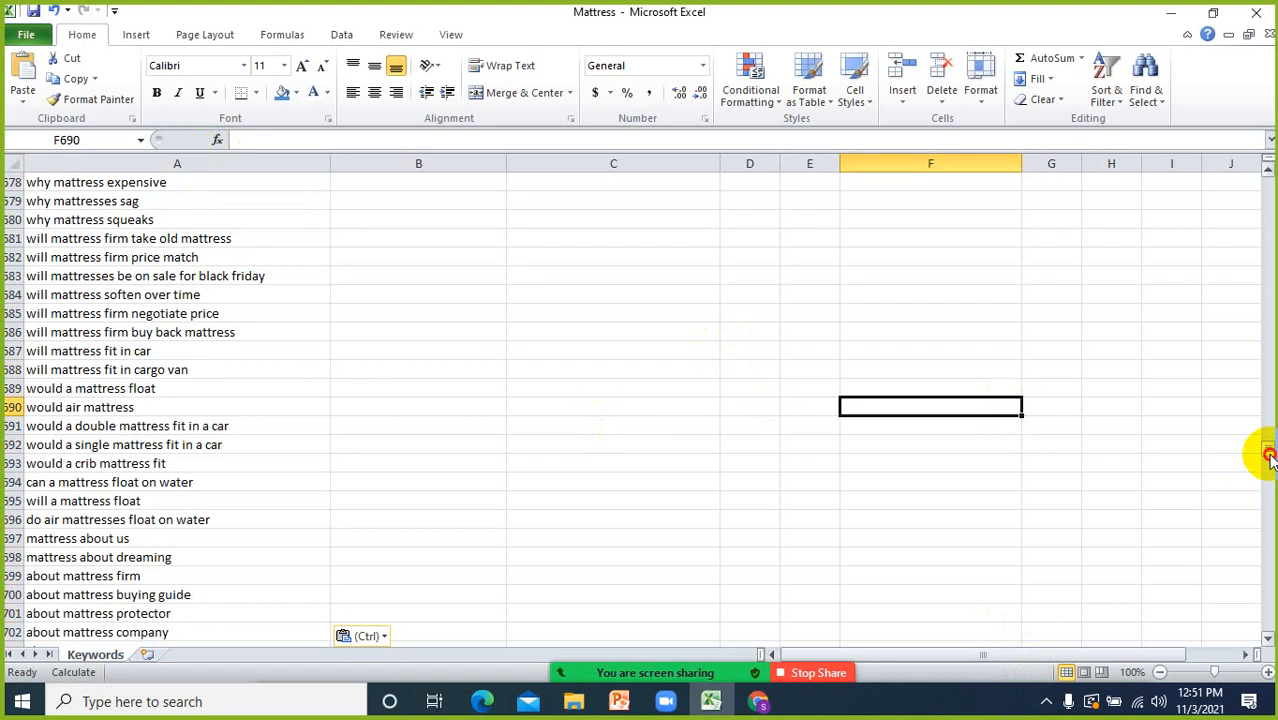
- Return to the start of the keyword list and check the entry count of column A again
drag(1268, 455, 1266, 176)
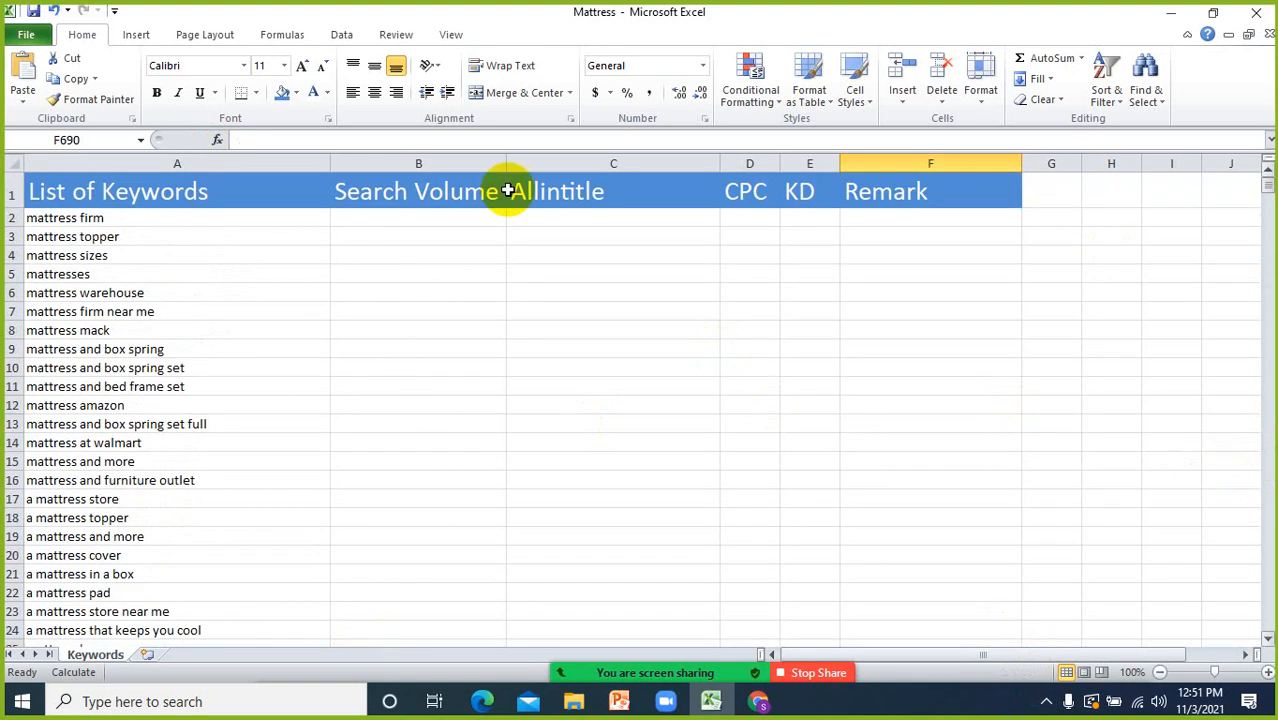
click(191, 155)
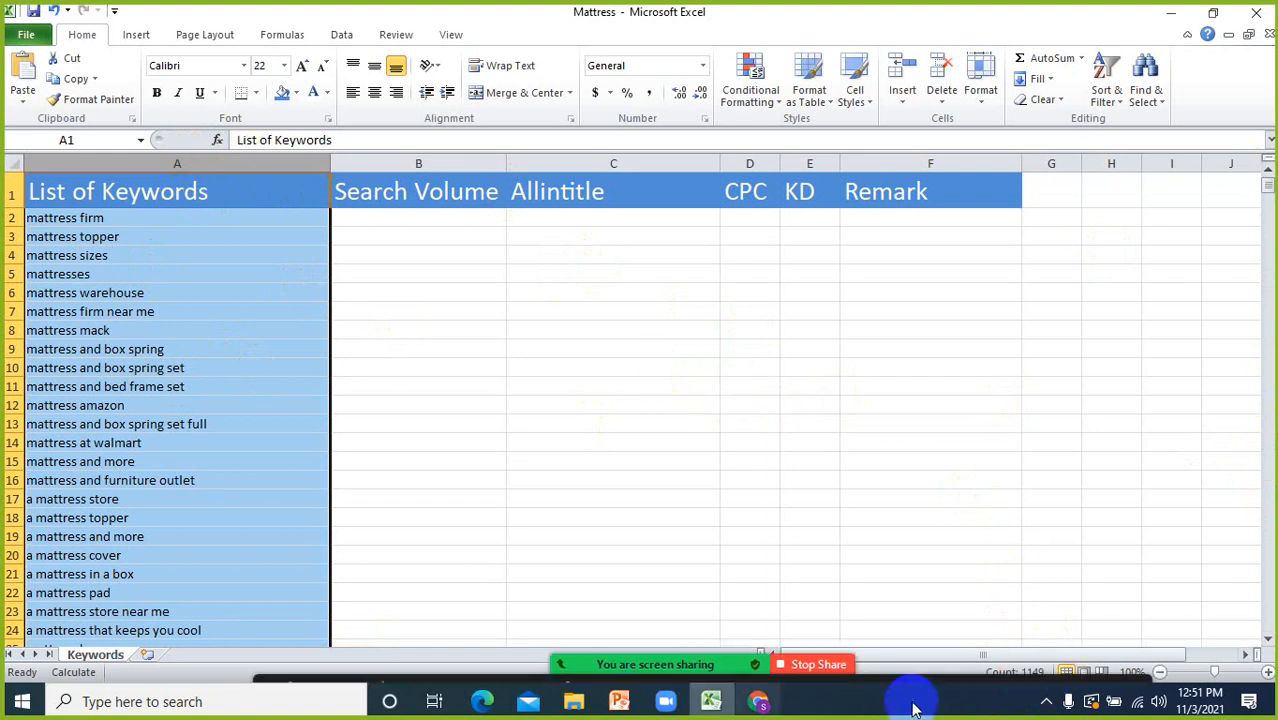
click(590, 288)
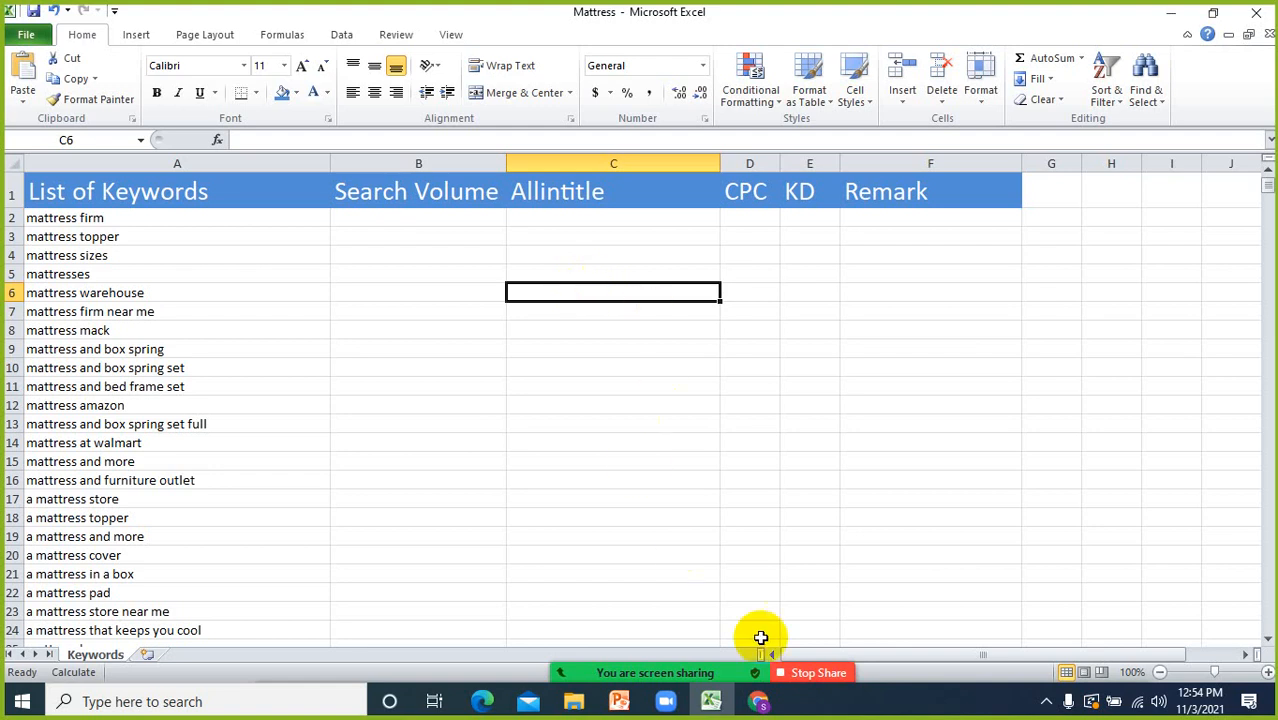
- Switch to Facebook in Chrome and open the keyword sheet screenshot shared in the Batch 1101 chat
click(758, 701)
click(115, 12)
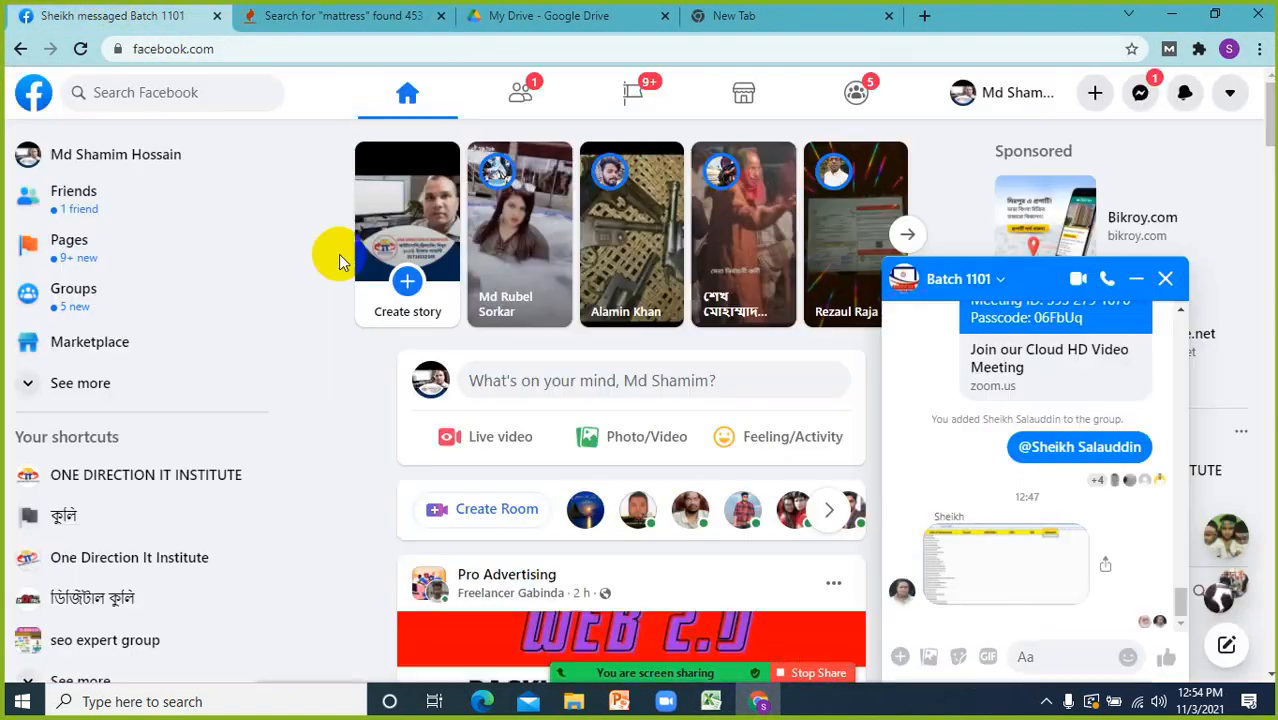
click(1023, 555)
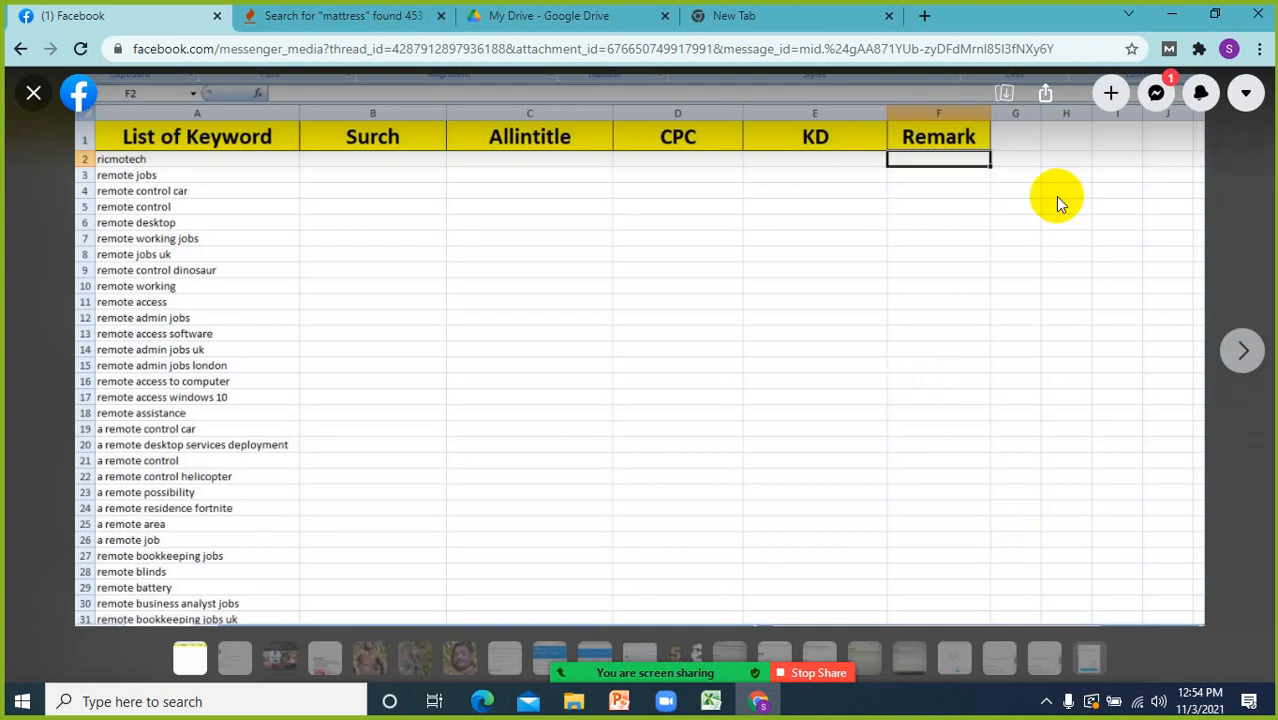
- Compare the shared screenshot with the Mattress workbook in Excel, examining the Search Volume heading and the Allintitle column
click(711, 701)
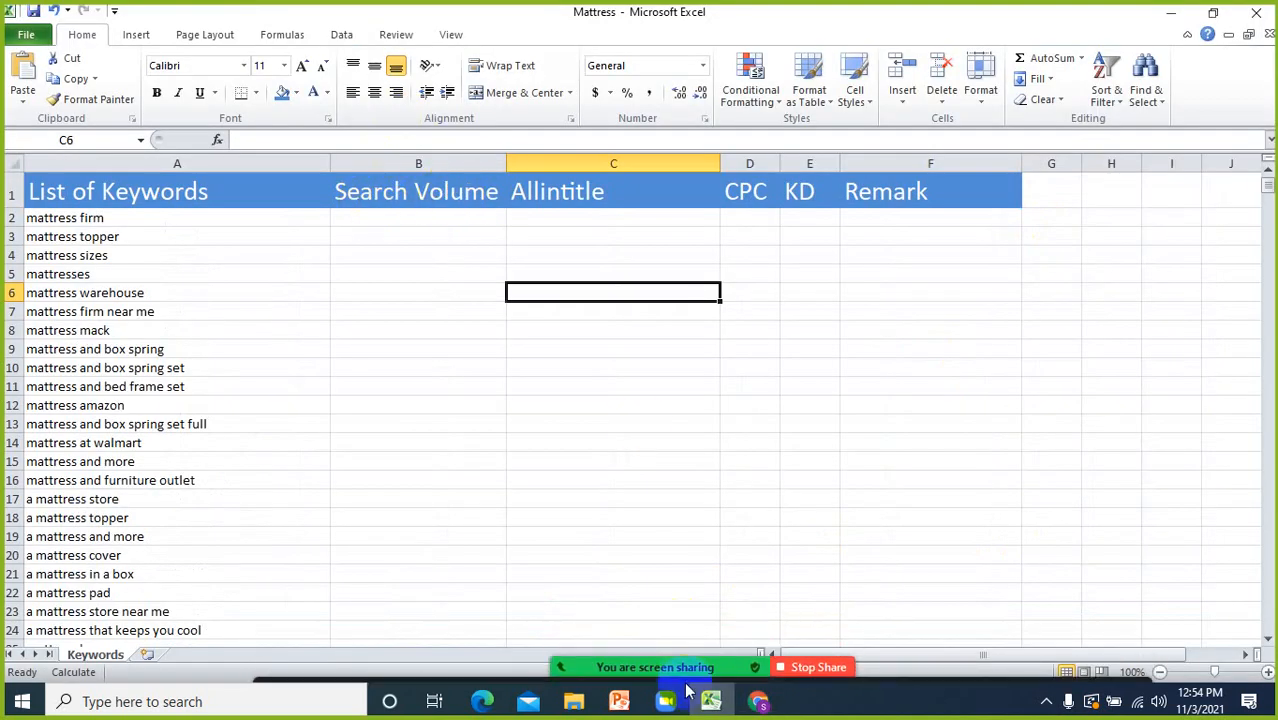
click(716, 702)
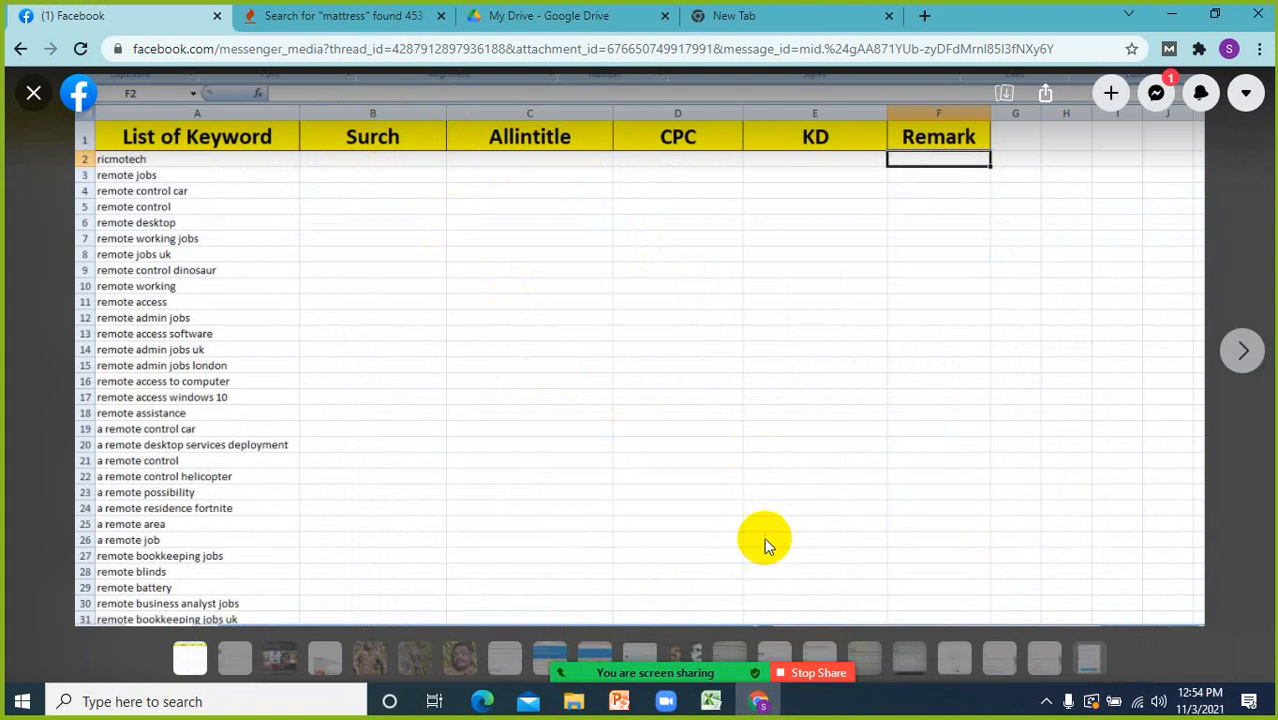
click(716, 704)
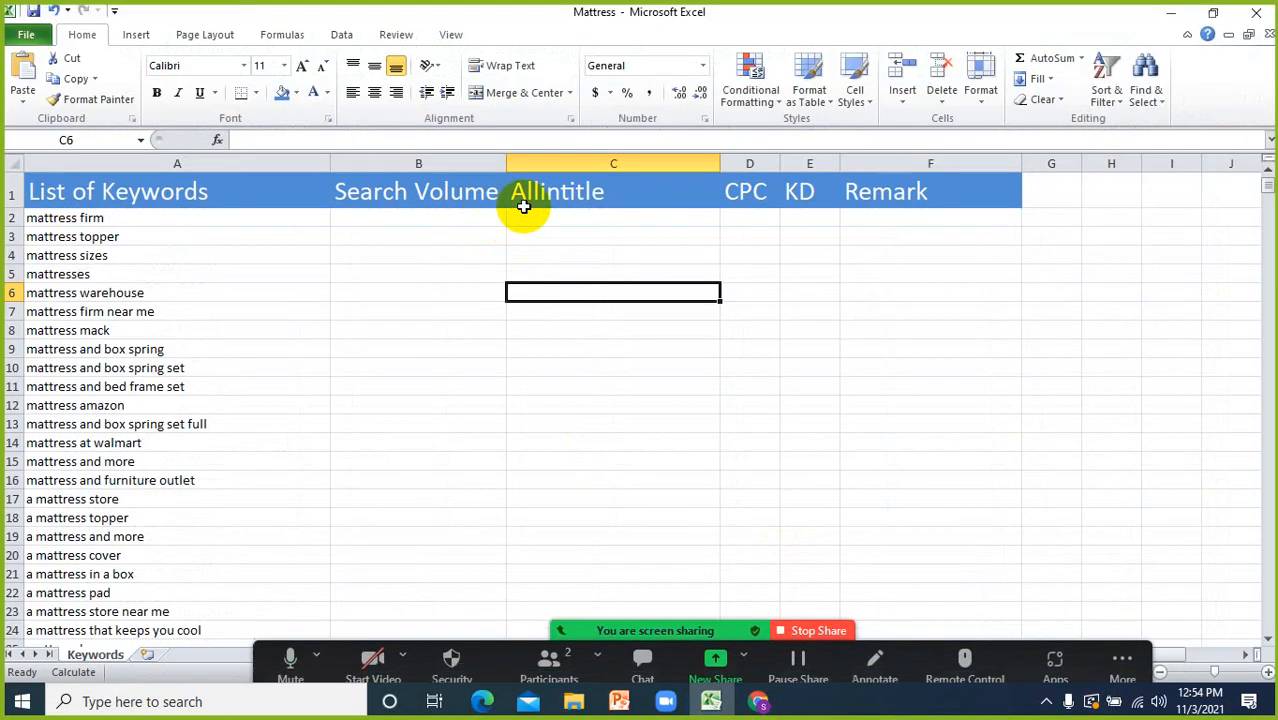
click(413, 202)
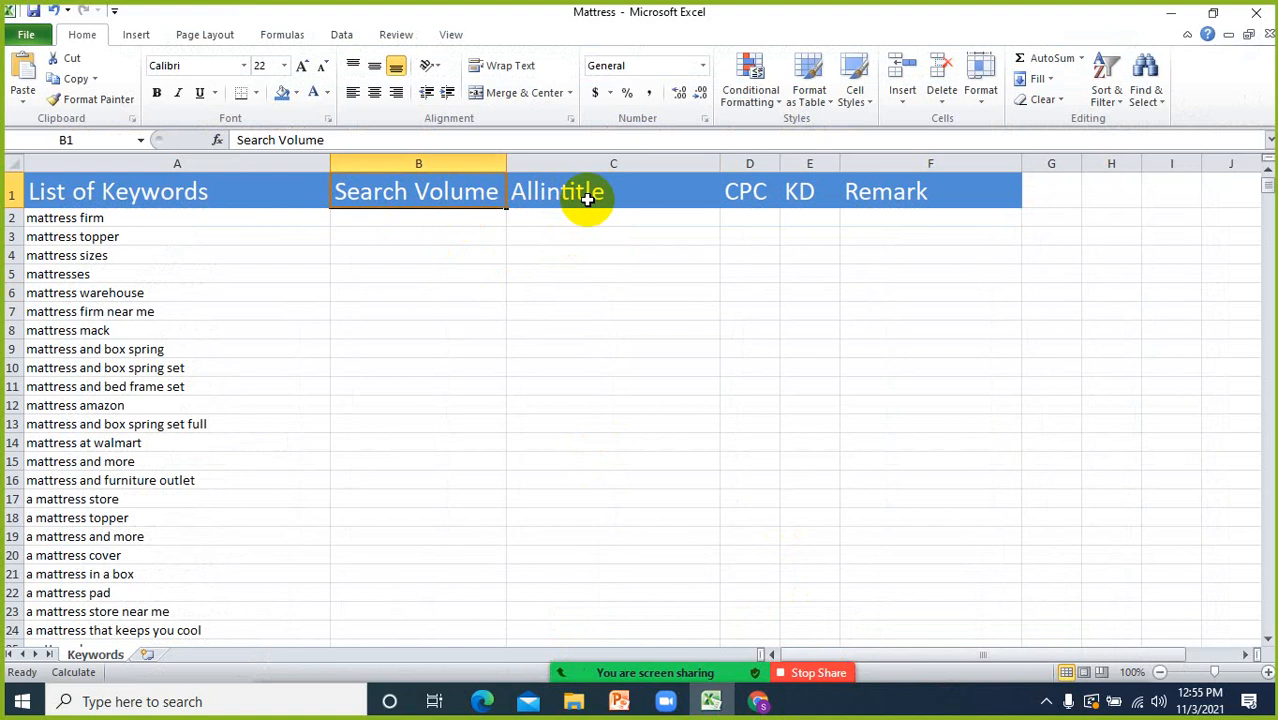
click(588, 238)
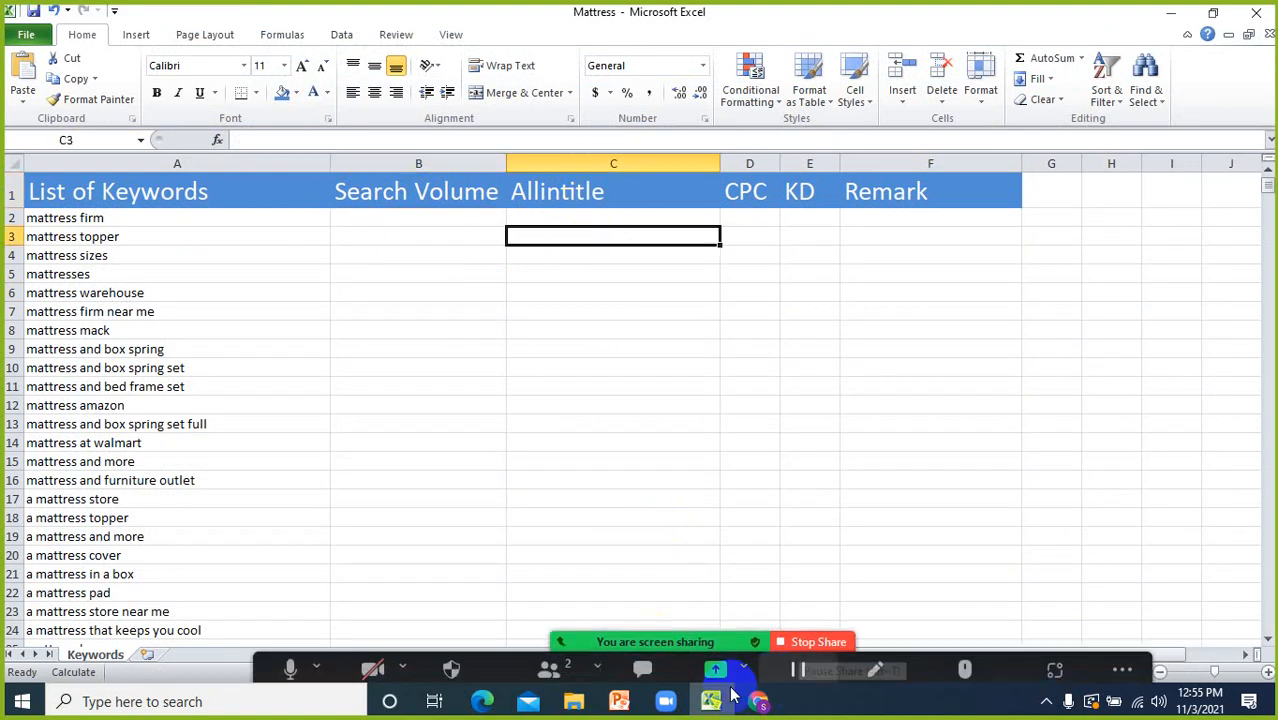
- Close the shared screenshot and the Batch 1101 chat in Chrome, and return to the Mattress workbook in Excel
mouse_move(760, 703)
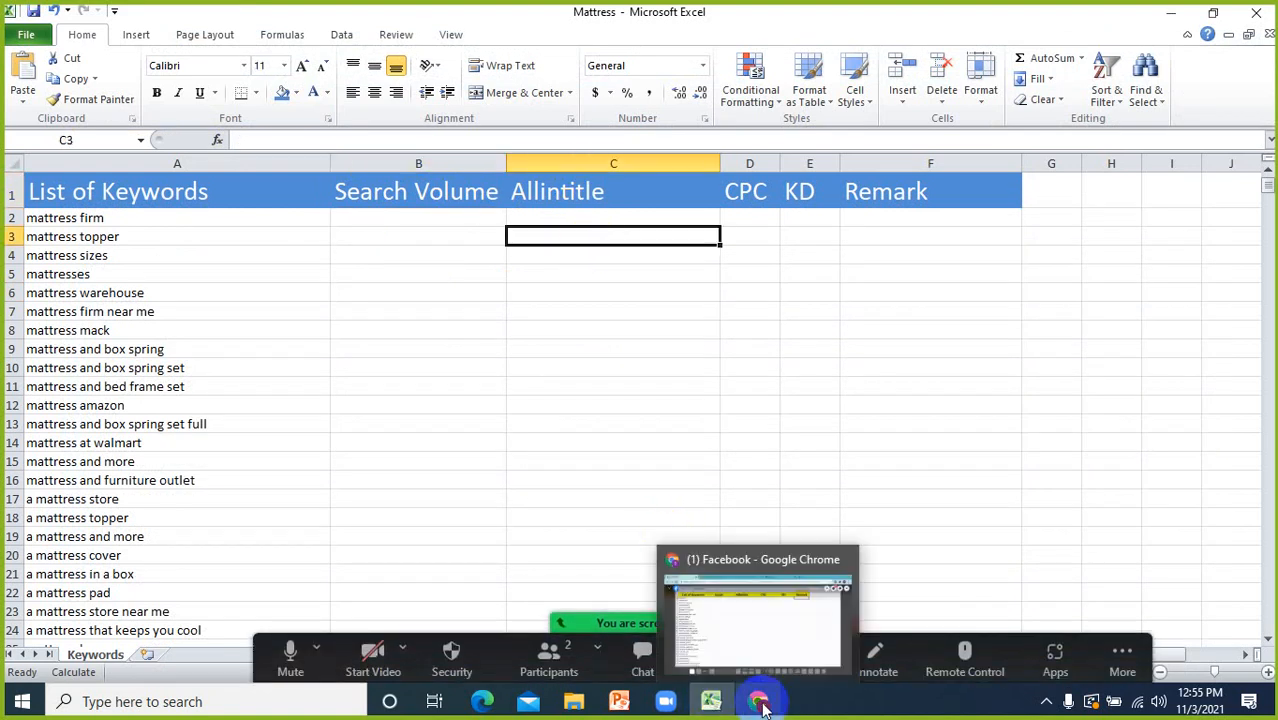
click(760, 703)
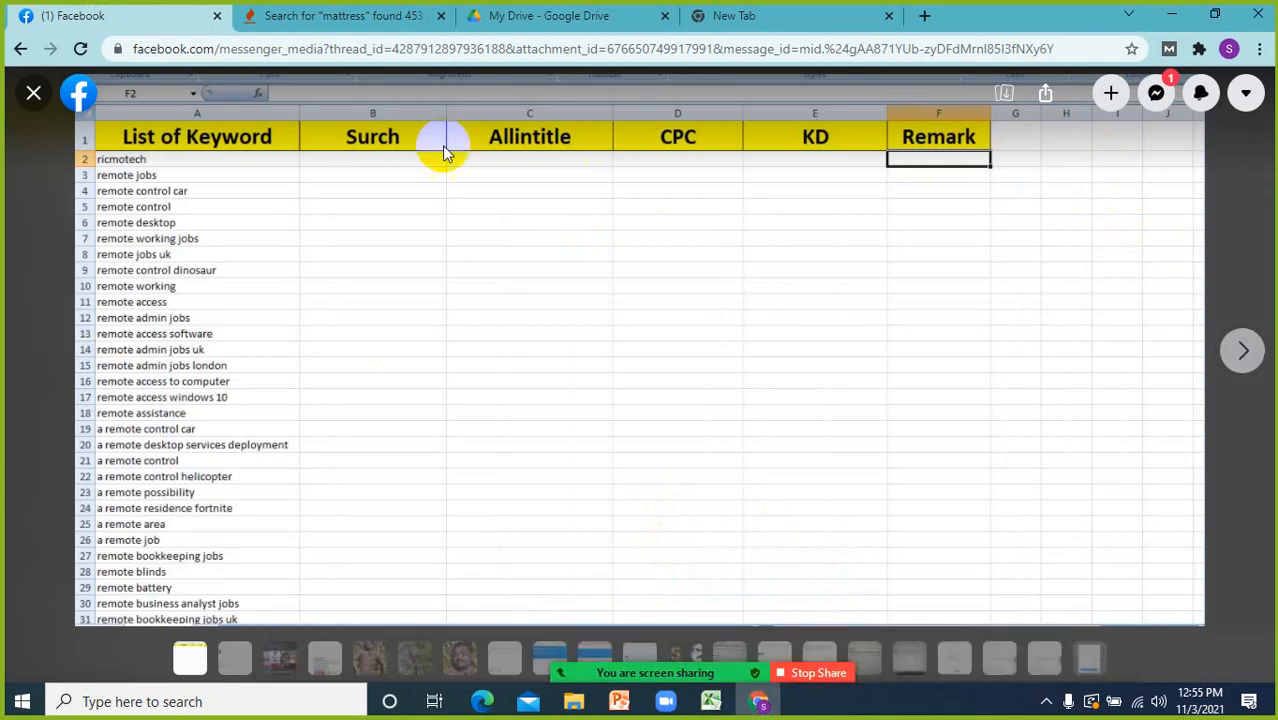
click(33, 92)
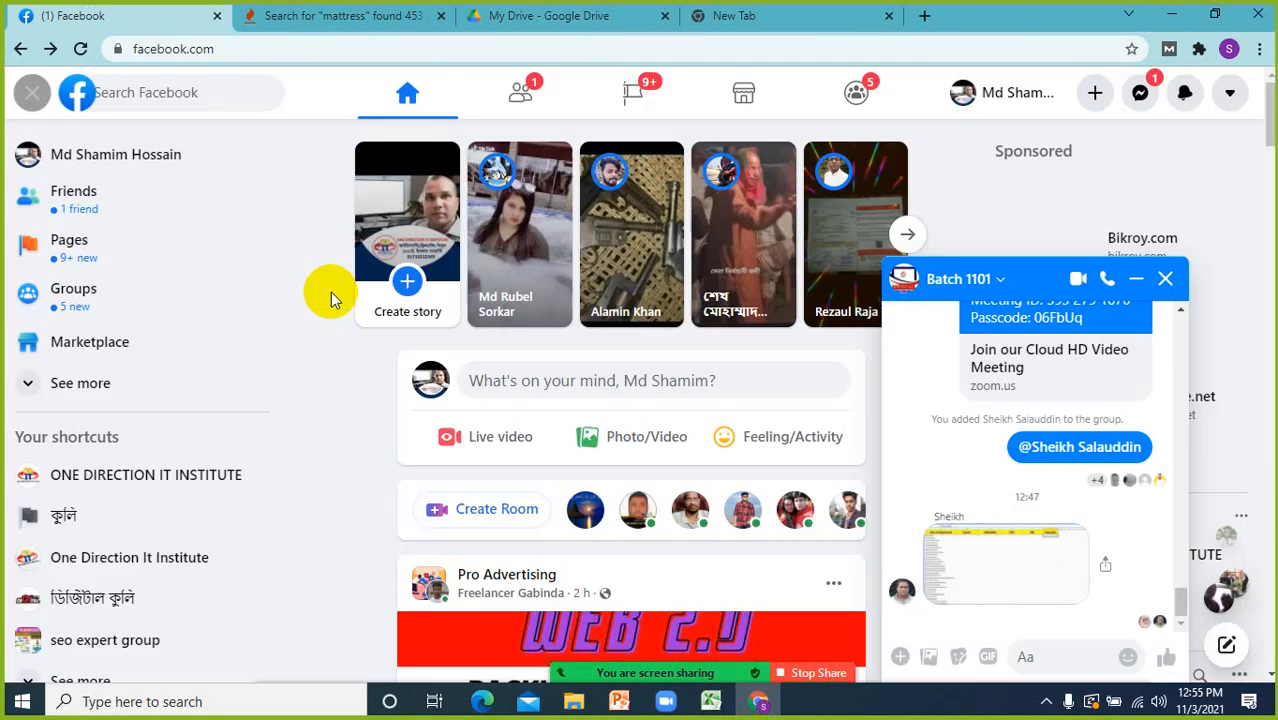
click(912, 436)
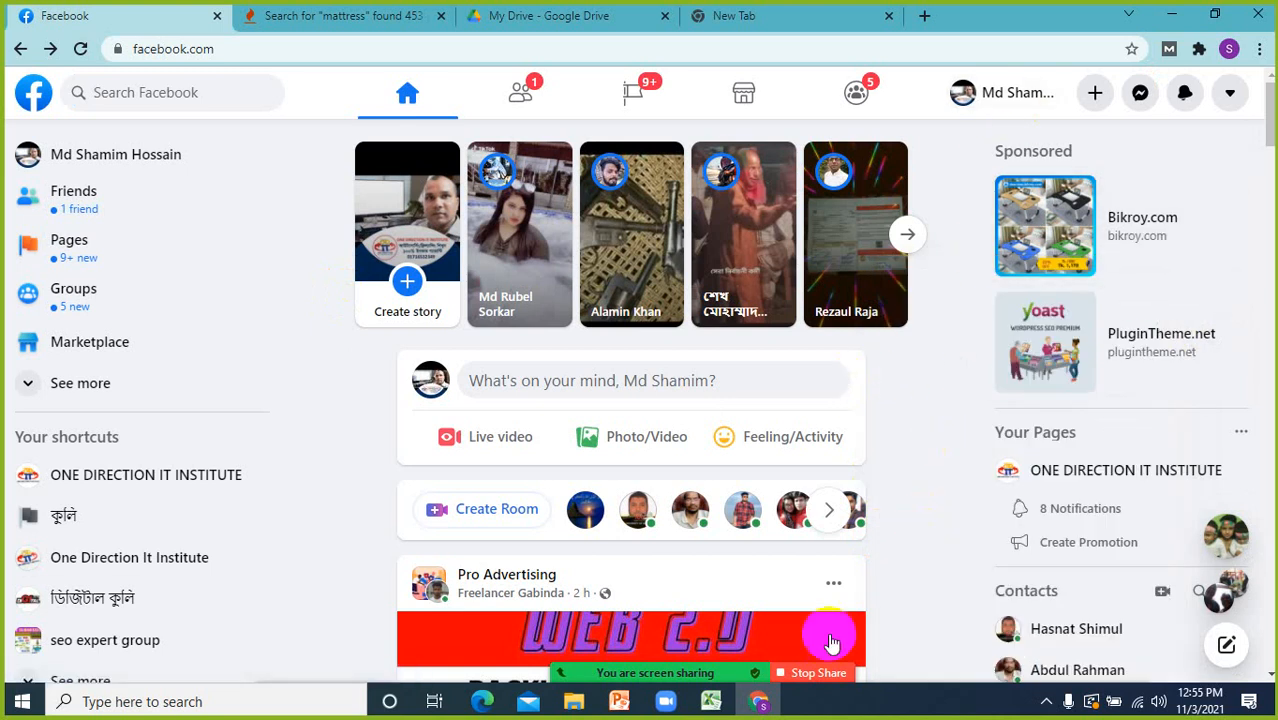
click(711, 701)
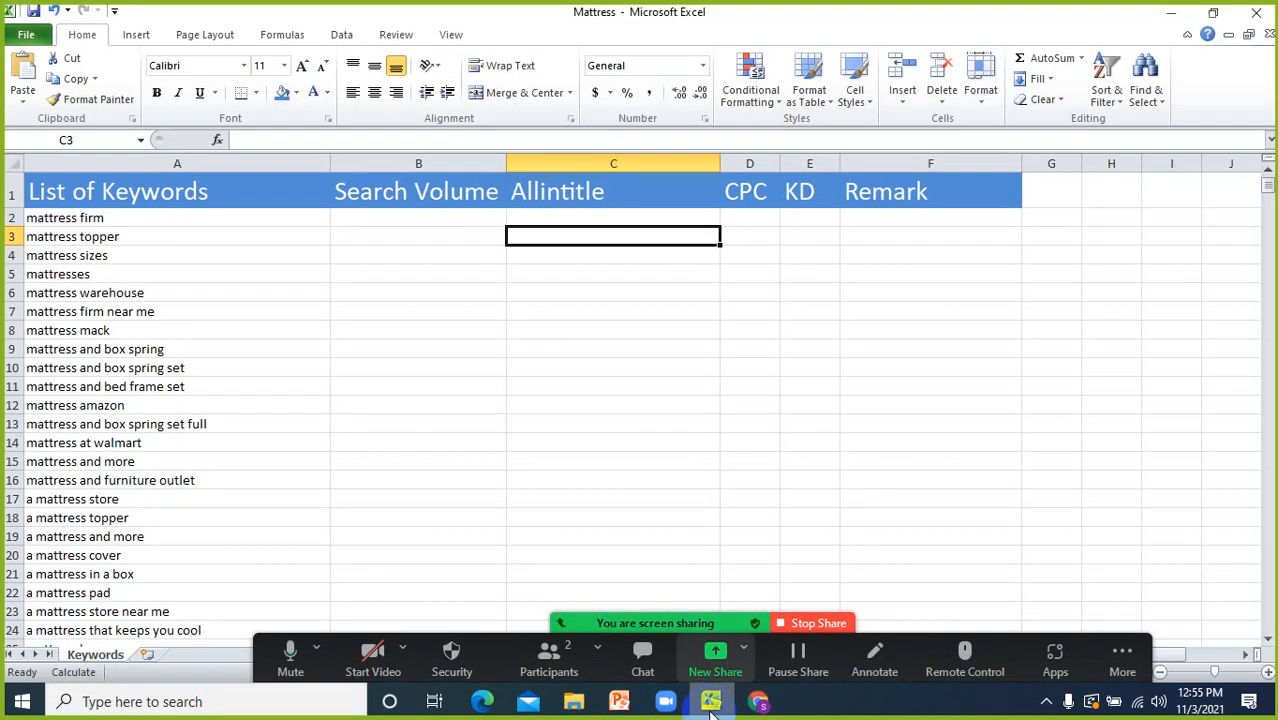
click(883, 276)
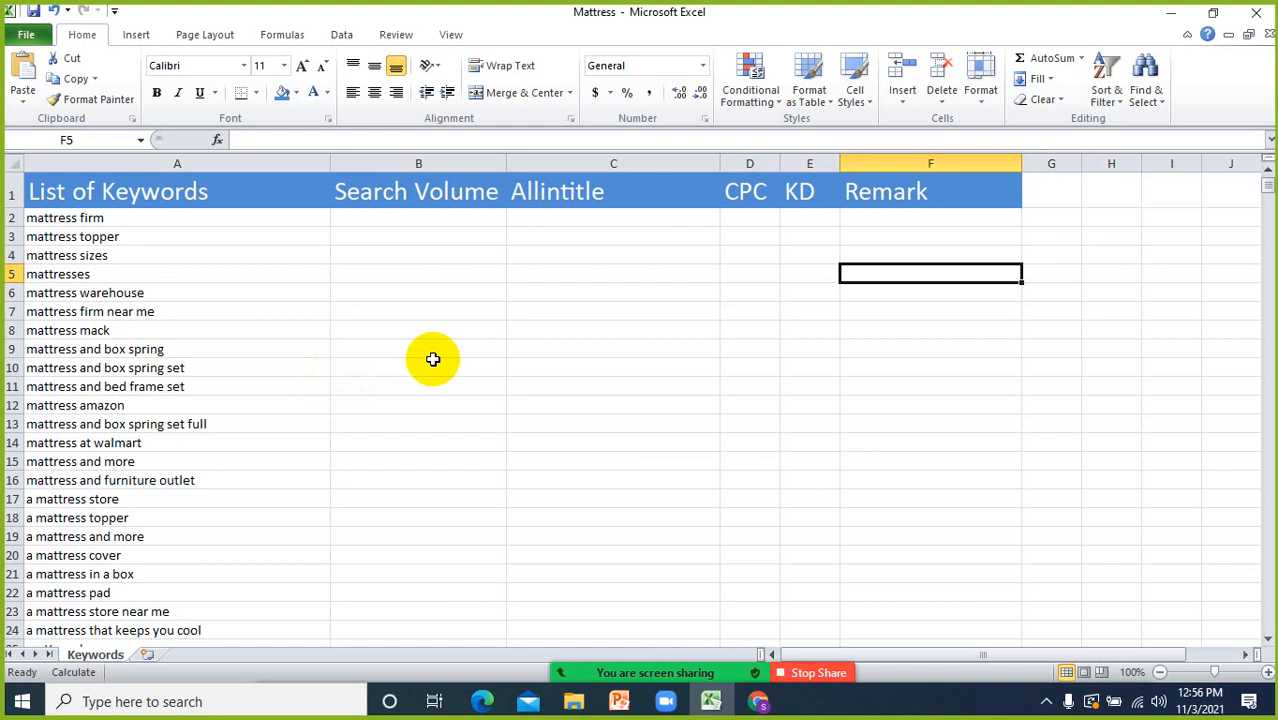
click(402, 331)
click(647, 277)
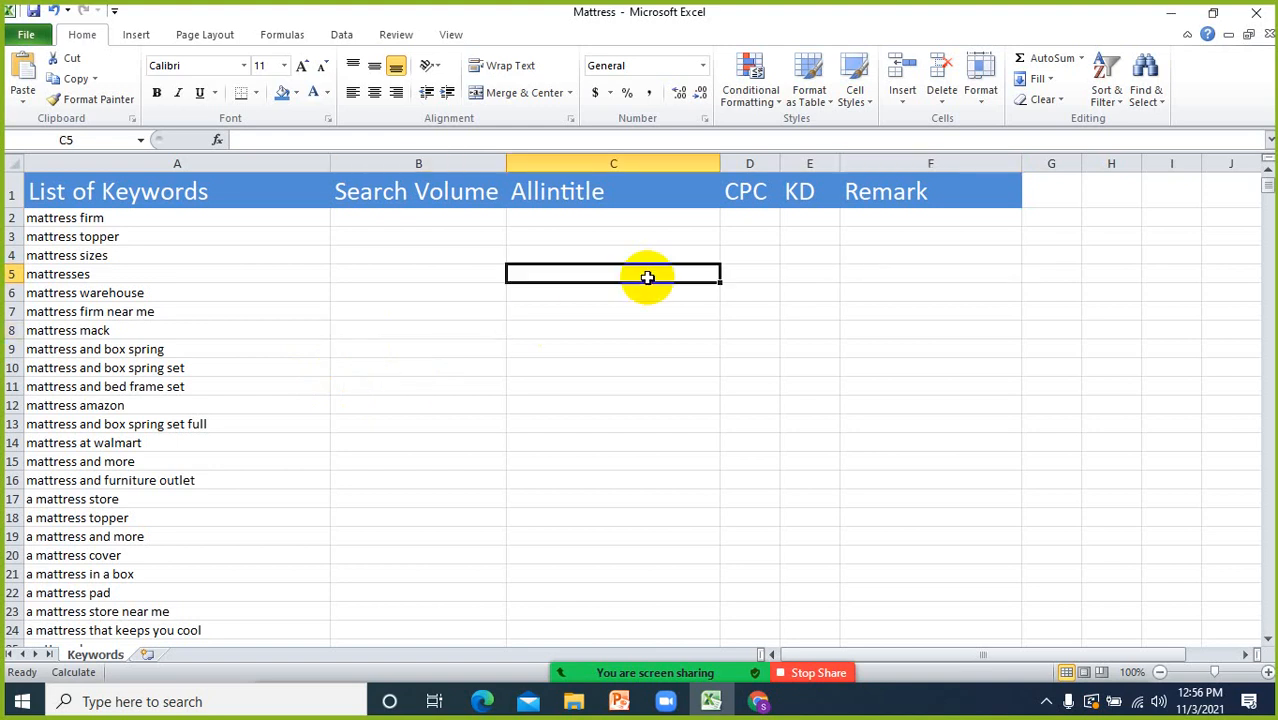
click(645, 441)
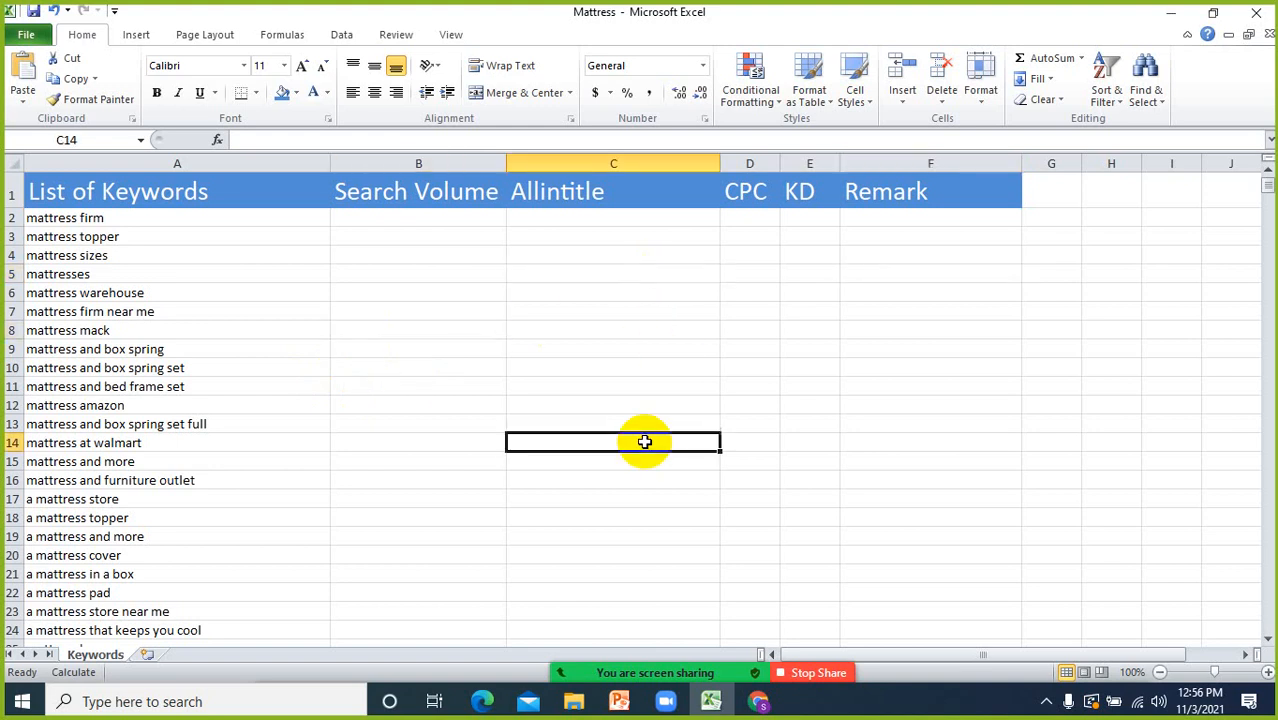
click(682, 328)
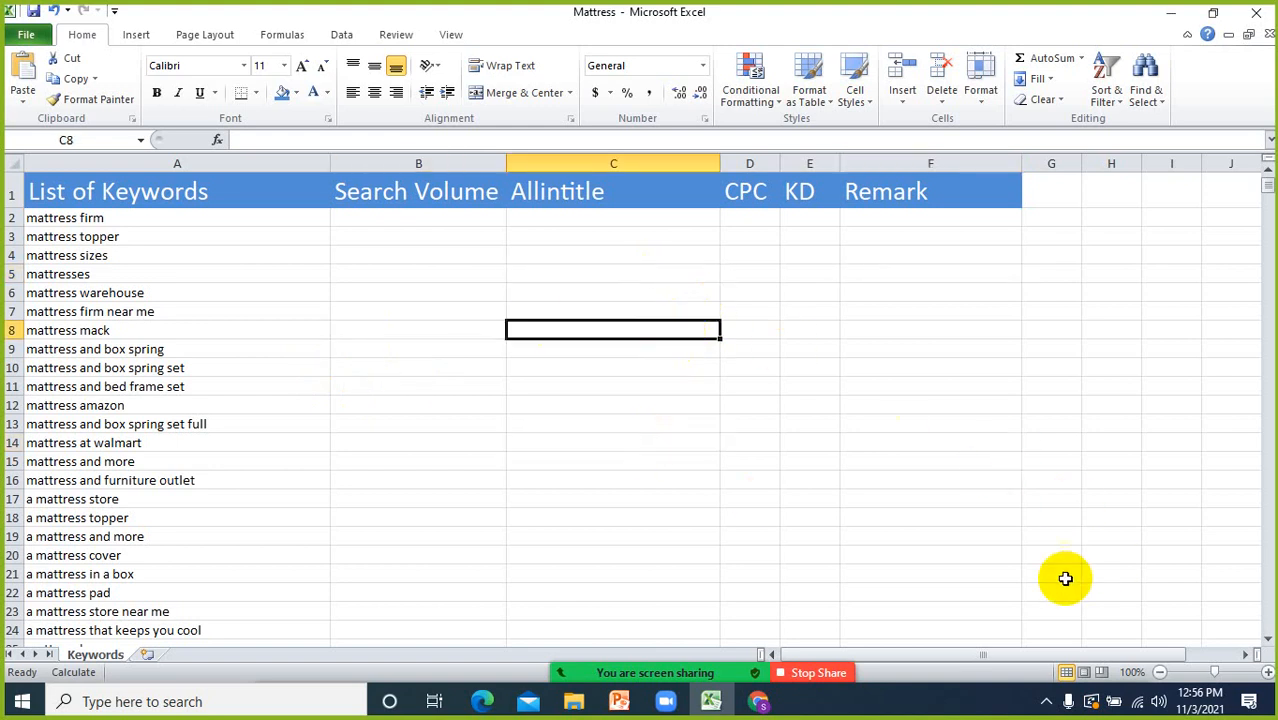